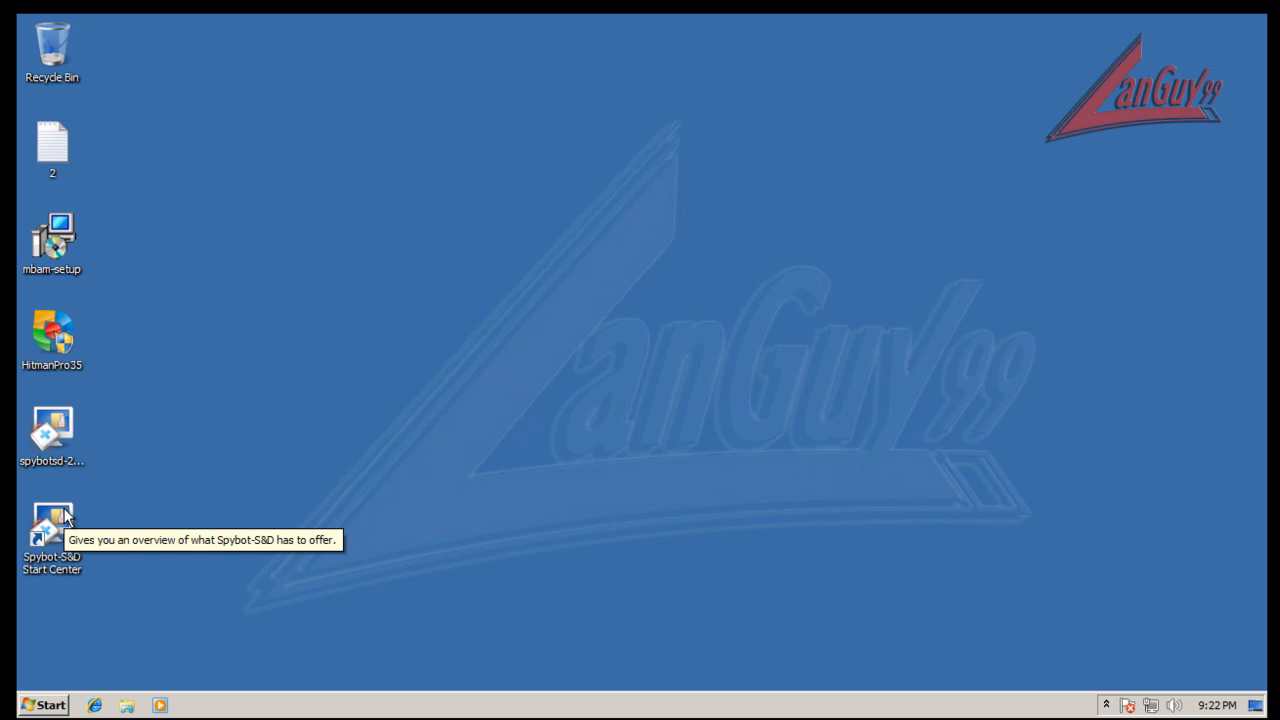
View the general properties of the spybotsd-2.0.3-beta1 installer on the desktop, and close them.
left_click(37, 445)
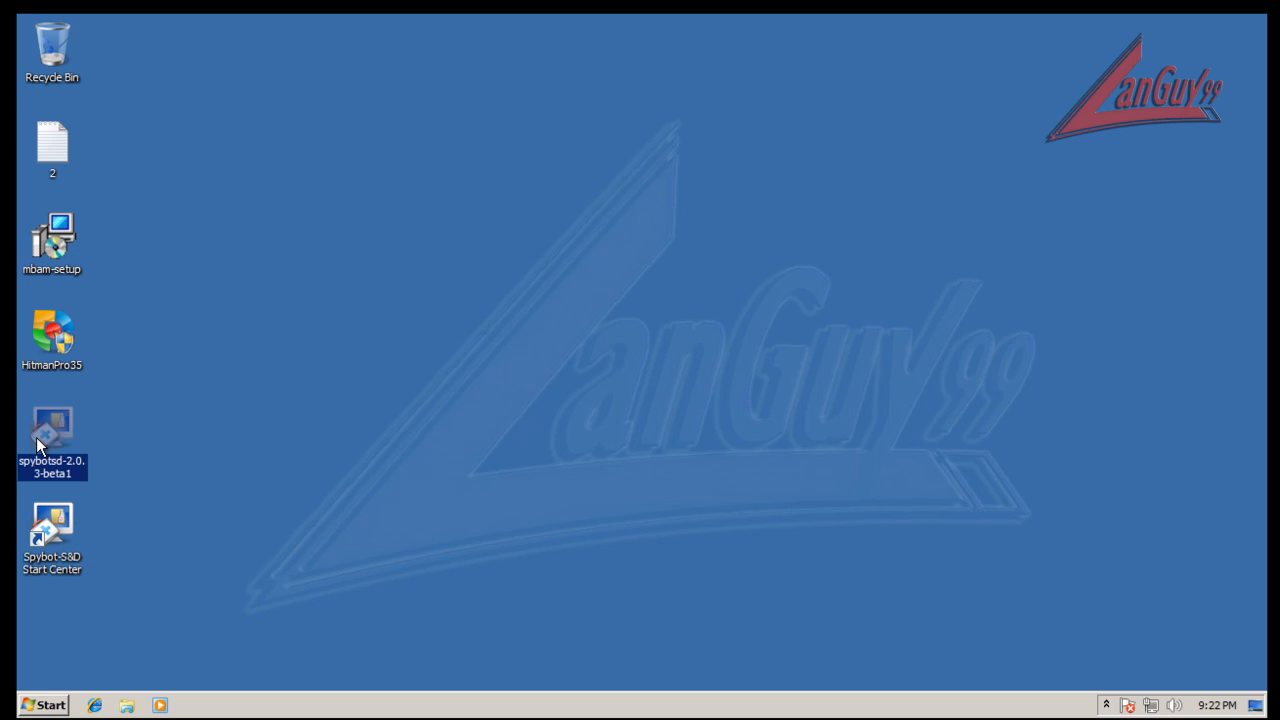
left_click(229, 410)
right_click(68, 520)
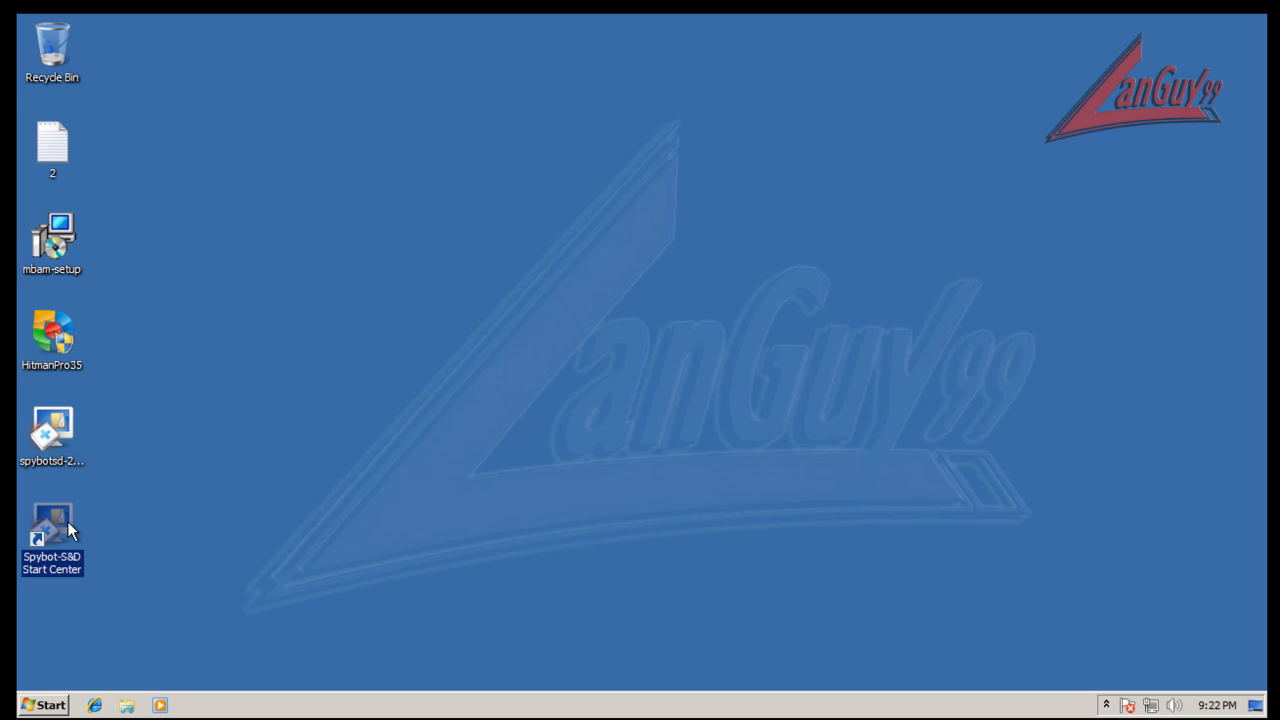
right_click(37, 409)
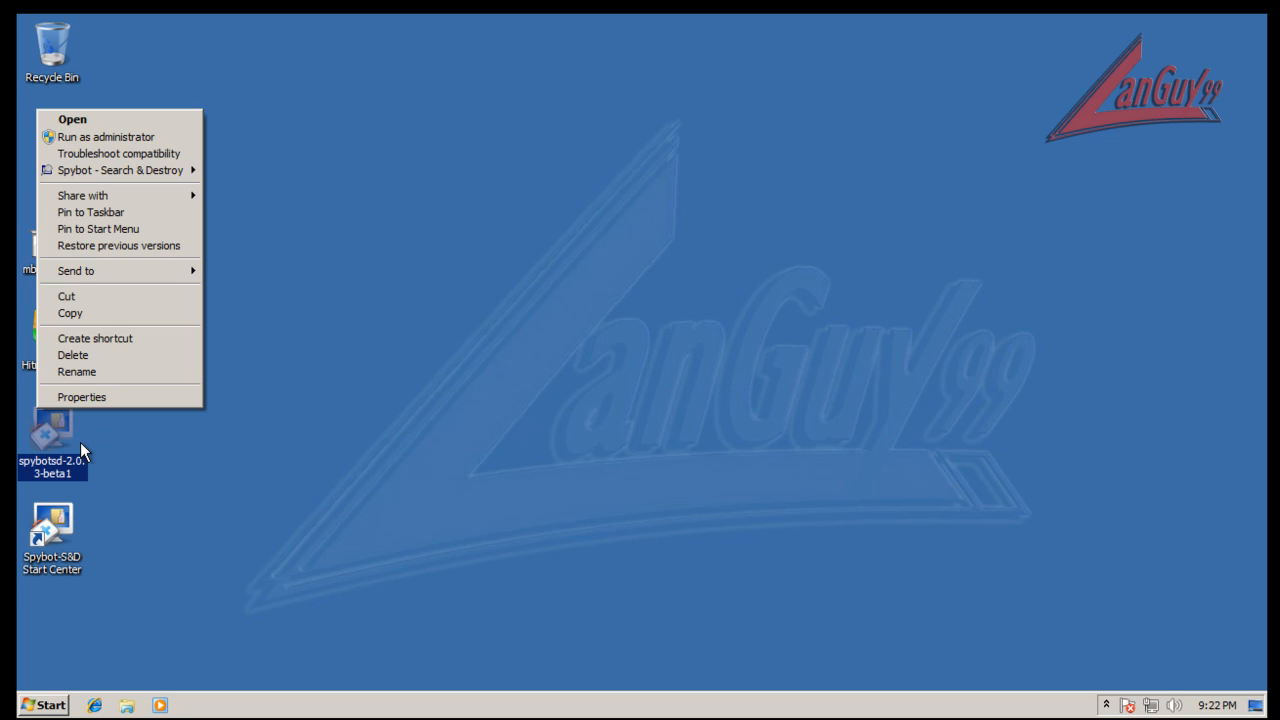
left_click(112, 394)
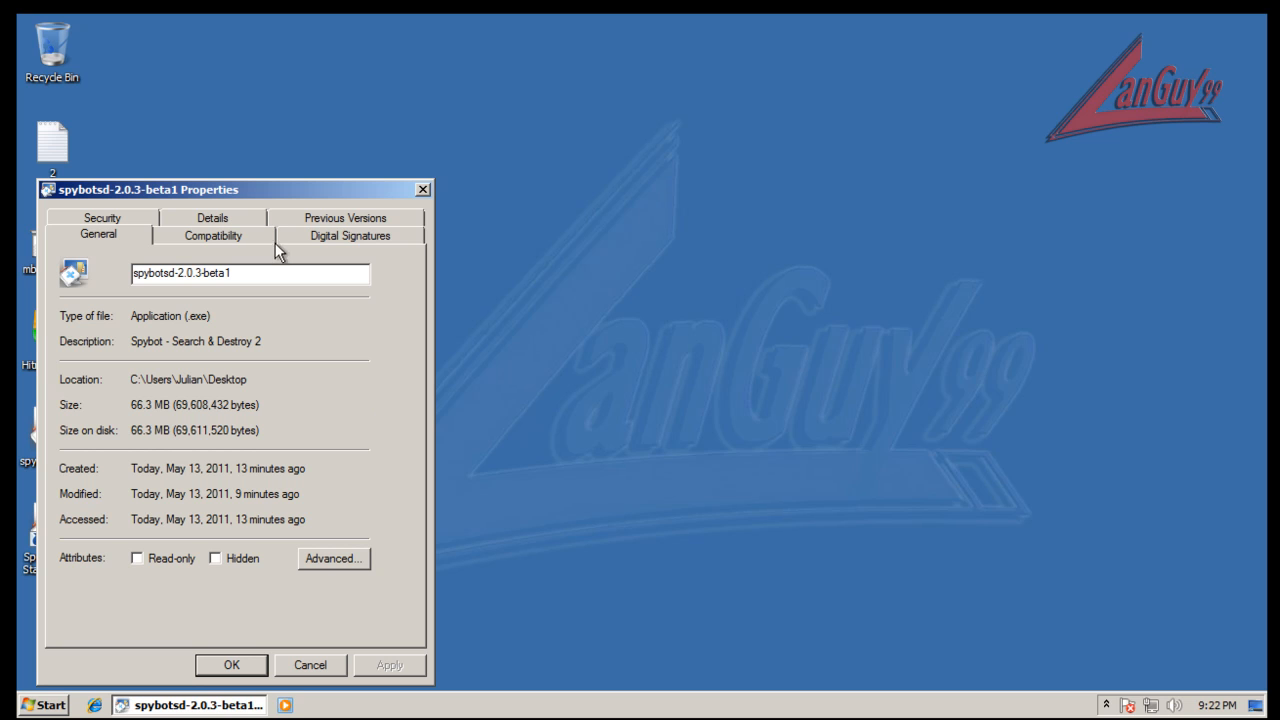
left_click(423, 190)
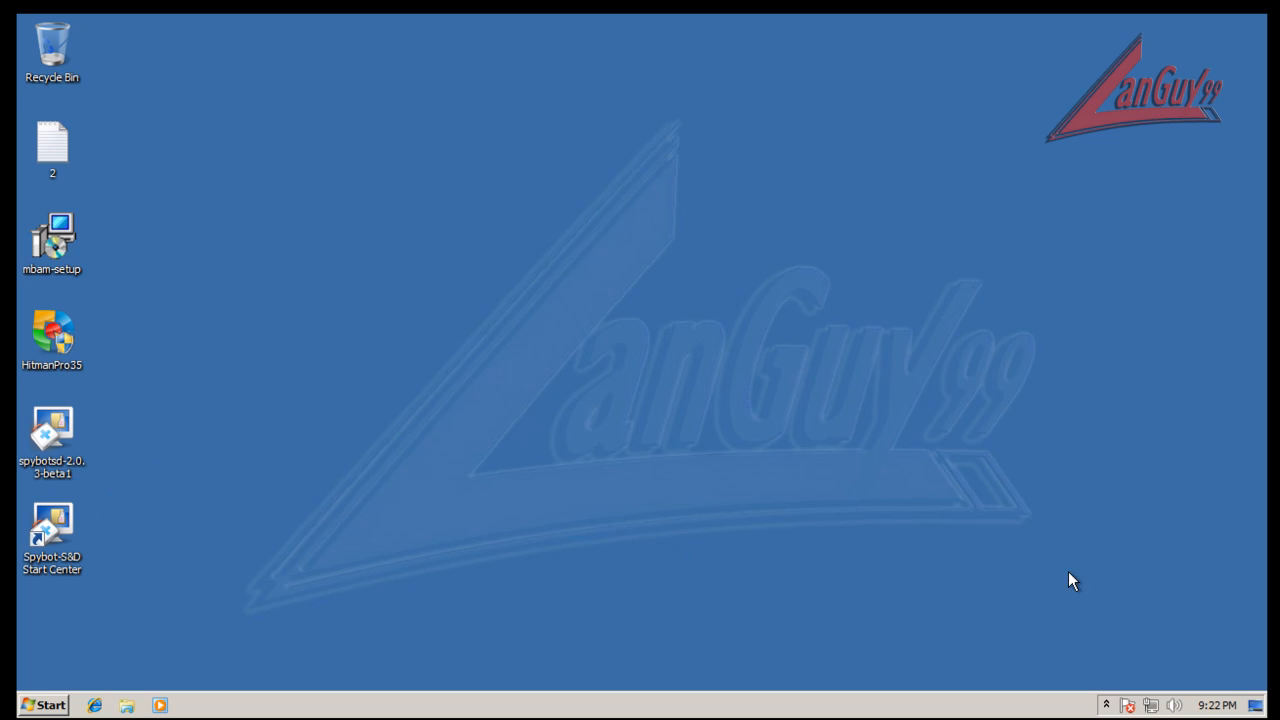
Show Spybot's protection status from its notification-area entry, and hide the status window.
left_click(1106, 704)
mouse_move(1093, 632)
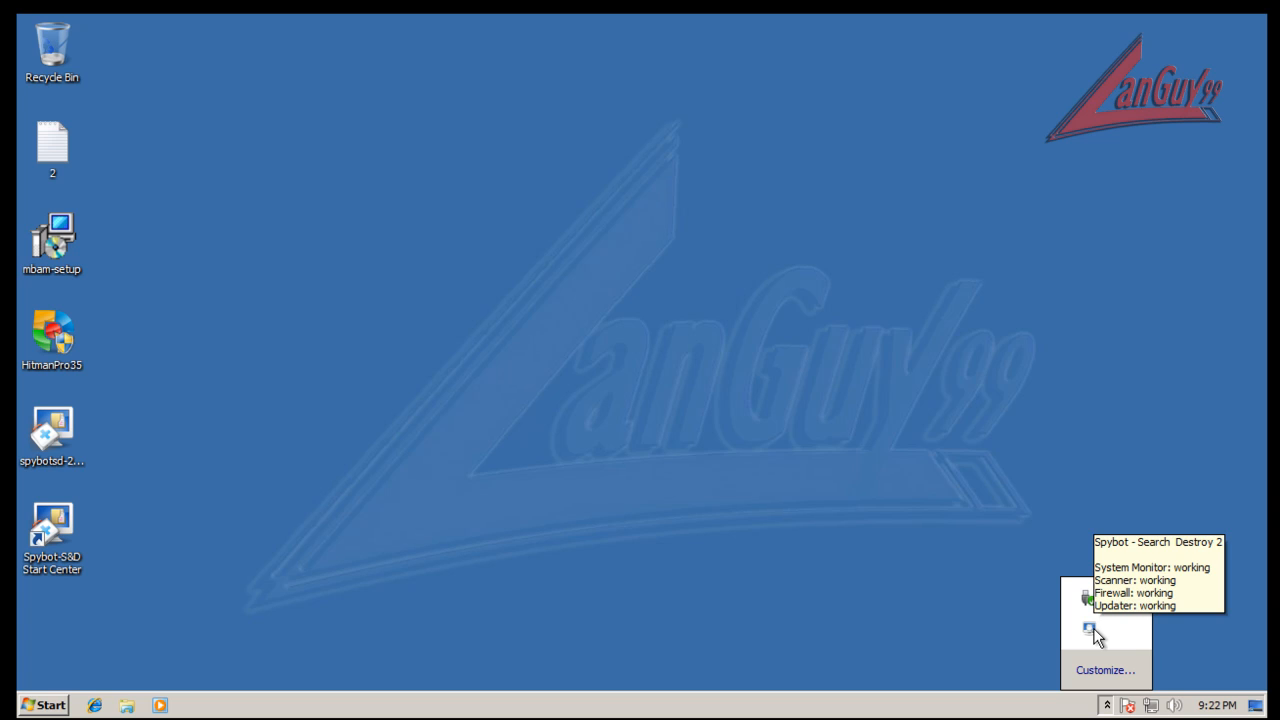
right_click(1093, 627)
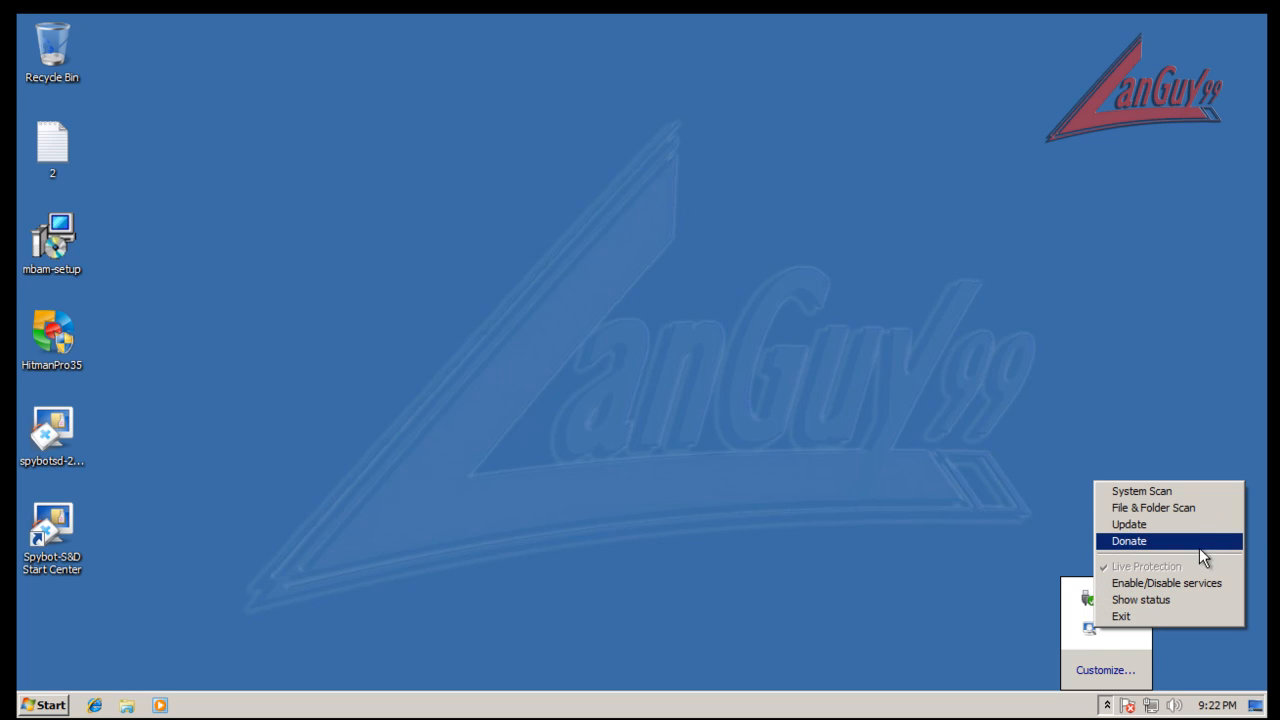
left_click(1222, 600)
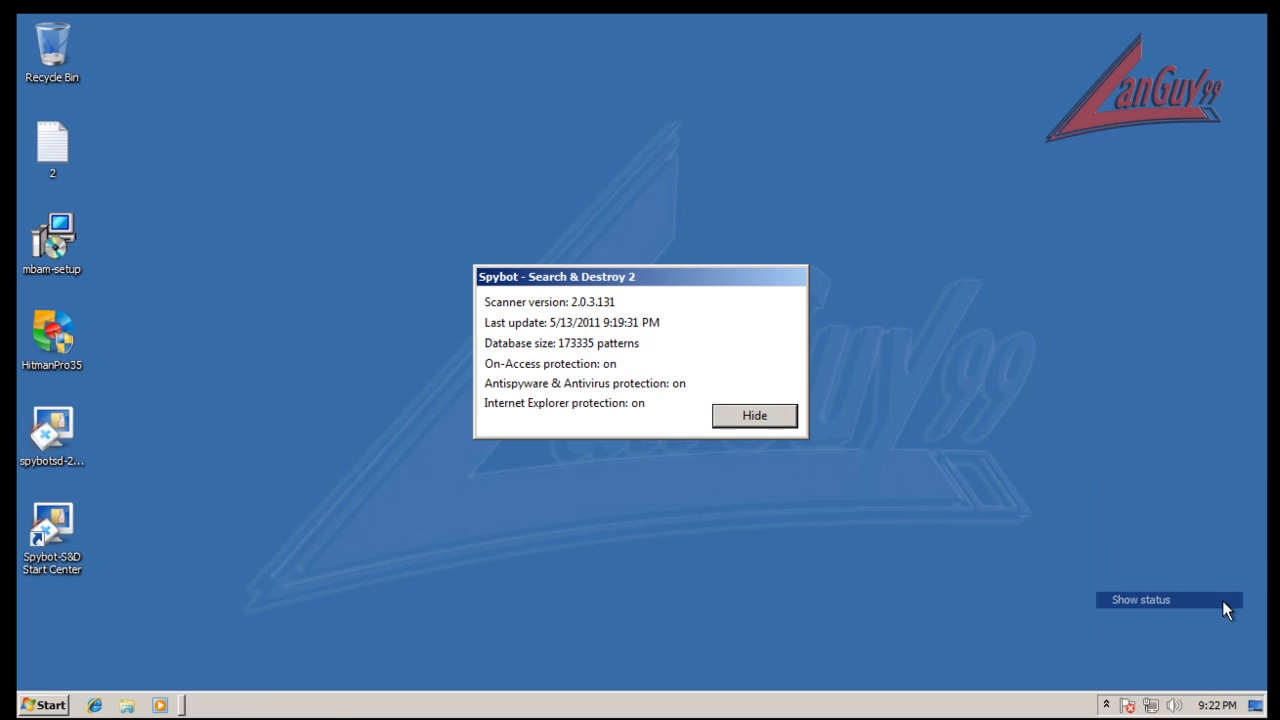
left_click(746, 413)
Open the Spybot-S&D Start Center with Experienced User Mode turned off, and dismiss the tip about automation.
double_click(43, 534)
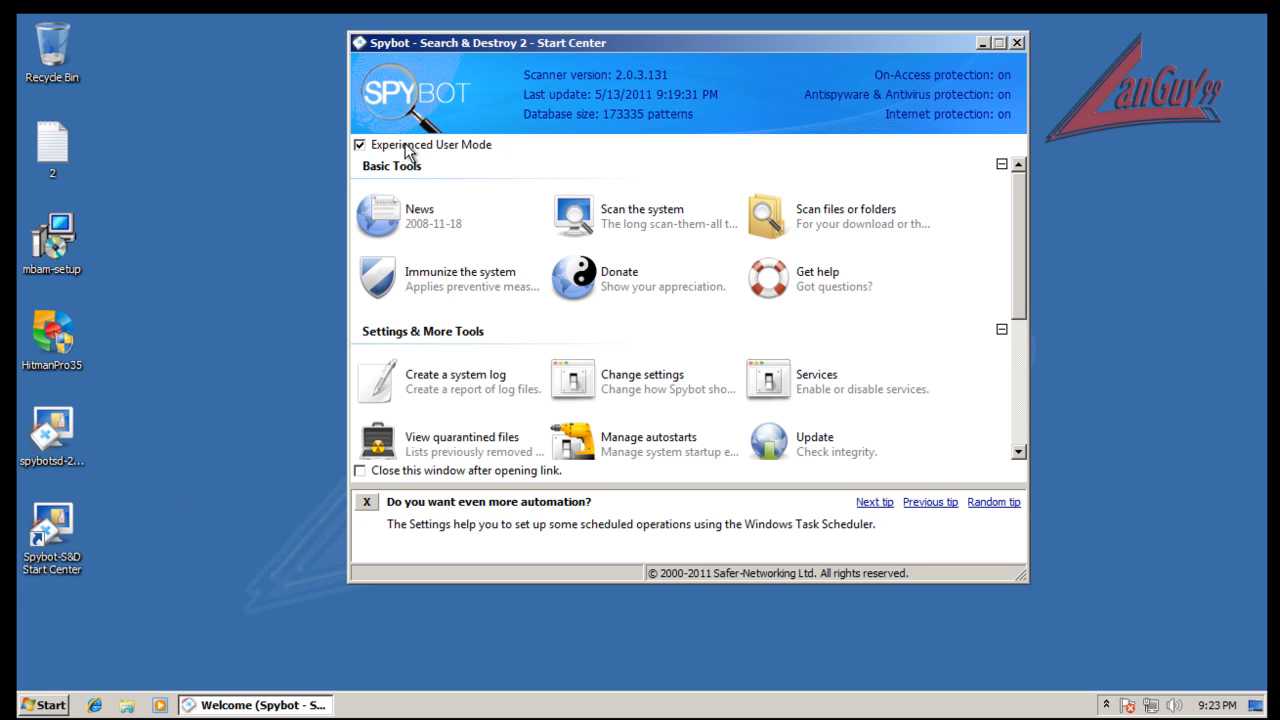
left_click(359, 144)
left_click_drag(418, 46, 327, 57)
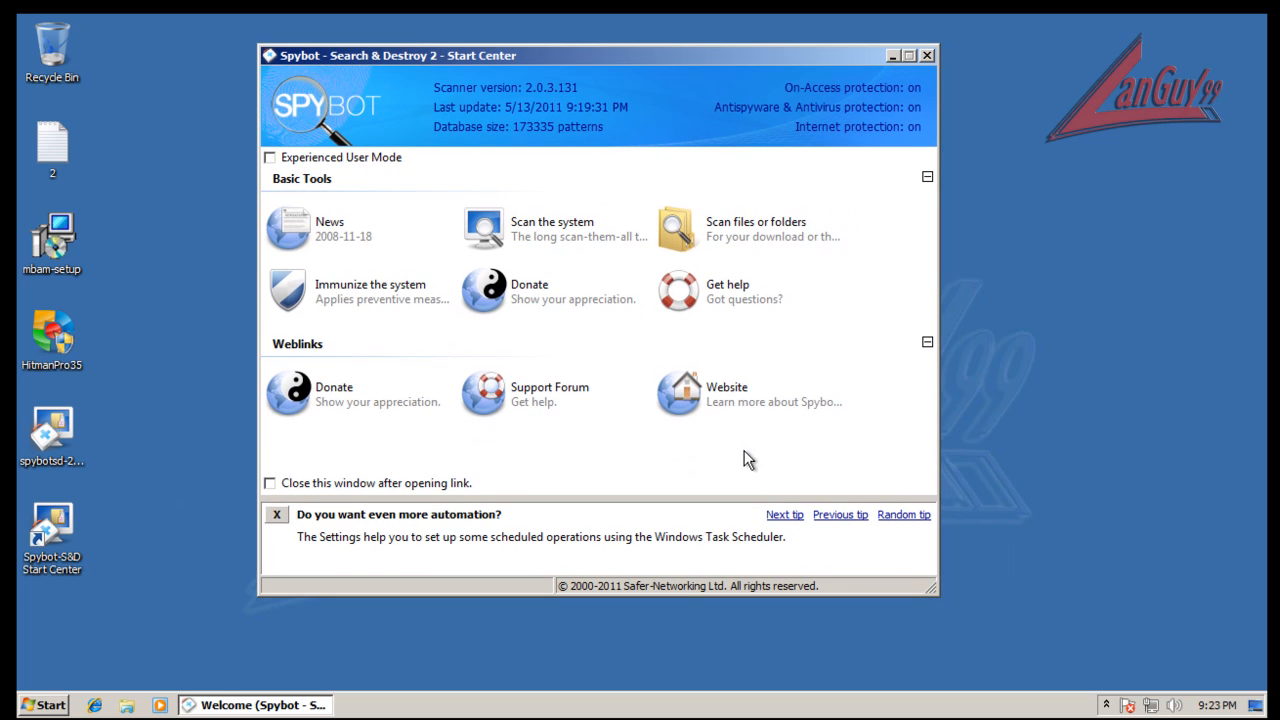
left_click(284, 516)
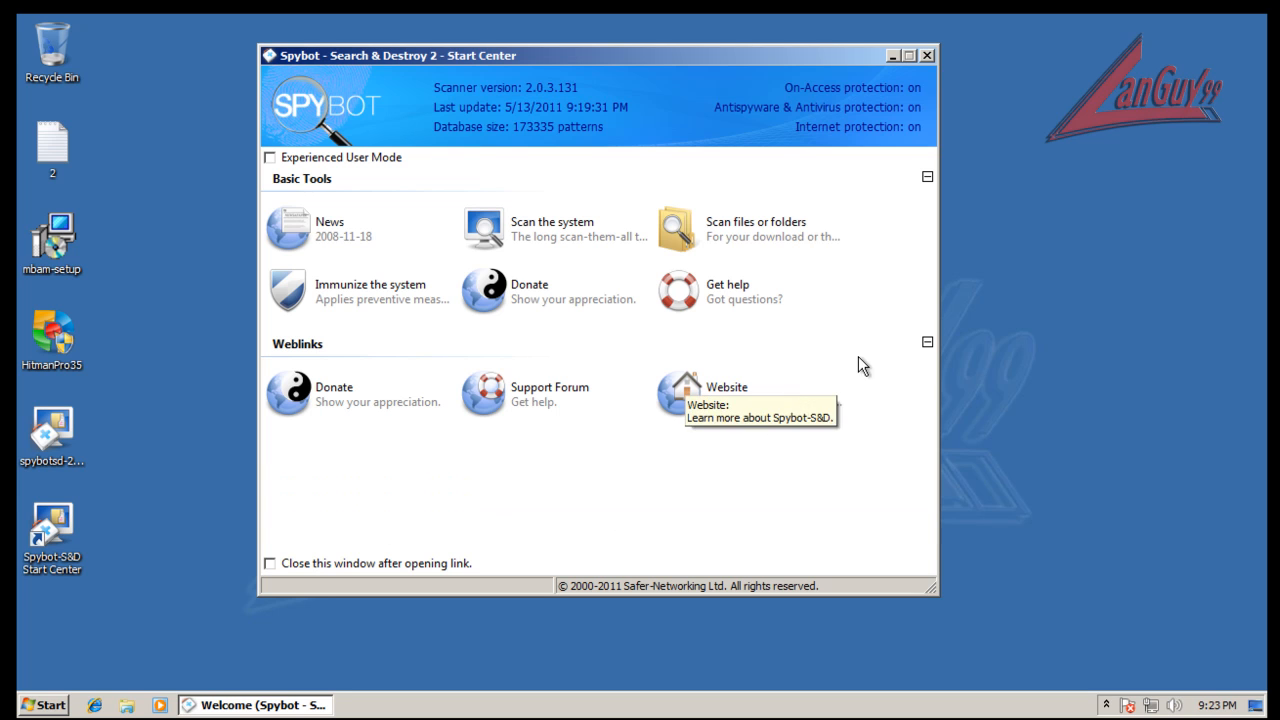
Collapse and re-expand the Weblinks group, and turn Experienced User Mode back on.
left_click(927, 342)
left_click(927, 342)
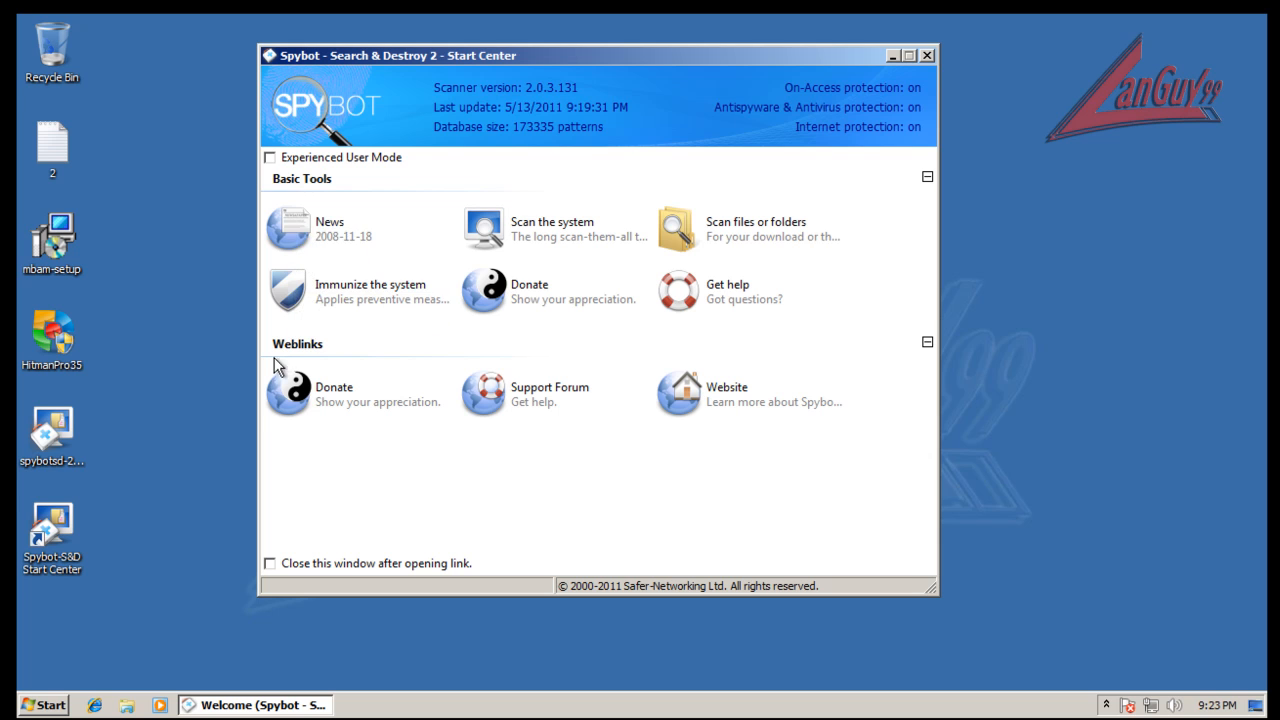
left_click(270, 158)
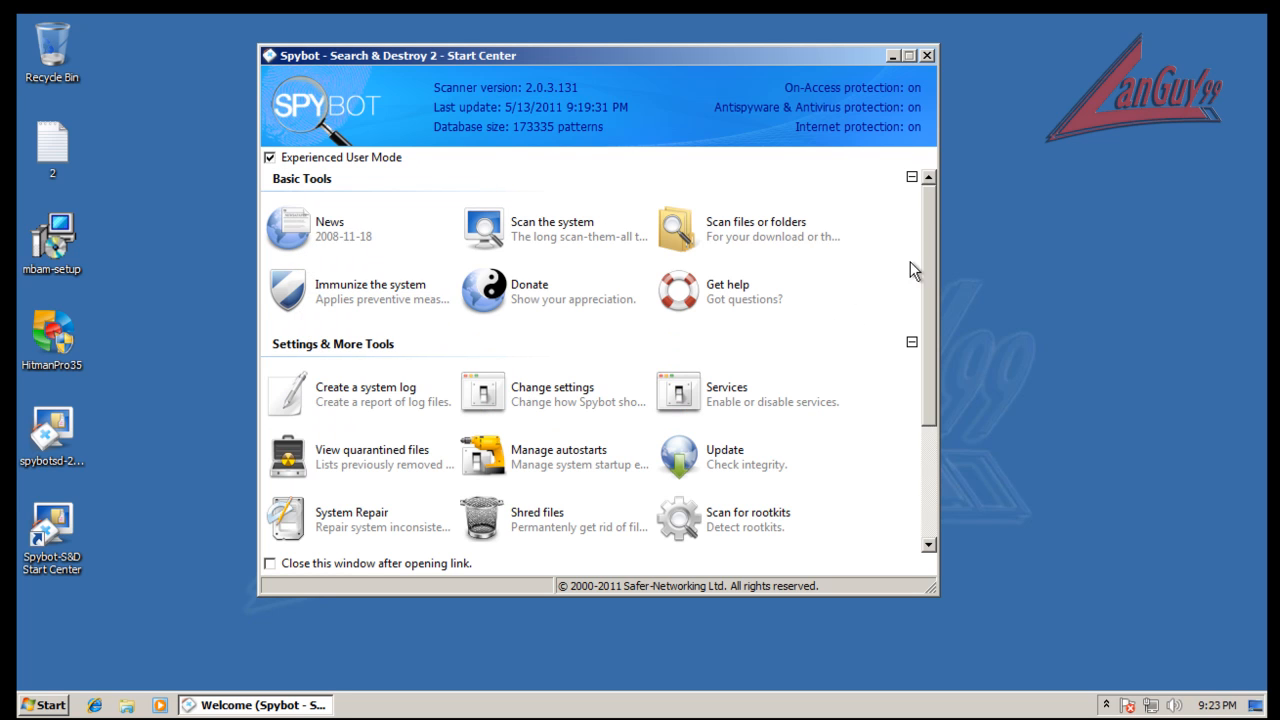
Open the Update tool from Settings & More Tools and run an update.
left_click_drag(923, 217, 927, 297)
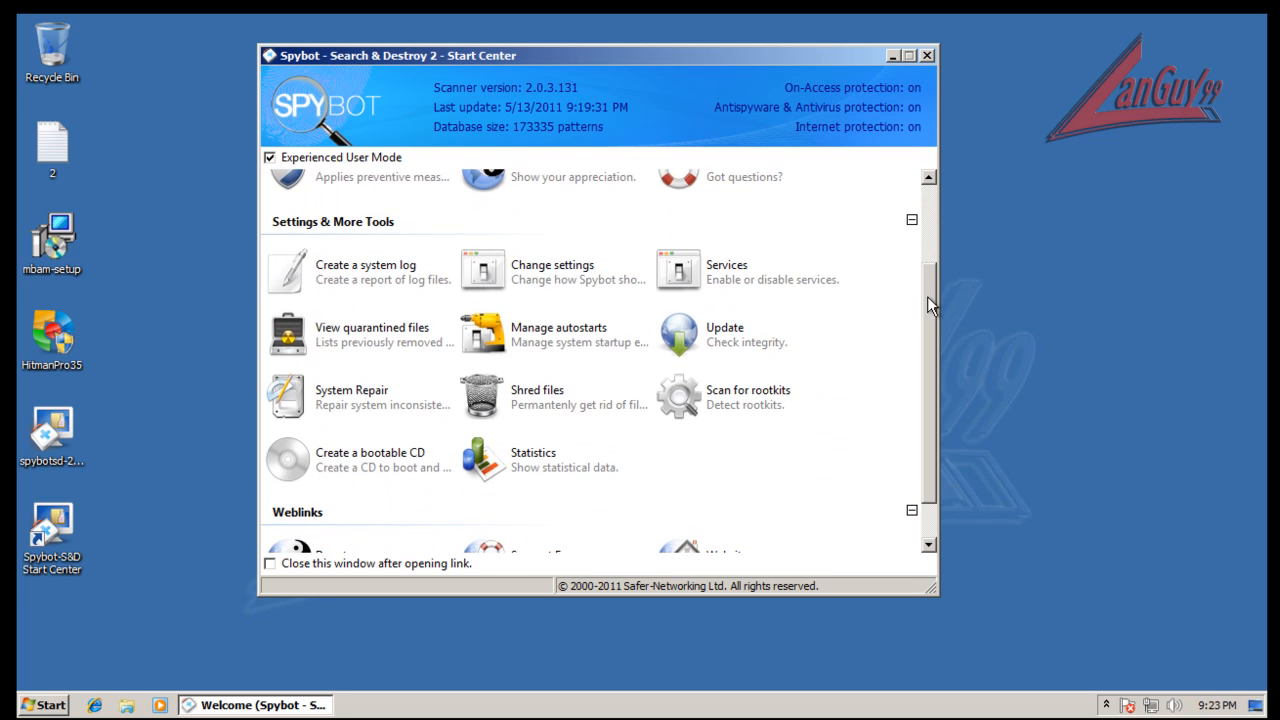
left_click(724, 332)
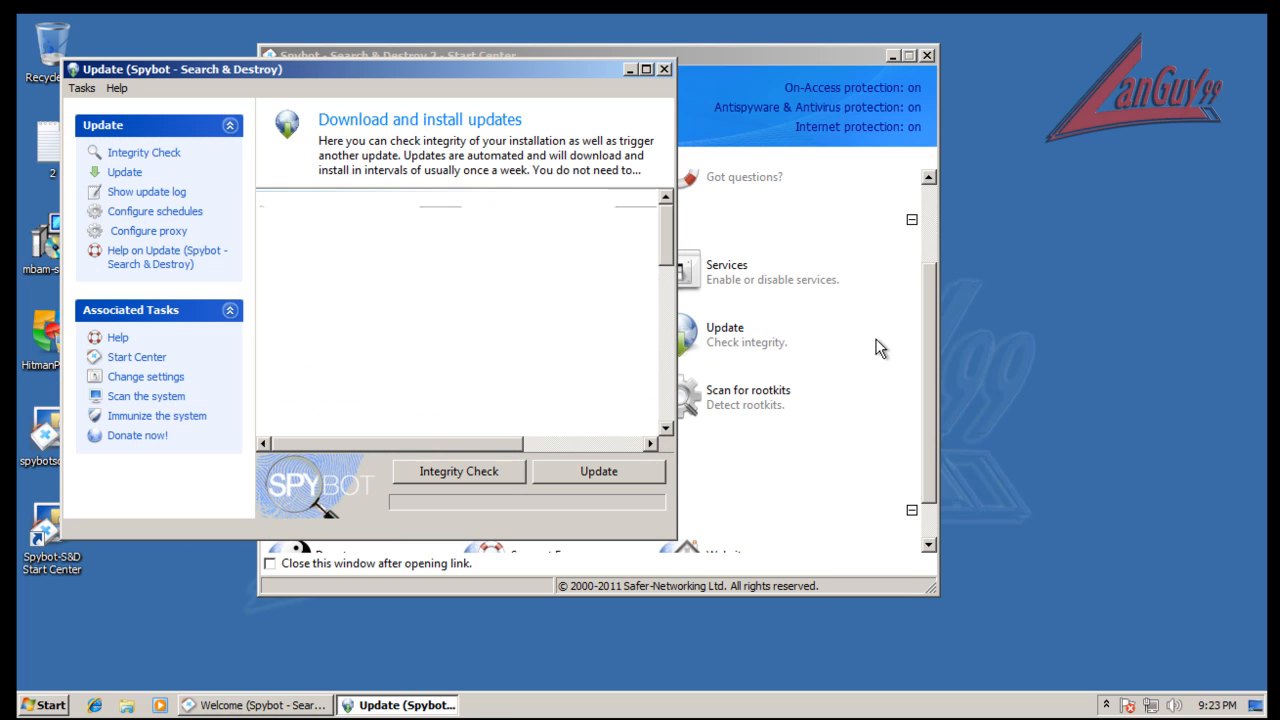
left_click(614, 470)
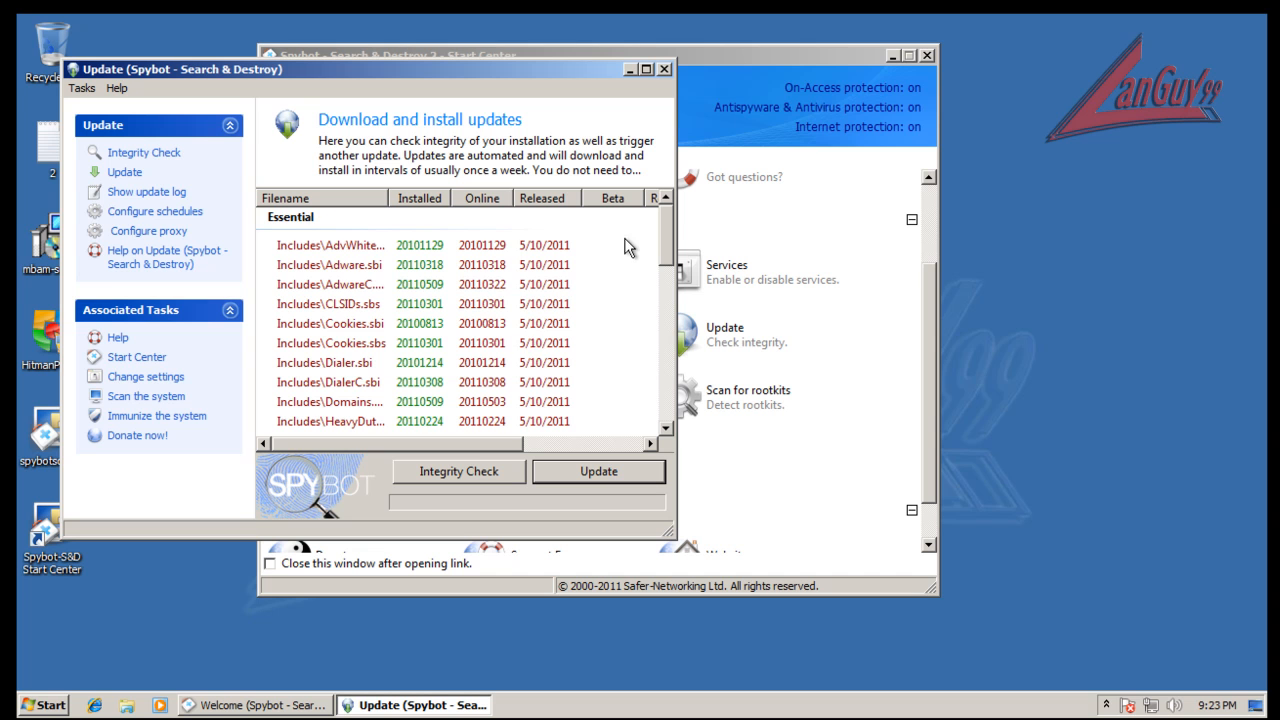
Widen the Filename column to compare installed and online versions of the definition files, and close the Update window.
left_click_drag(666, 238, 666, 415)
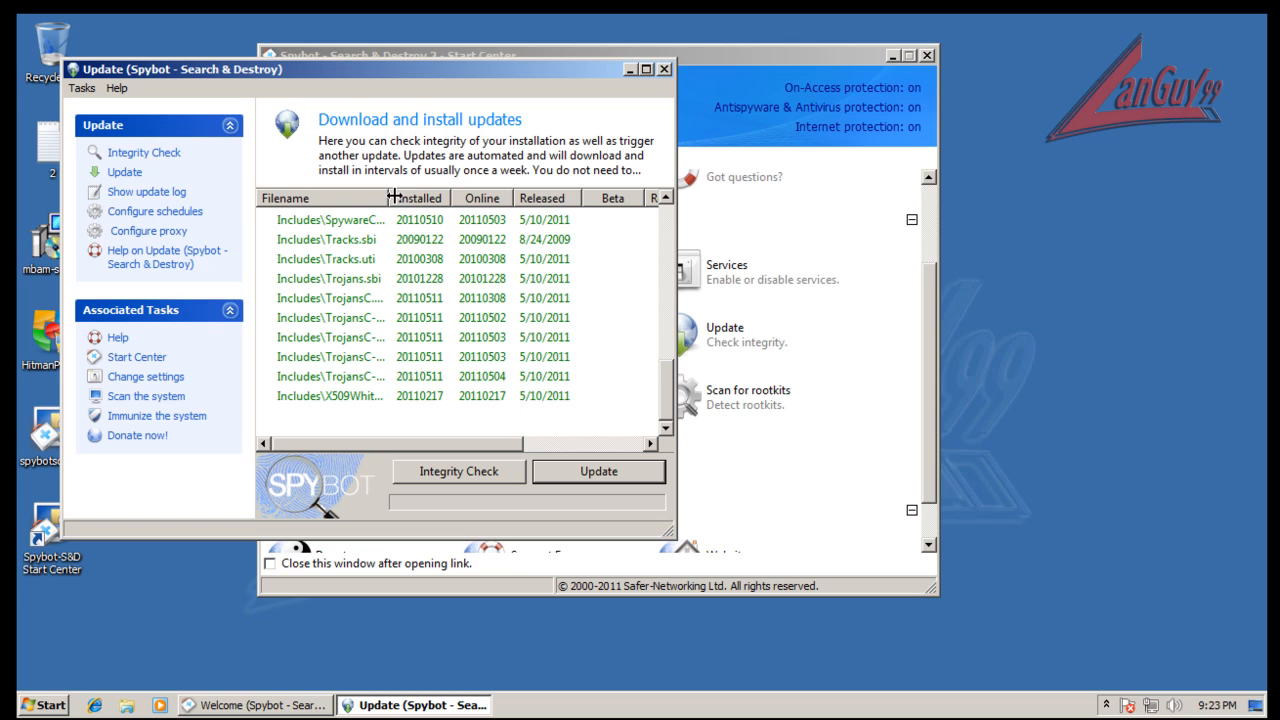
left_click_drag(403, 198, 484, 198)
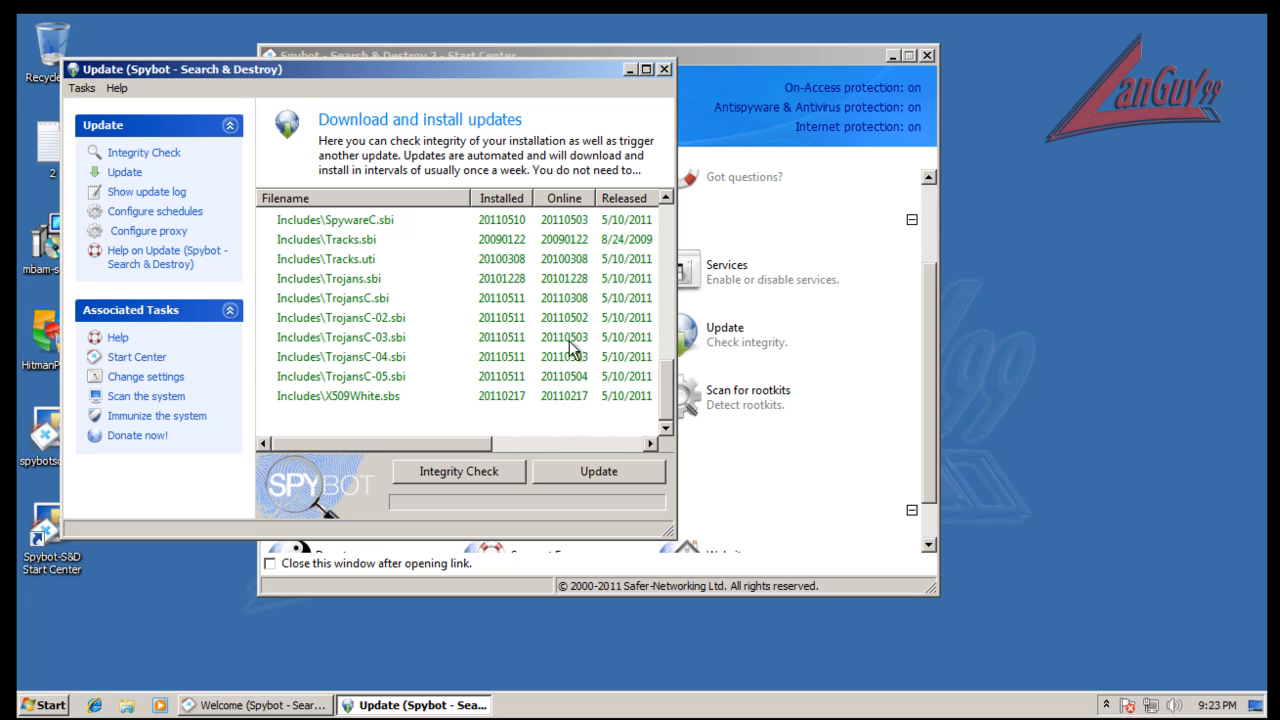
left_click_drag(666, 388, 697, 245)
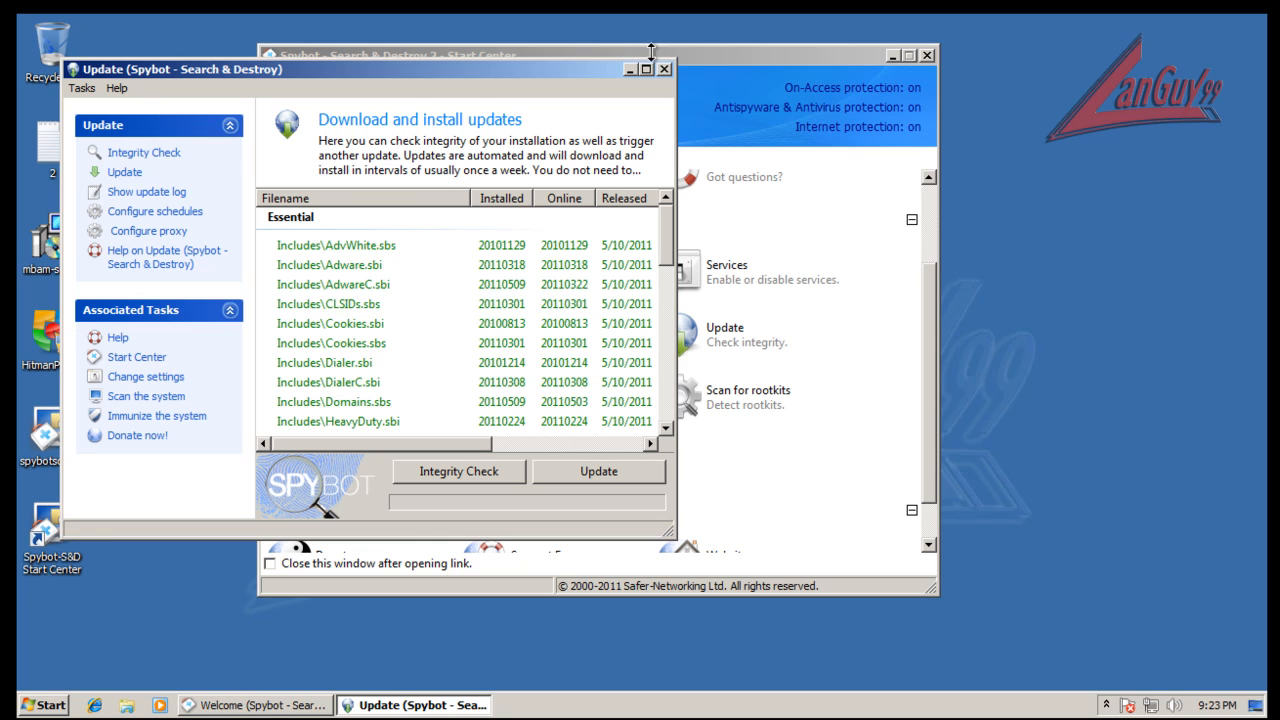
left_click(665, 69)
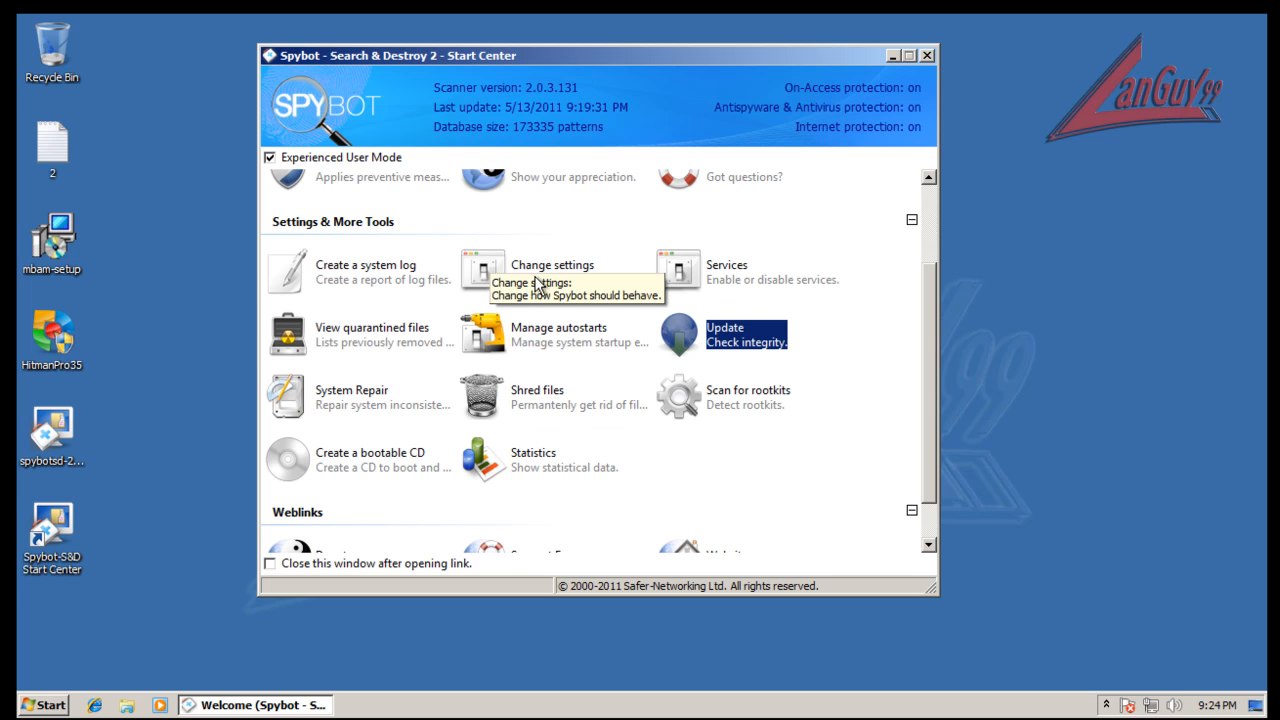
Open Spybot's settings and examine the Scope, Categories, Browsers, Ignore List, Schedule, Dialogs and Windows Integration options.
left_click(499, 270)
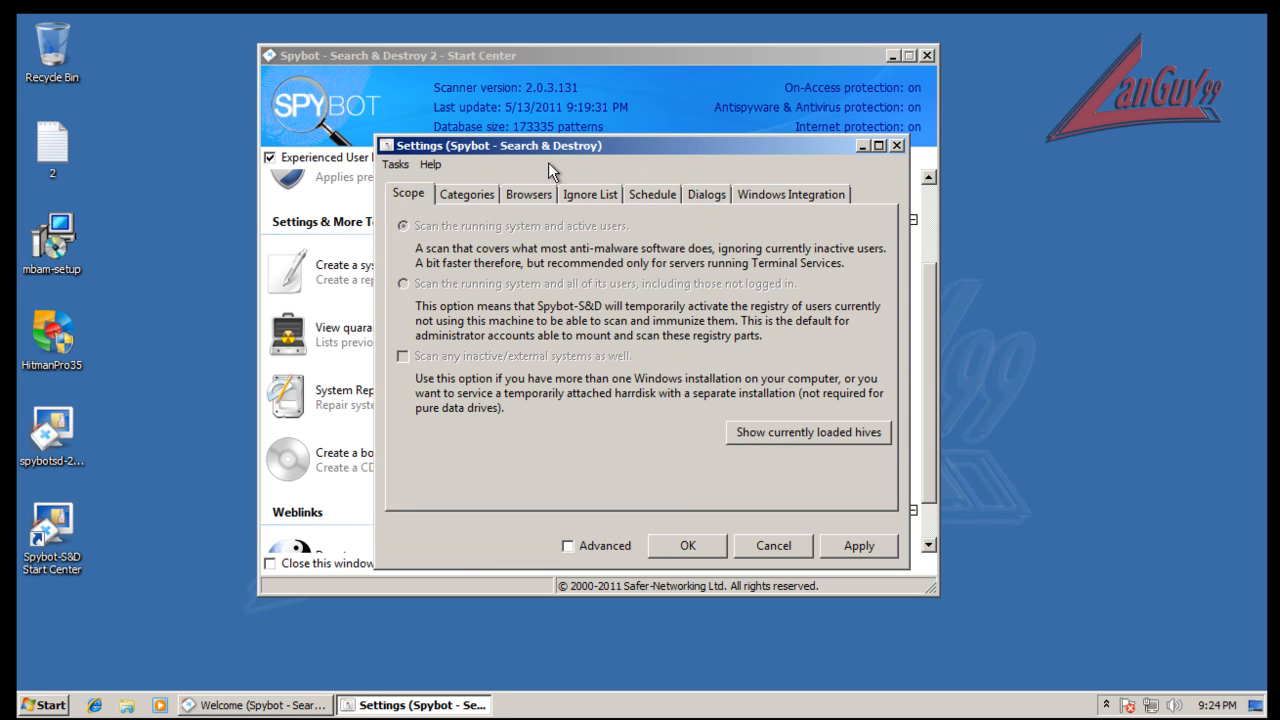
left_click_drag(561, 147, 514, 197)
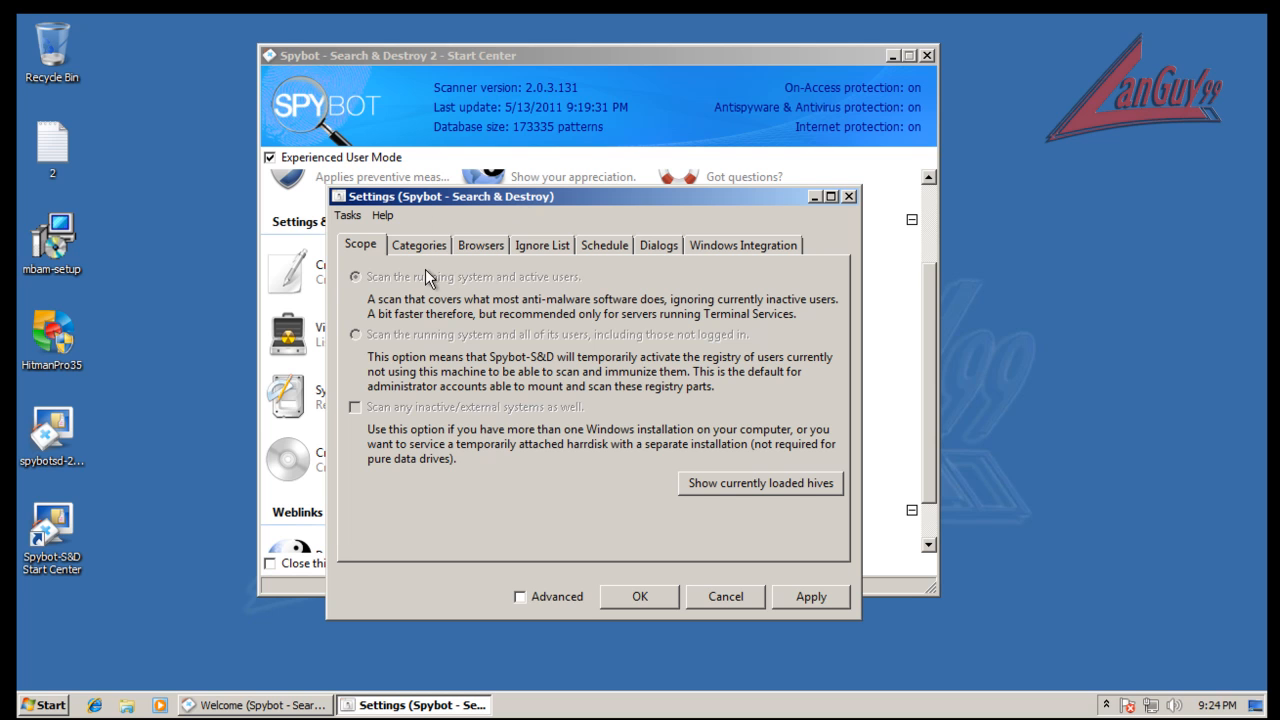
left_click(422, 241)
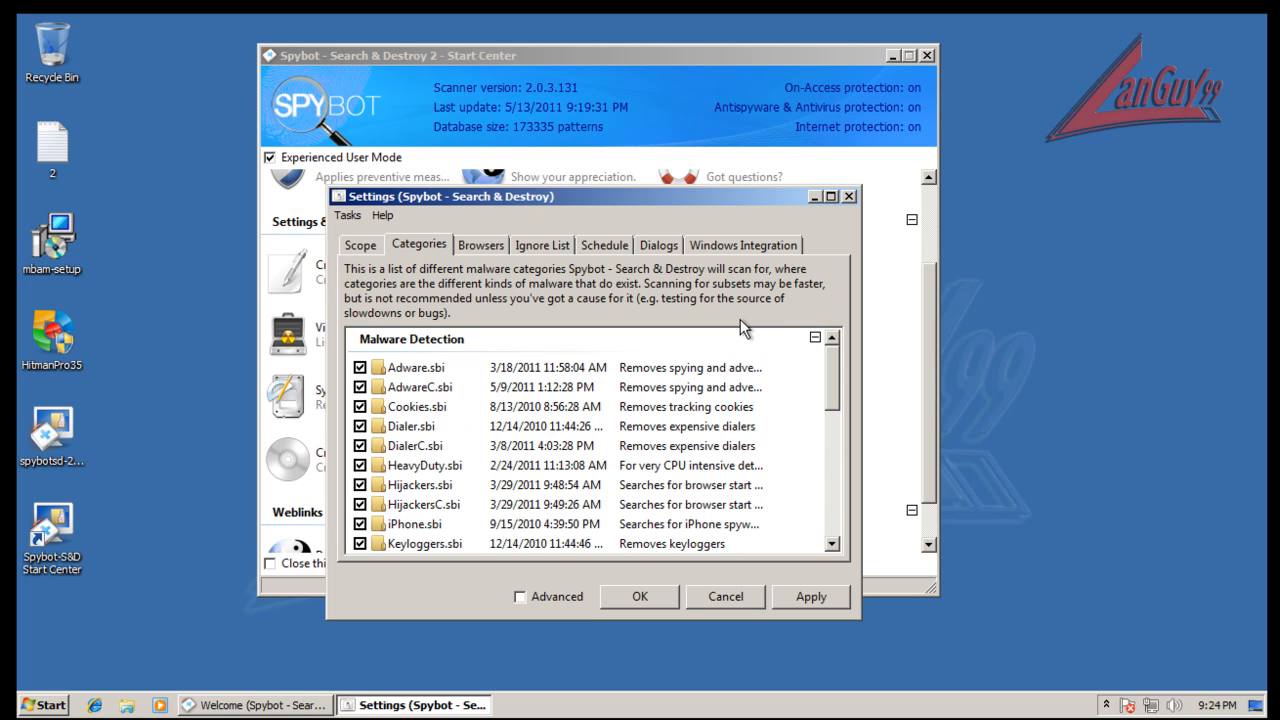
left_click_drag(840, 360, 849, 530)
left_click(485, 250)
left_click(555, 245)
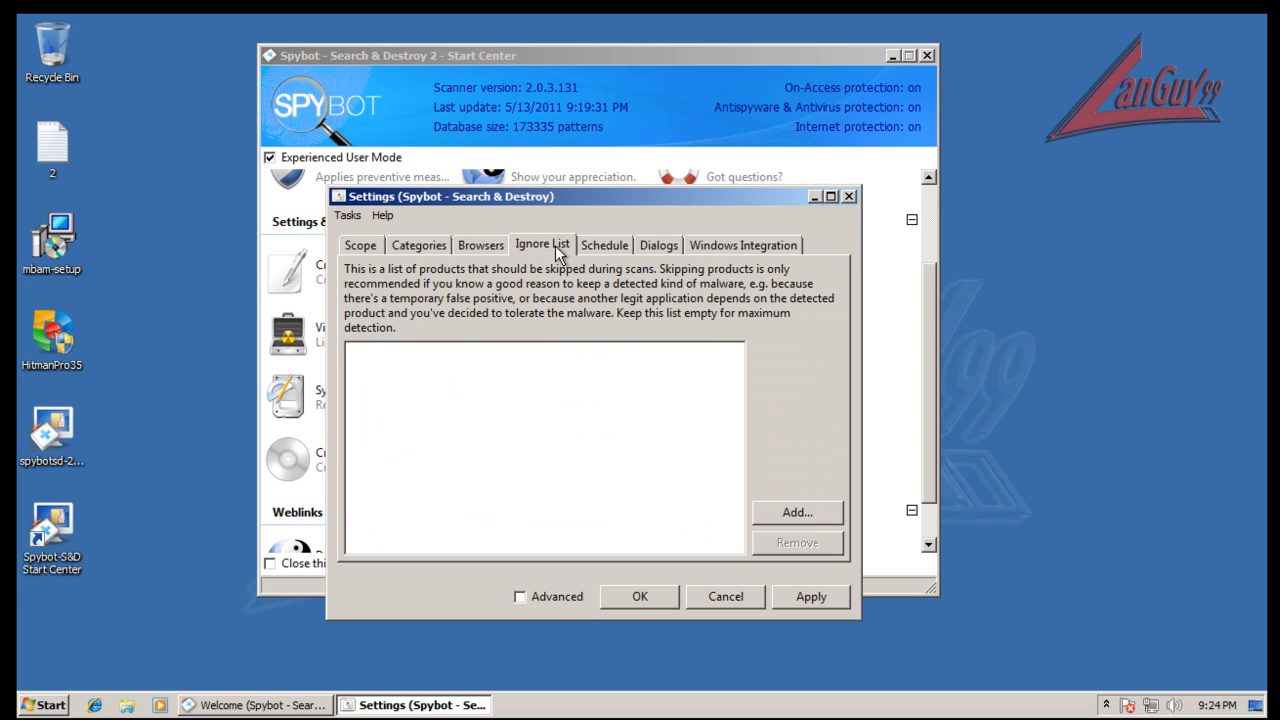
left_click(630, 245)
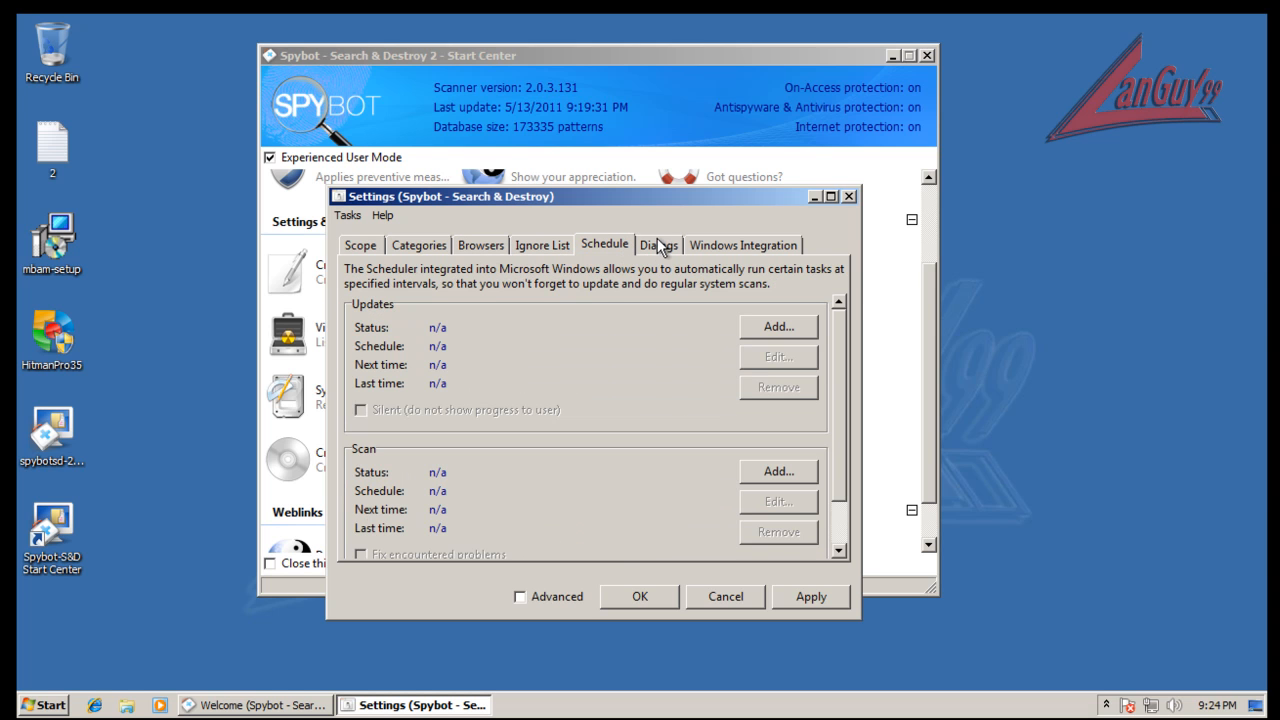
left_click(660, 245)
left_click(740, 240)
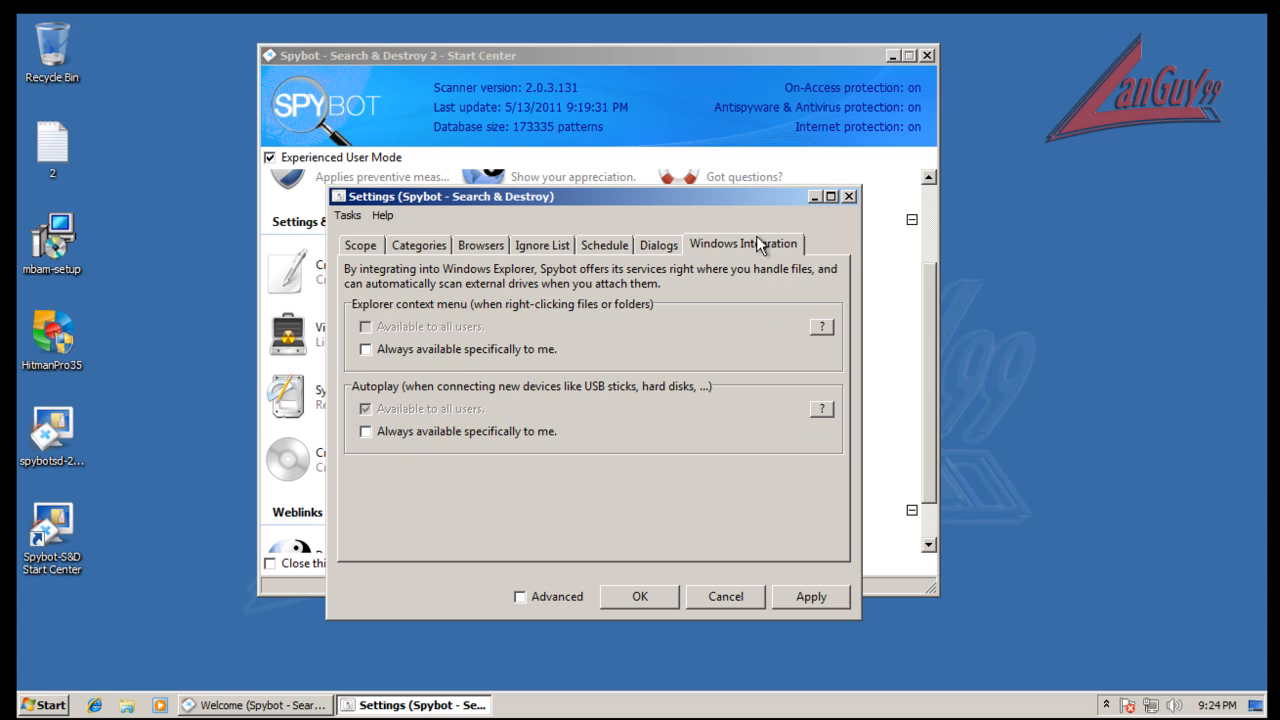
left_click(362, 245)
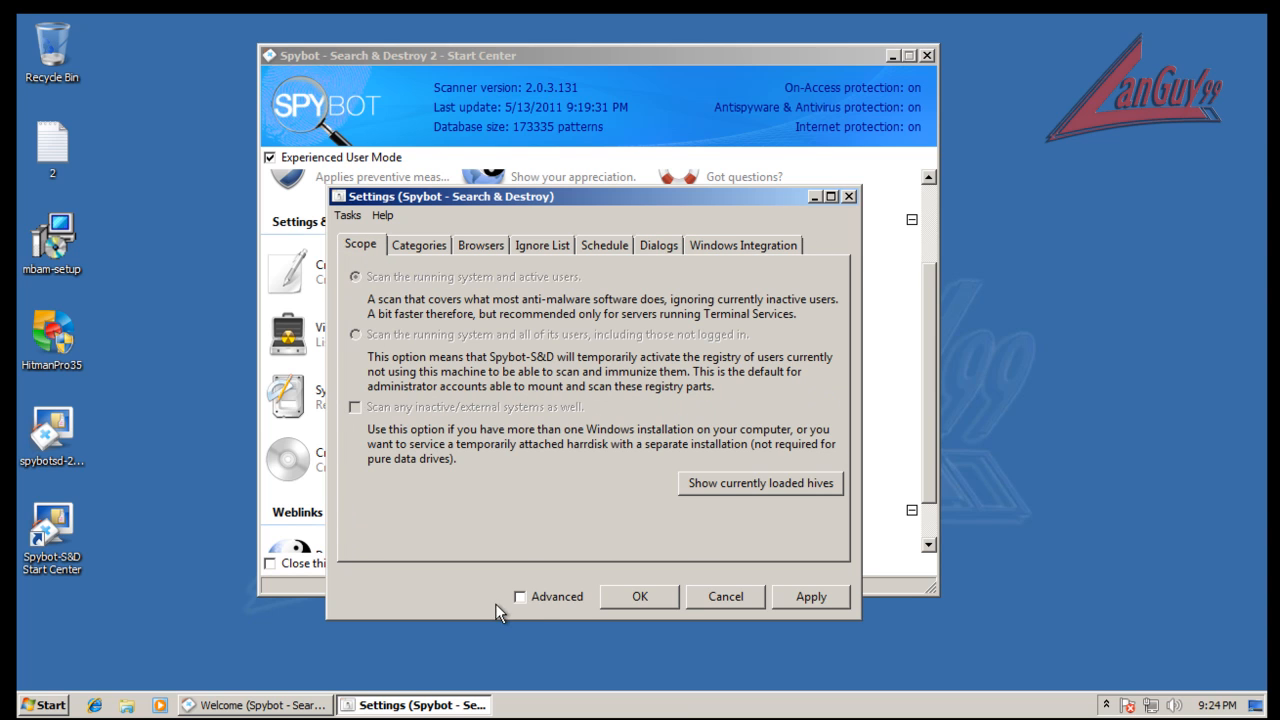
Show the advanced settings and, from the On Access options, elevate the settings to full administrator permissions.
left_click(540, 597)
left_click(435, 262)
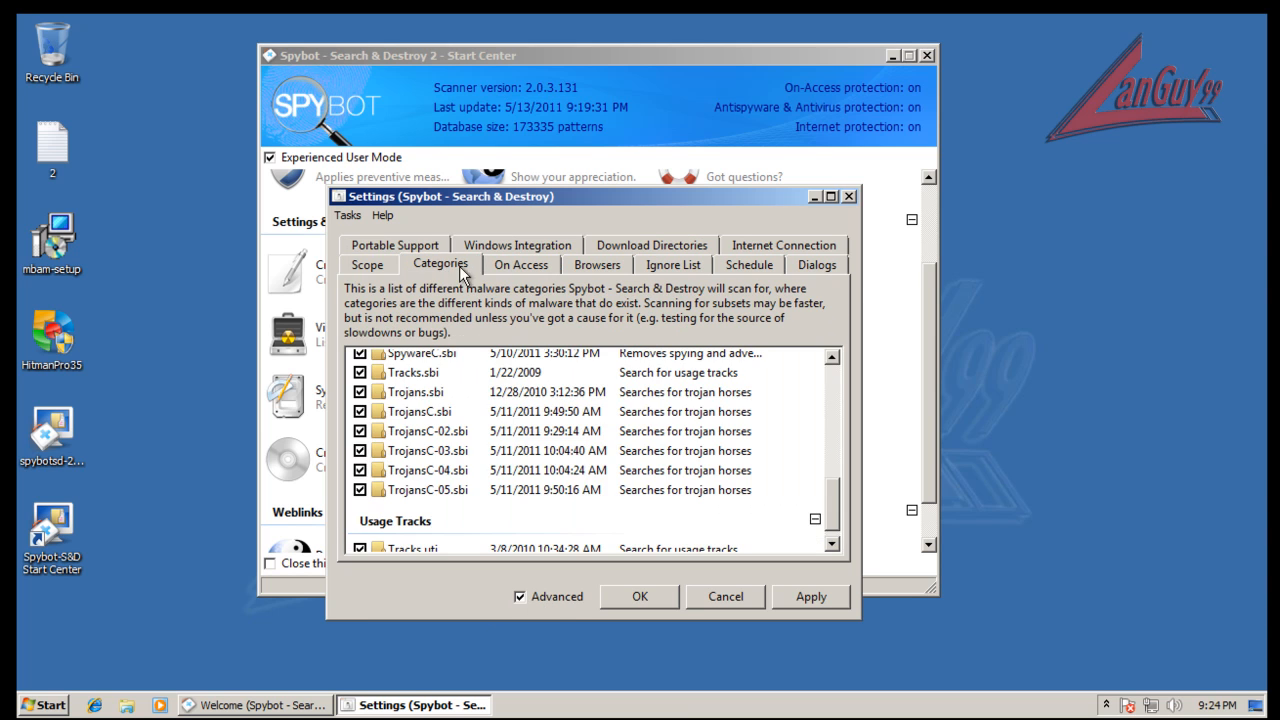
left_click(506, 266)
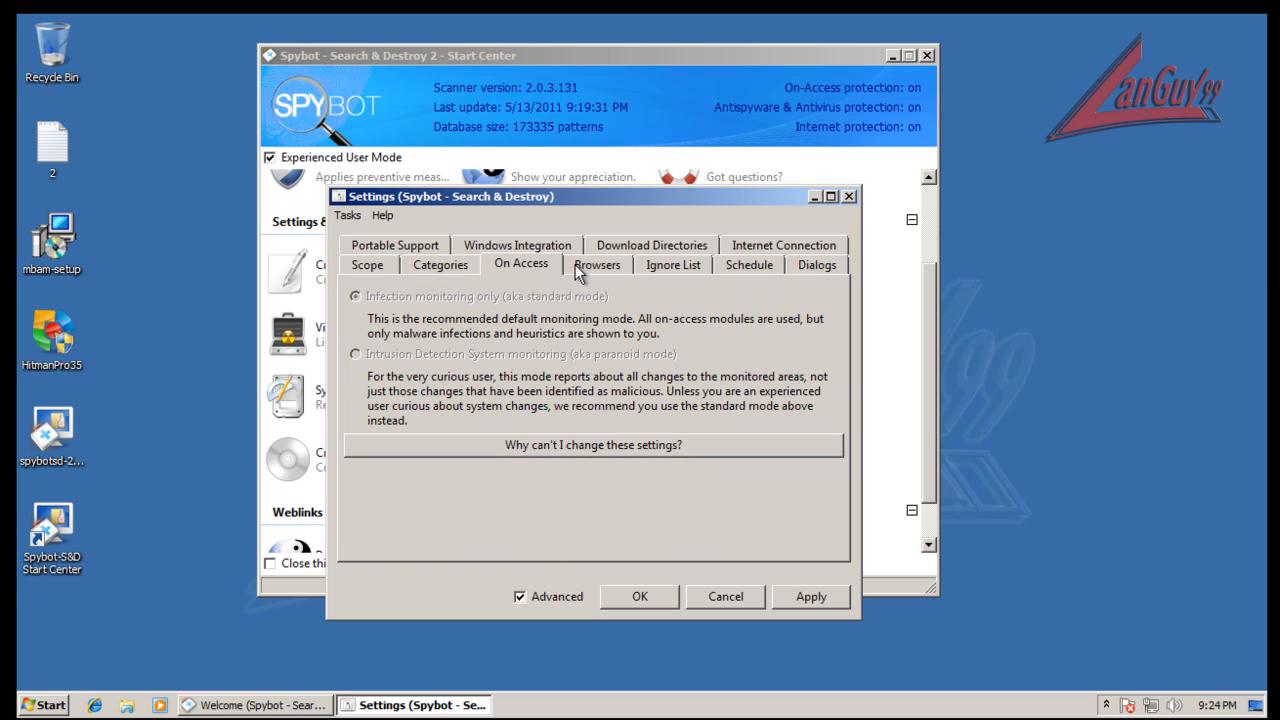
left_click(619, 447)
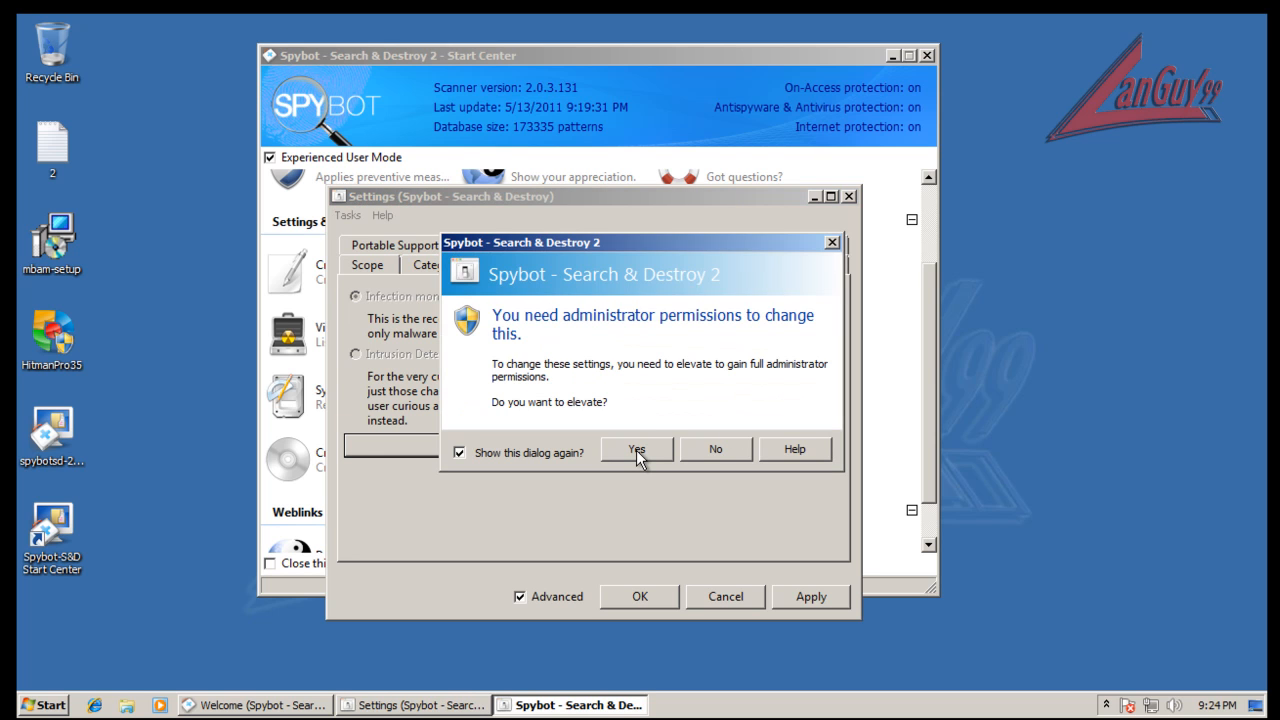
left_click(637, 451)
left_click(706, 377)
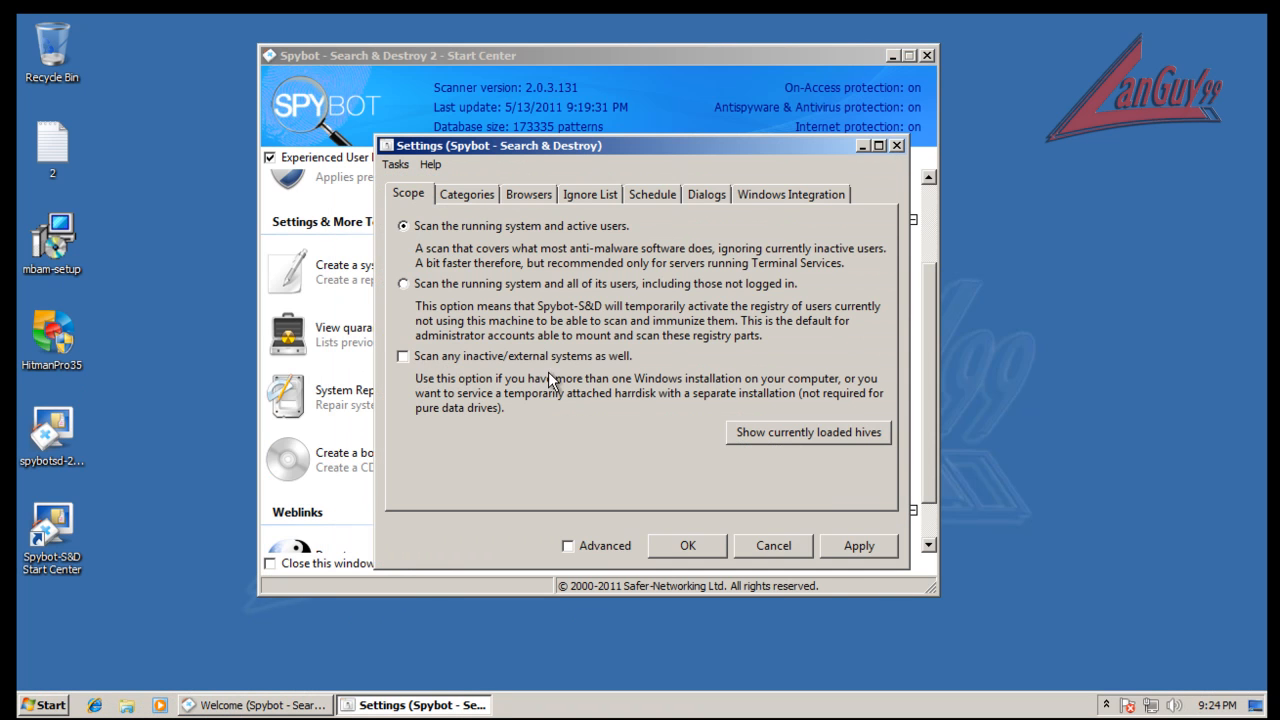
Show the advanced settings in the reopened Settings window and examine the Categories options and On Access monitoring modes.
left_click_drag(559, 144, 481, 245)
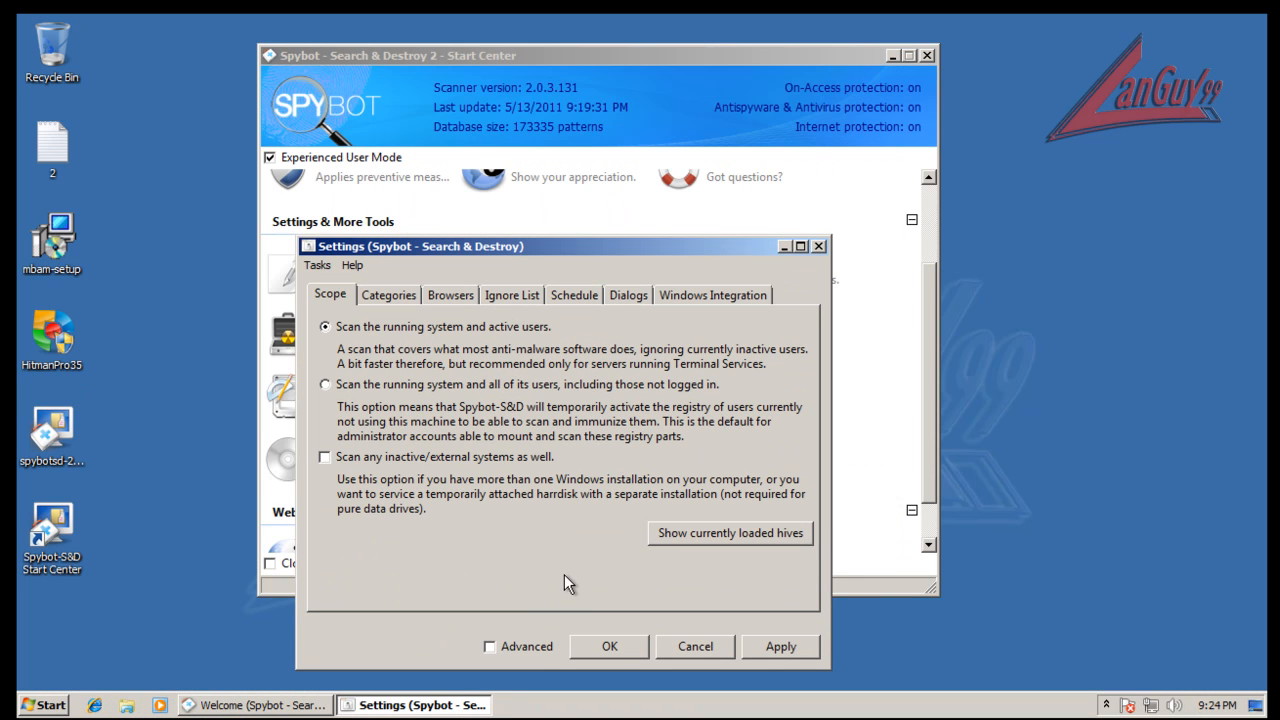
left_click(537, 650)
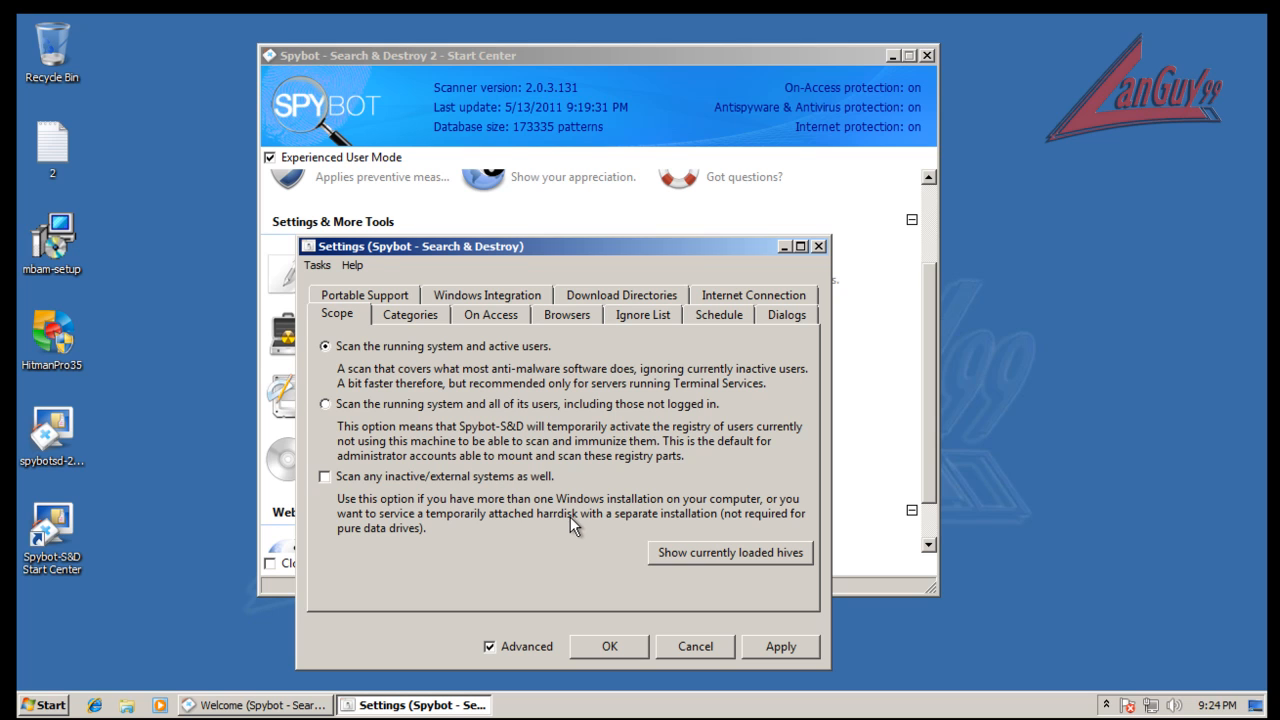
left_click(436, 319)
left_click(479, 320)
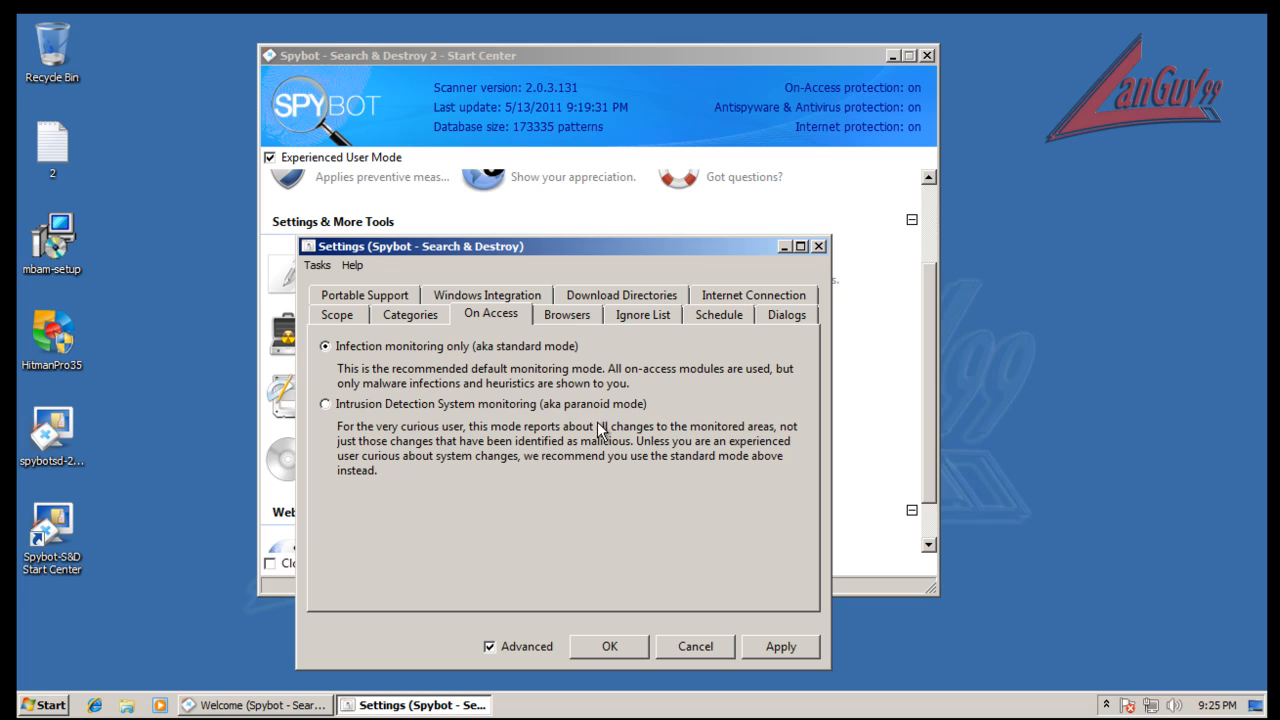
Examine the remaining advanced settings from Browsers through Internet Connection, Download Directories, Windows Integration and Portable Support, and close Settings without saving.
left_click(567, 315)
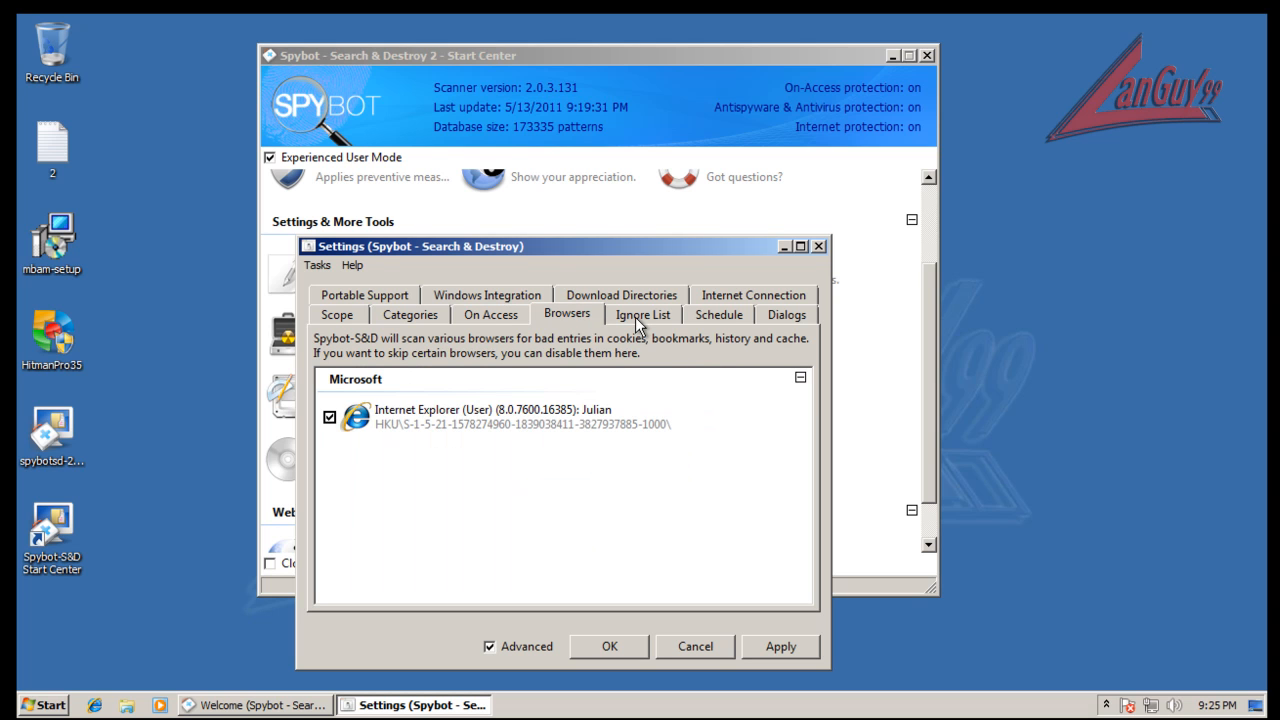
left_click(638, 316)
left_click(733, 316)
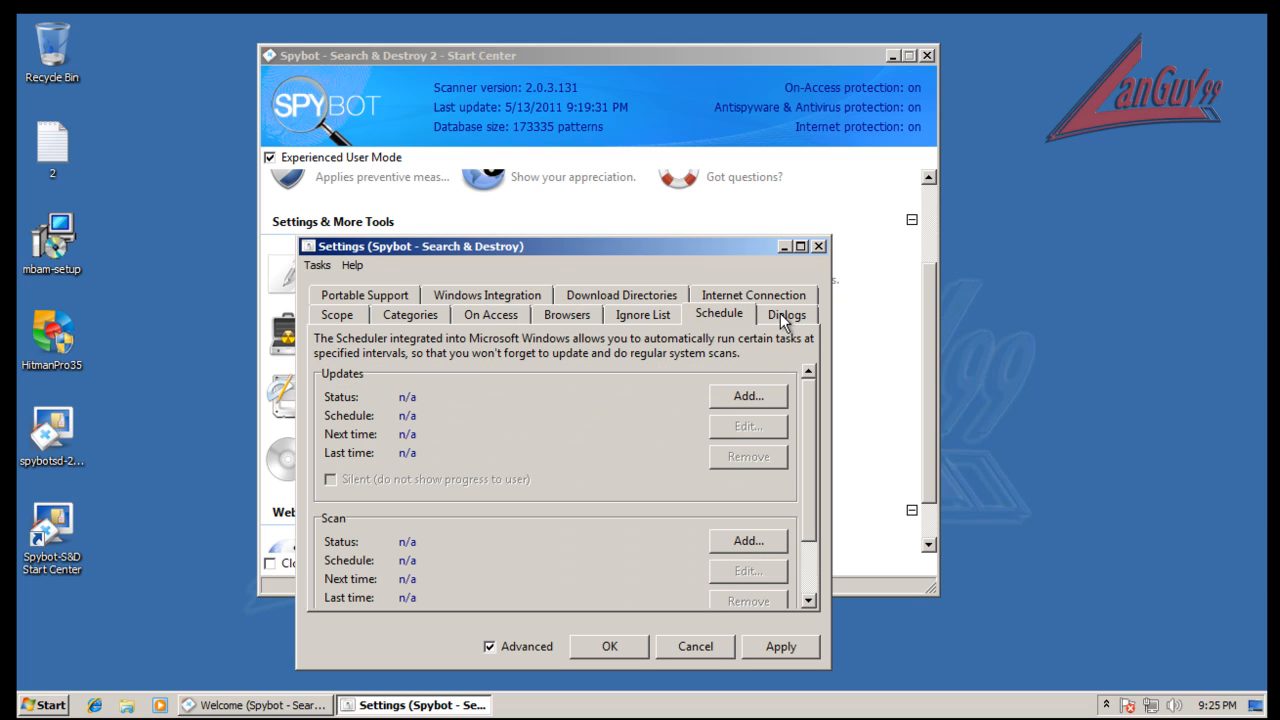
left_click(780, 313)
left_click(772, 295)
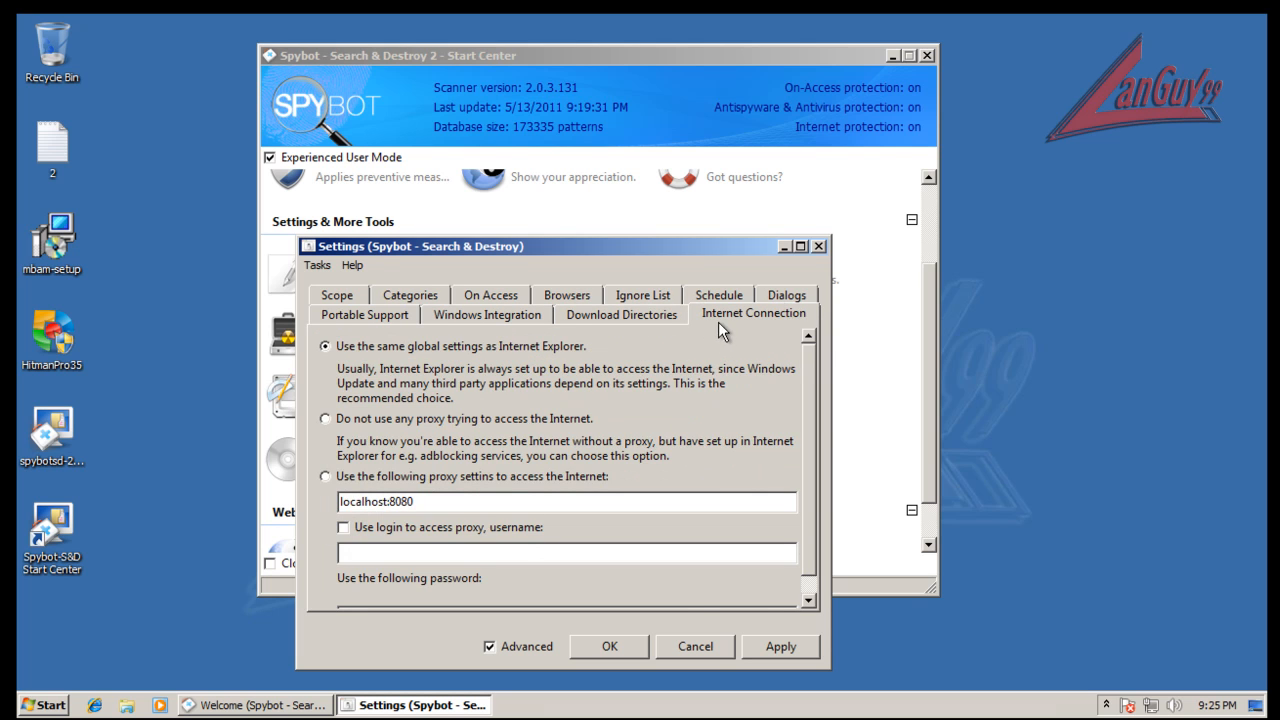
left_click(630, 315)
left_click(516, 316)
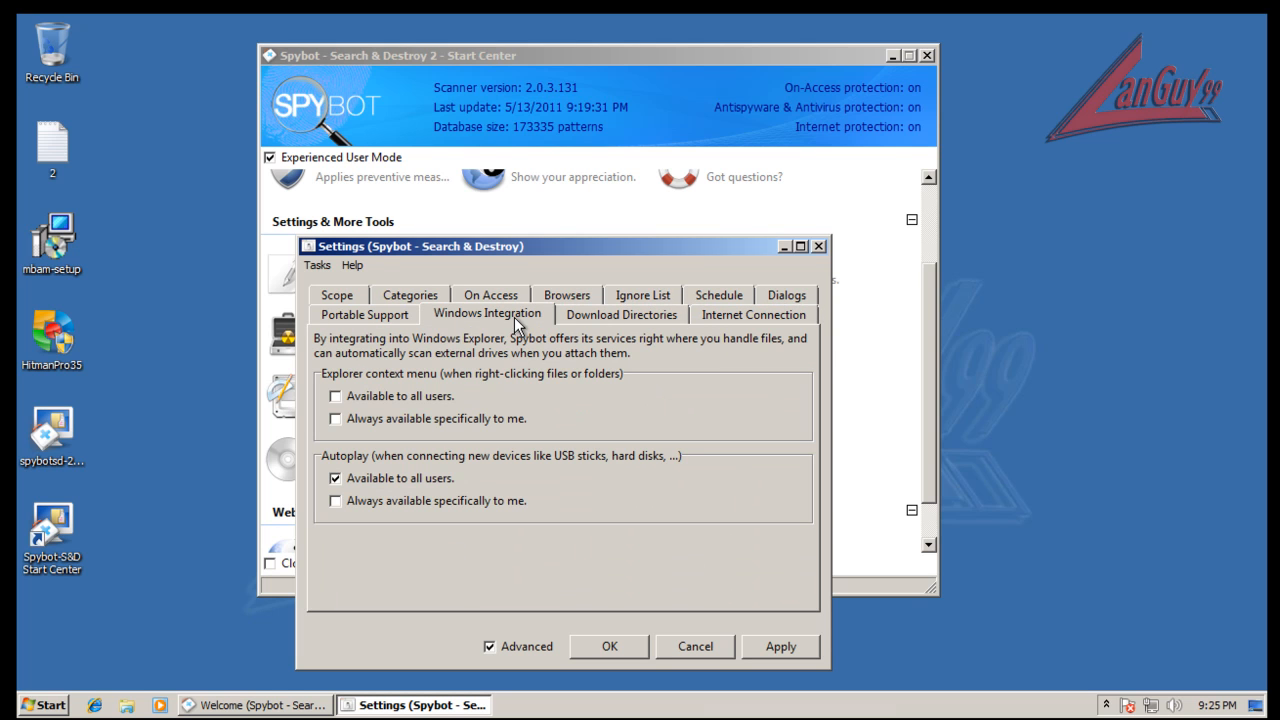
left_click(385, 317)
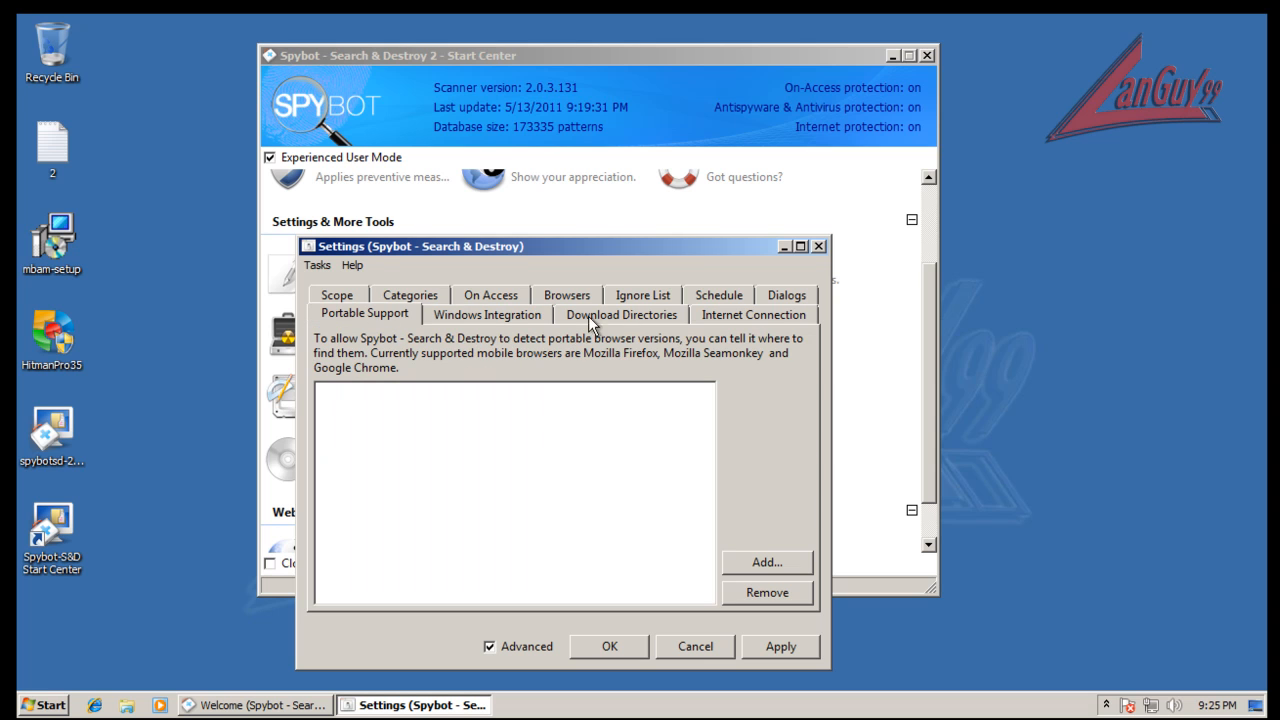
left_click(697, 649)
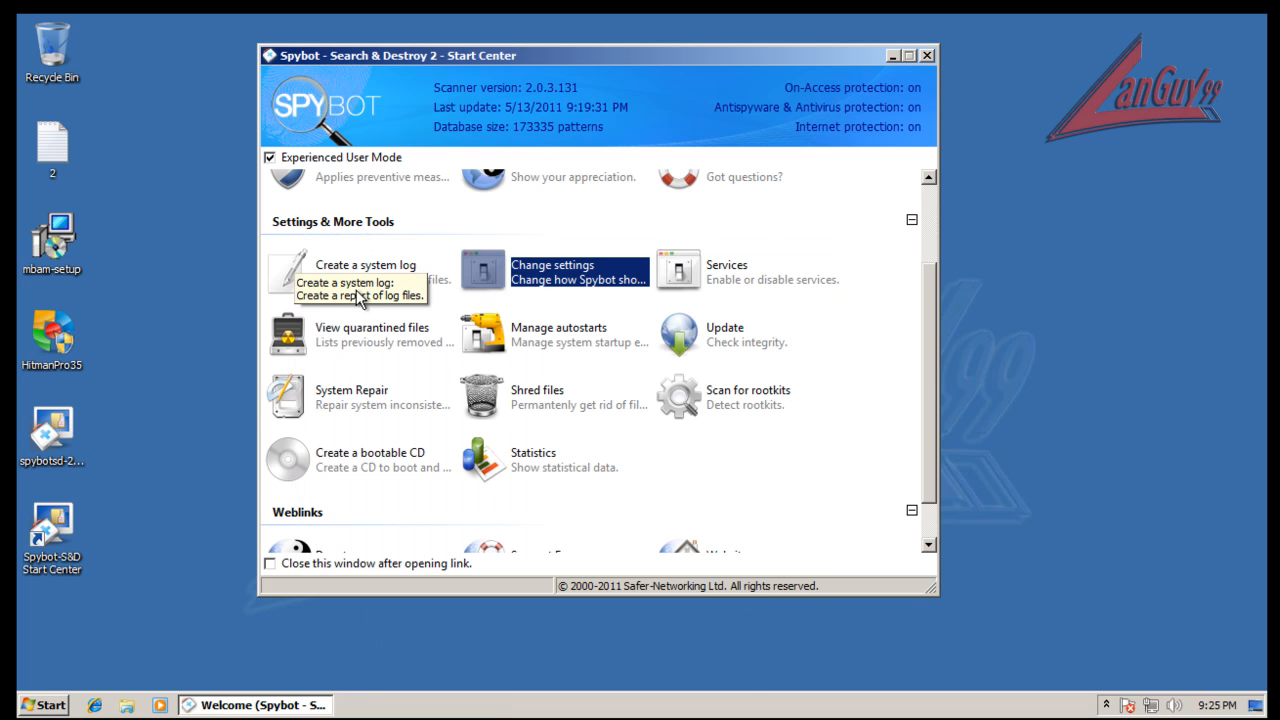
Review the Start Center's Basic Tools, Settings & More Tools and Weblinks sections, and close the Start Center.
left_click_drag(932, 328, 894, 102)
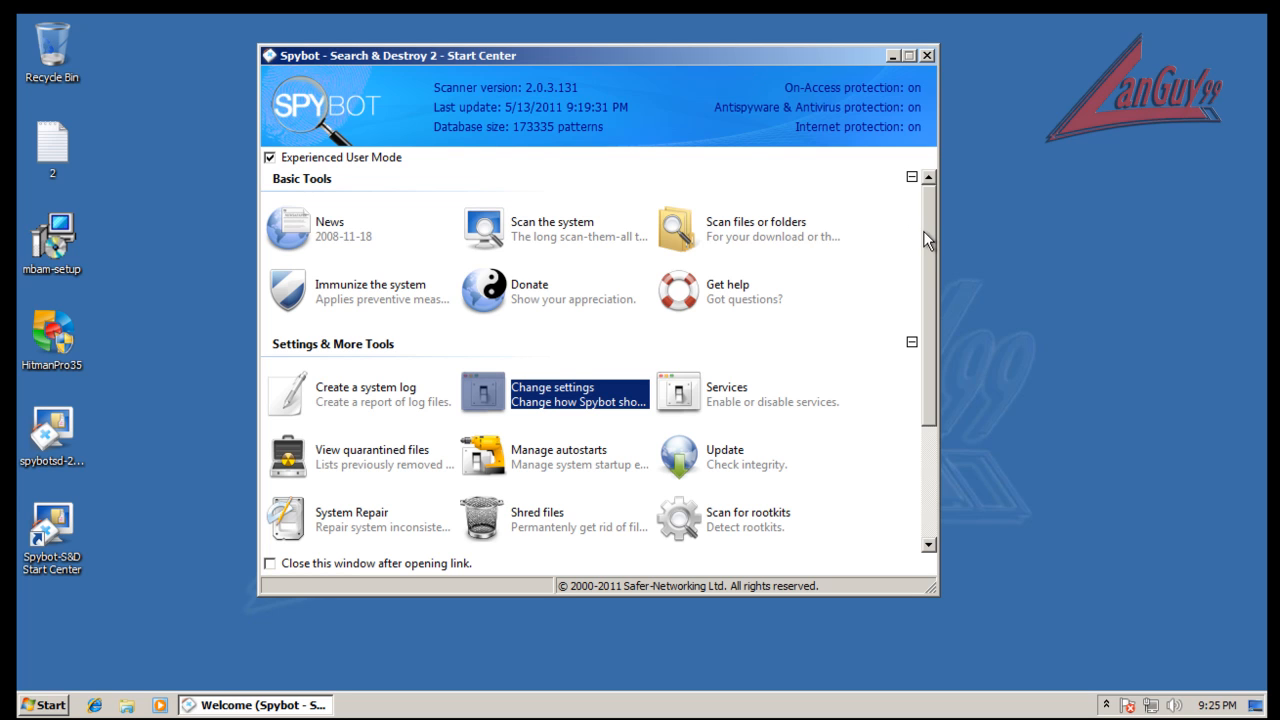
left_click_drag(932, 249, 939, 431)
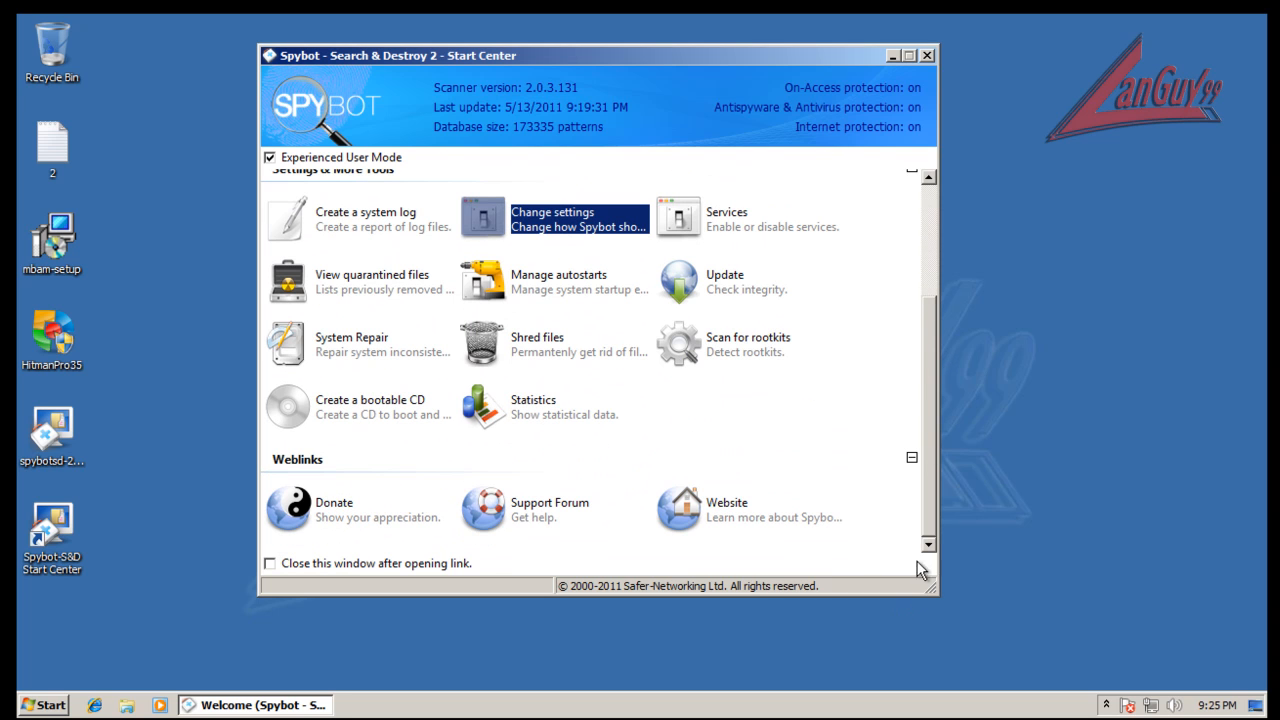
left_click_drag(934, 487, 918, 350)
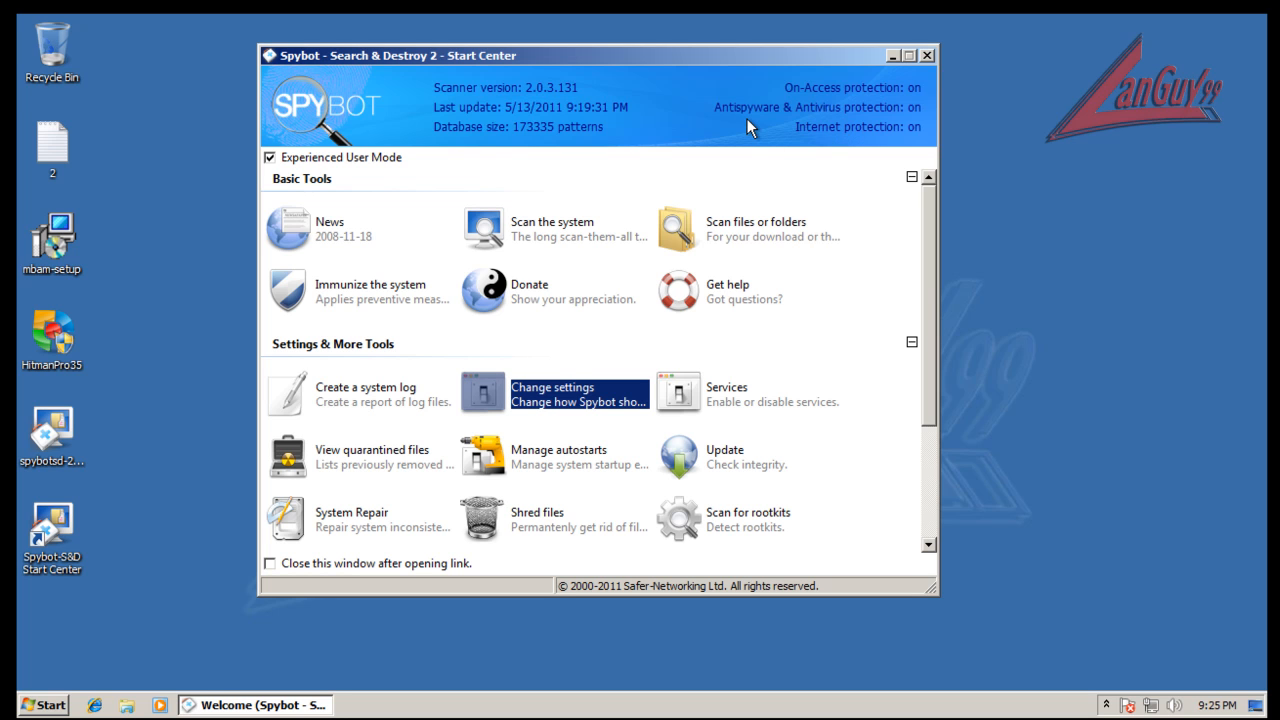
left_click(761, 187)
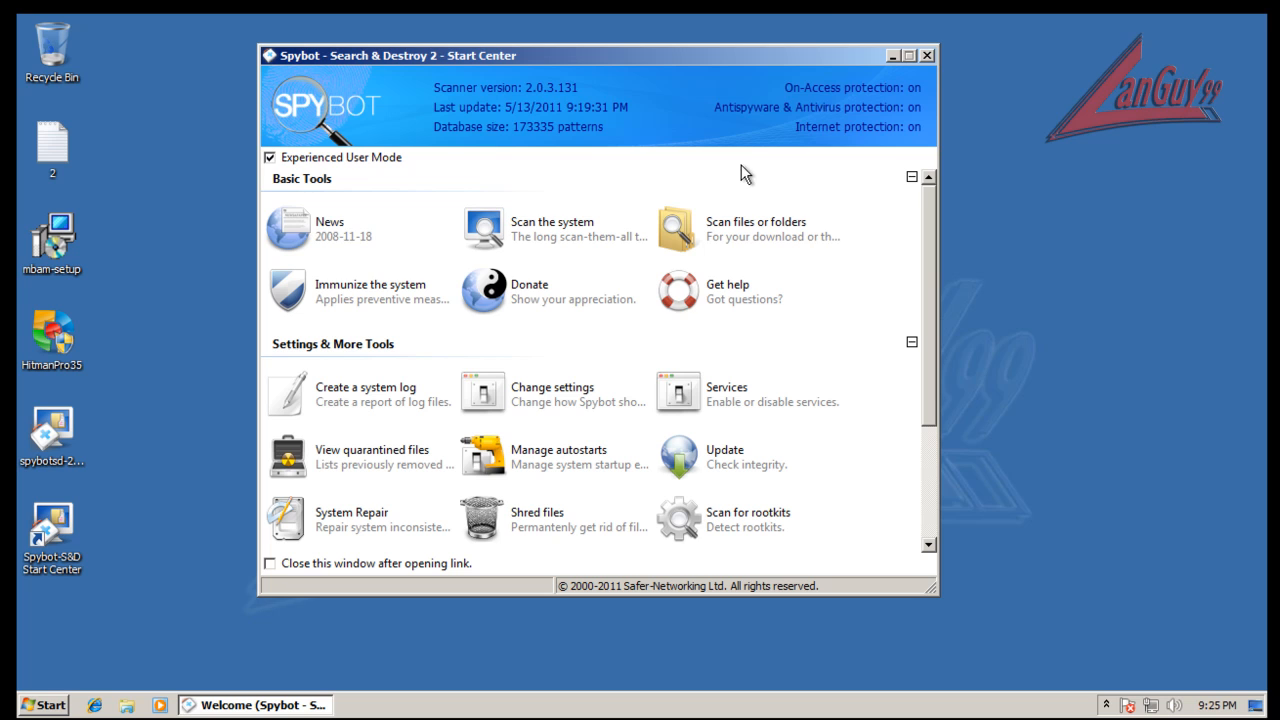
left_click(927, 56)
left_click(317, 410)
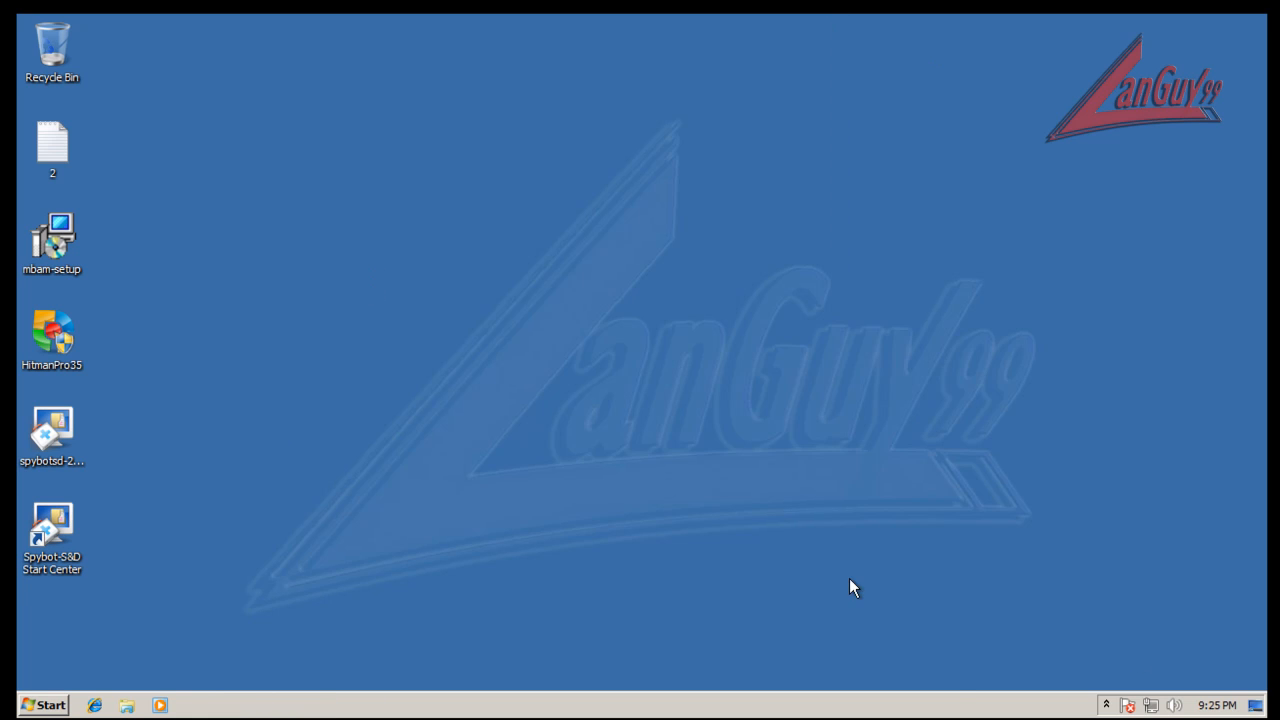
Open Windows Task Manager and list the processes from all users, sorted in ascending order by image name.
right_click(843, 706)
left_click(884, 650)
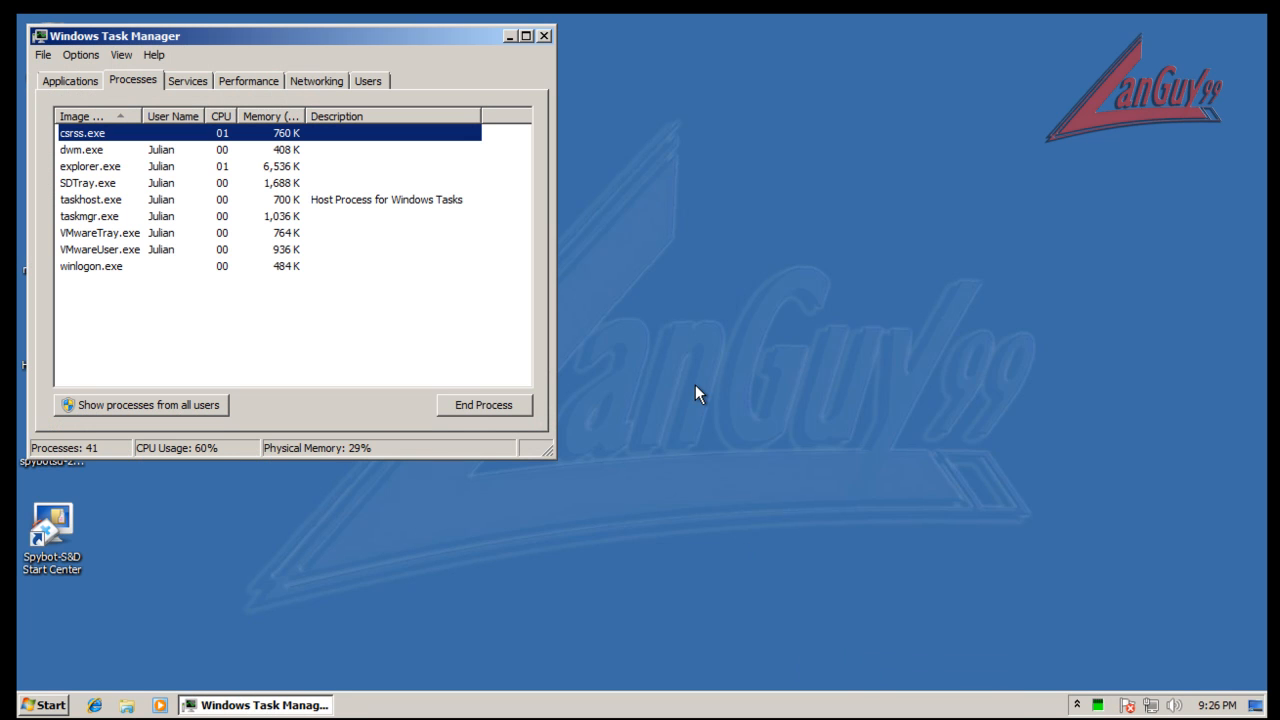
left_click(204, 405)
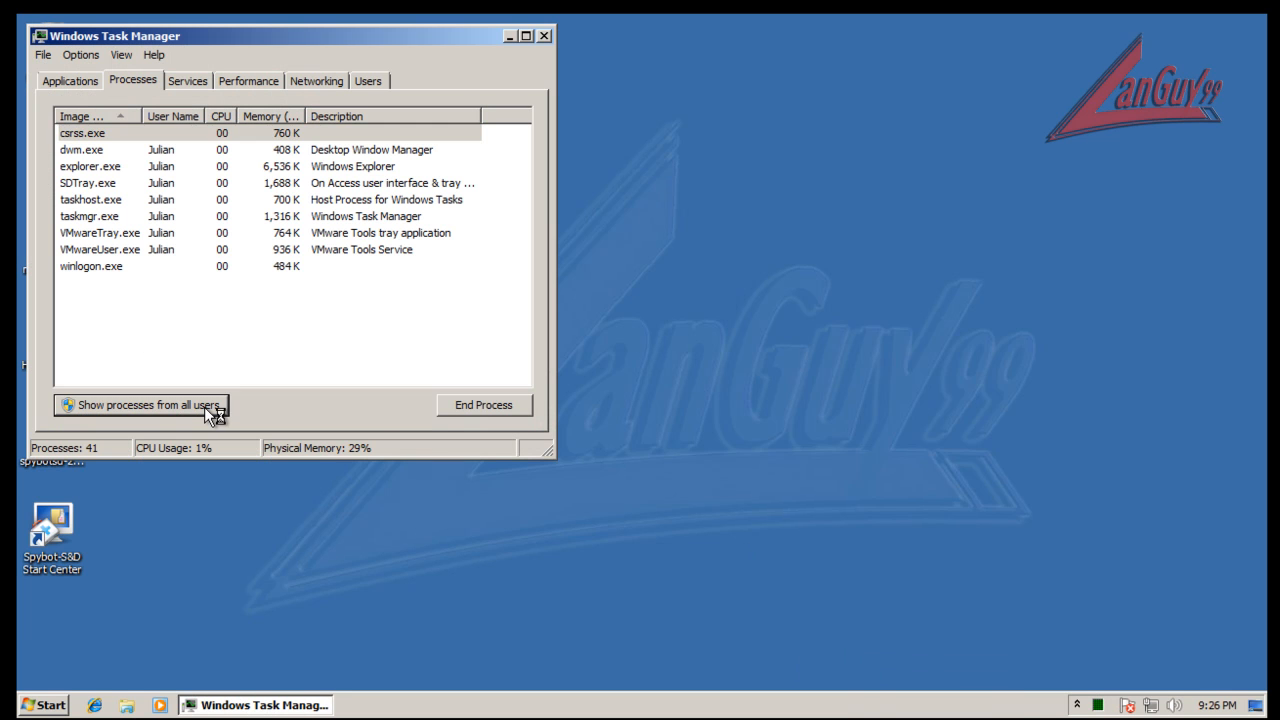
left_click(112, 118)
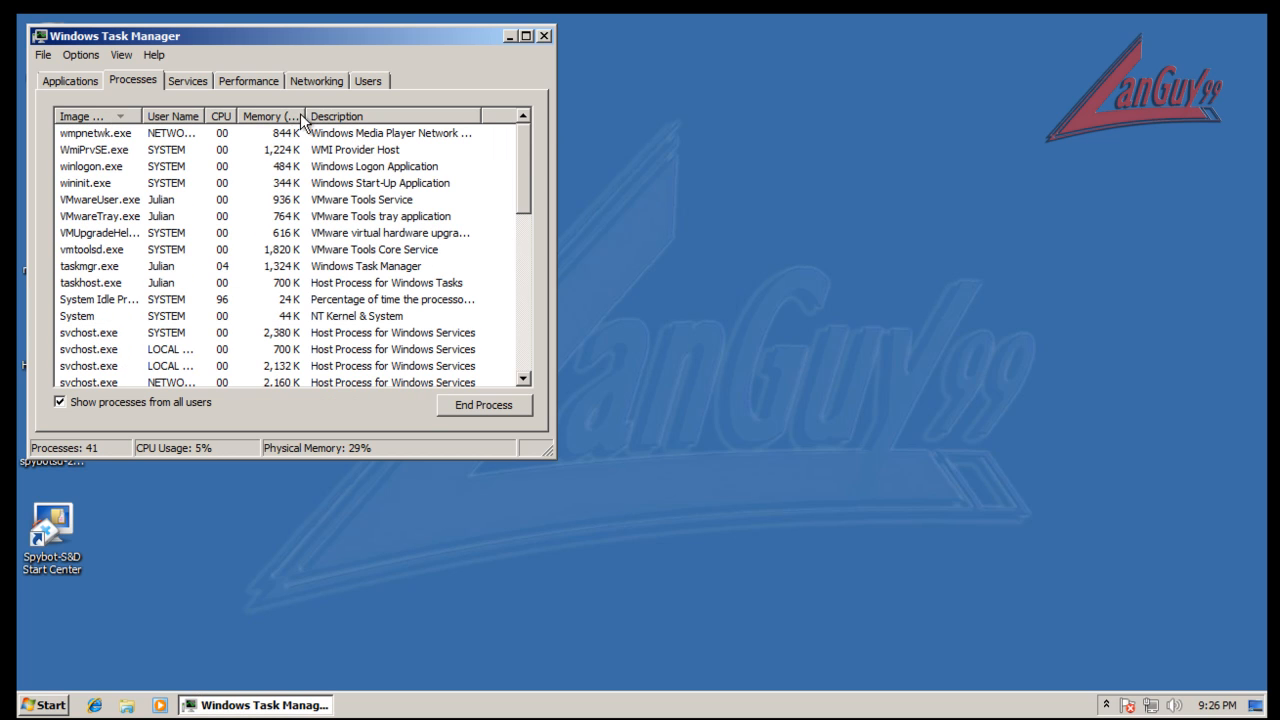
left_click(100, 117)
left_click_drag(522, 155, 522, 182)
Examine Spybot's processes SDFSSvc, SDFWSvc, SDMonSvc, SDTray and SDUpdSvc for their memory use, and close Task Manager.
left_click(62, 189)
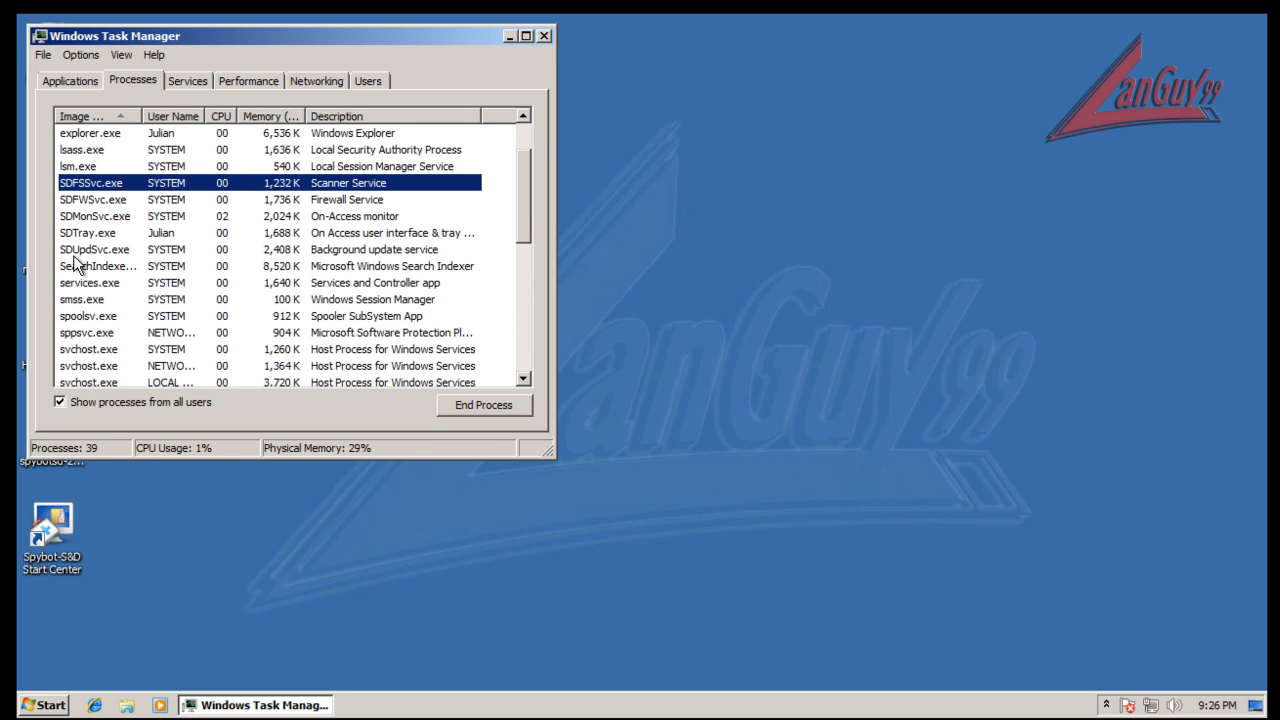
left_click(70, 200)
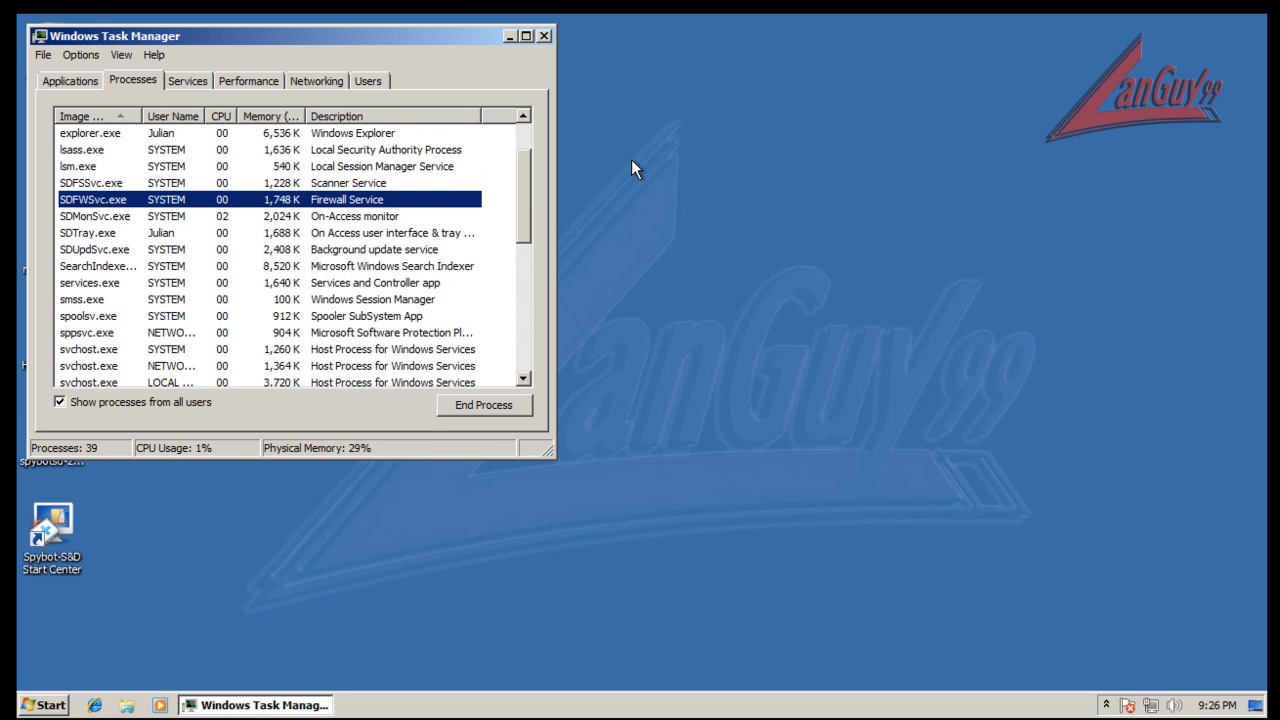
left_click(84, 216)
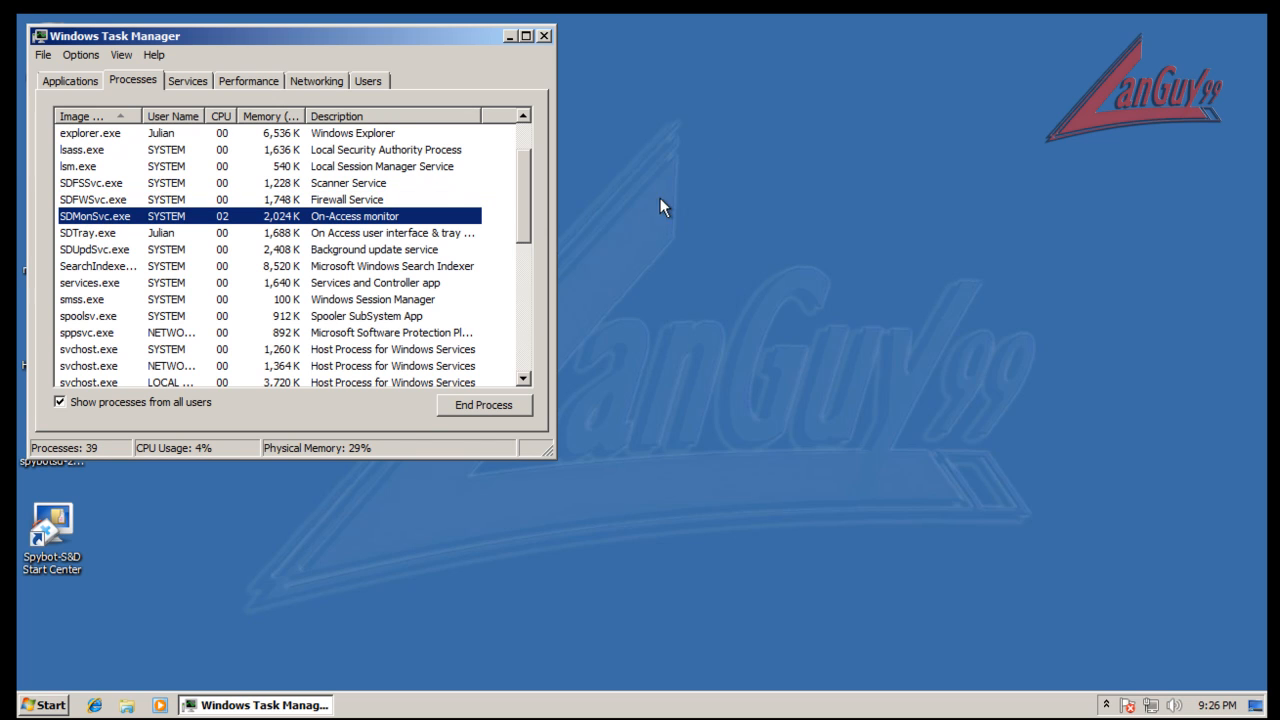
left_click(131, 235)
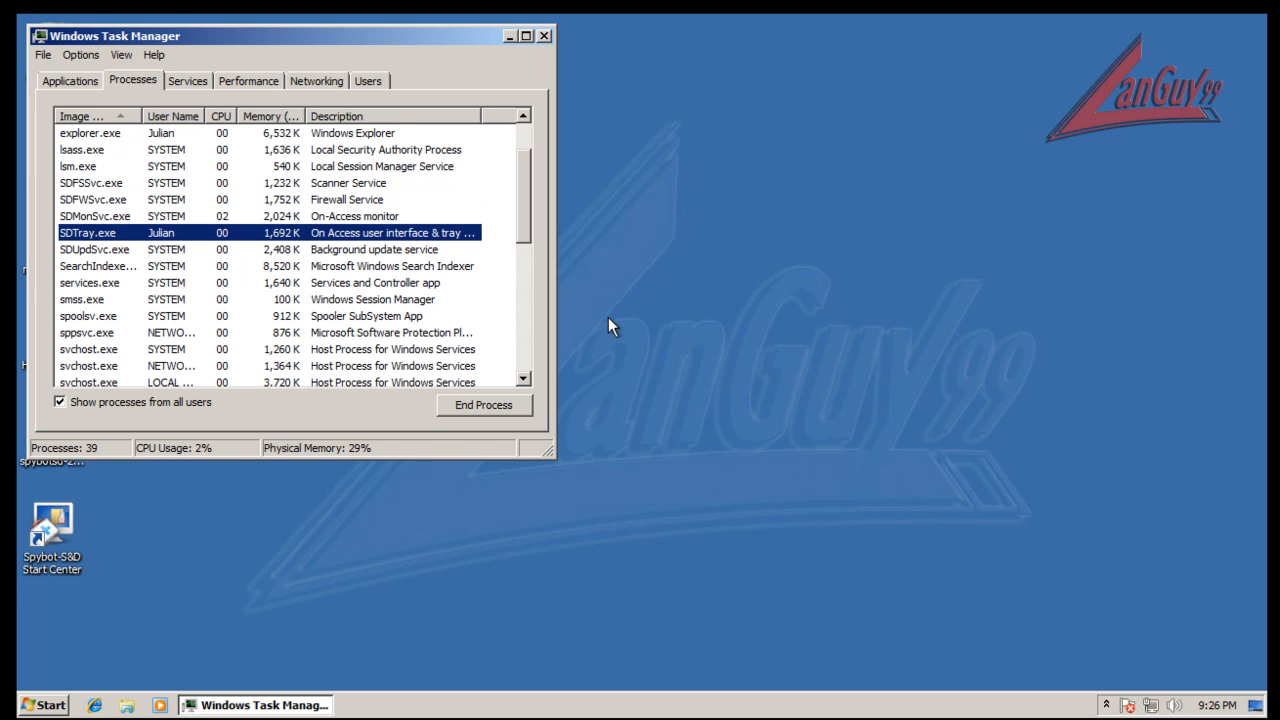
left_click(397, 252)
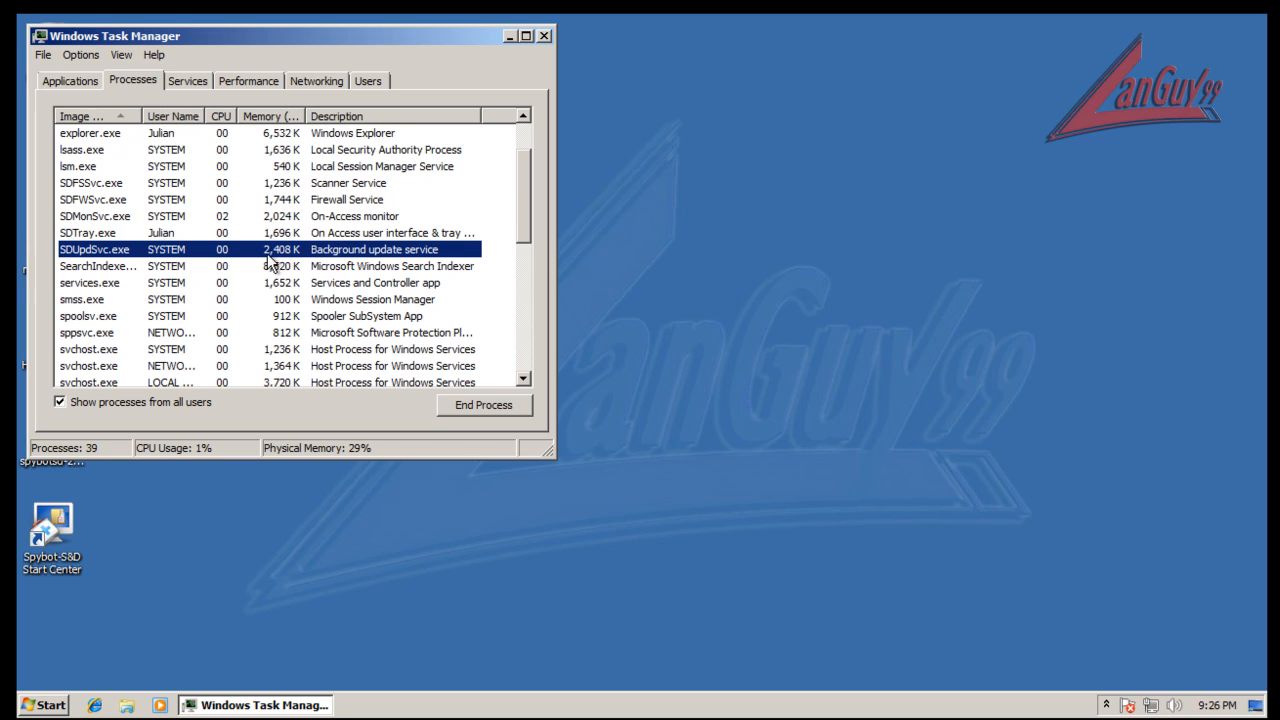
left_click_drag(520, 195, 529, 146)
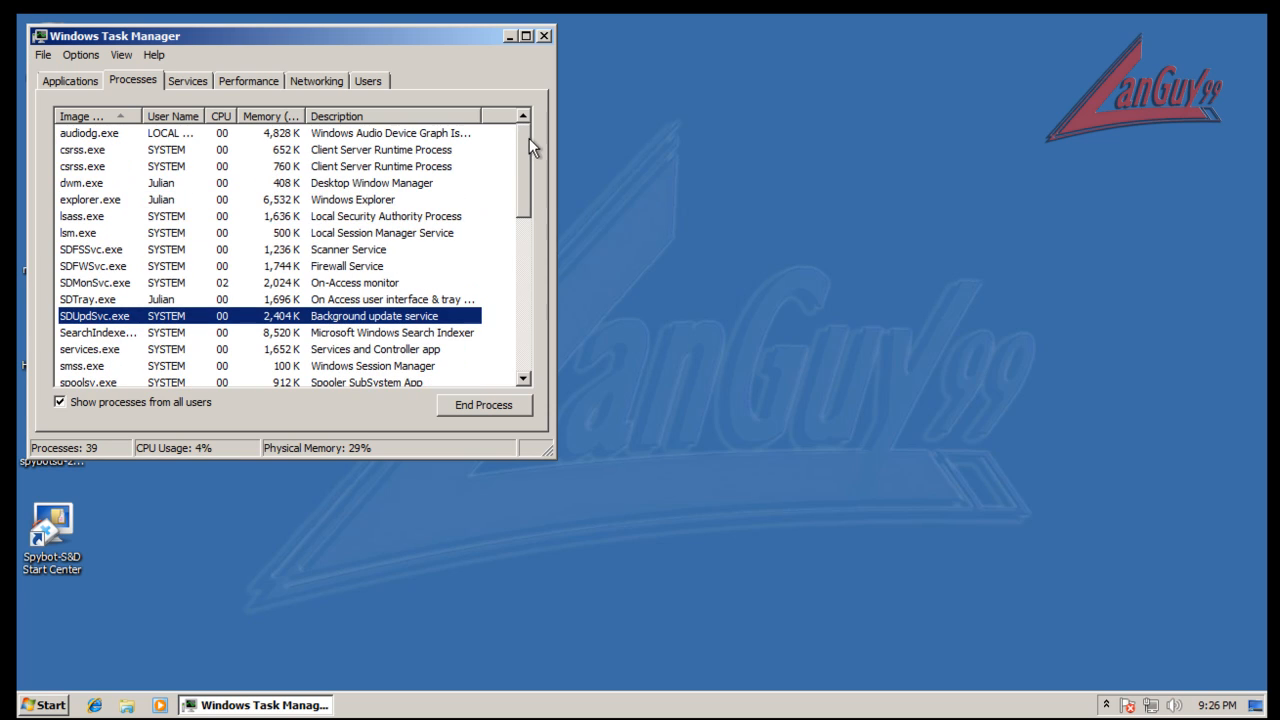
left_click(543, 36)
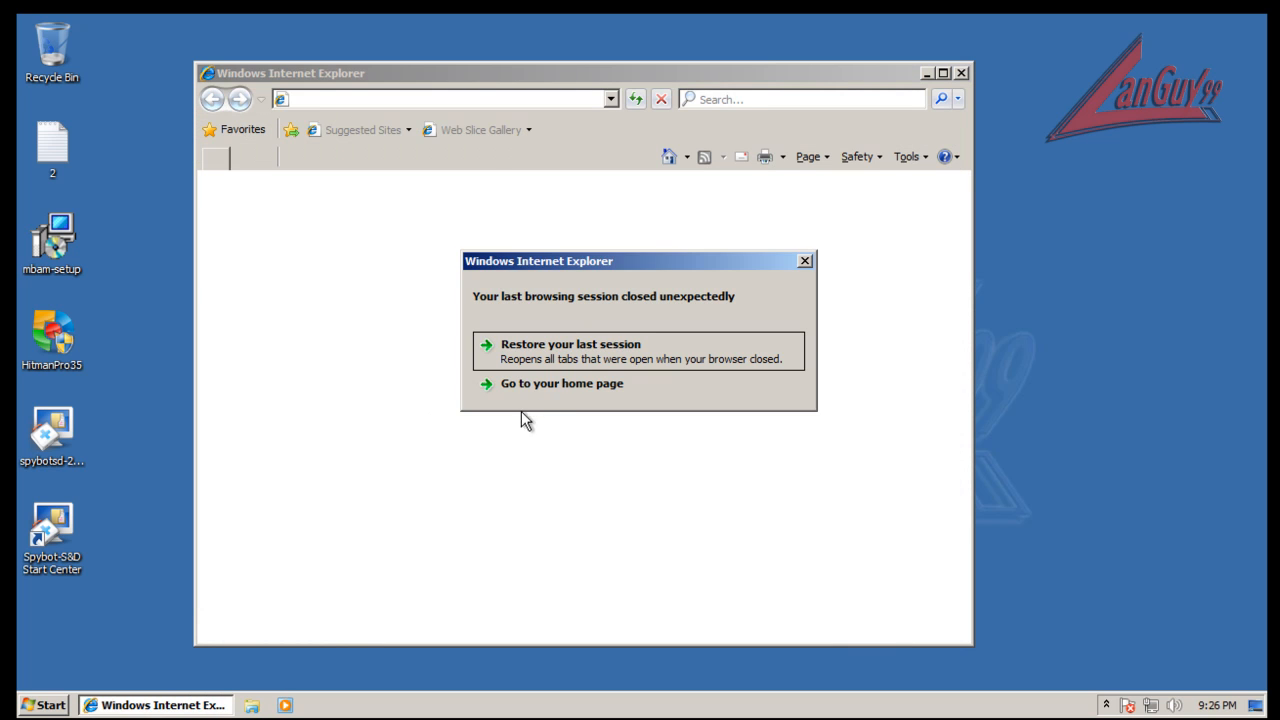
Start Internet Explorer at its home page and open the desktop text file 2 alongside it.
left_click(541, 389)
left_click_drag(581, 72, 866, 43)
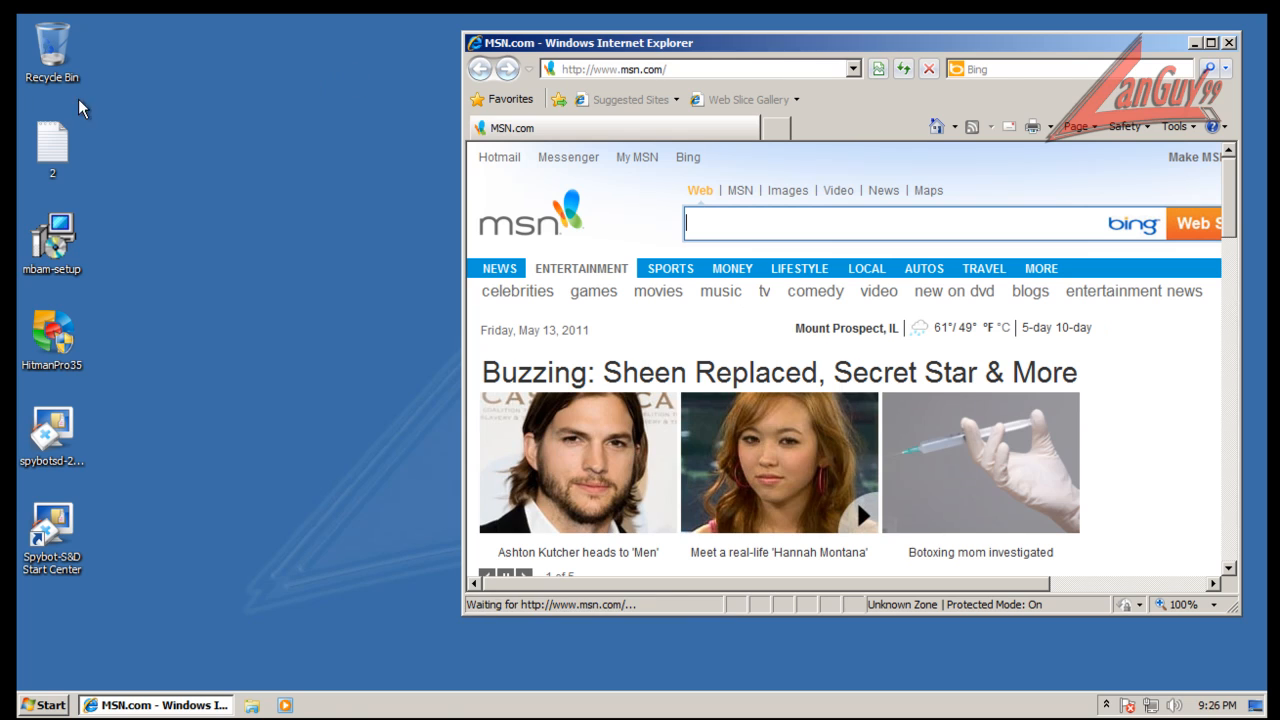
double_click(50, 135)
left_click_drag(330, 135, 238, 130)
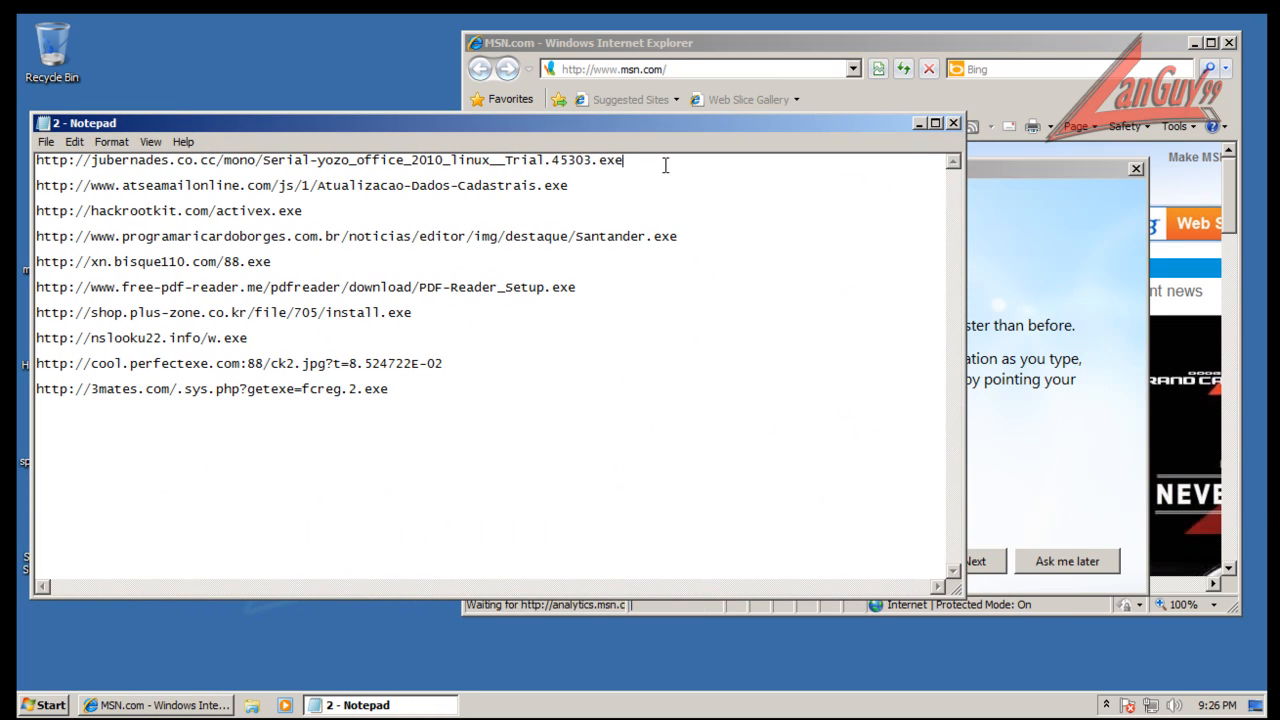
Copy the first URL from the Notepad list and try to load it in Internet Explorer, postponing the browser's welcome setup.
left_click_drag(624, 162, 18, 155)
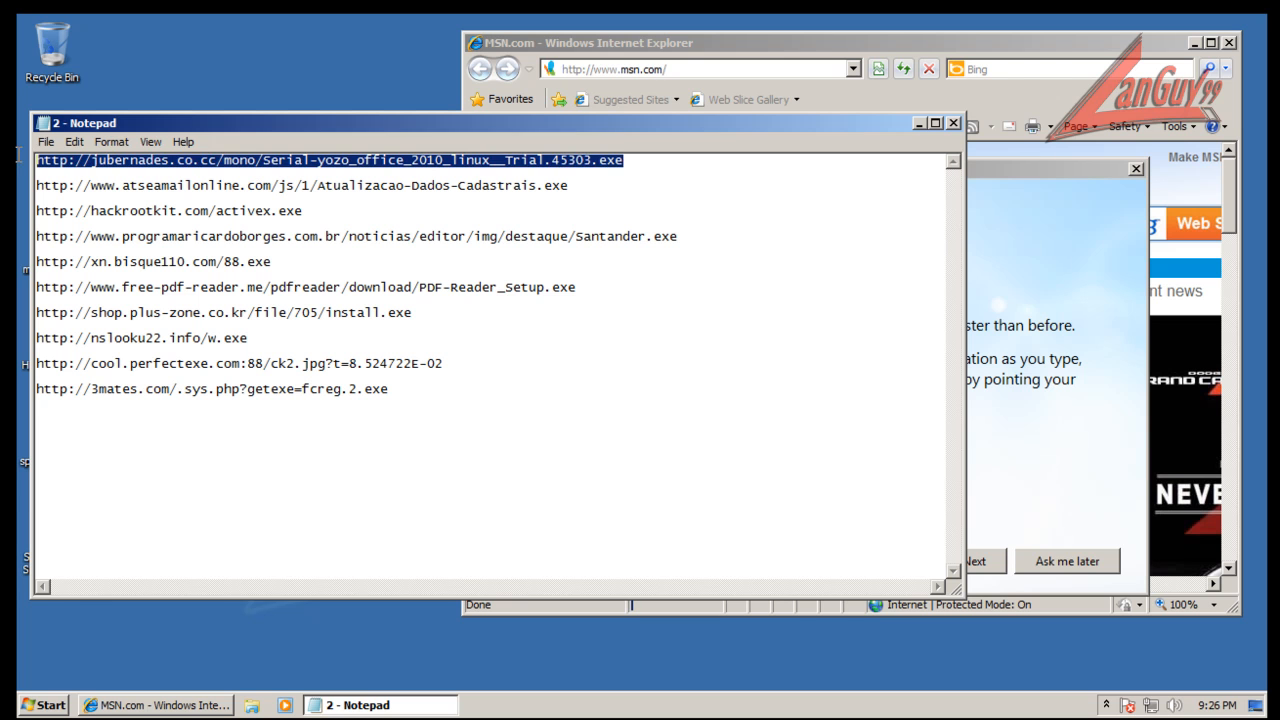
left_click(1057, 422)
left_click(1058, 562)
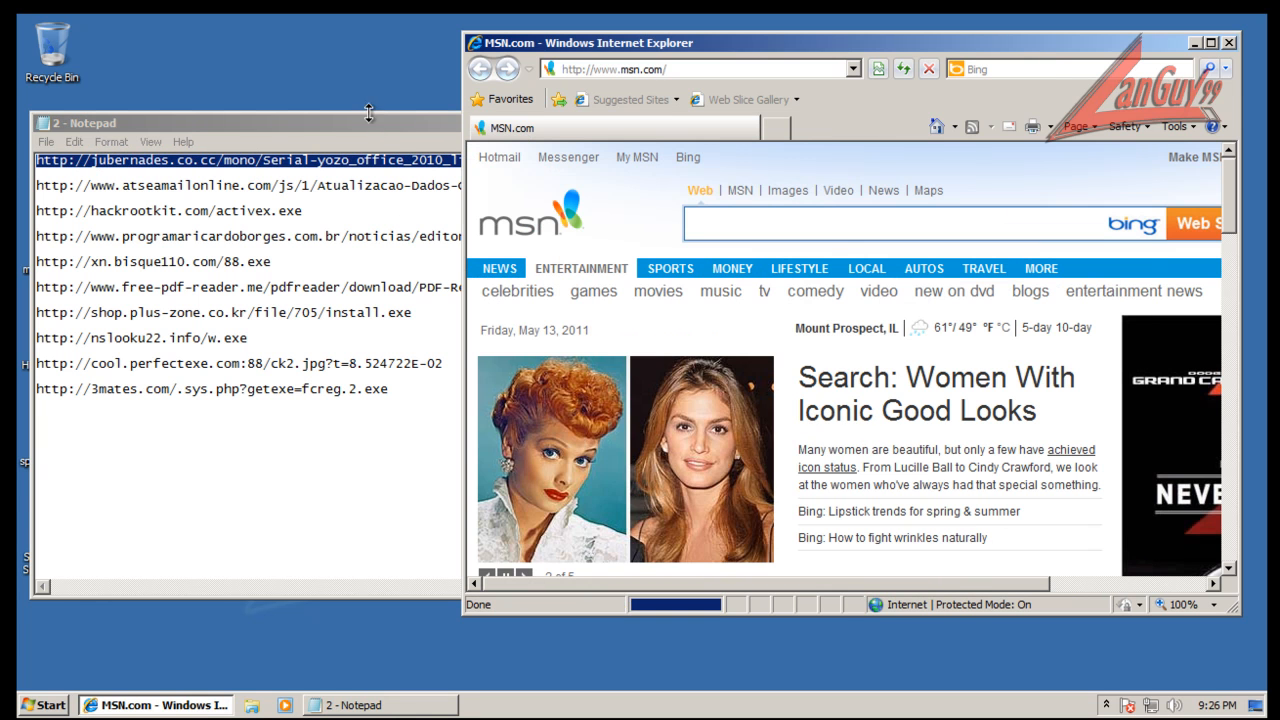
left_click(373, 114)
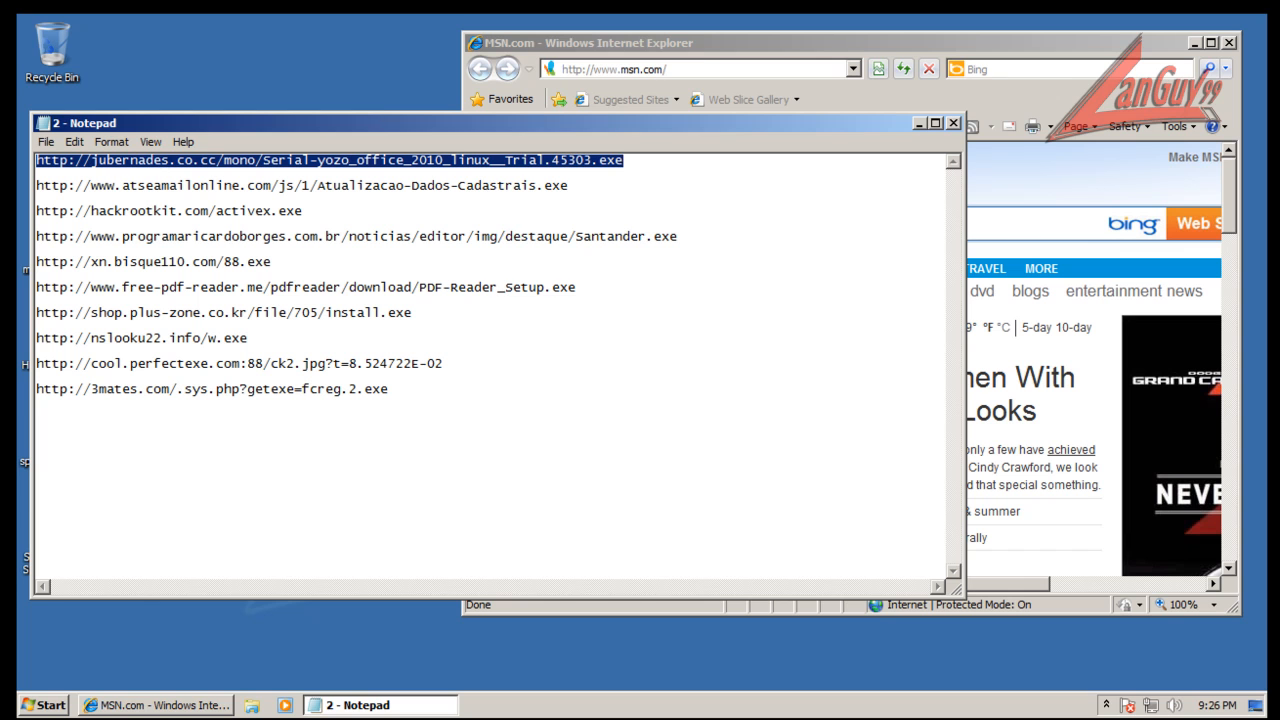
left_click(691, 68)
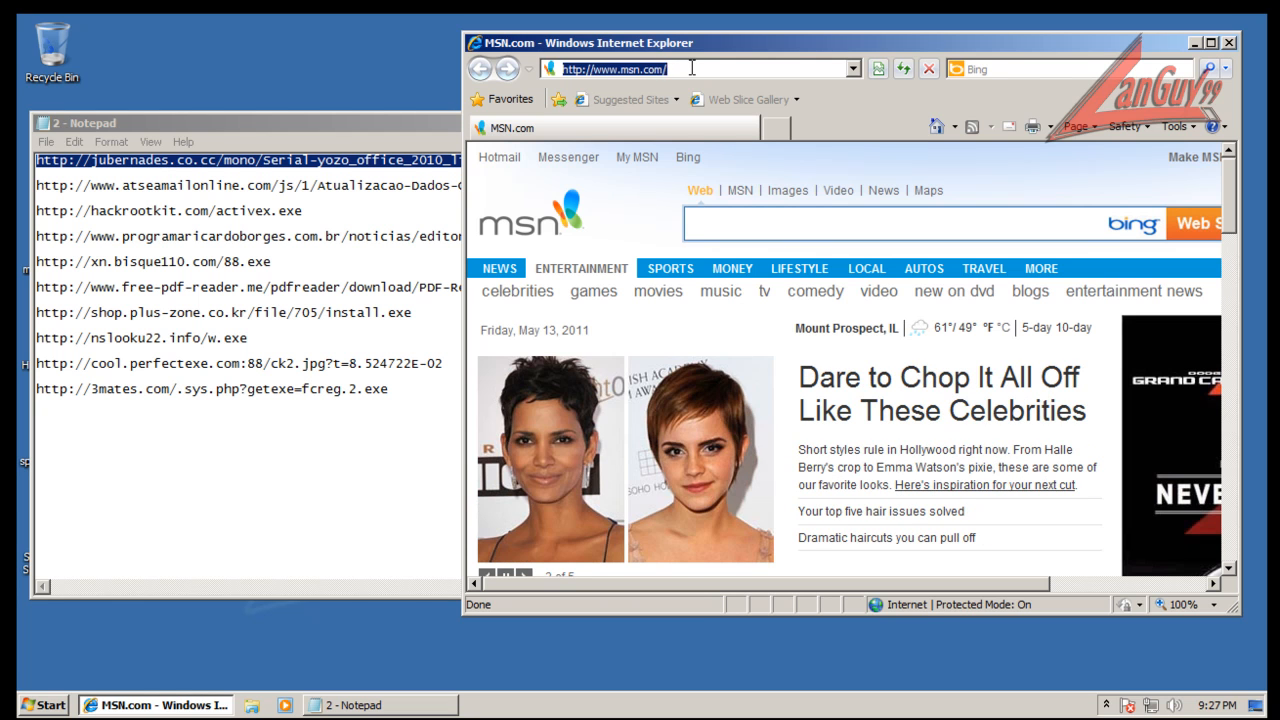
key("ctrl+v")
key("Return")
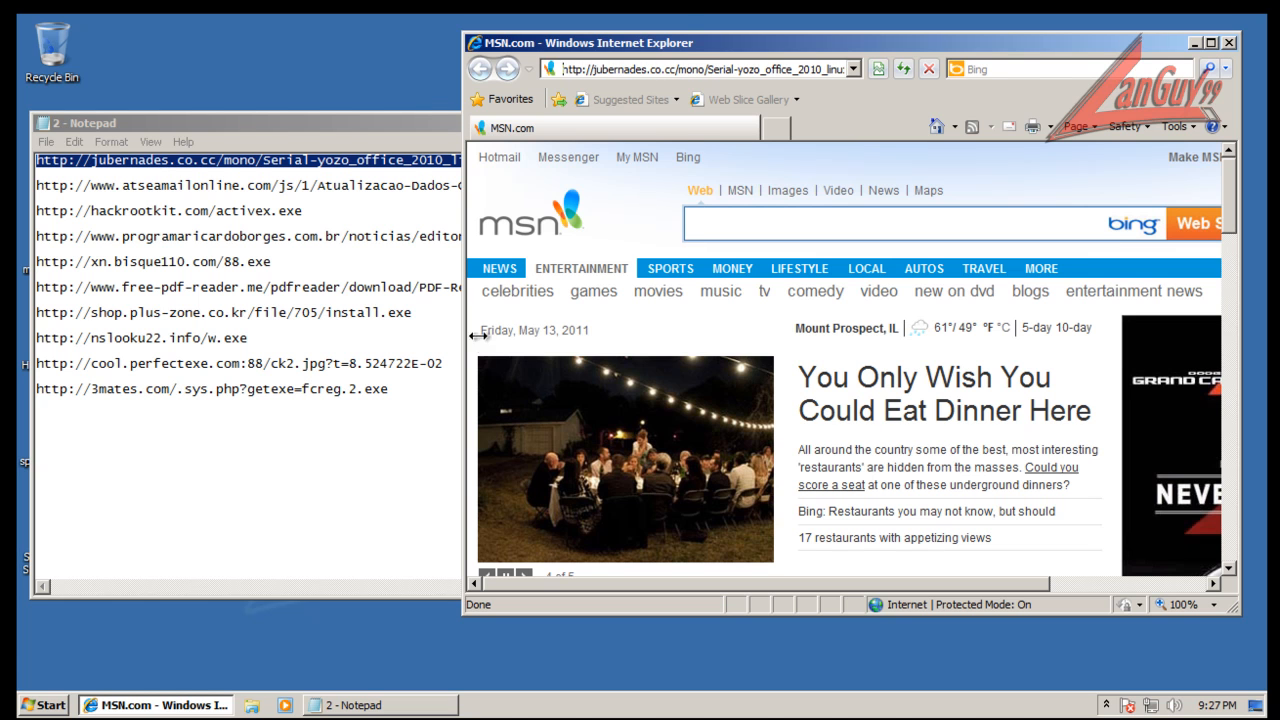
Load google.com in Internet Explorer to check the web connection.
triple_click(688, 68)
type("google.")
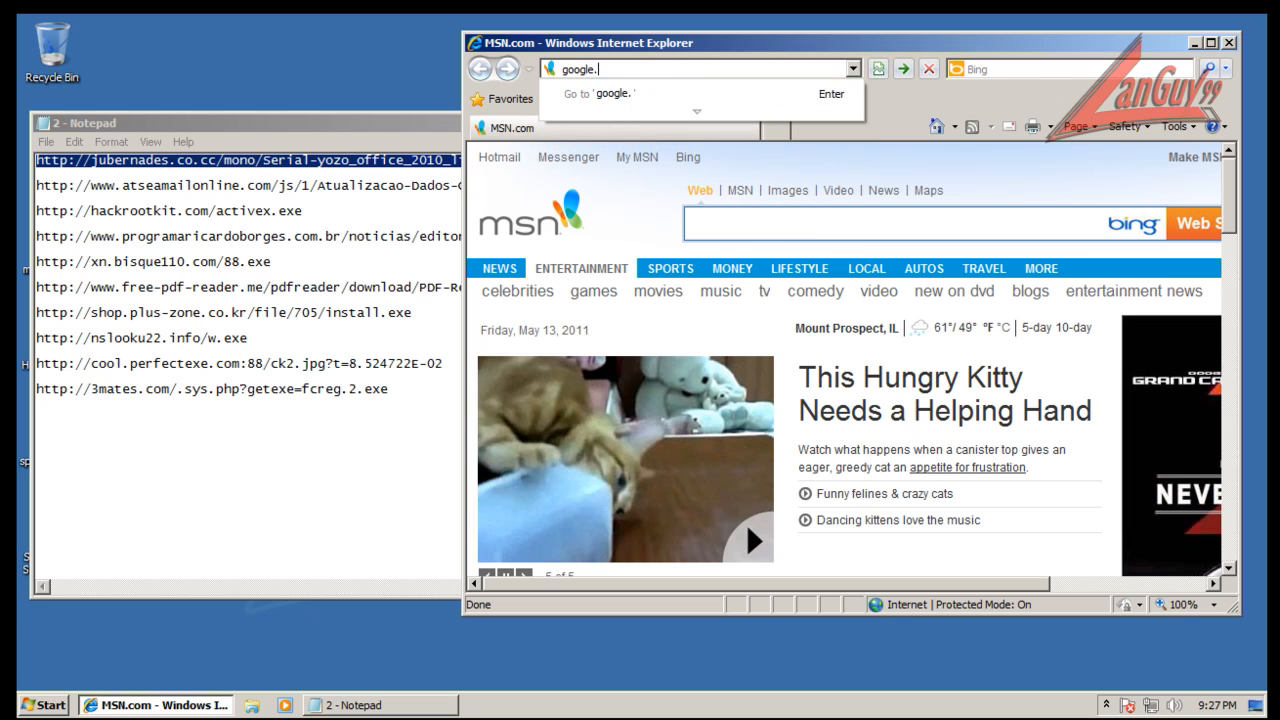
key("Return")
Copy the first URL in the Notepad list again and load it in Internet Explorer in place of the Google page.
left_click(390, 128)
right_click(420, 160)
left_click(479, 212)
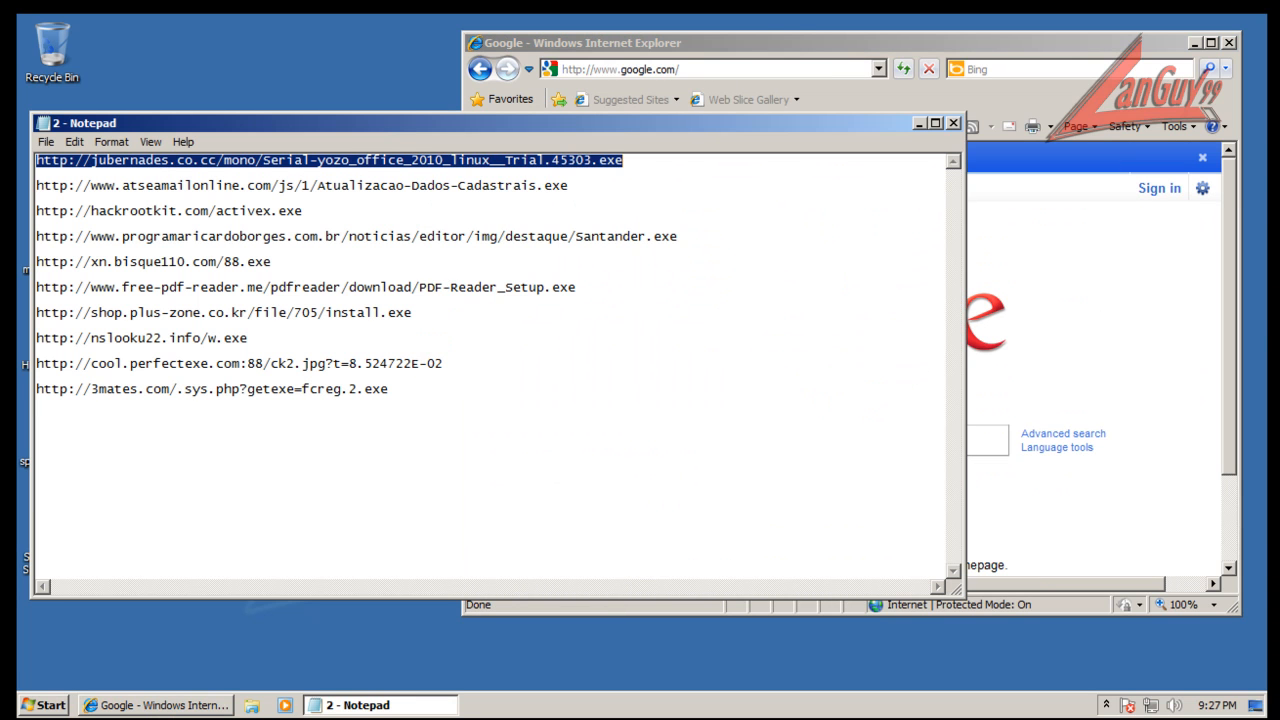
left_click(795, 42)
left_click(715, 69)
key("alt")
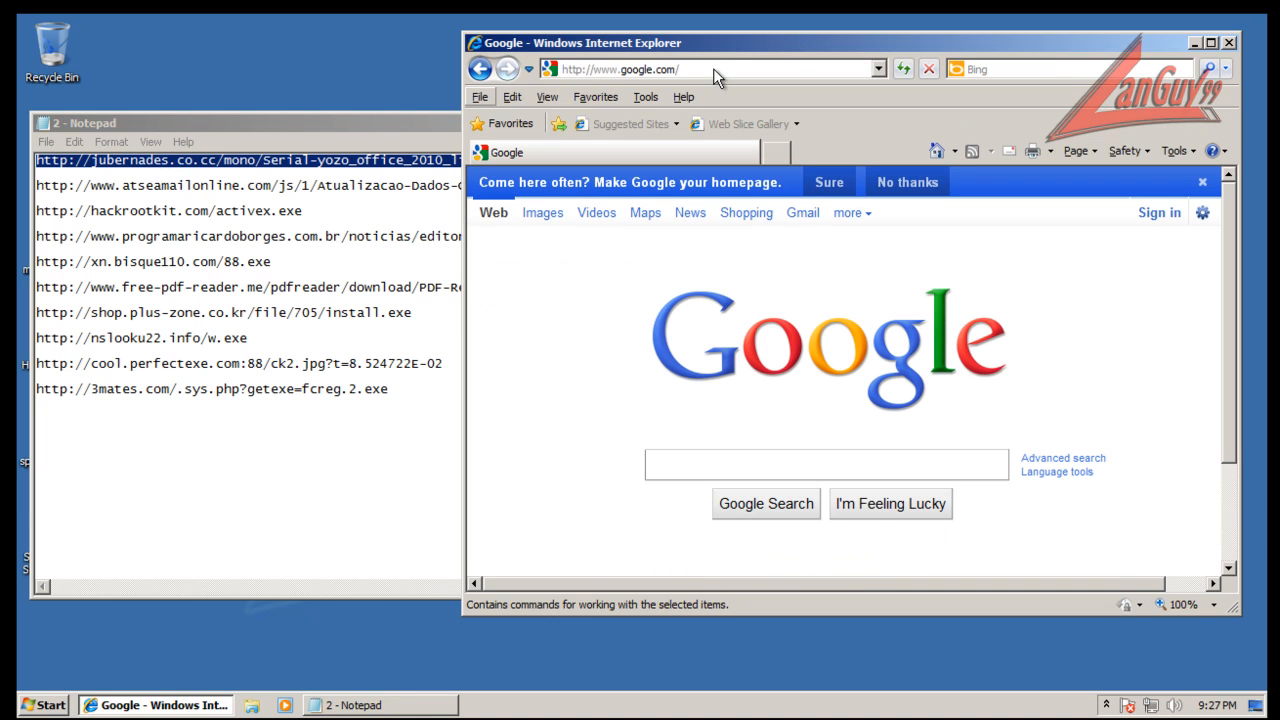
key("alt")
key("ctrl+v")
key("Return")
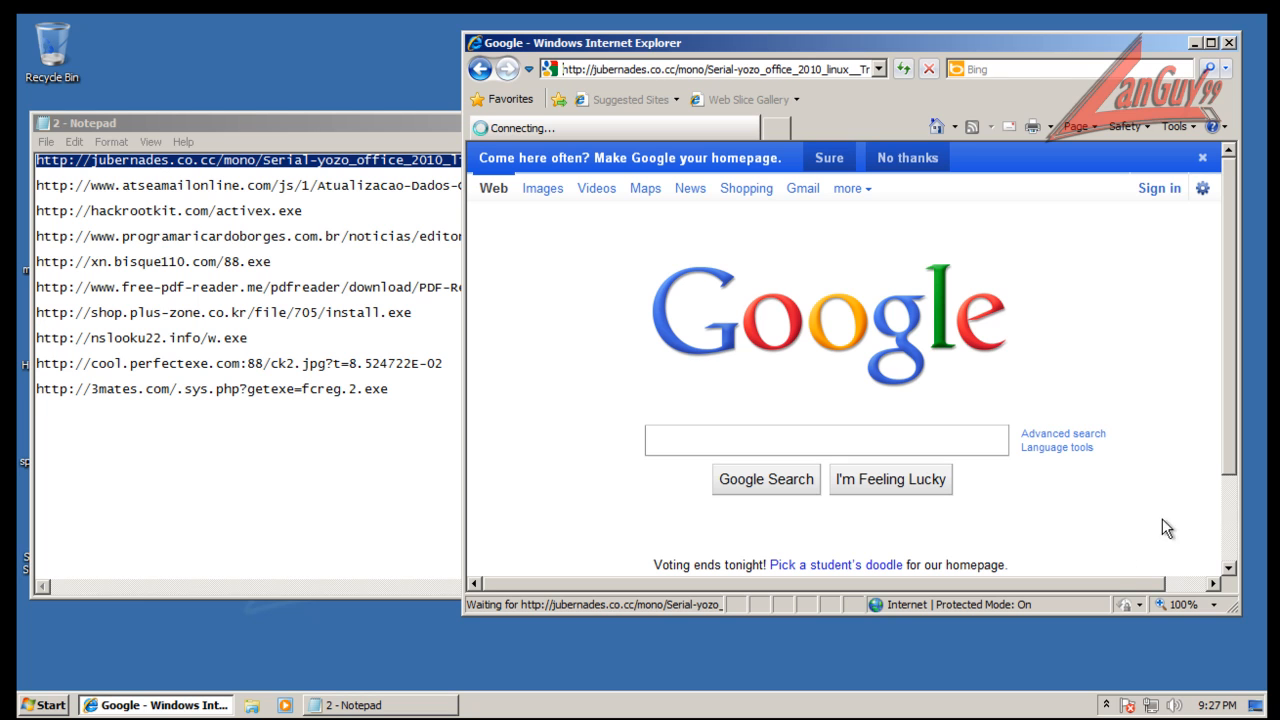
Copy the second URL from the Notepad list, load it in Internet Explorer and run the downloaded Atualizacao-Dados-Cadastrais.exe.
left_click(1106, 705)
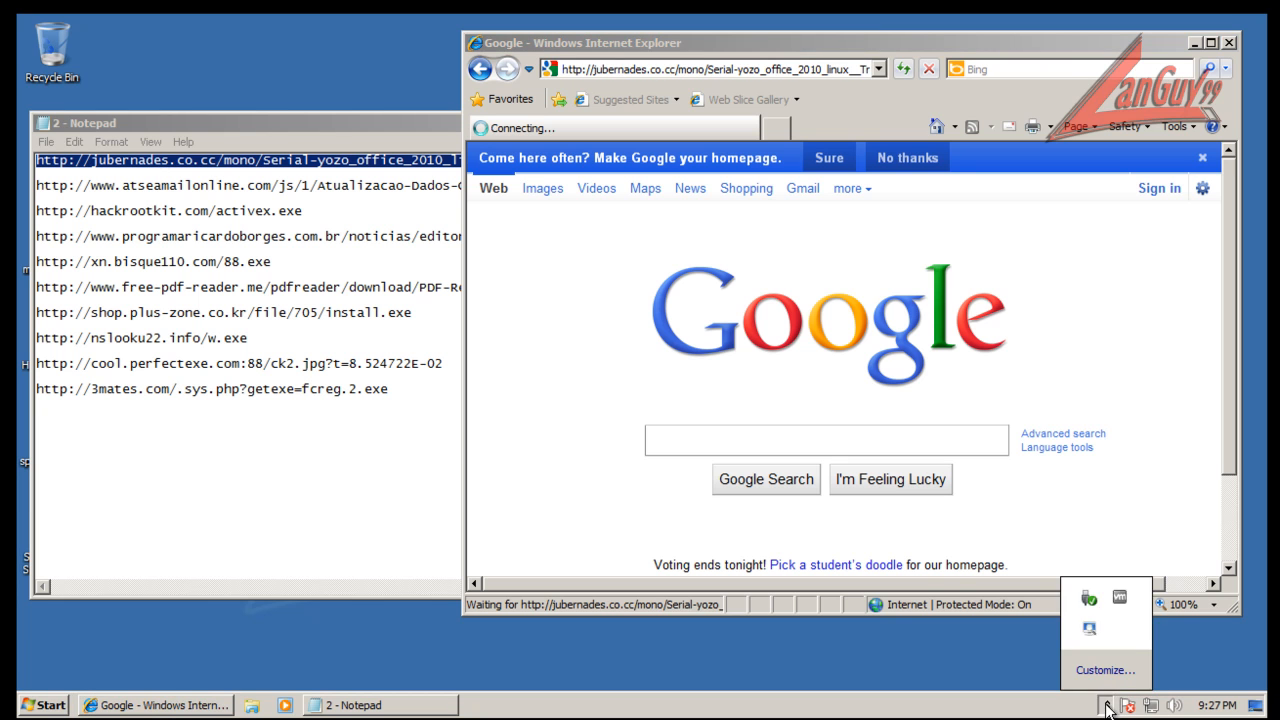
left_click(394, 178)
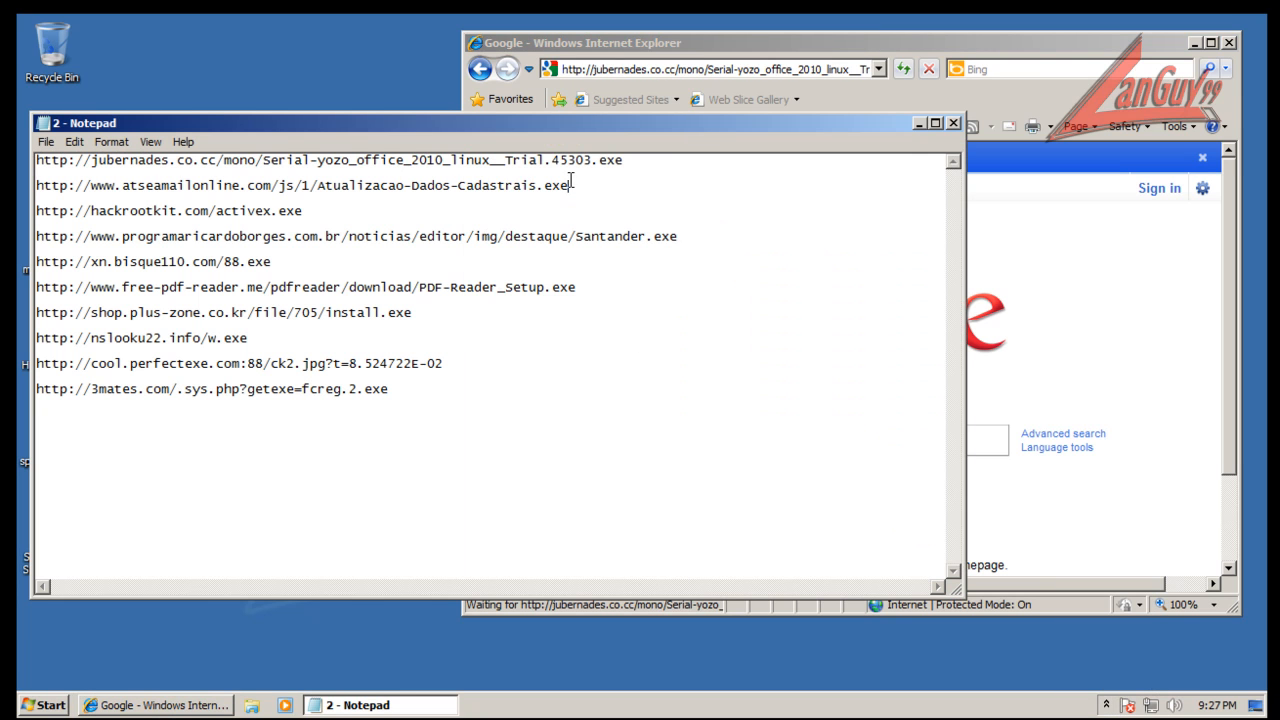
left_click_drag(576, 184, 571, 173)
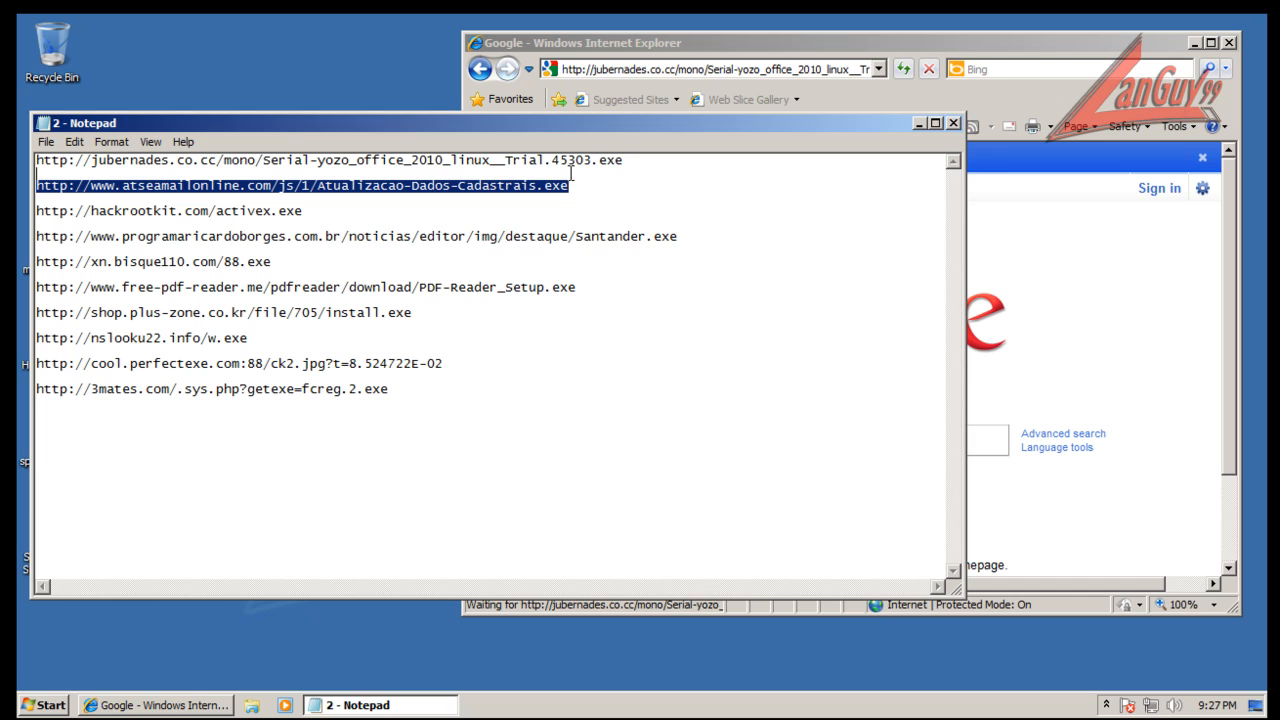
left_click(793, 70)
key("ctrl+v")
key("Return")
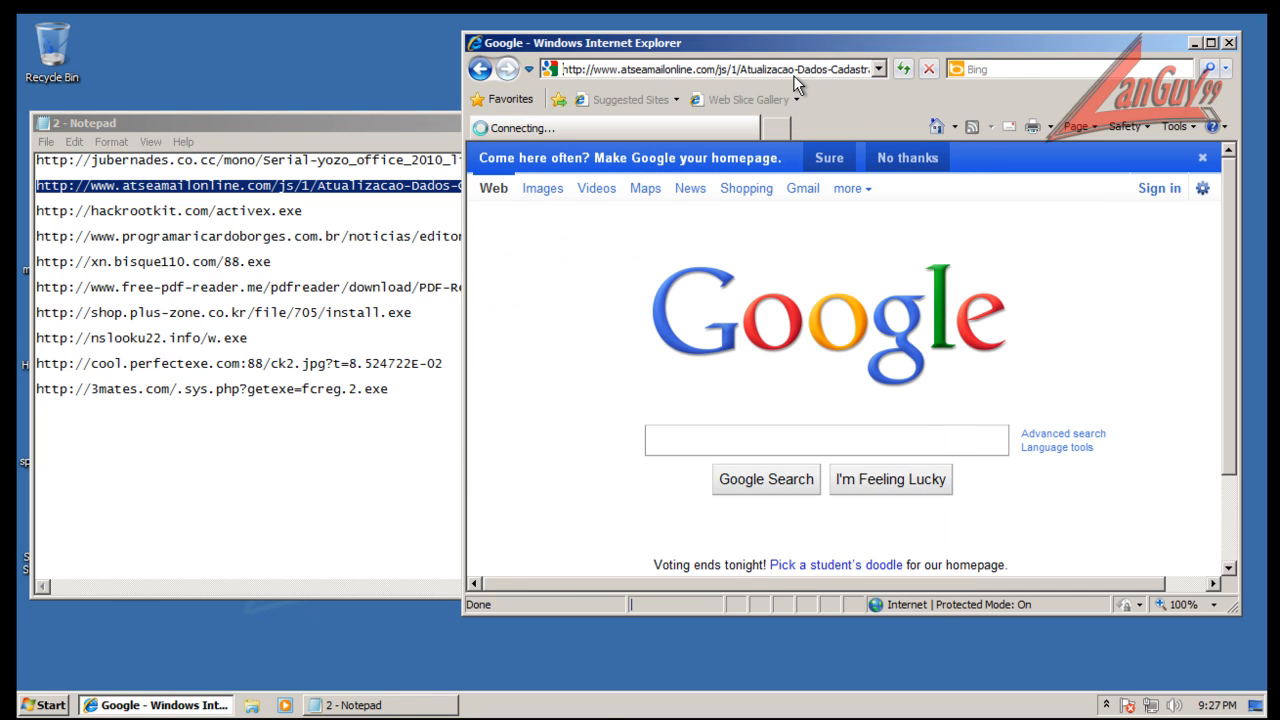
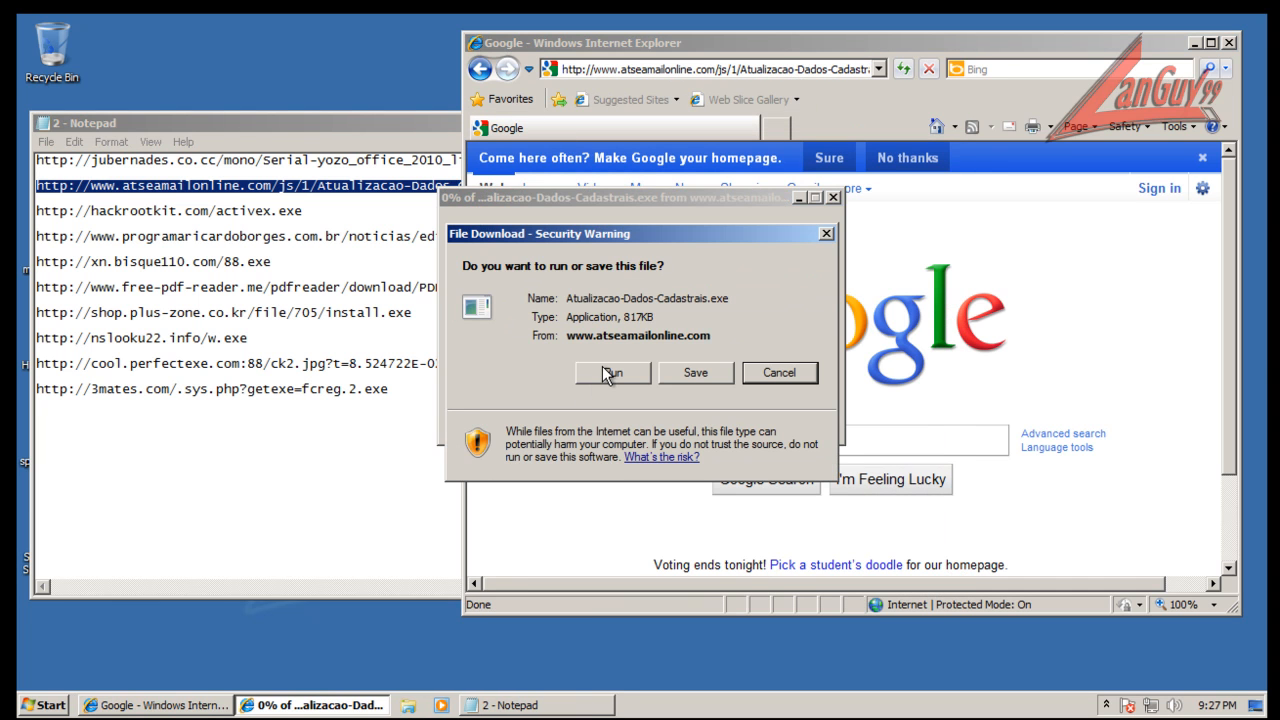
left_click(607, 373)
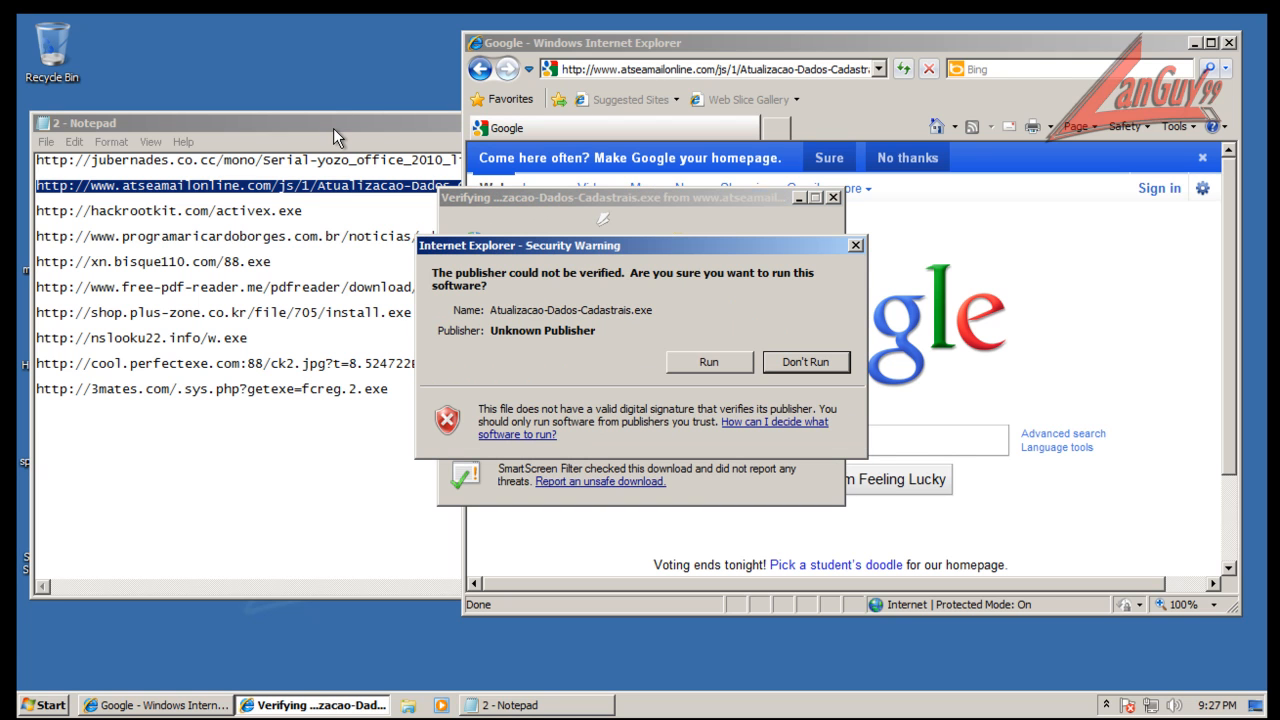
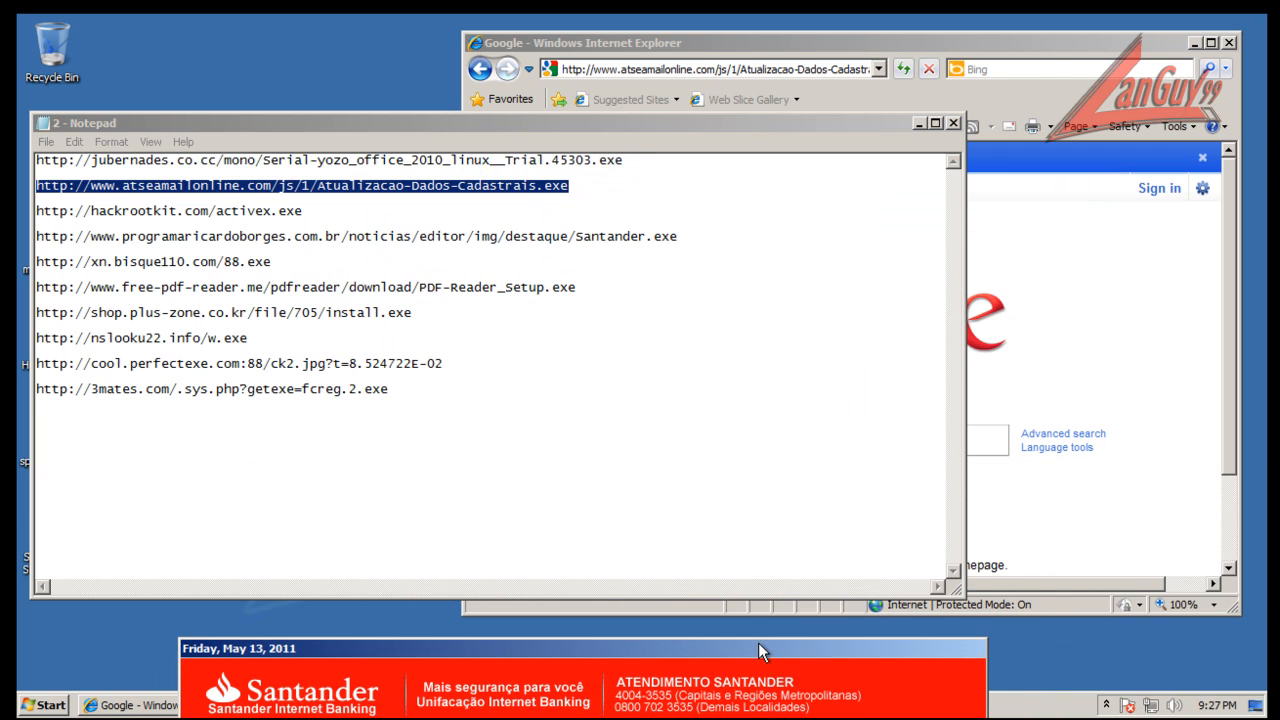
Run activex.exe from hackrootkit.com, closing its crash dialog, and Santander.exe from the fourth listed URL through Internet Explorer.
left_click(1106, 705)
left_click(1106, 705)
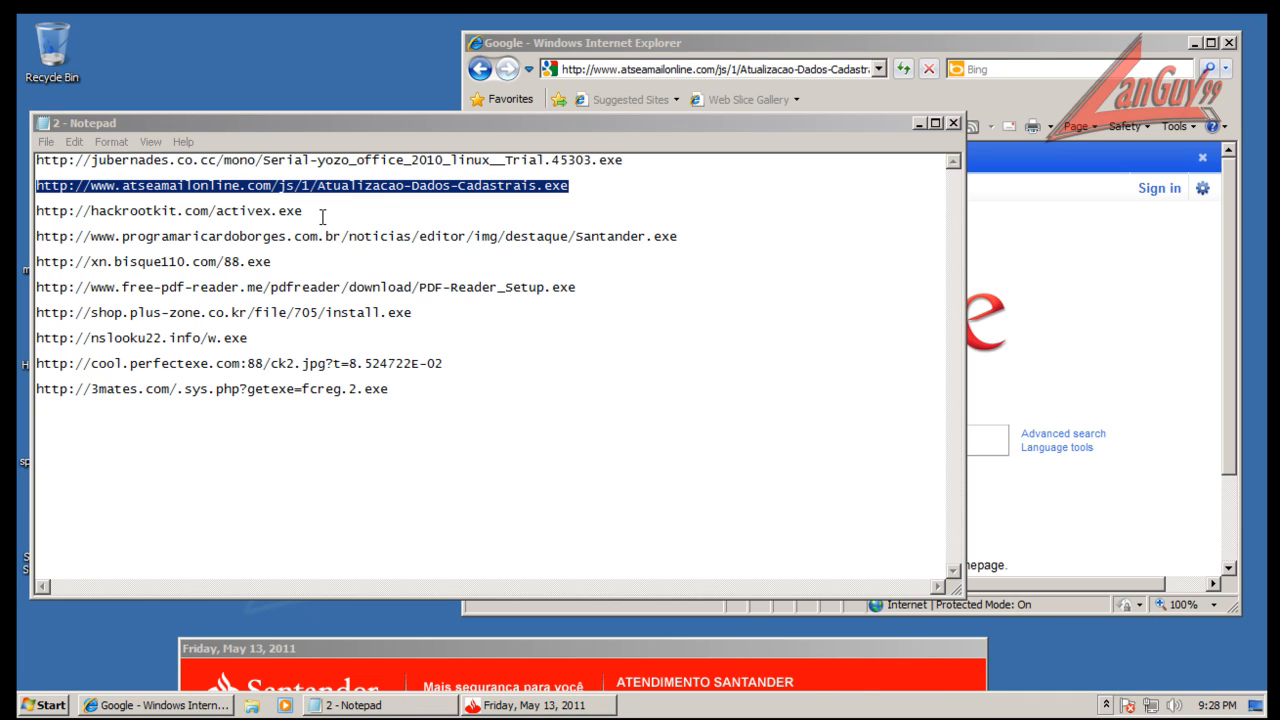
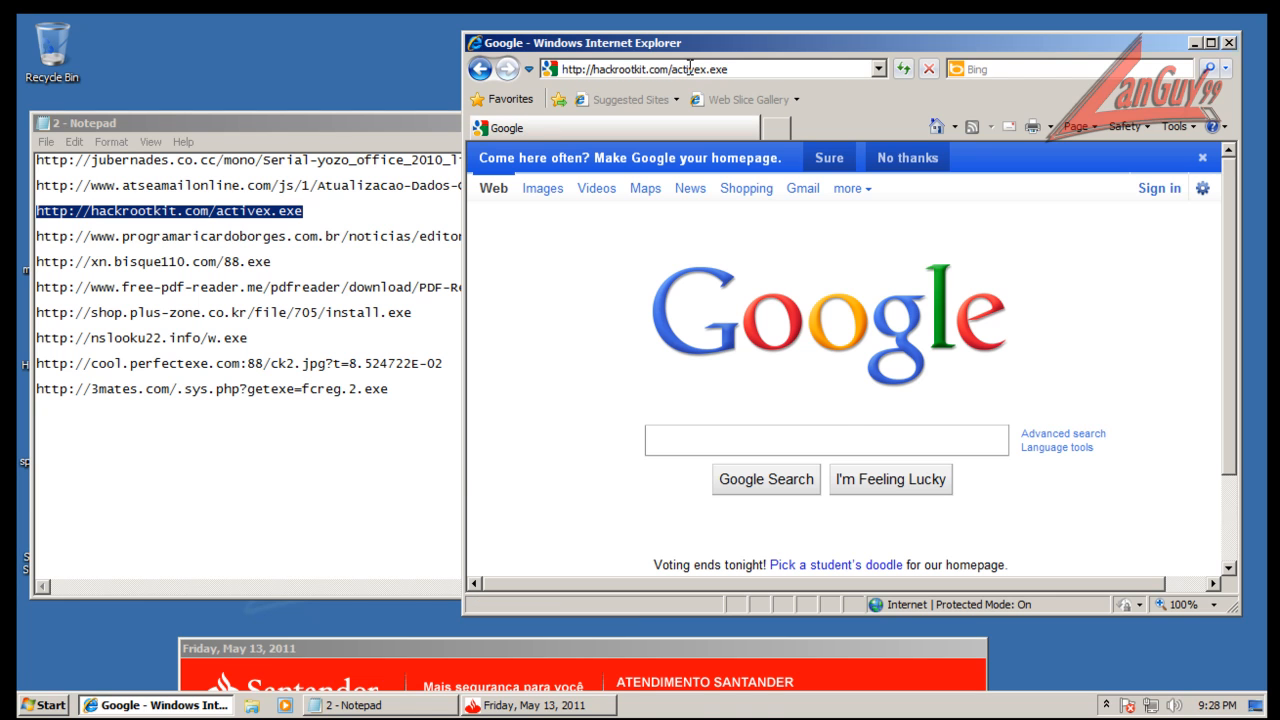
key("Return")
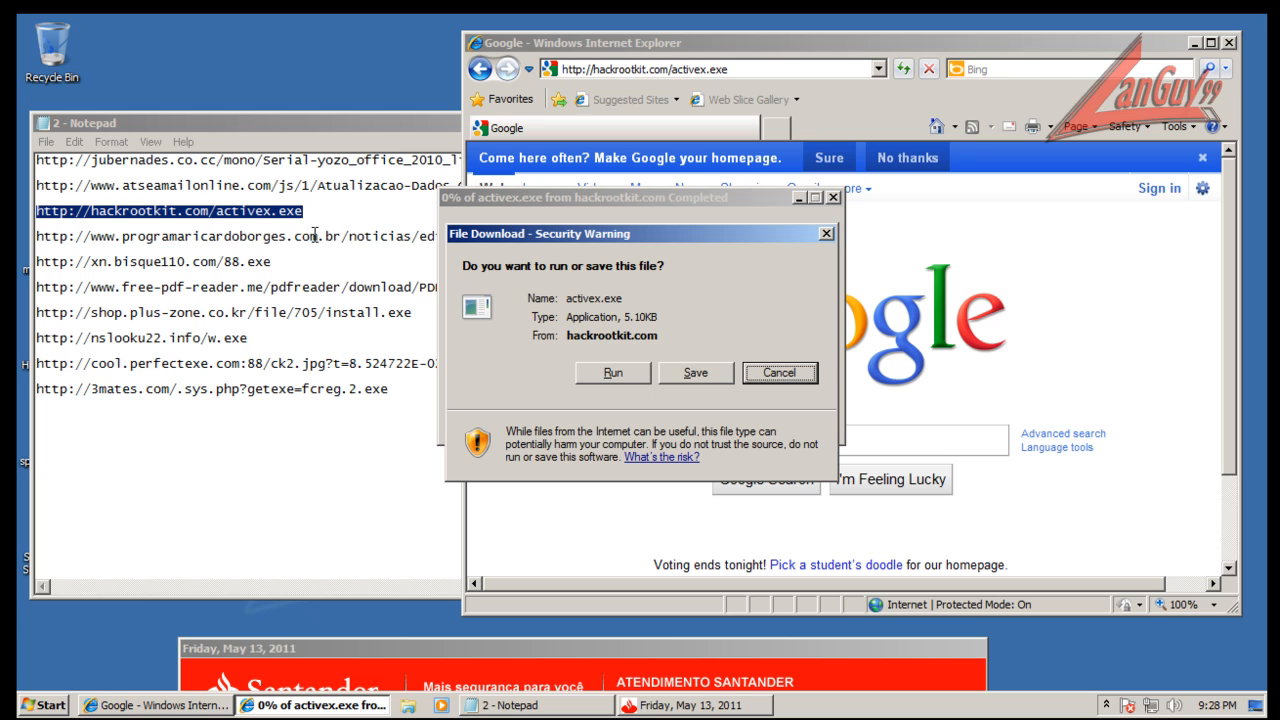
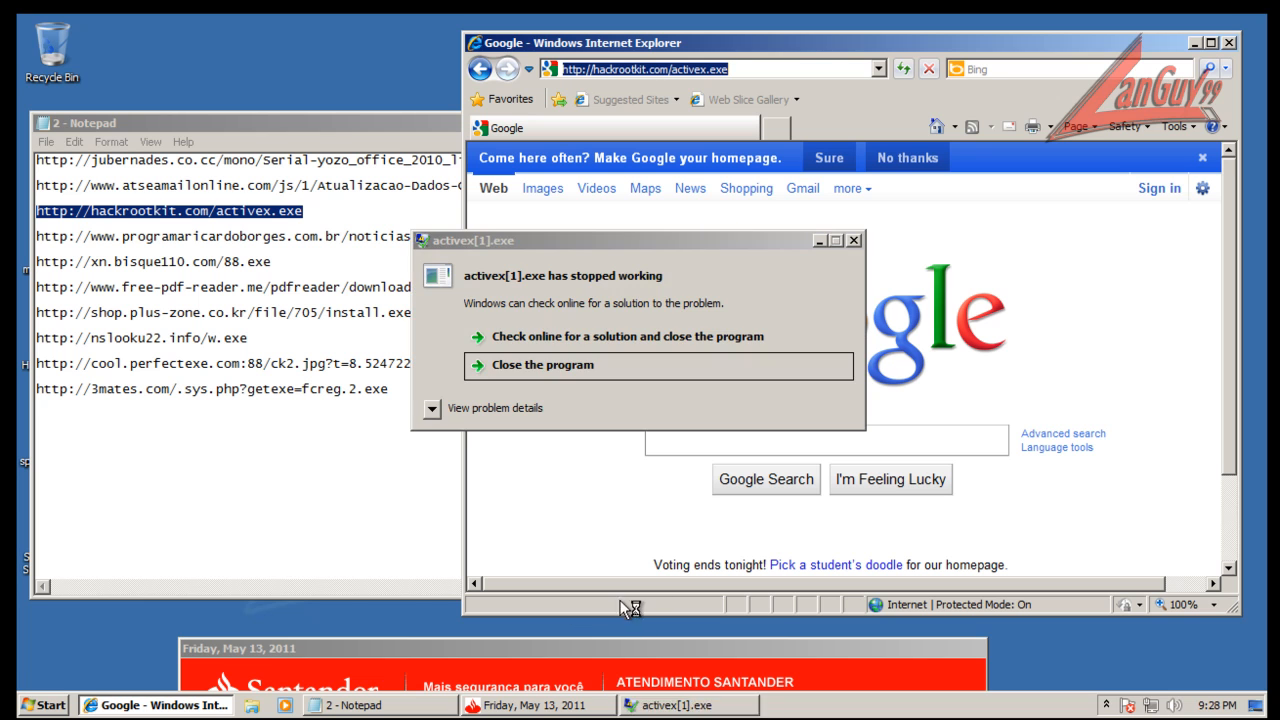
left_click(602, 367)
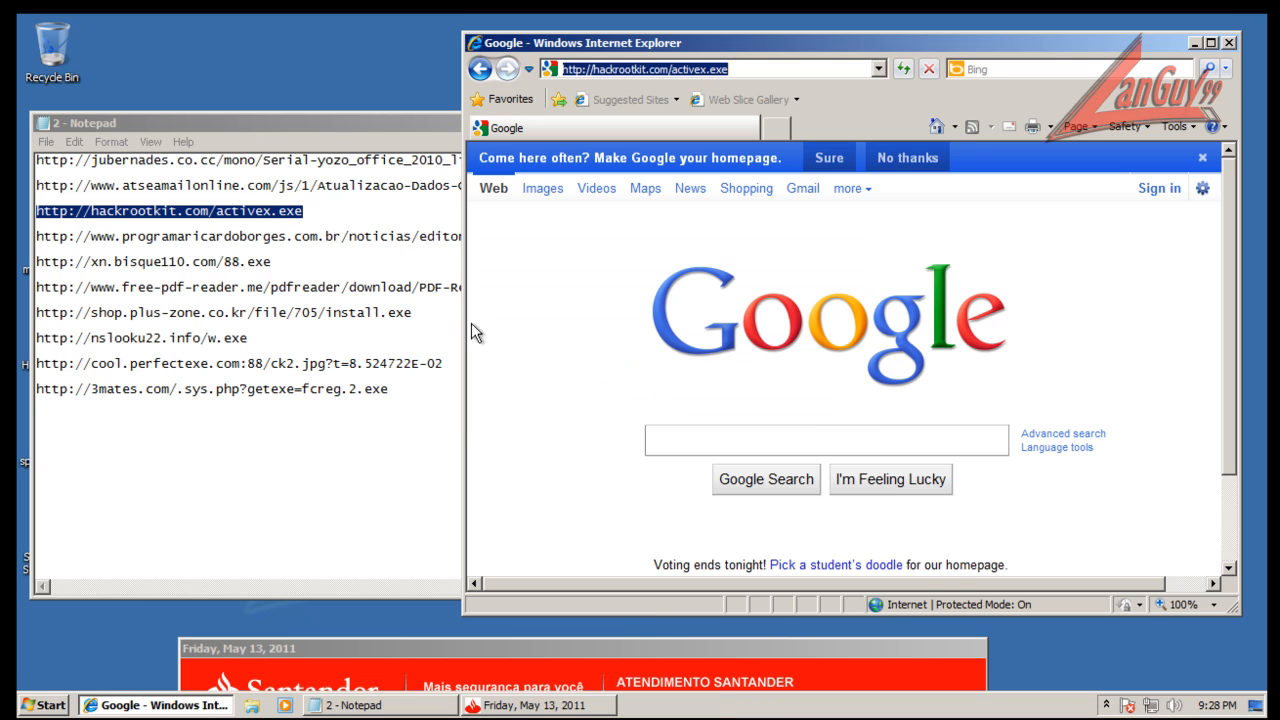
double_click(395, 236)
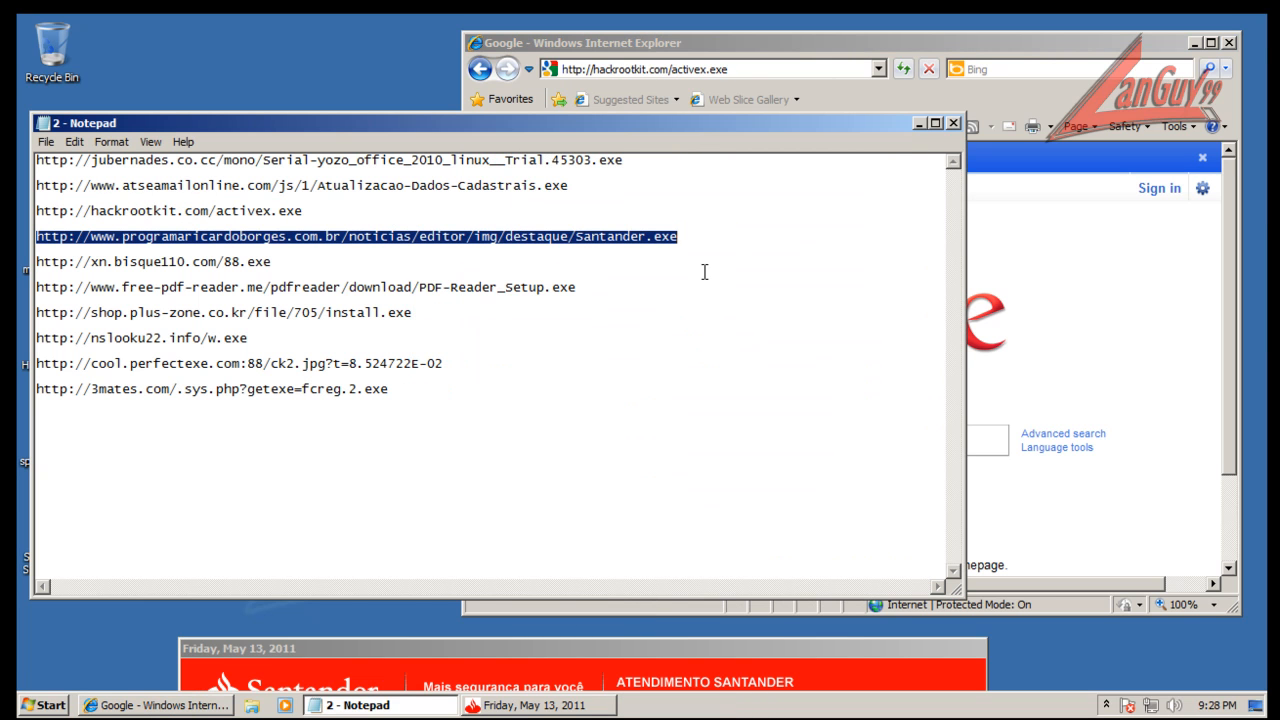
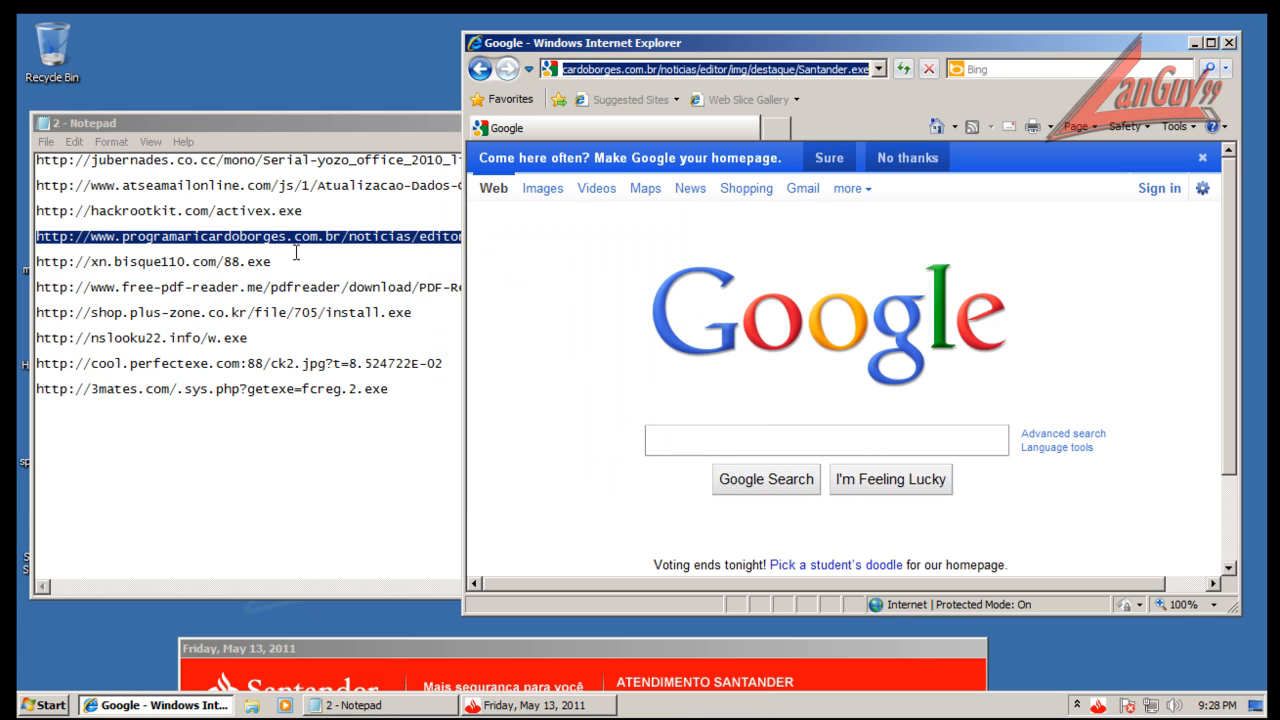
Copy the fifth URL in the Notepad list and move the Santander banking window clear of the taskbar.
left_click(286, 261)
key("shift+Home")
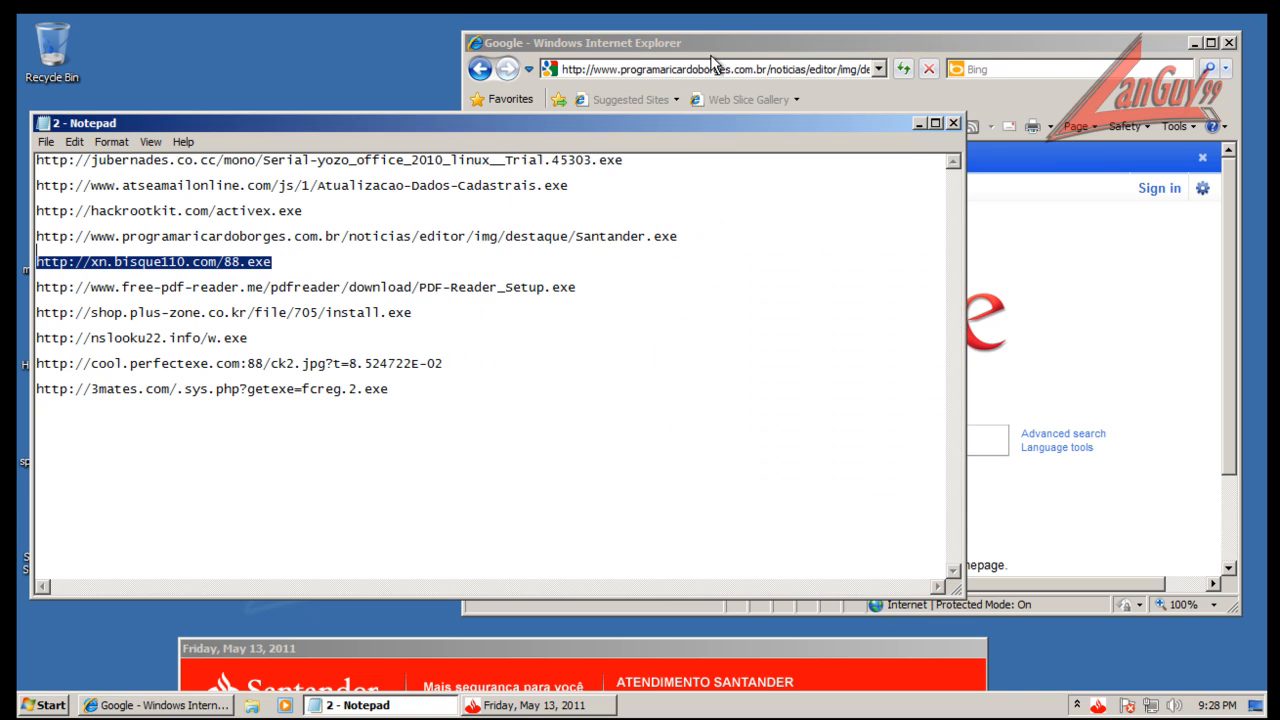
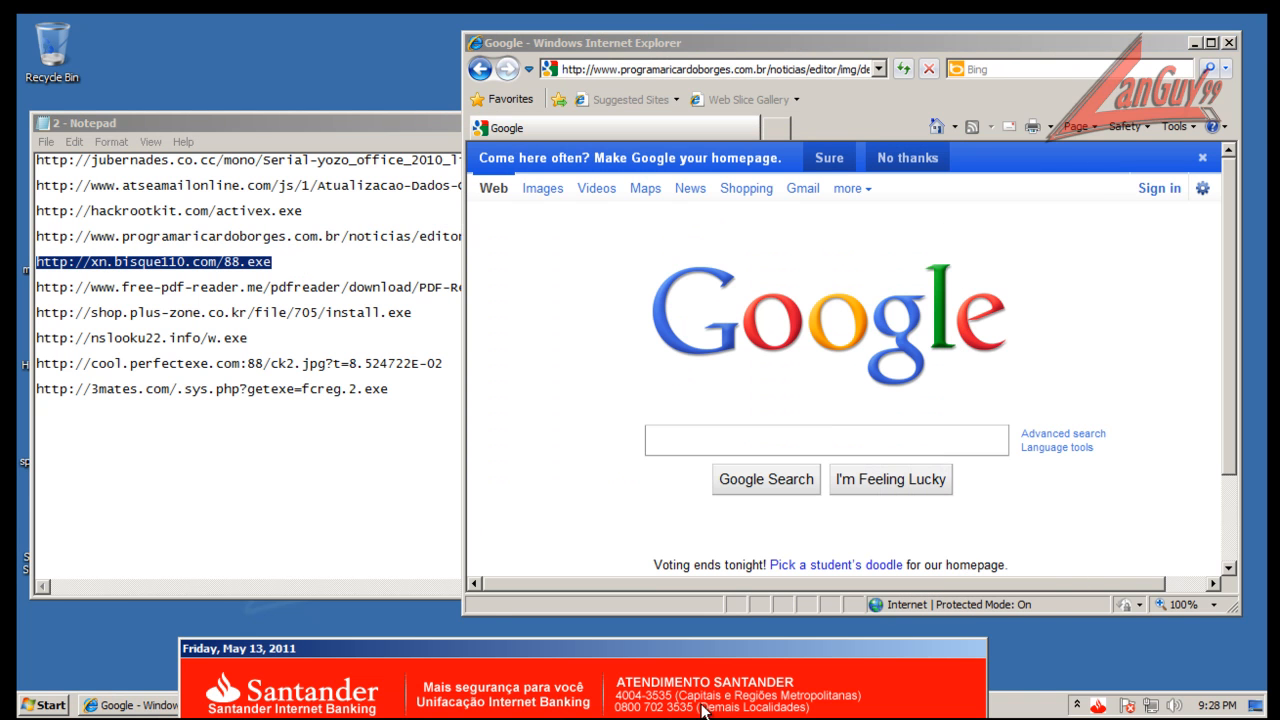
left_click_drag(672, 655, 374, 611)
left_click(842, 711)
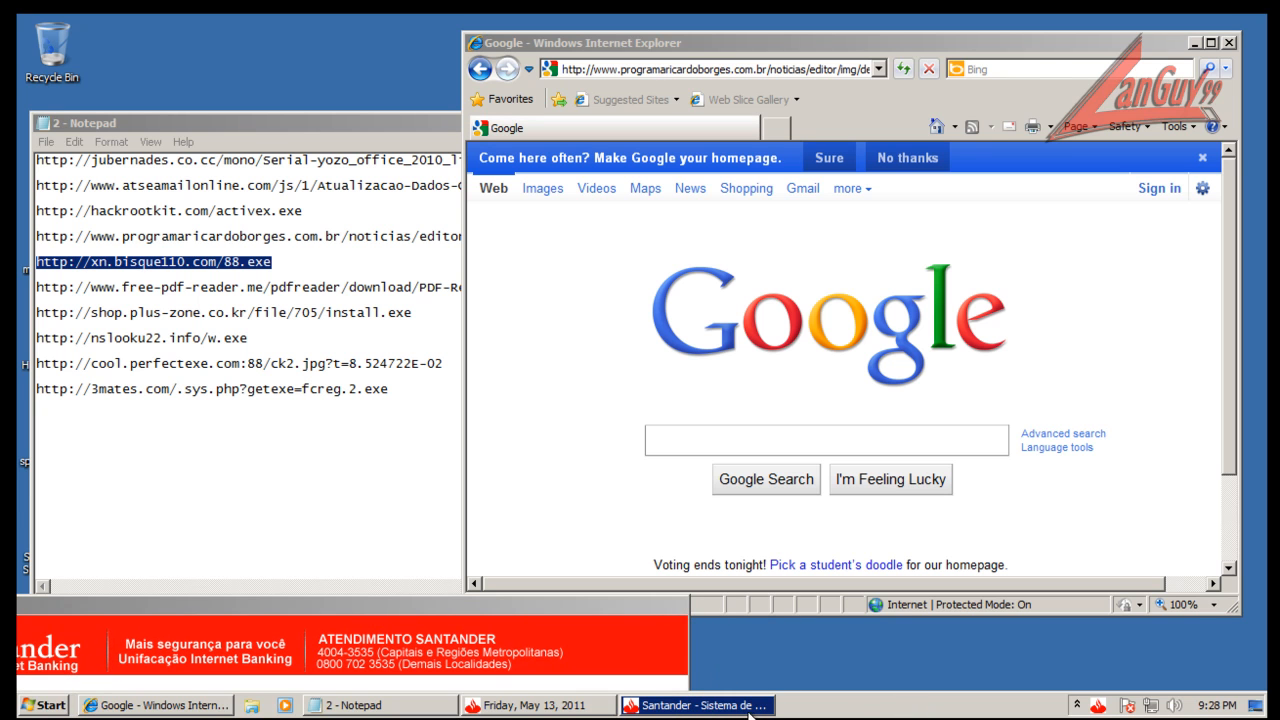
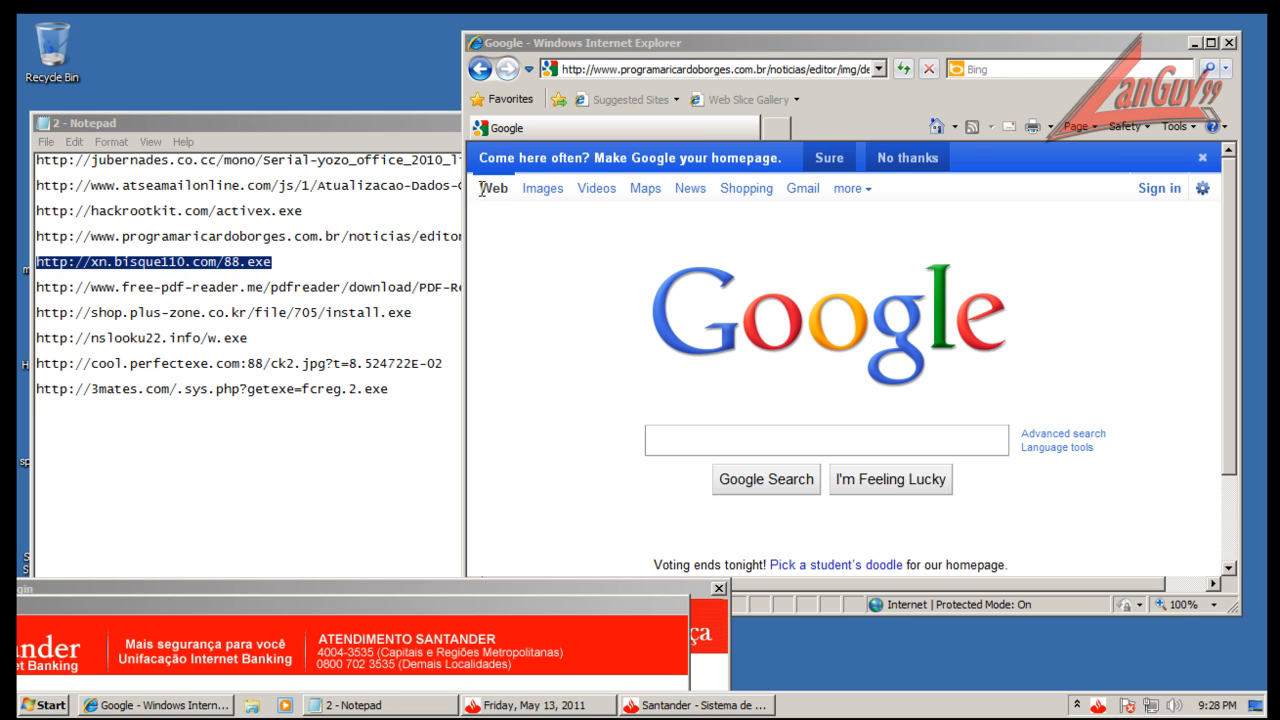
left_click(762, 69)
triple_click(762, 69)
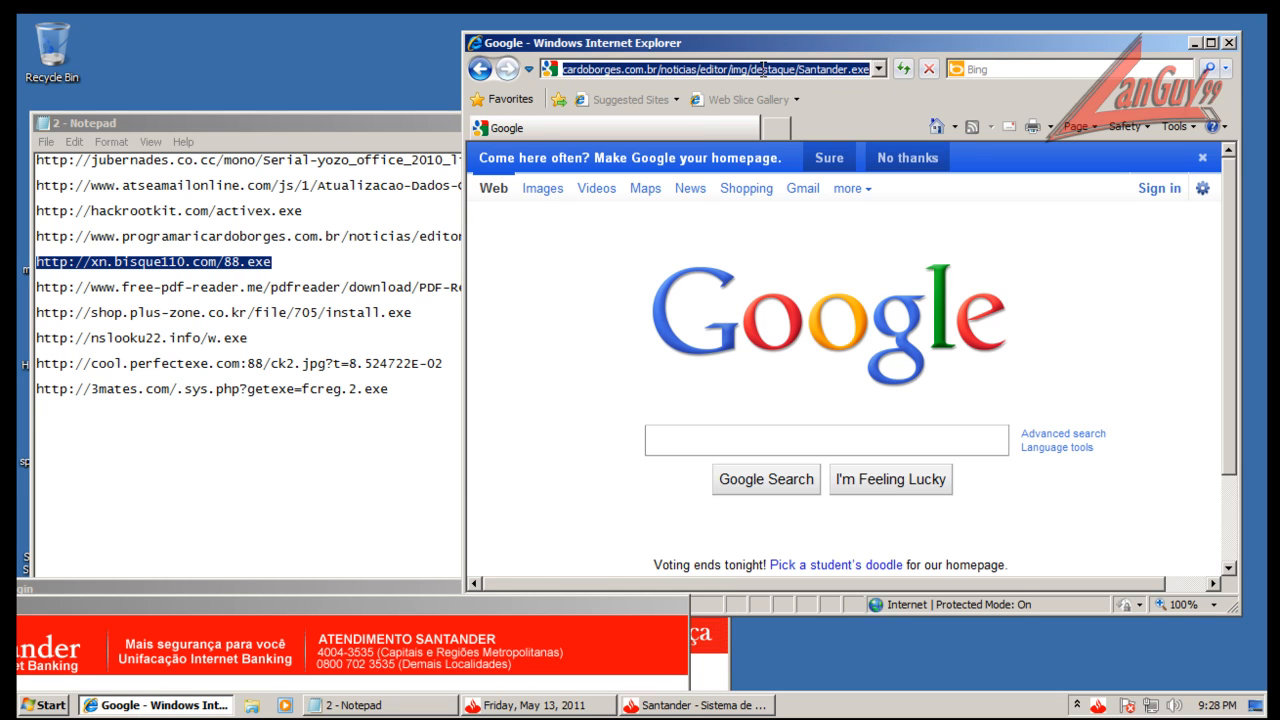
type("http://xn.bisque110.com/88.exe")
key("Return")
left_click(593, 372)
left_click(604, 349)
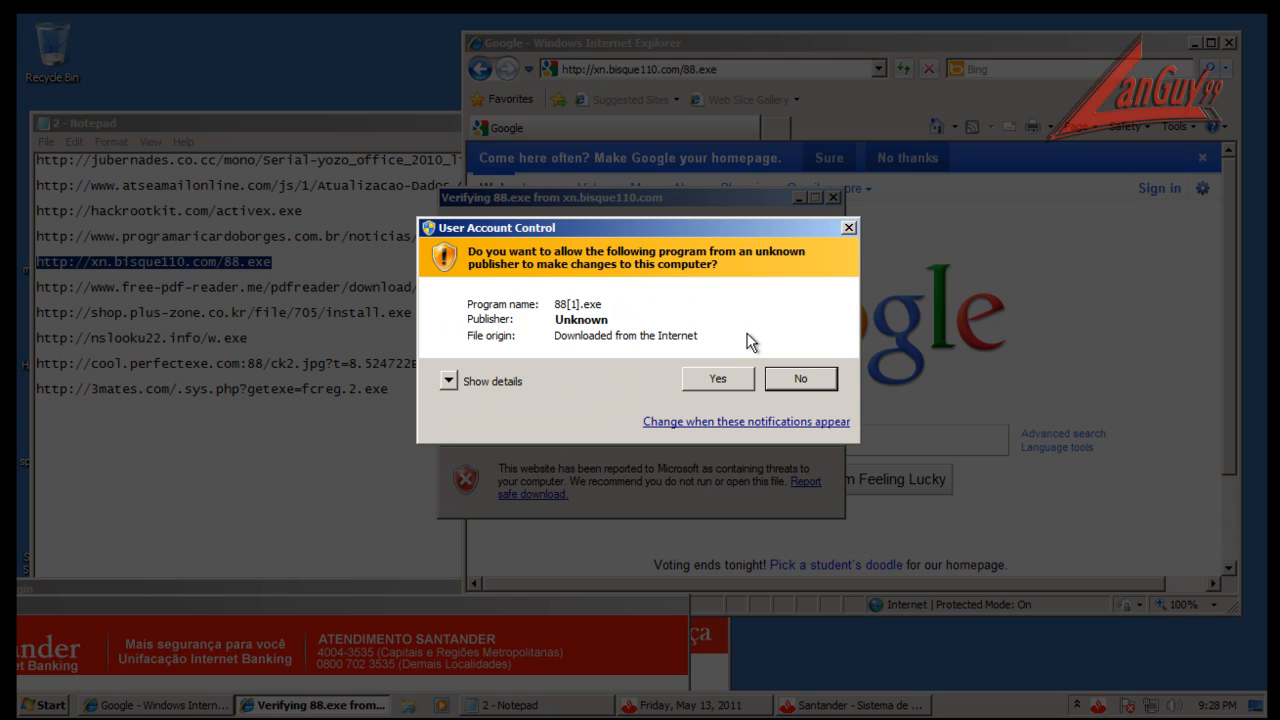
left_click(734, 381)
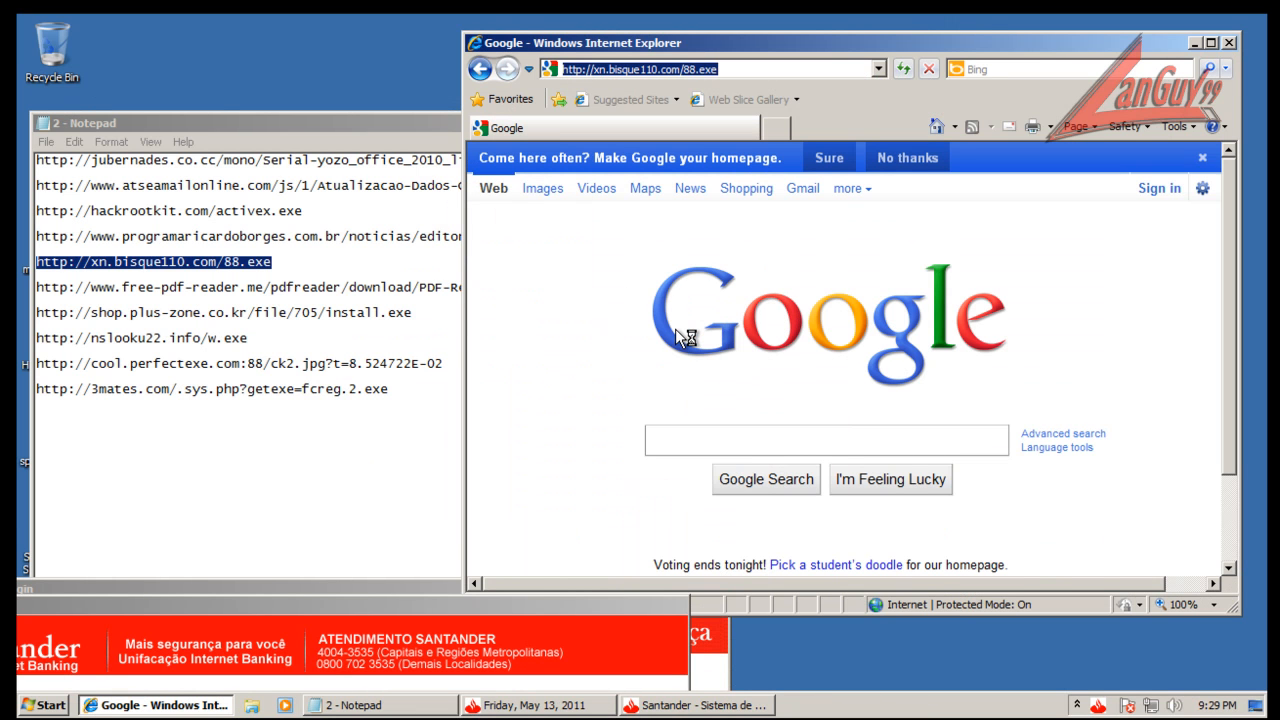
left_click(437, 291)
double_click(470, 288)
left_click(474, 295)
left_click_drag(613, 295, 595, 271)
key("ctrl+c")
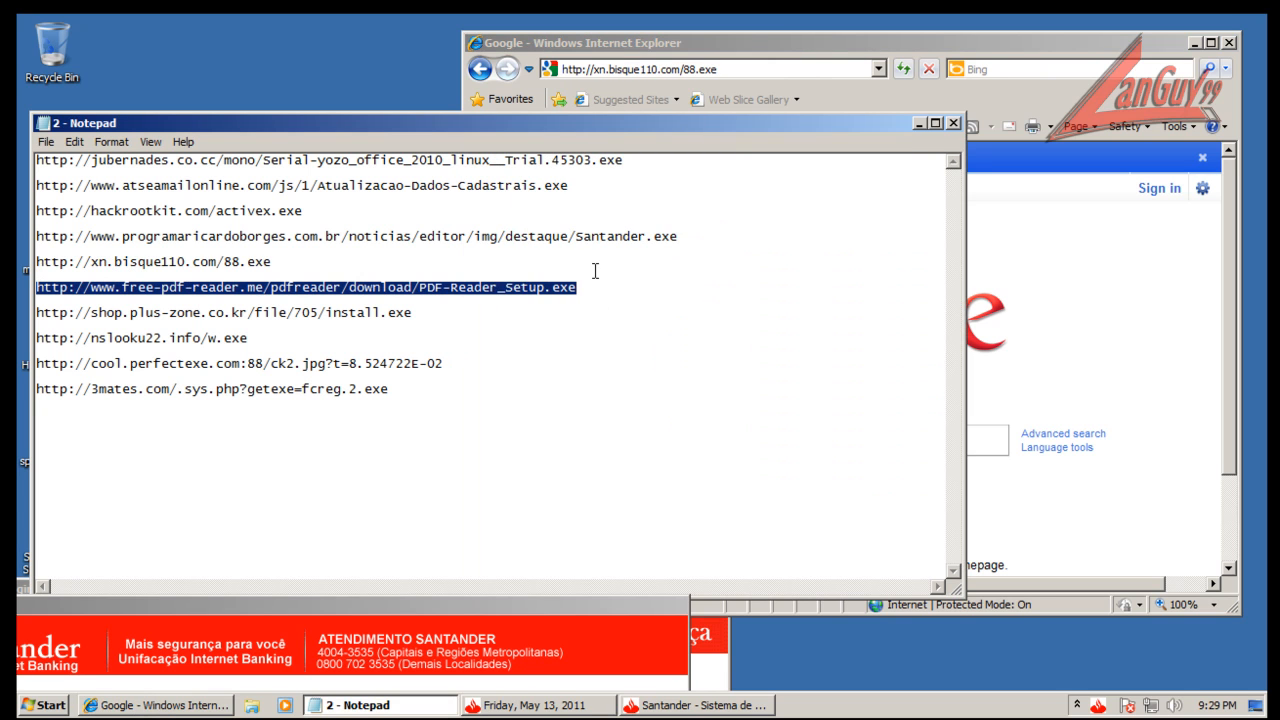
Load the copied PDF-Reader_Setup.exe URL in Internet Explorer, run the download and allow it to make changes.
left_click(813, 67)
key("ctrl+v")
key("Return")
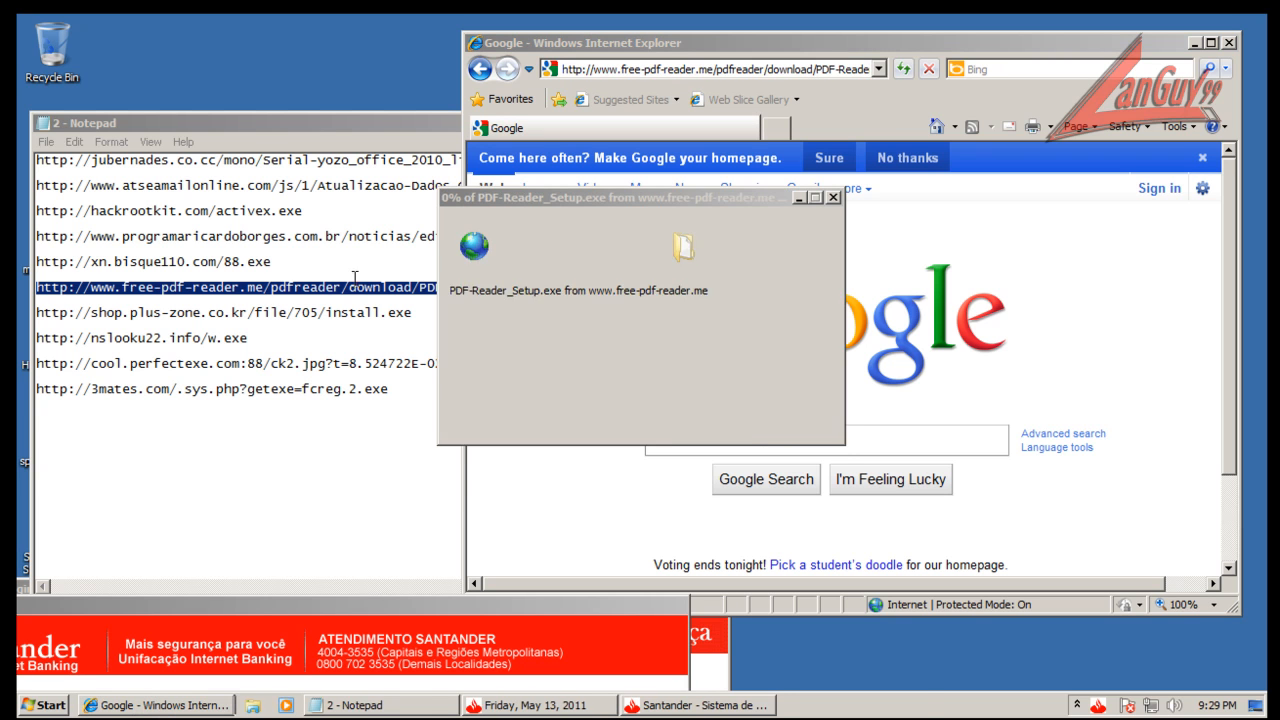
left_click(591, 366)
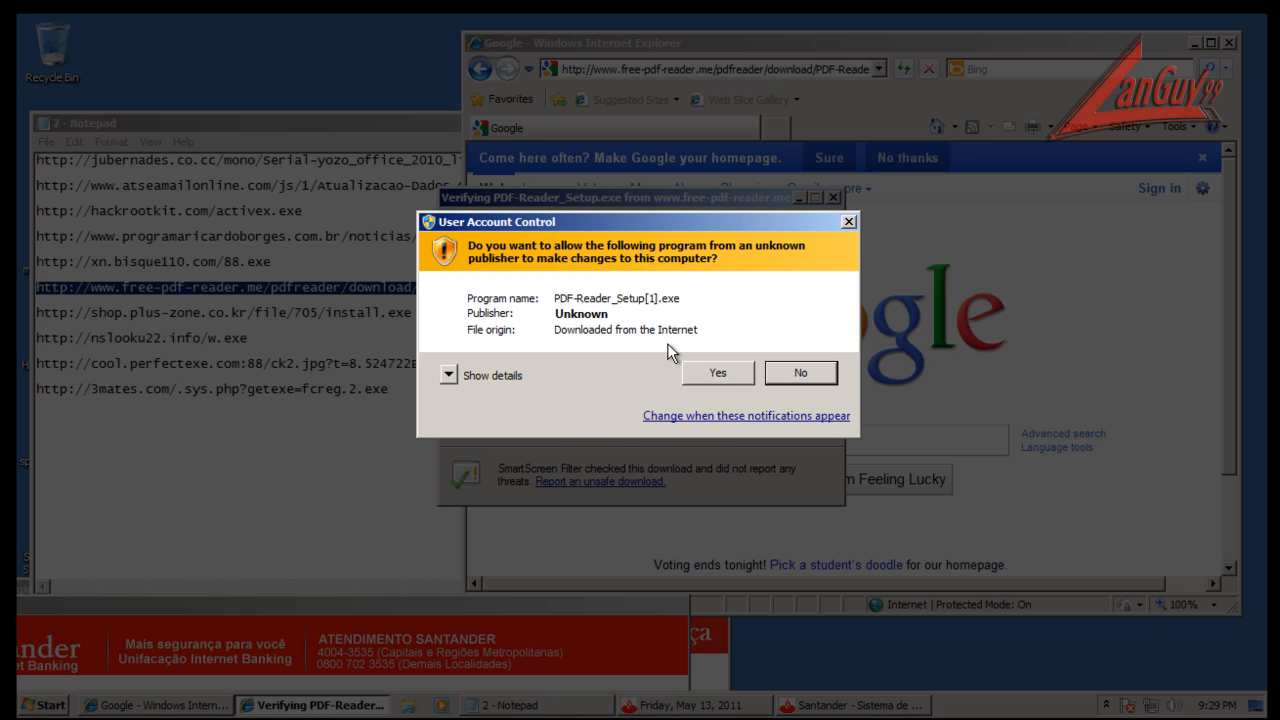
left_click(722, 368)
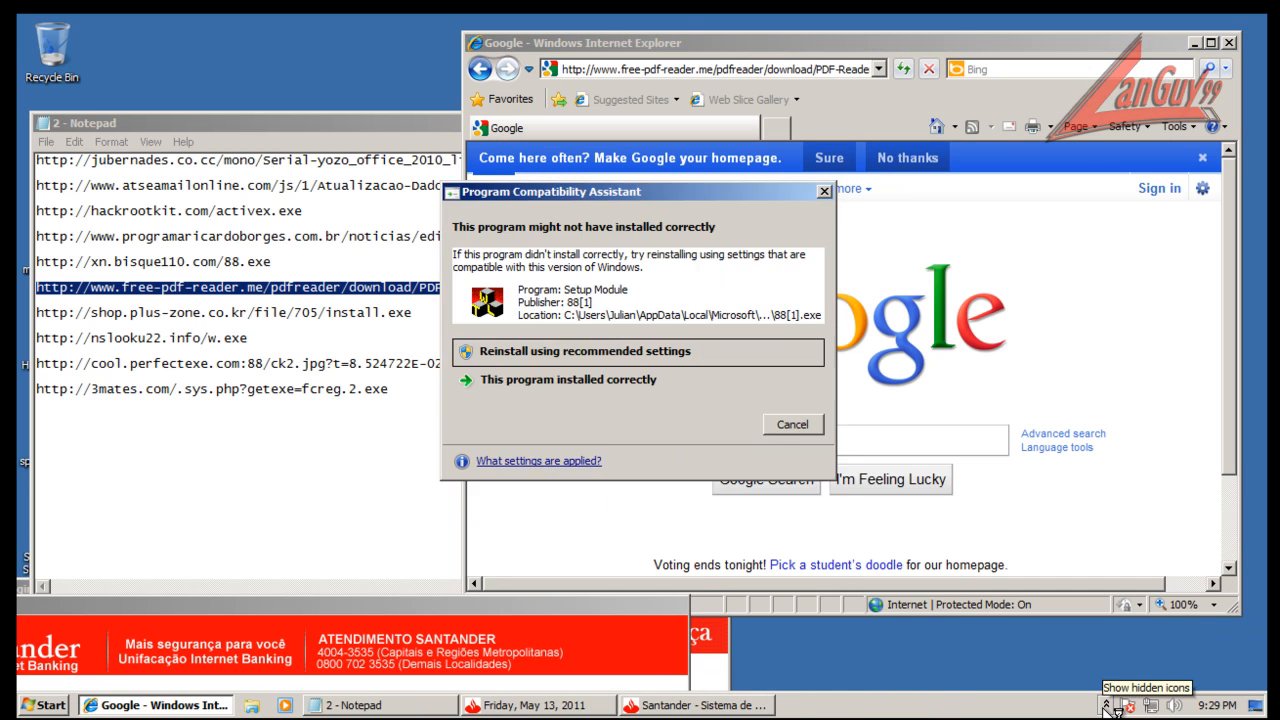
Start the Easy PDF Reader installation in its setup wizard and cancel the Program Compatibility Assistant for 88[1].exe.
left_click_drag(740, 172, 746, 139)
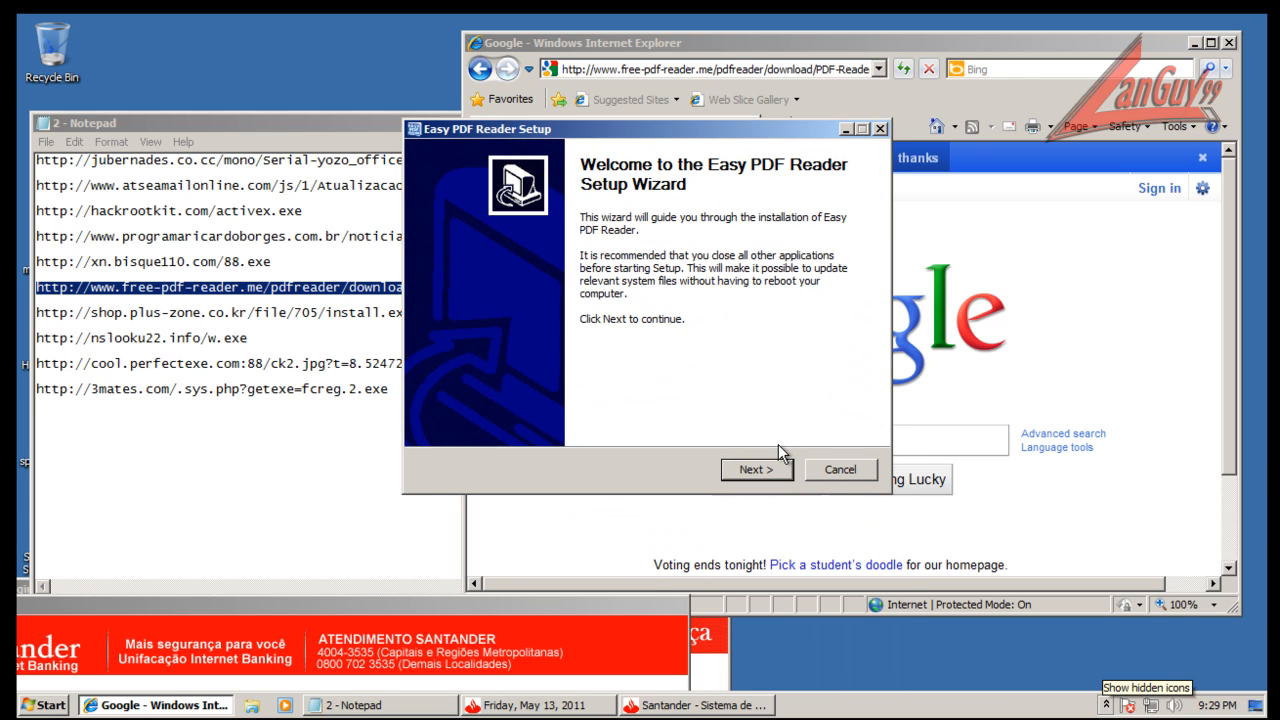
left_click(770, 469)
left_click(766, 467)
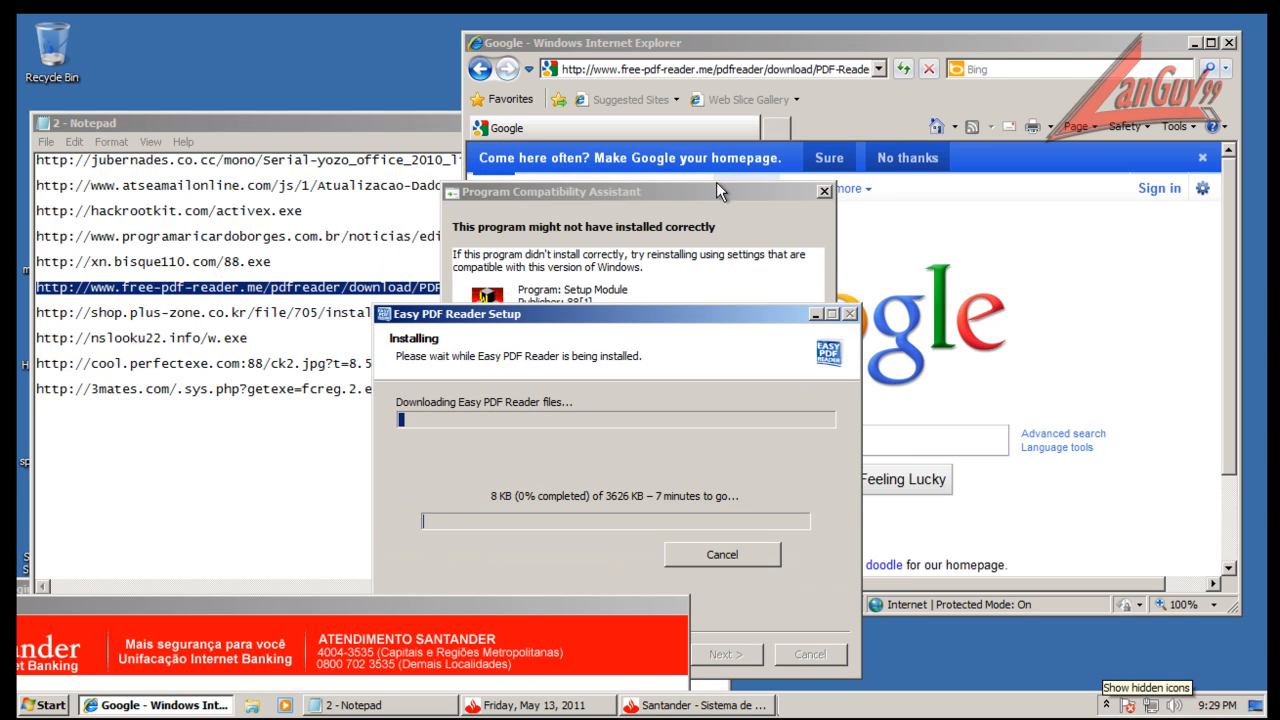
left_click(793, 430)
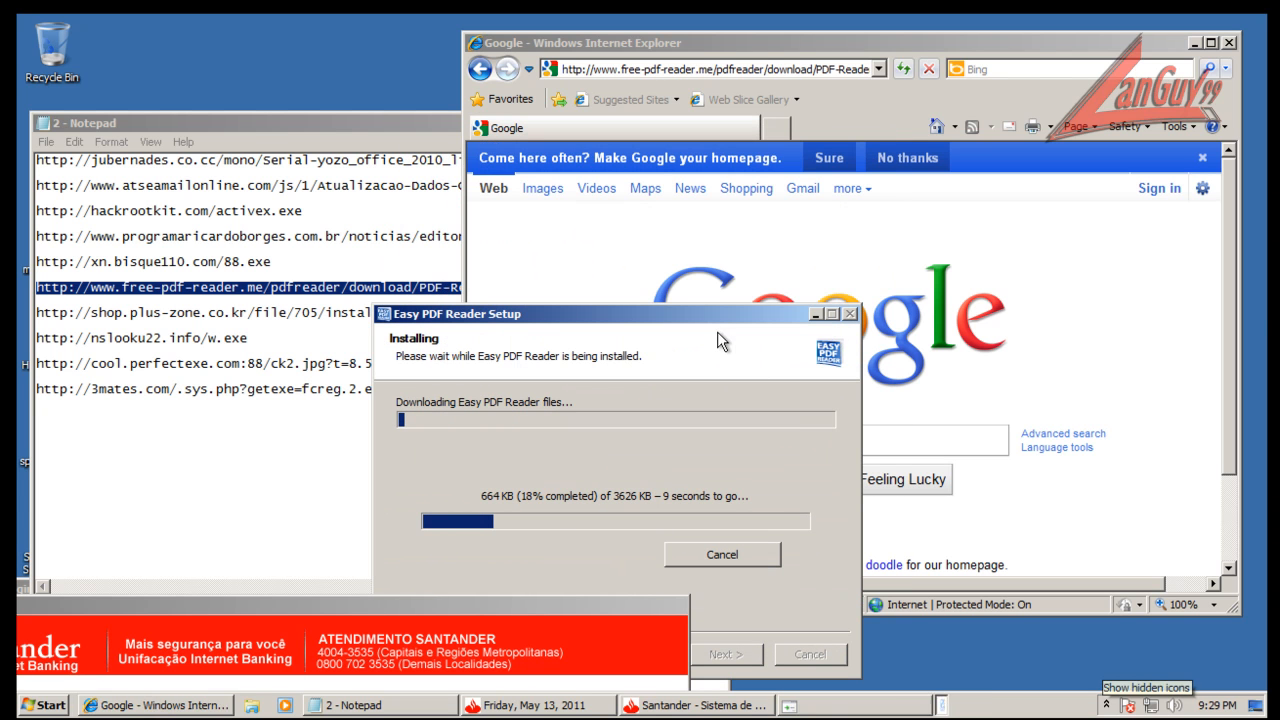
left_click_drag(719, 311, 734, 152)
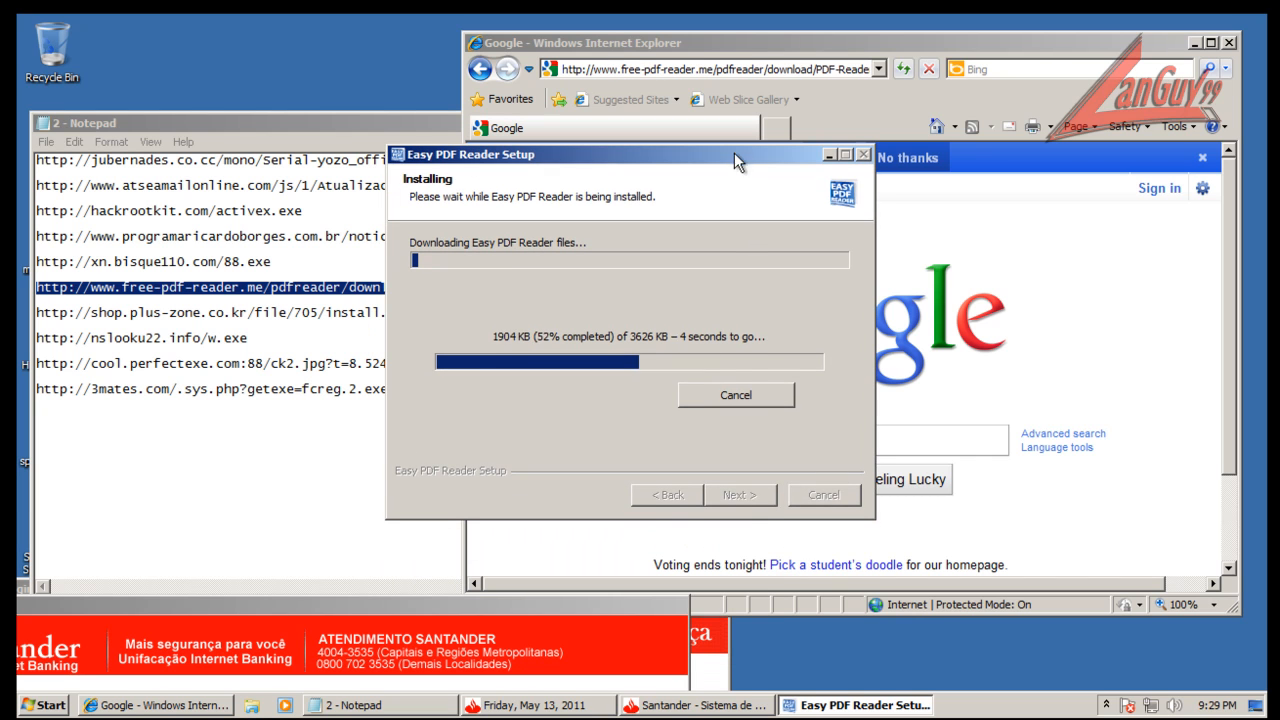
Move the Notepad window aside, and check Spybot's protection status in its Start Center before minimizing it.
left_click(1106, 704)
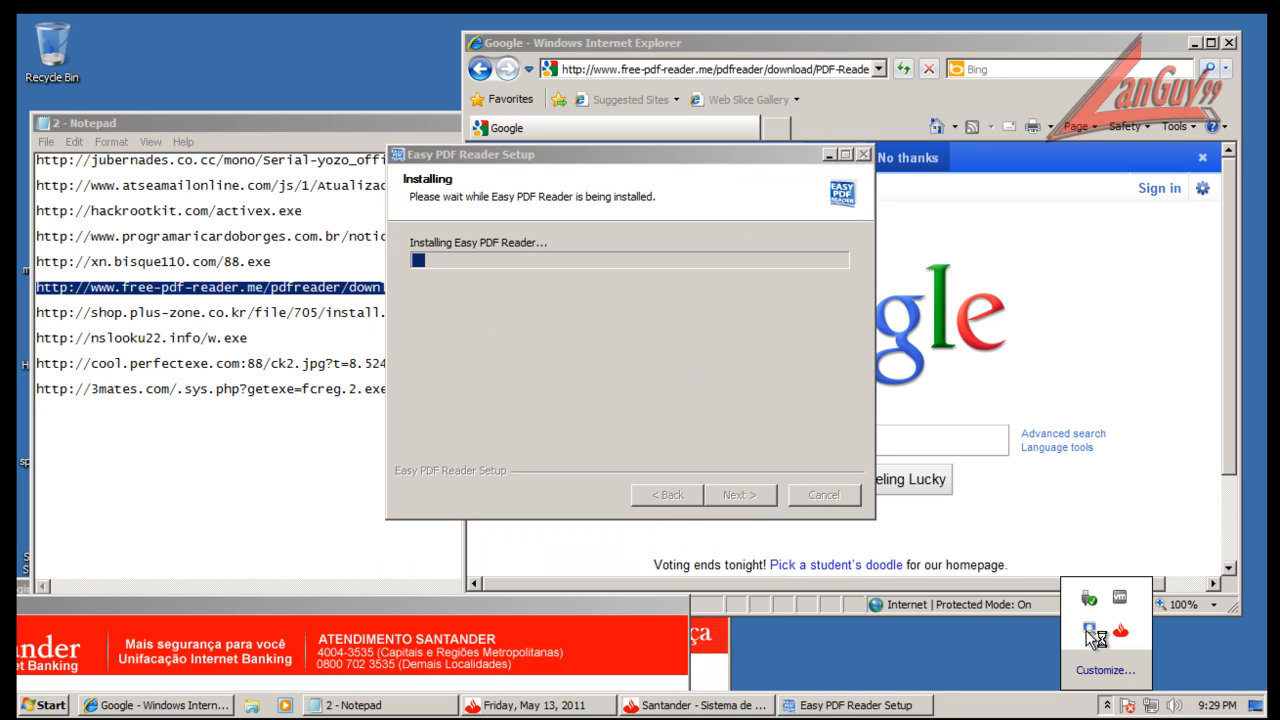
left_click_drag(330, 125, 398, 84)
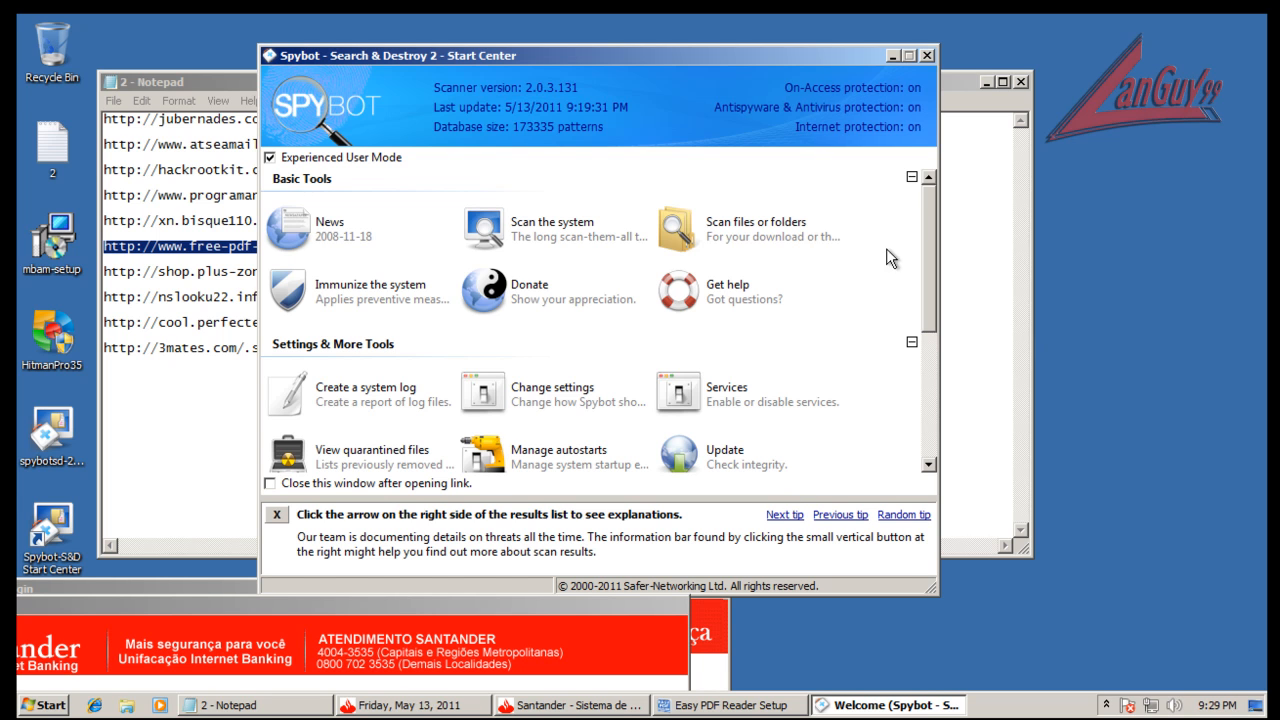
left_click(893, 56)
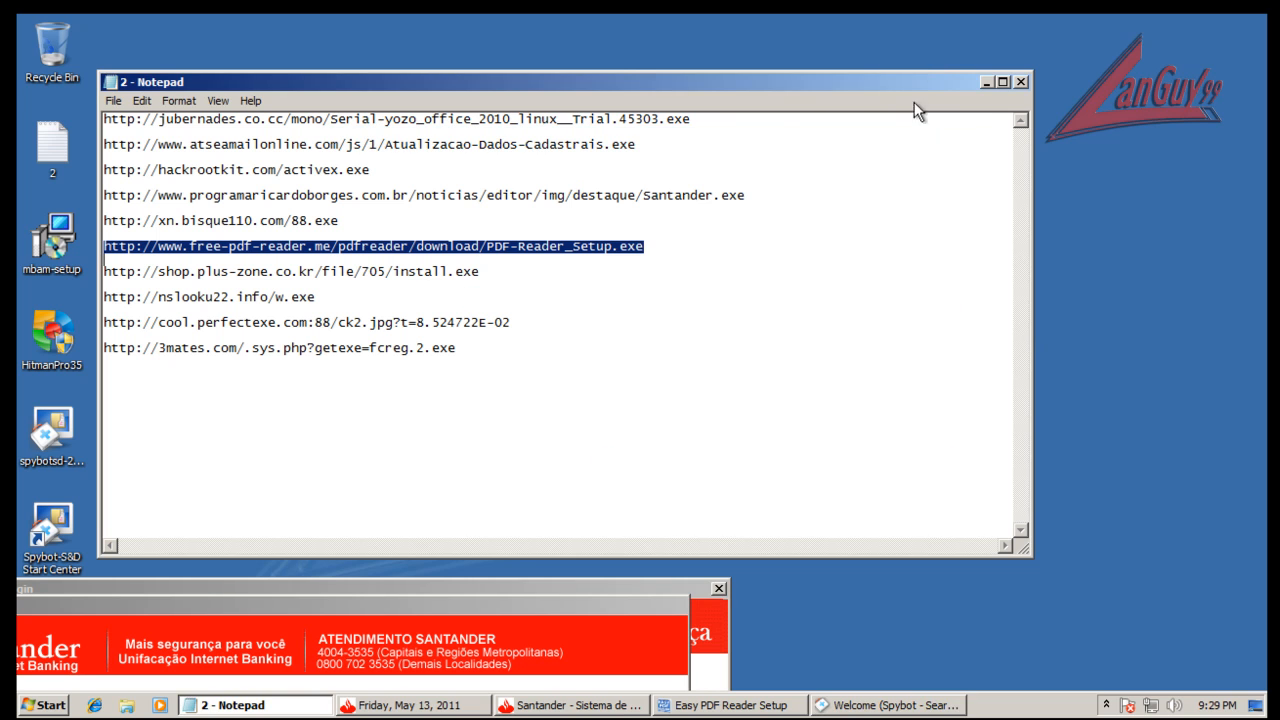
Clear the Libraries and Internet Explorer windows out of the way and bring back the Spybot Start Center.
left_click(722, 604)
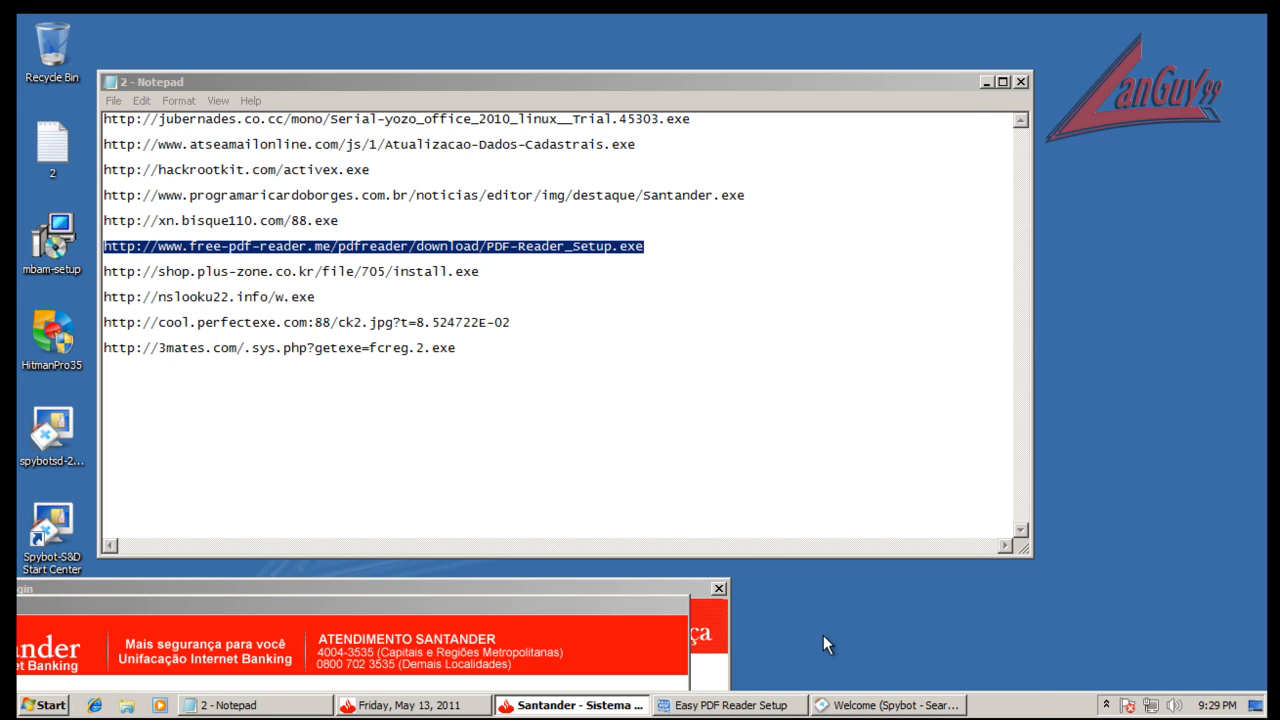
left_click(637, 388)
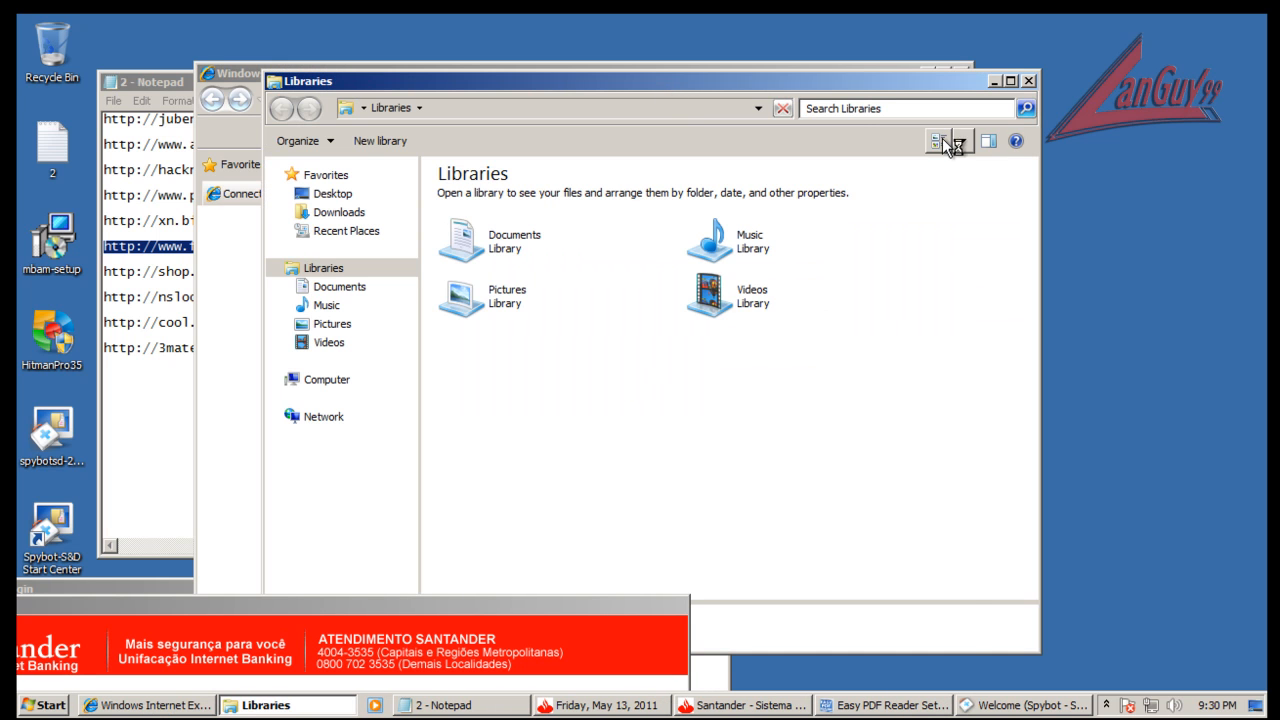
left_click(1028, 80)
left_click_drag(855, 75, 1110, 45)
left_click(968, 705)
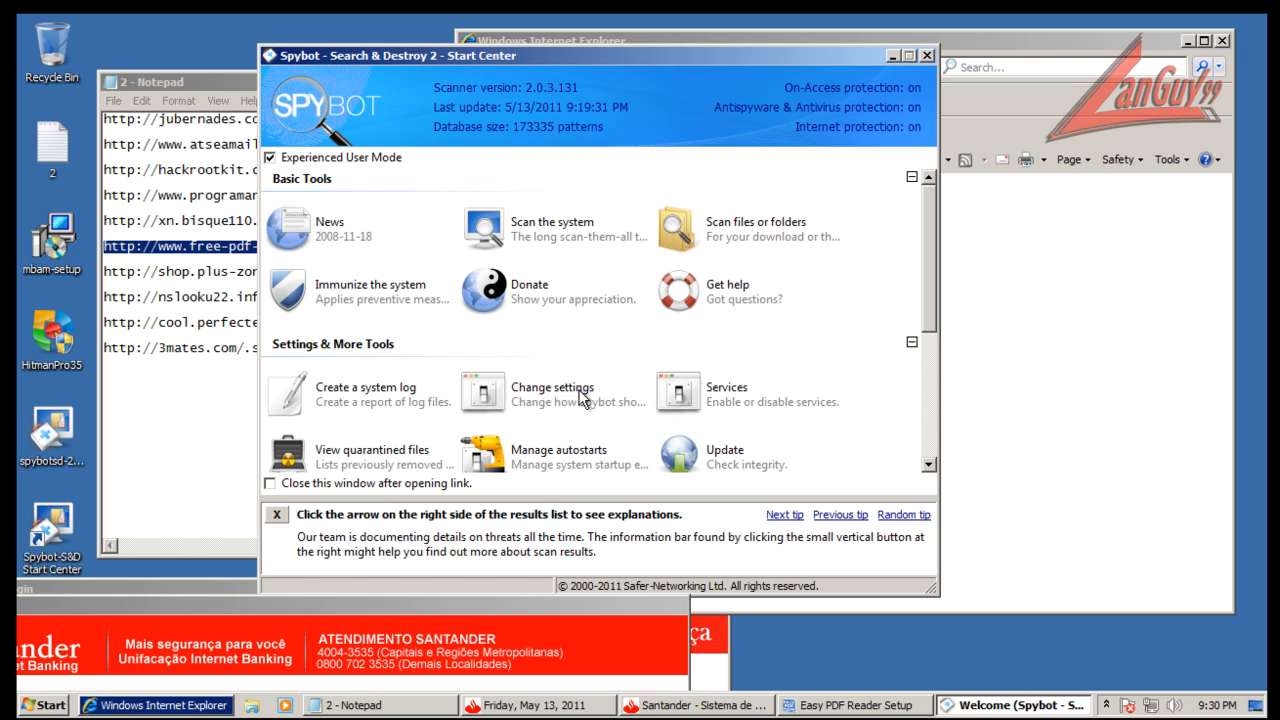
Open Spybot's settings from the Start Center, allow the Windows host process (Rundll32) request, and move the Settings window clear of Internet Explorer.
left_click_drag(928, 322, 927, 406)
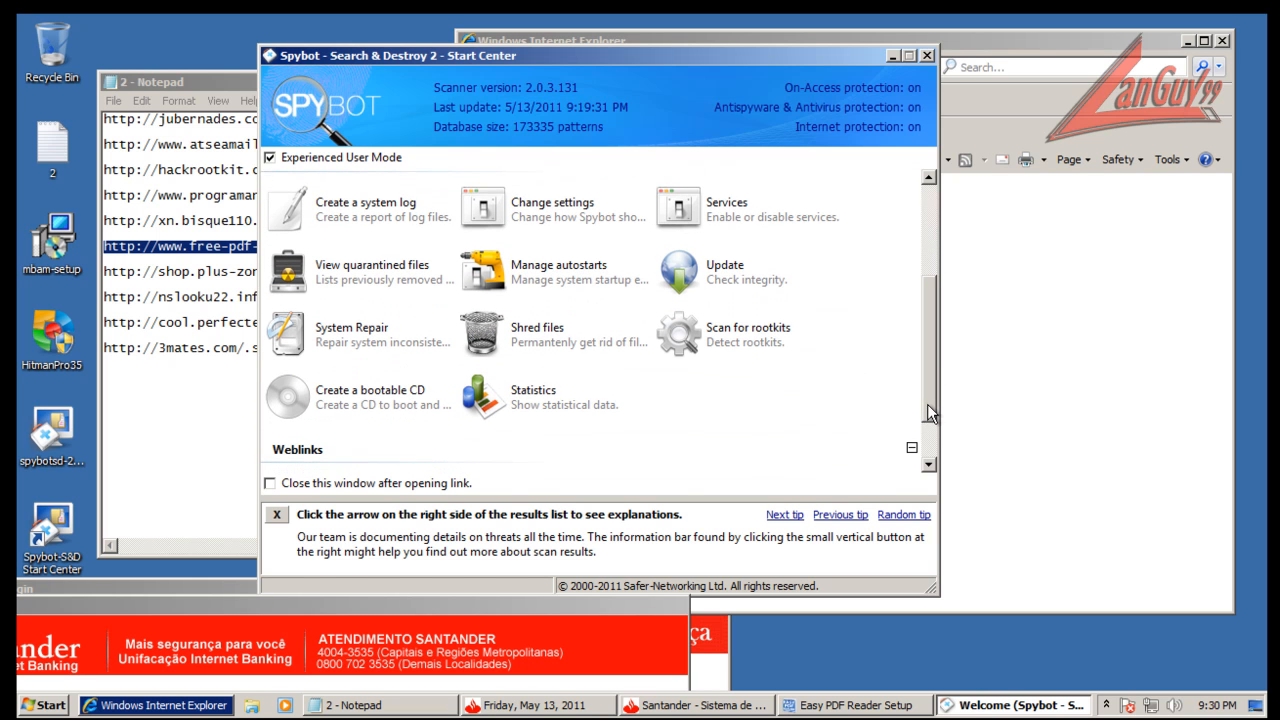
left_click(563, 216)
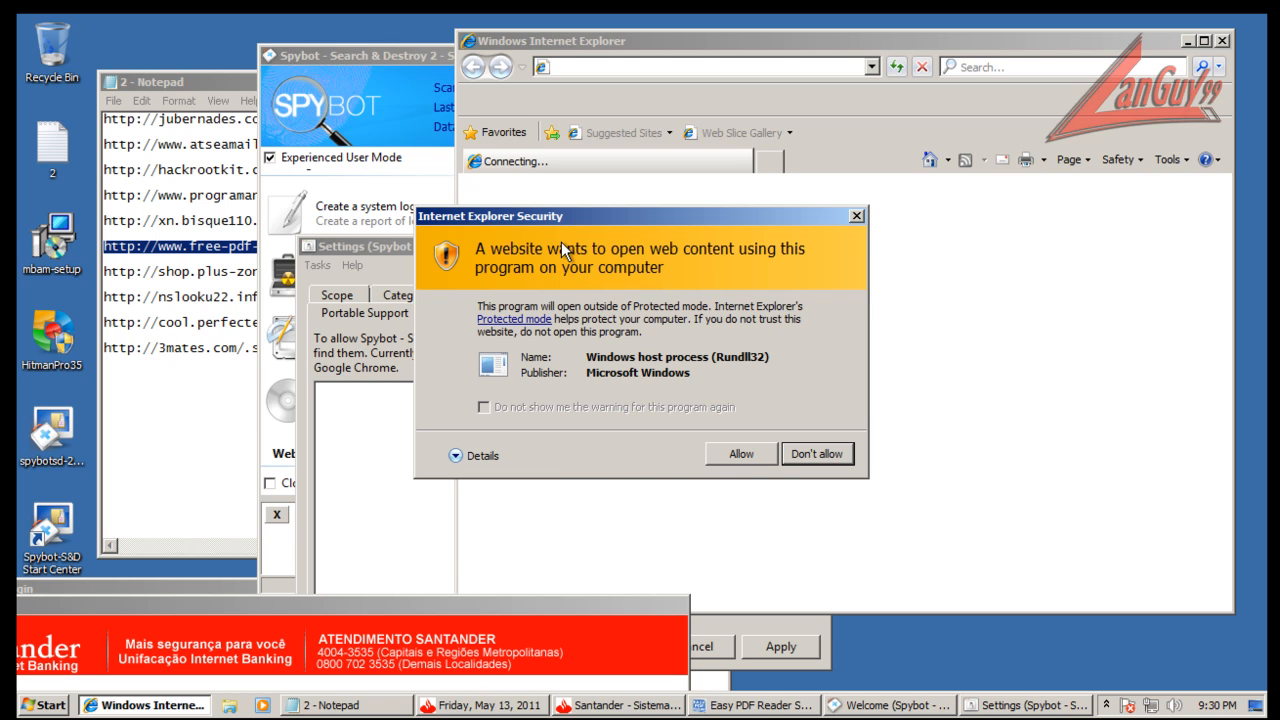
left_click(742, 455)
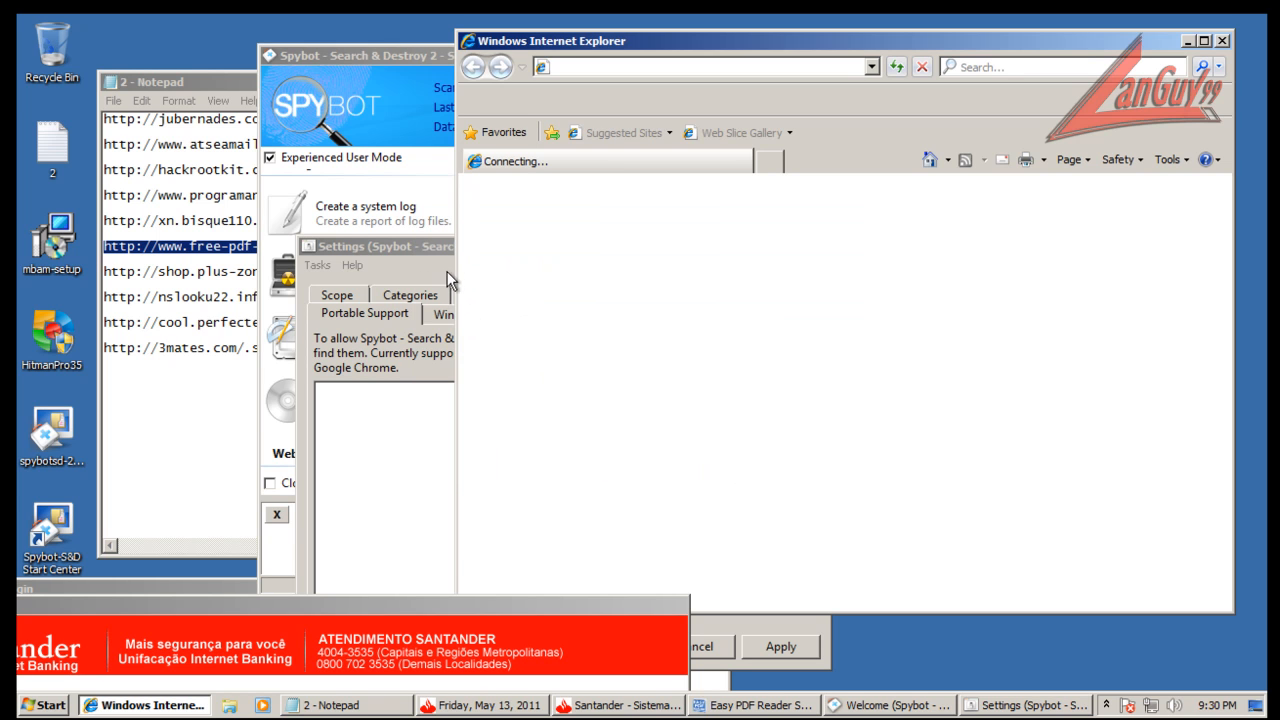
left_click_drag(434, 246, 227, 171)
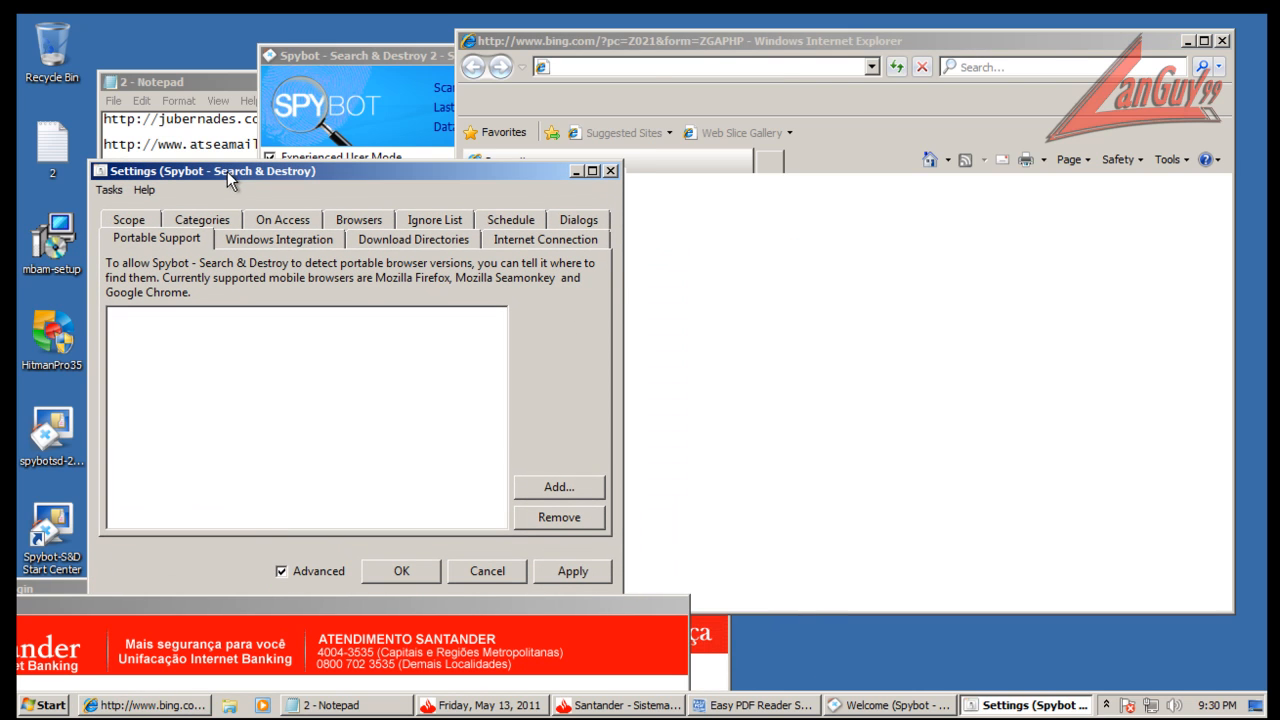
left_click(880, 42)
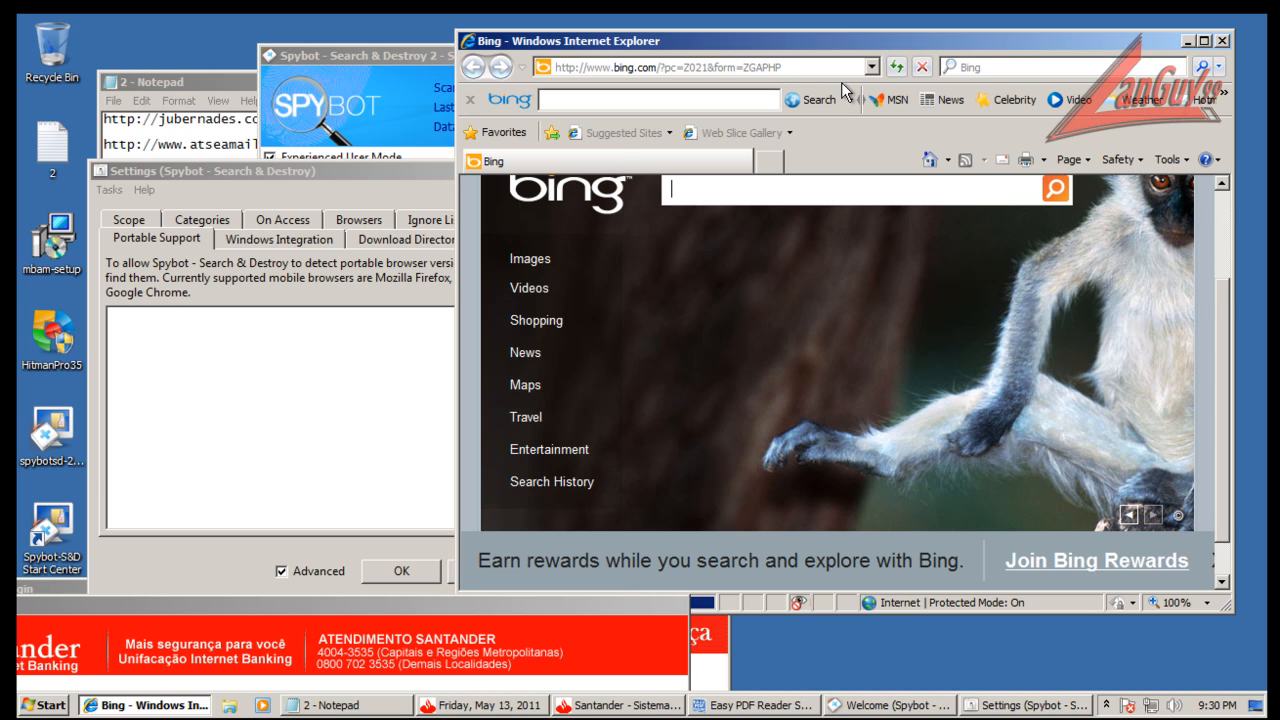
left_click(362, 172)
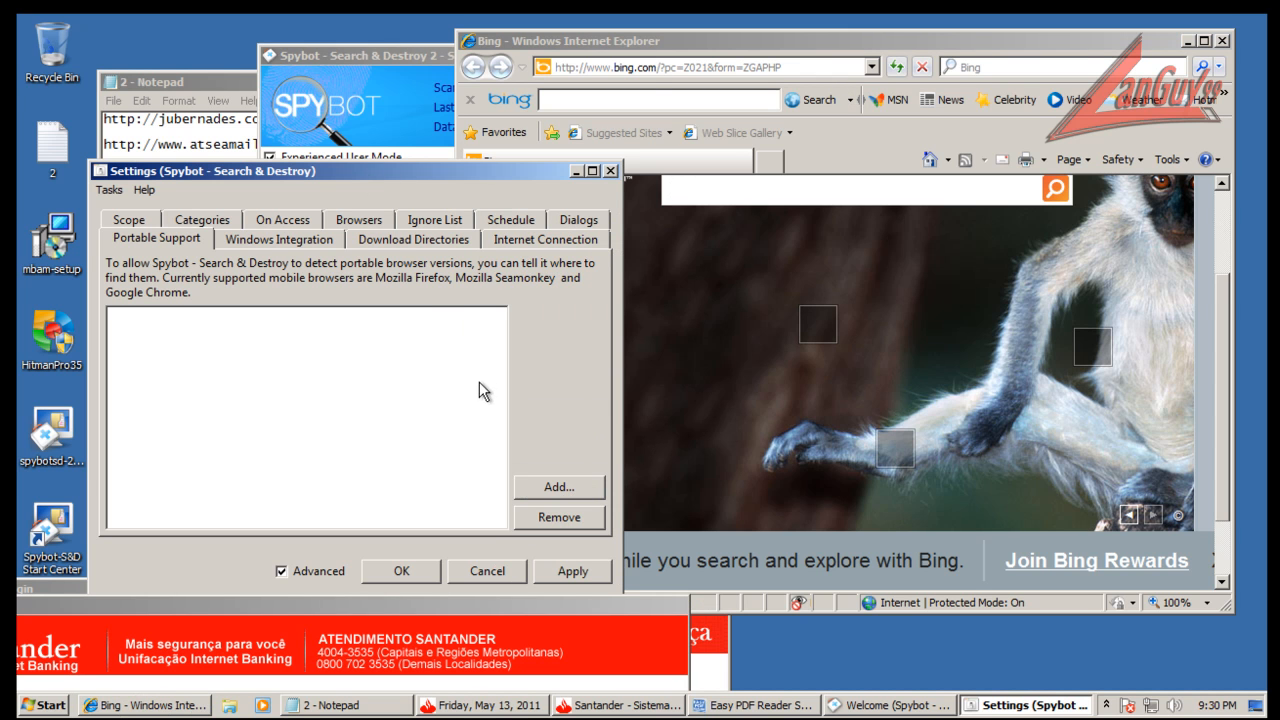
Check the Browsers and On Access settings, and reopen Spybot's settings with administrator rights to unlock the monitoring modes.
left_click(378, 221)
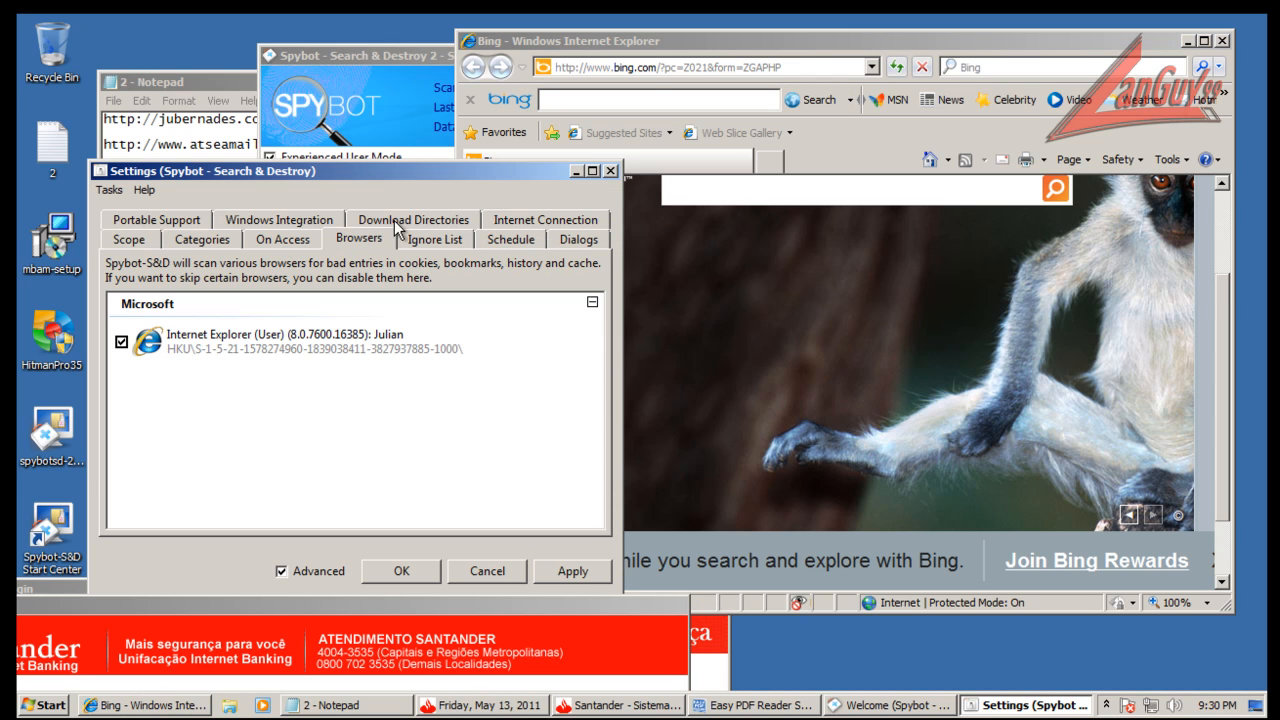
left_click(265, 242)
left_click(312, 424)
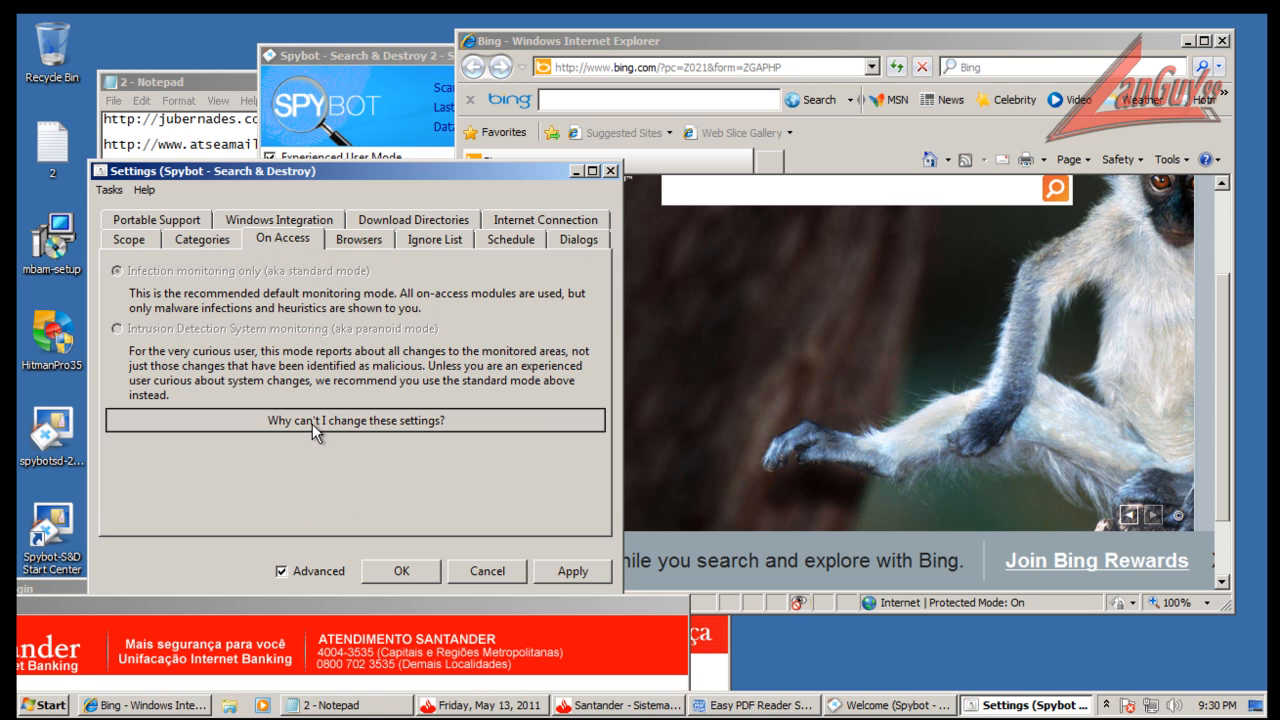
left_click(651, 448)
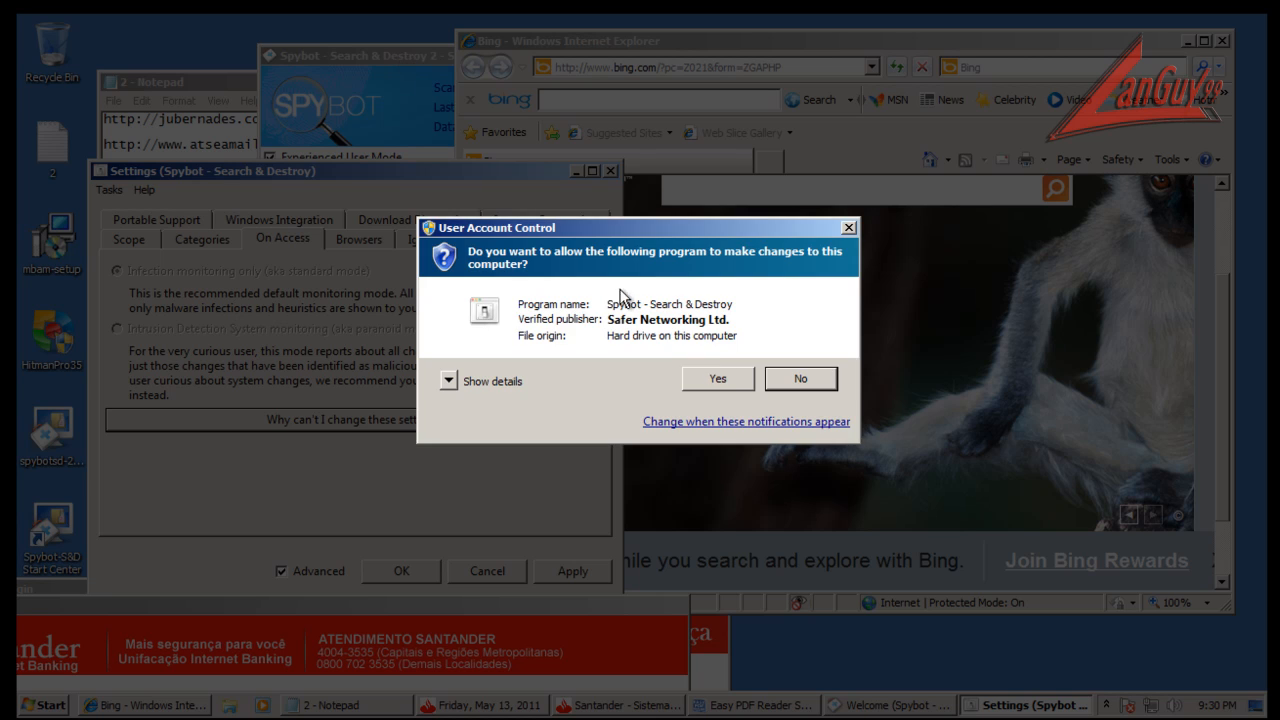
left_click(728, 377)
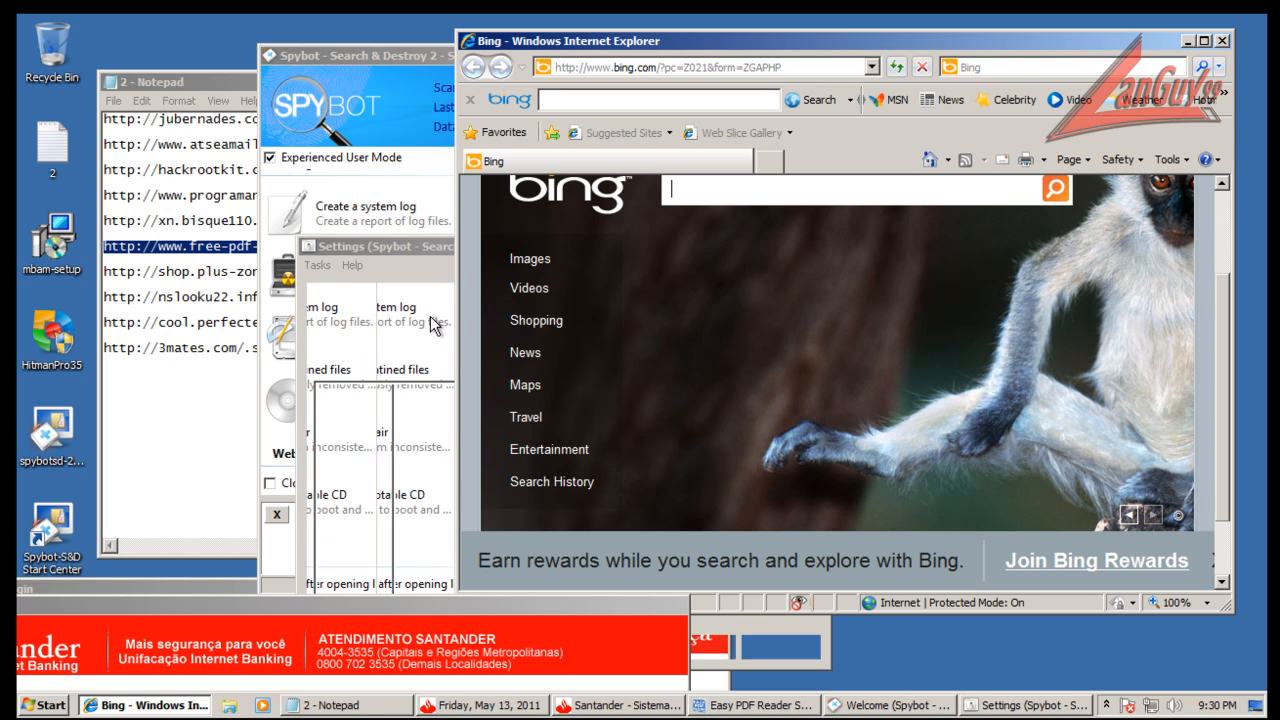
Review the Windows Integration and Download Directories settings, and set on-access protection to Intrusion Detection System monitoring (paranoid mode).
left_click_drag(214, 150, 162, 140)
left_click(266, 206)
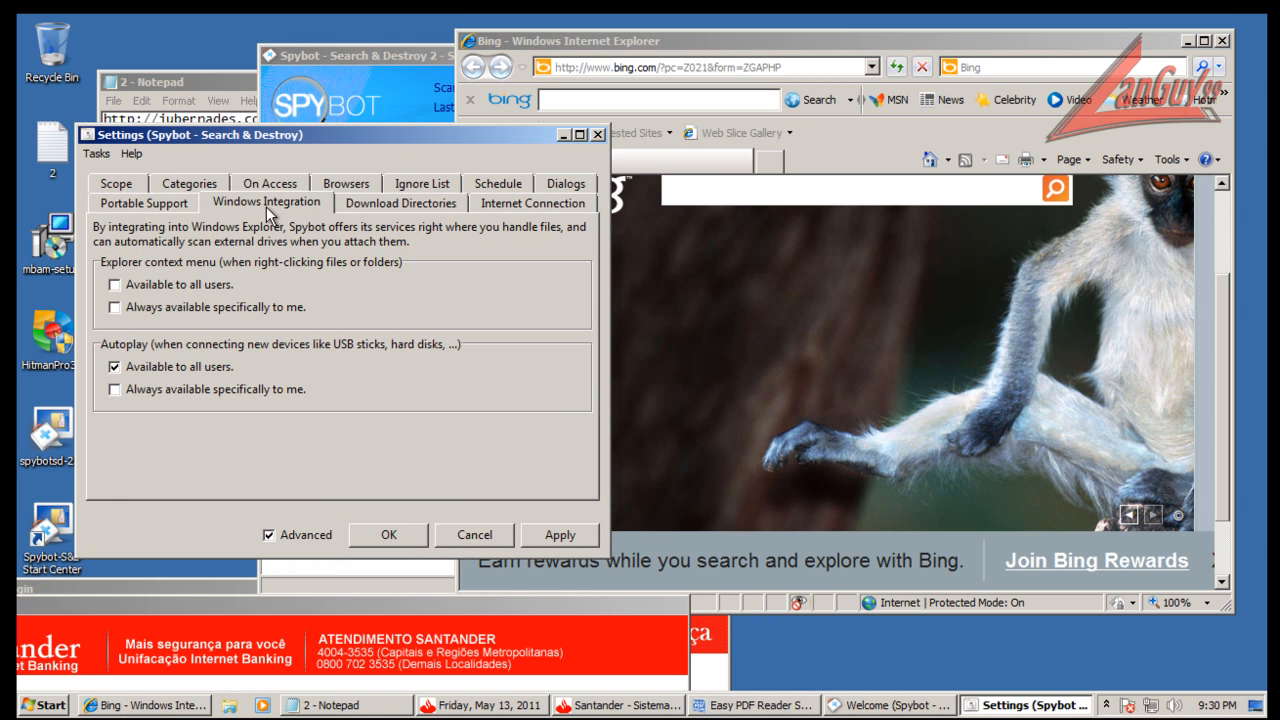
left_click(434, 208)
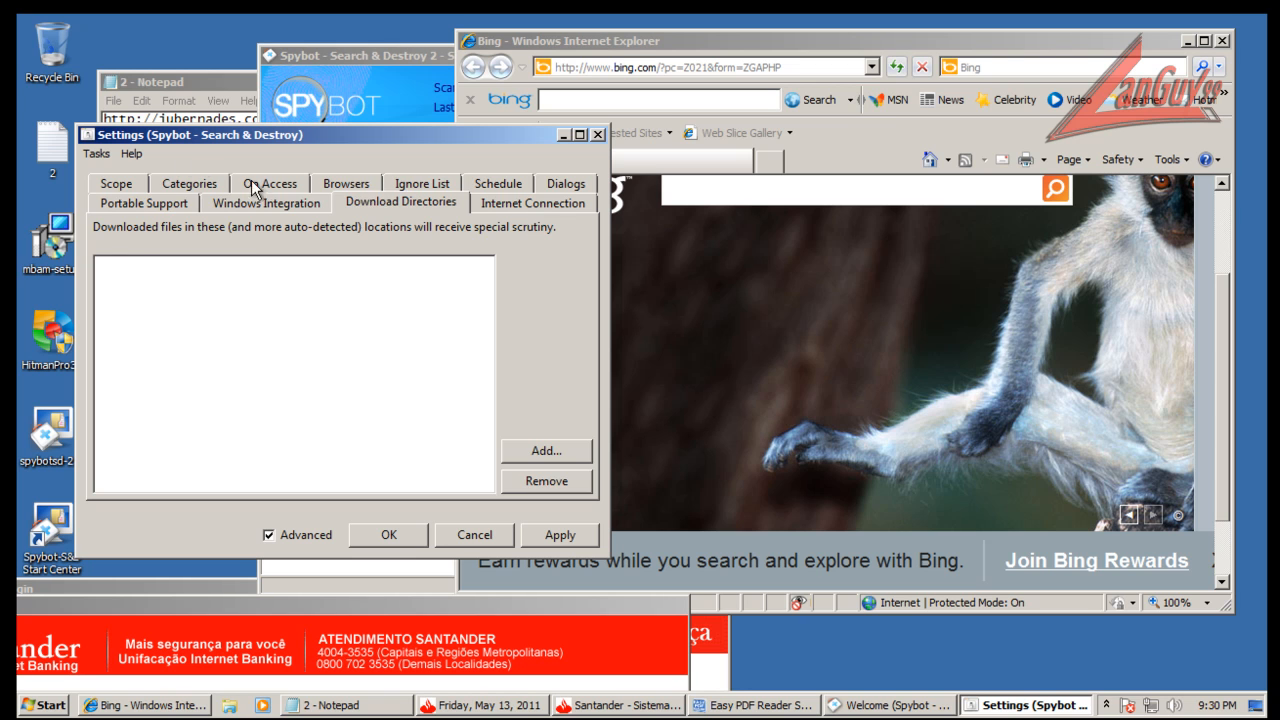
left_click(295, 185)
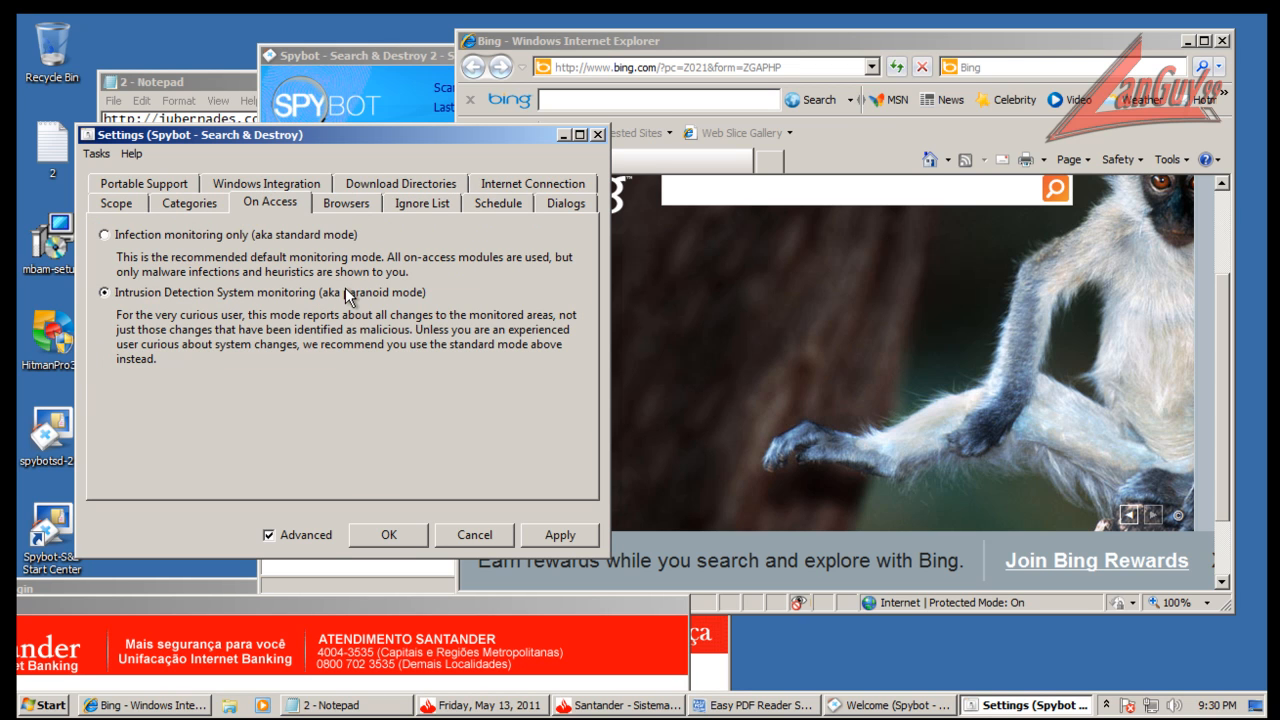
left_click(543, 532)
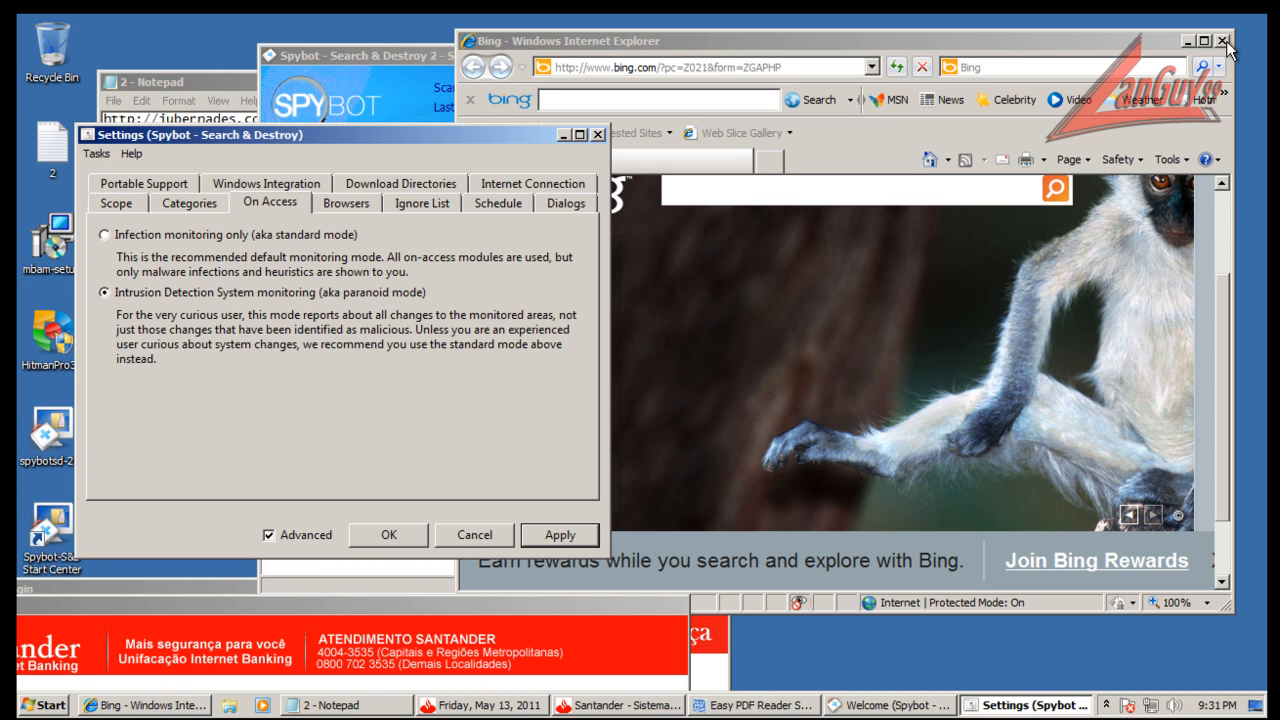
left_click(398, 536)
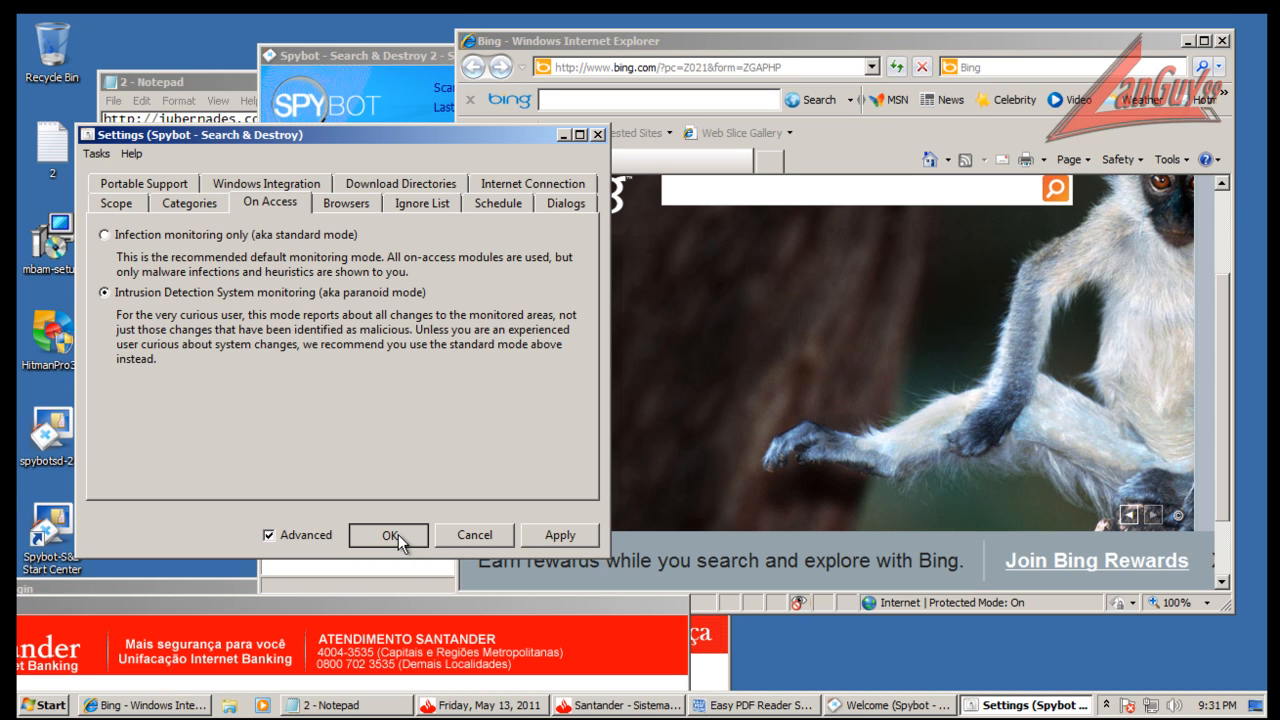
Close the Spybot Start Center and finish the completed Easy PDF Reader setup.
left_click(424, 58)
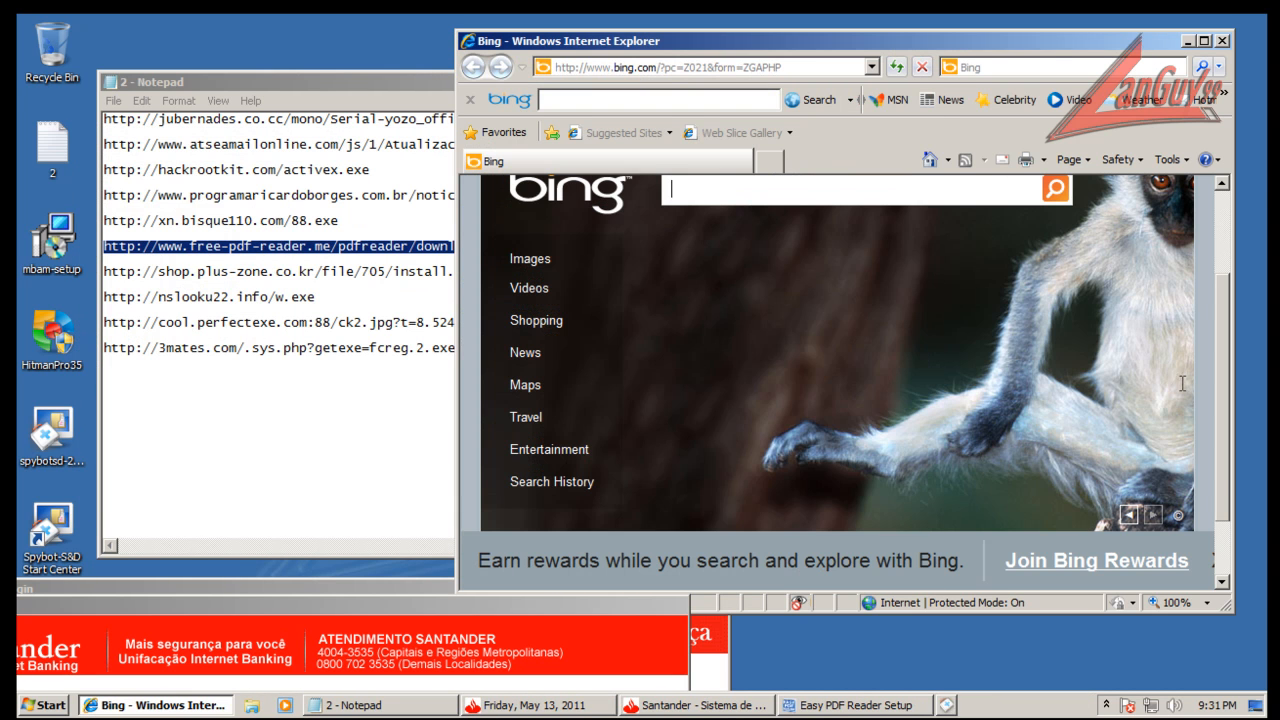
left_click(927, 55)
left_click(855, 705)
left_click(750, 491)
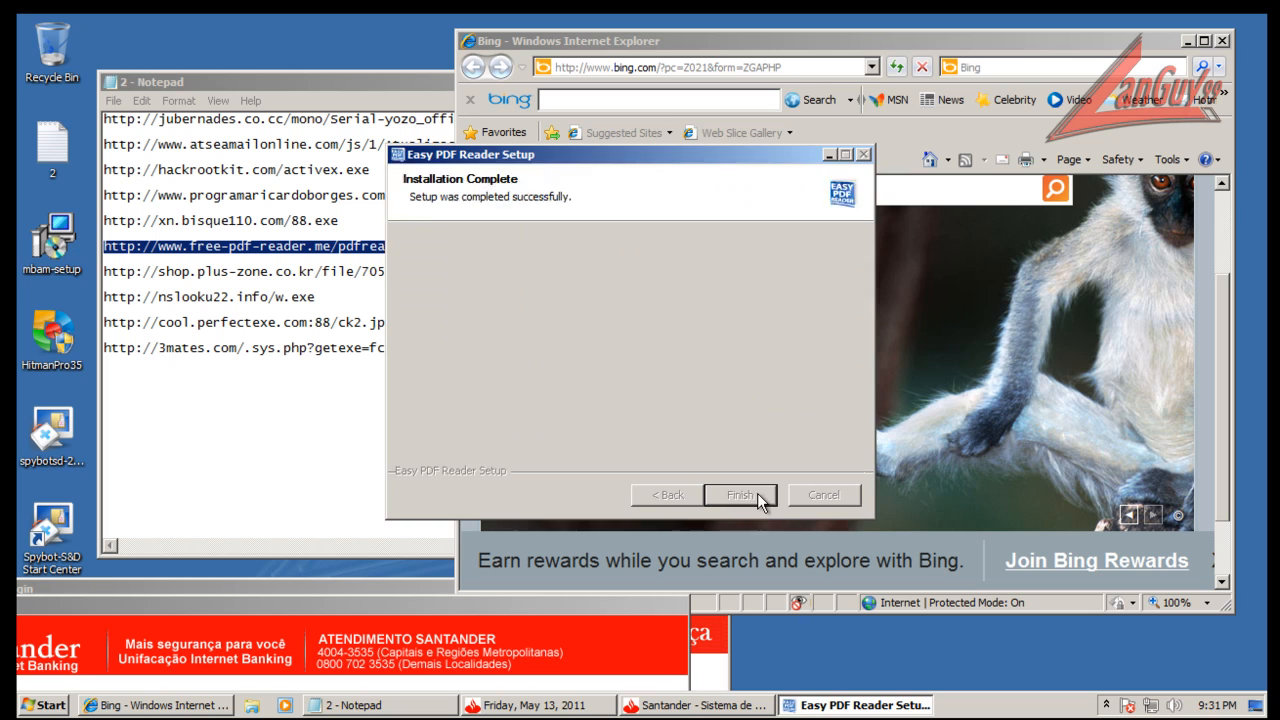
left_click(376, 465)
left_click(488, 271)
key("shift+Home")
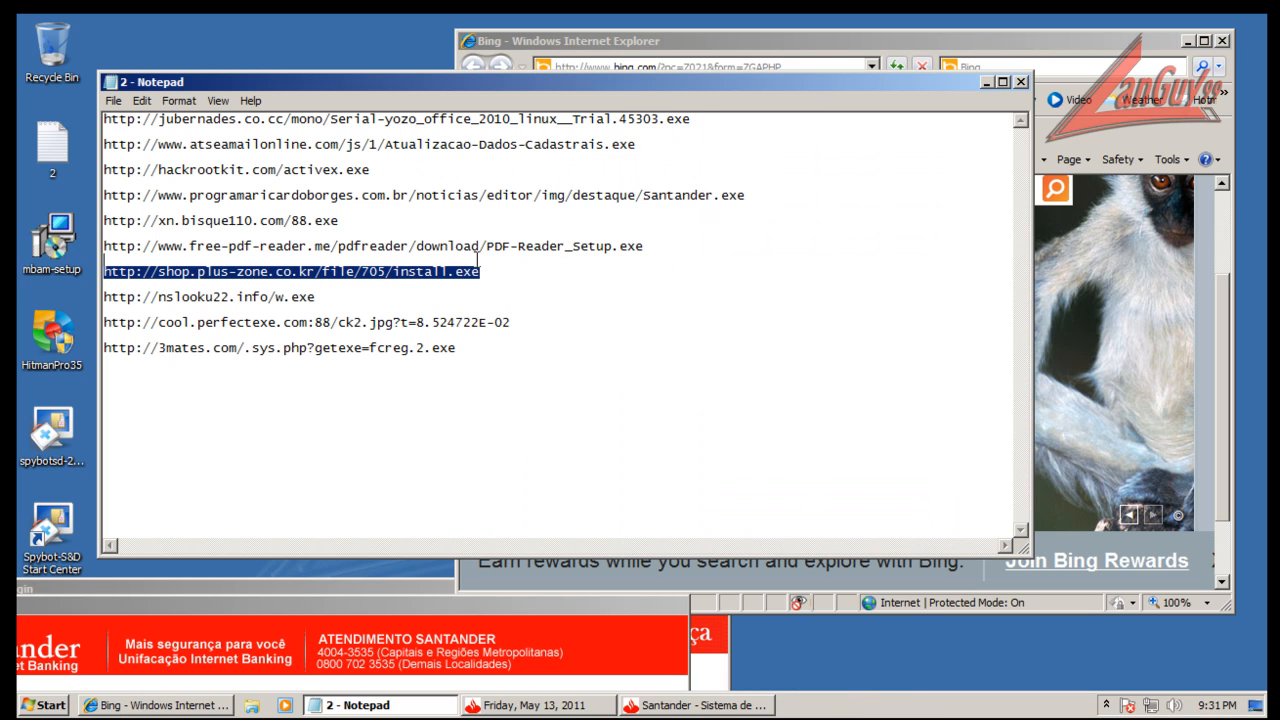
Return to Internet Explorer, allow the Windows host process (Rundll32) request, and close the PlayItAll Media Player page it opens.
left_click(810, 66)
left_click(817, 43)
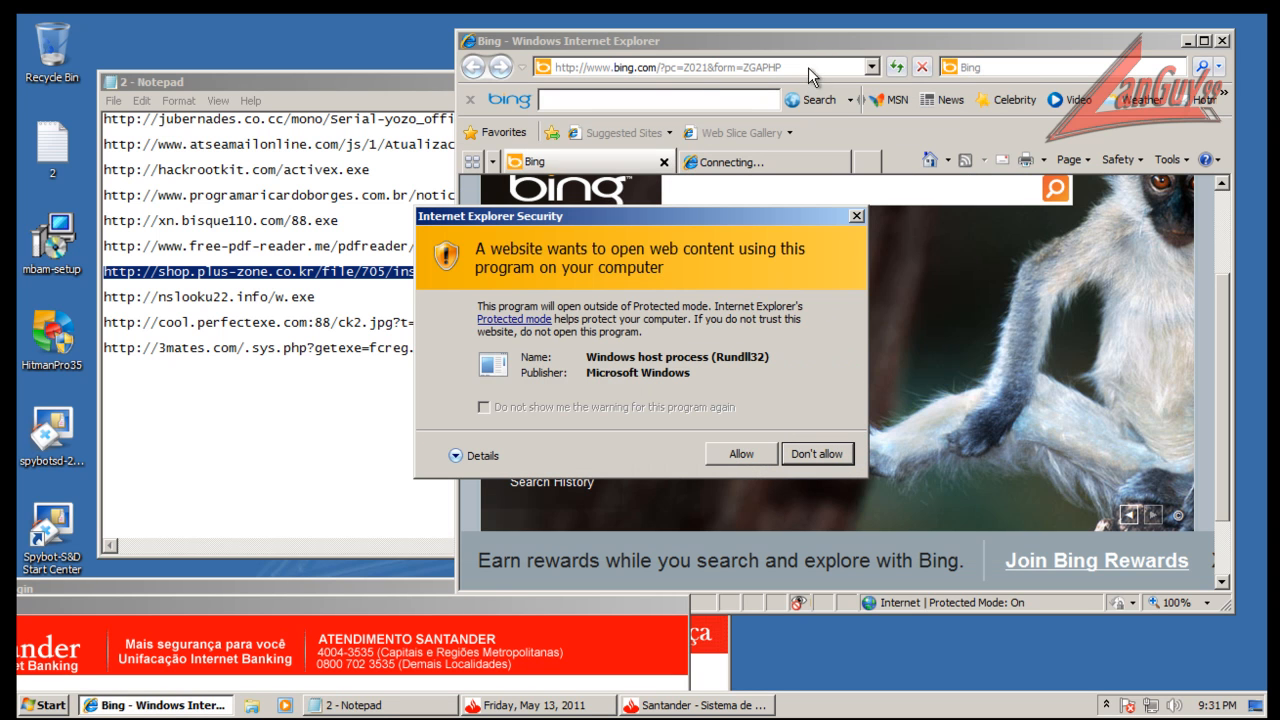
left_click(740, 455)
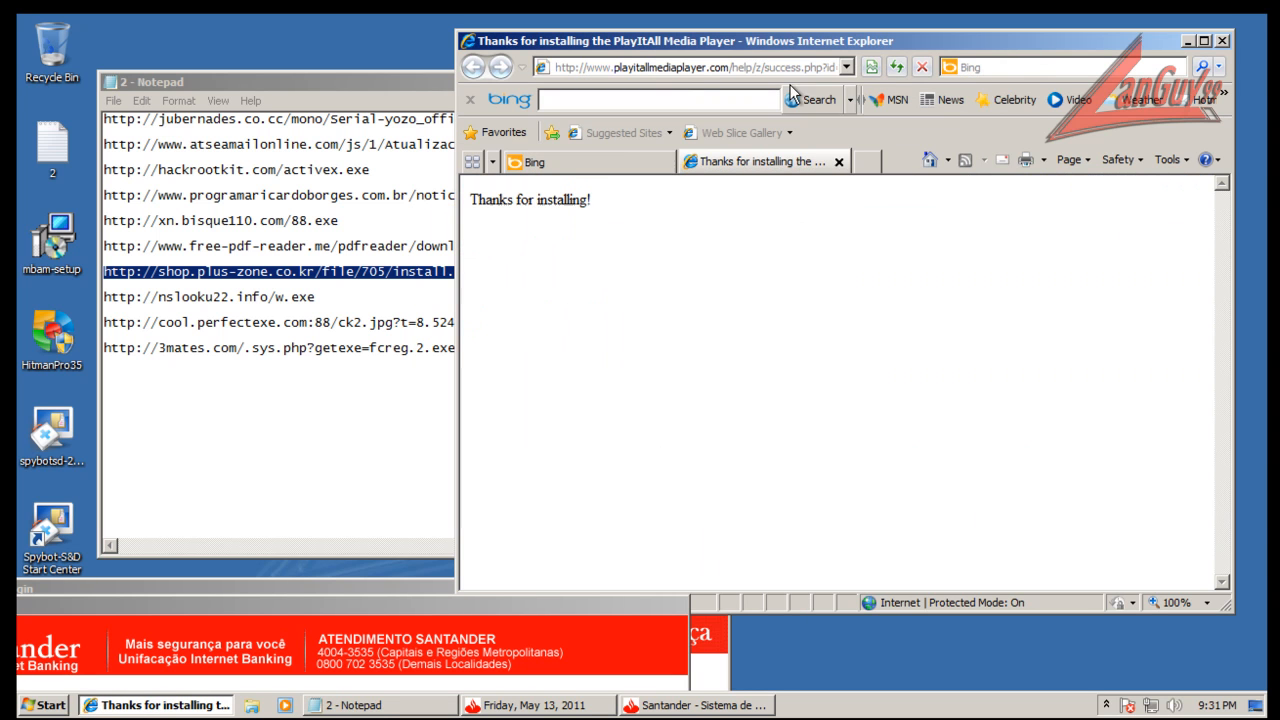
left_click(839, 161)
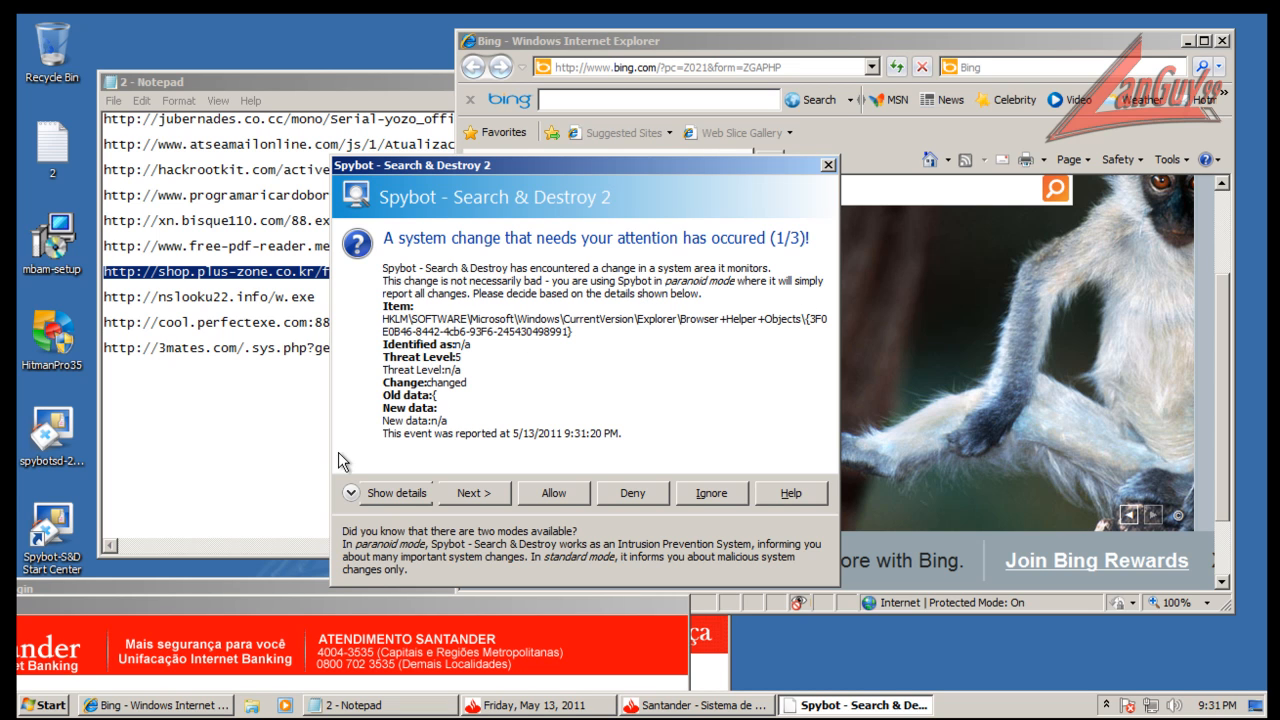
Move Spybot's Browser Helper Objects change alert up and try to show its details.
left_click(388, 497)
left_click(390, 510)
left_click_drag(586, 166, 593, 43)
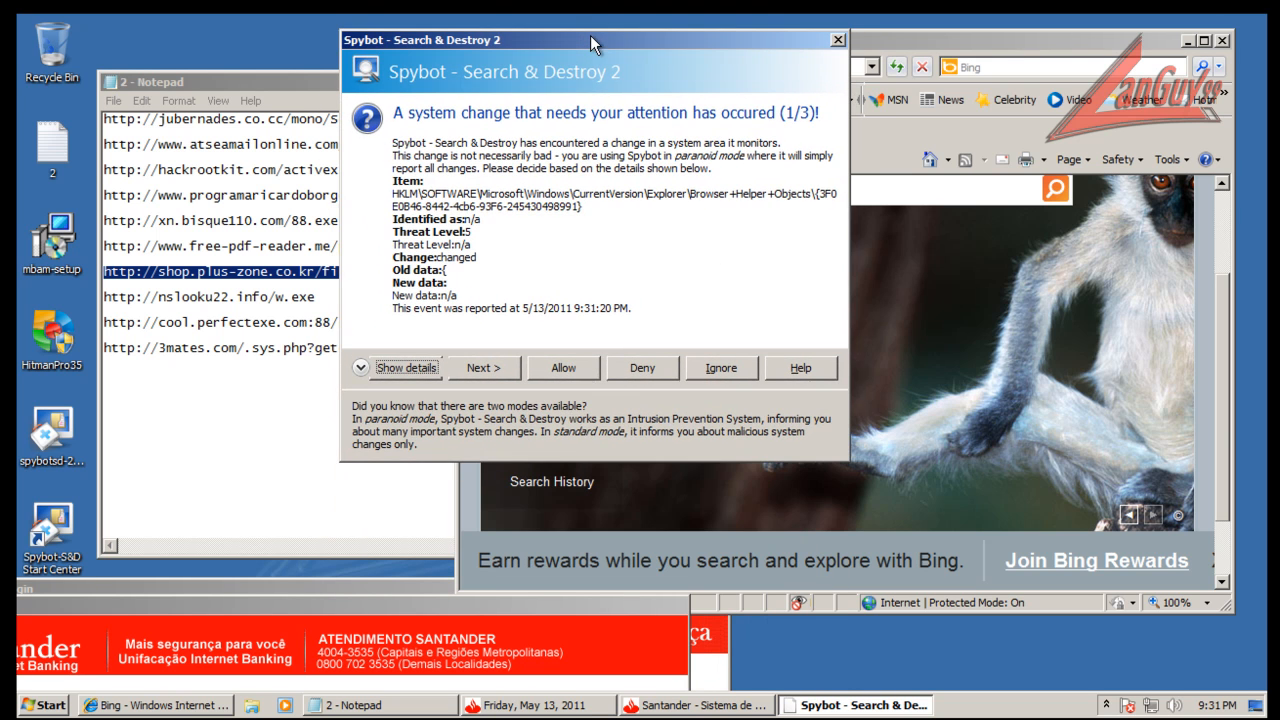
left_click(409, 369)
left_click(408, 383)
Deny the Browser Helper Objects and URLSearchHooks changes reported by Spybot, and ignore the recurring URLSearchHooks alert.
left_click(671, 377)
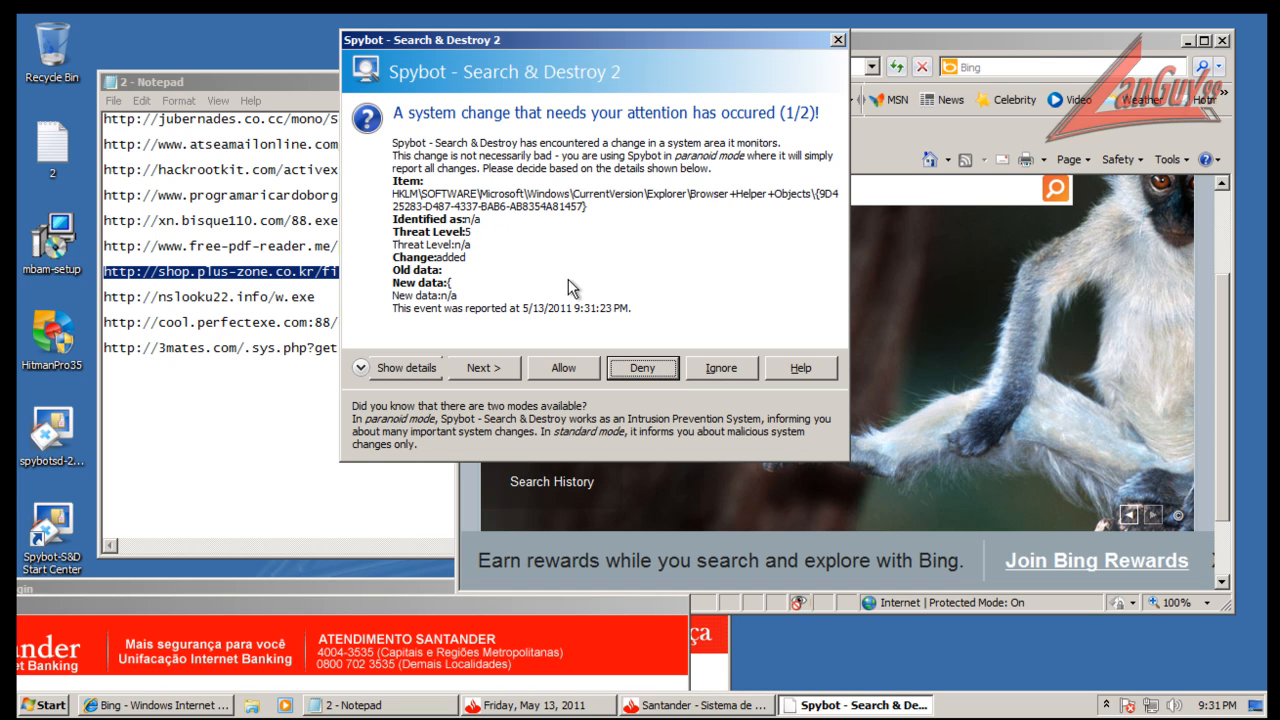
left_click(643, 368)
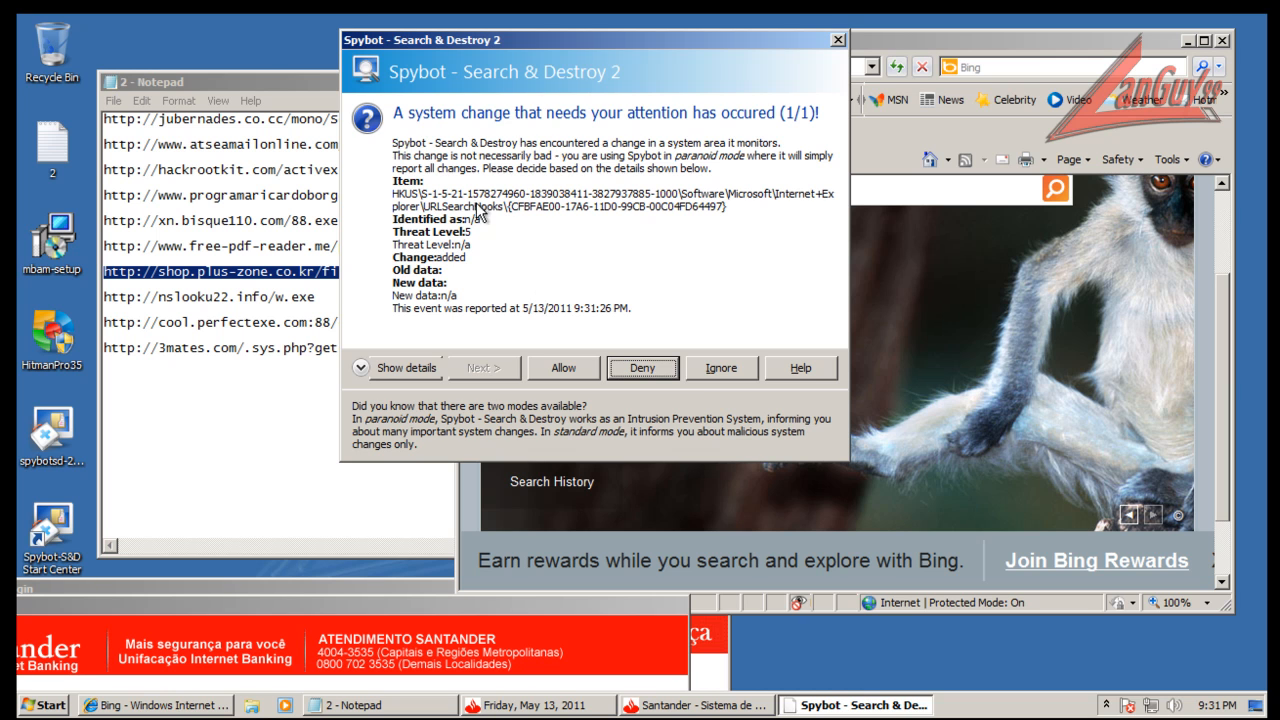
left_click(643, 368)
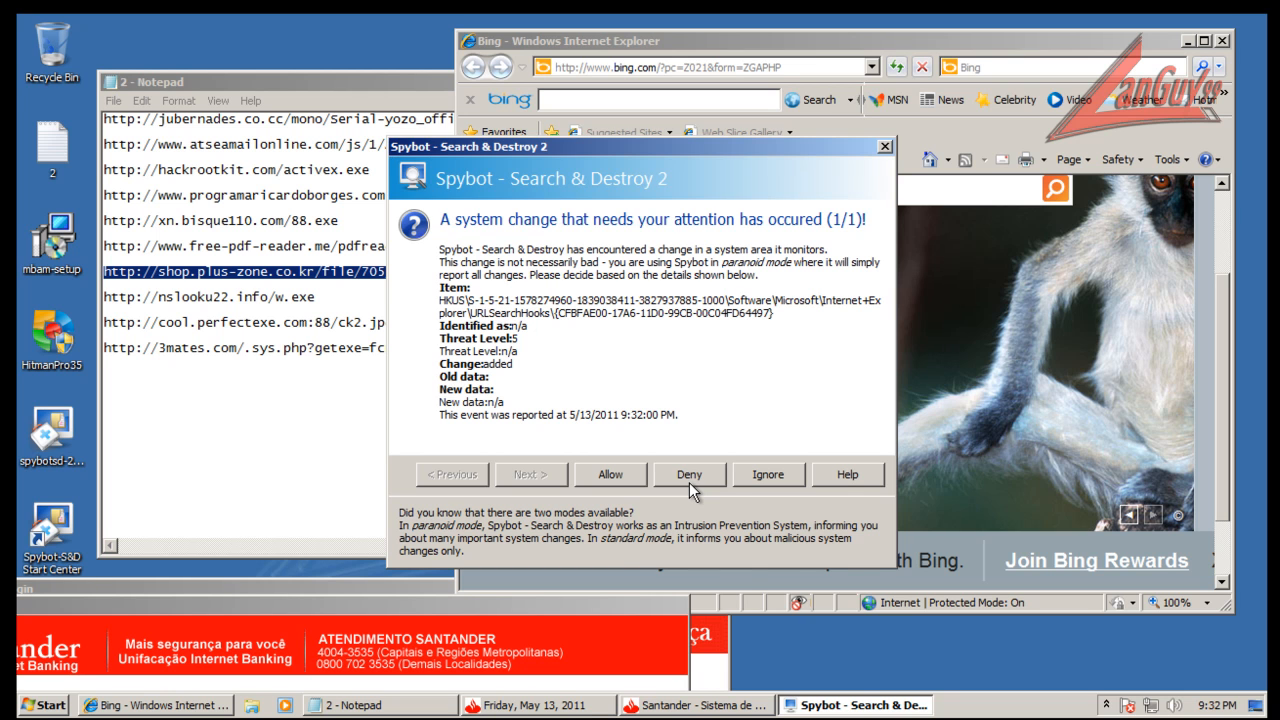
left_click(689, 474)
left_click(703, 484)
left_click(687, 475)
left_click(775, 473)
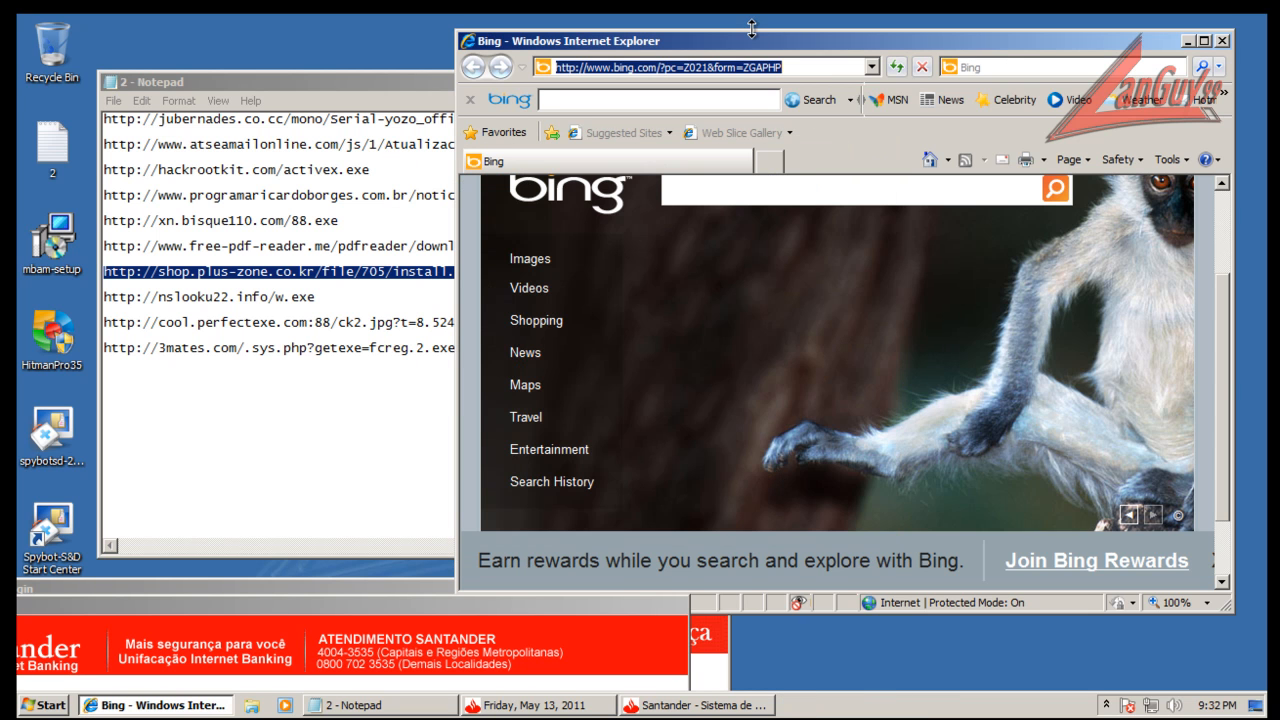
left_click(311, 296)
key("shift+Home")
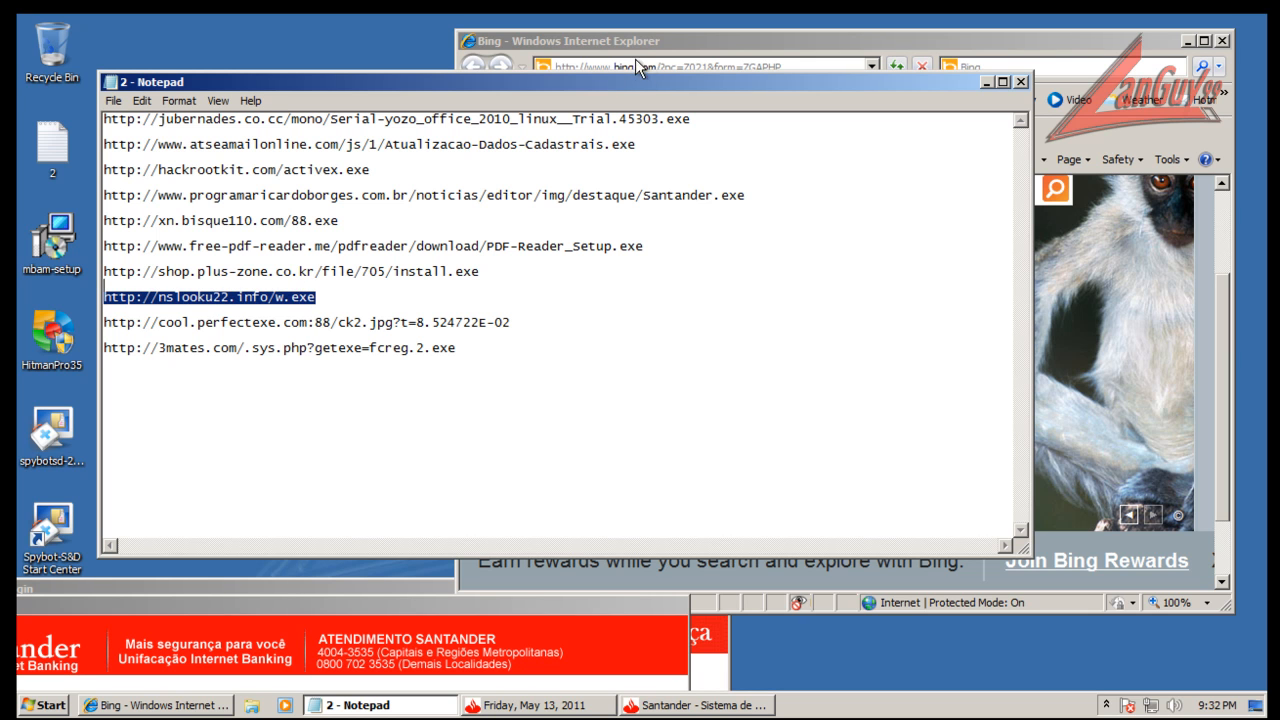
left_click(722, 44)
Load the shop.plus-zone.co.kr install.exe URL in Internet Explorer, run the download, and allow install[1].exe to make changes.
left_click(392, 274)
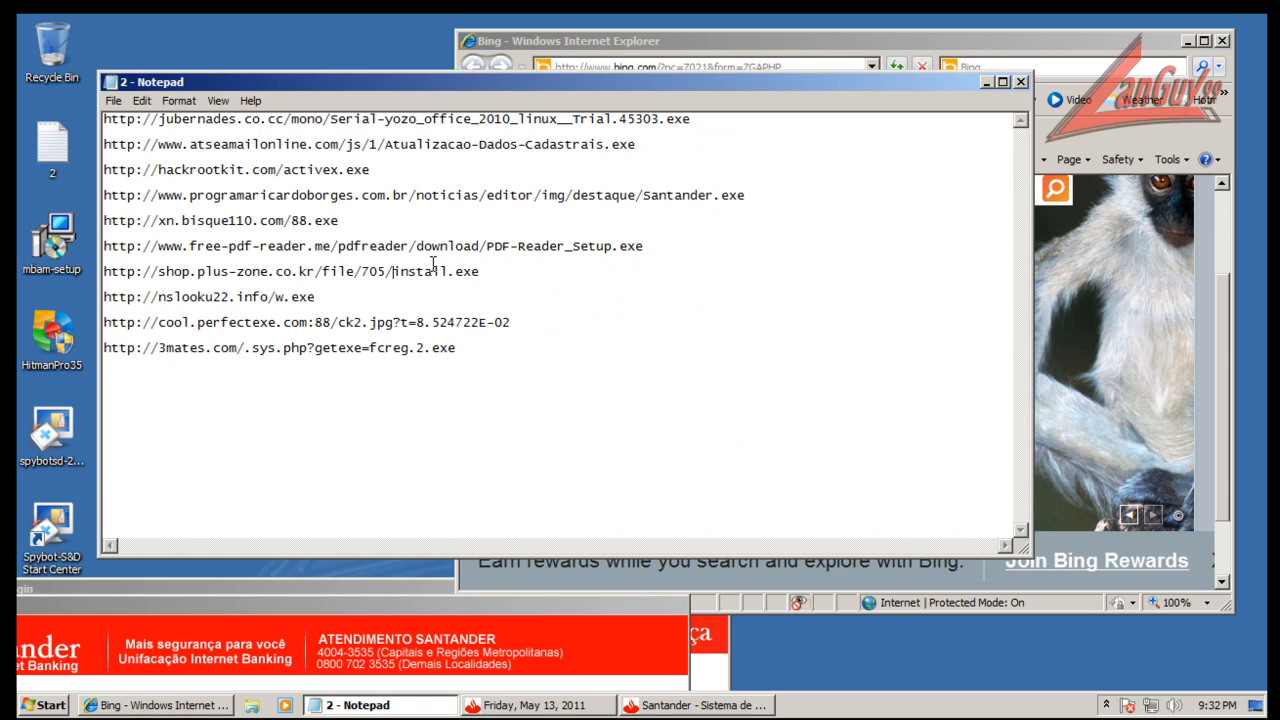
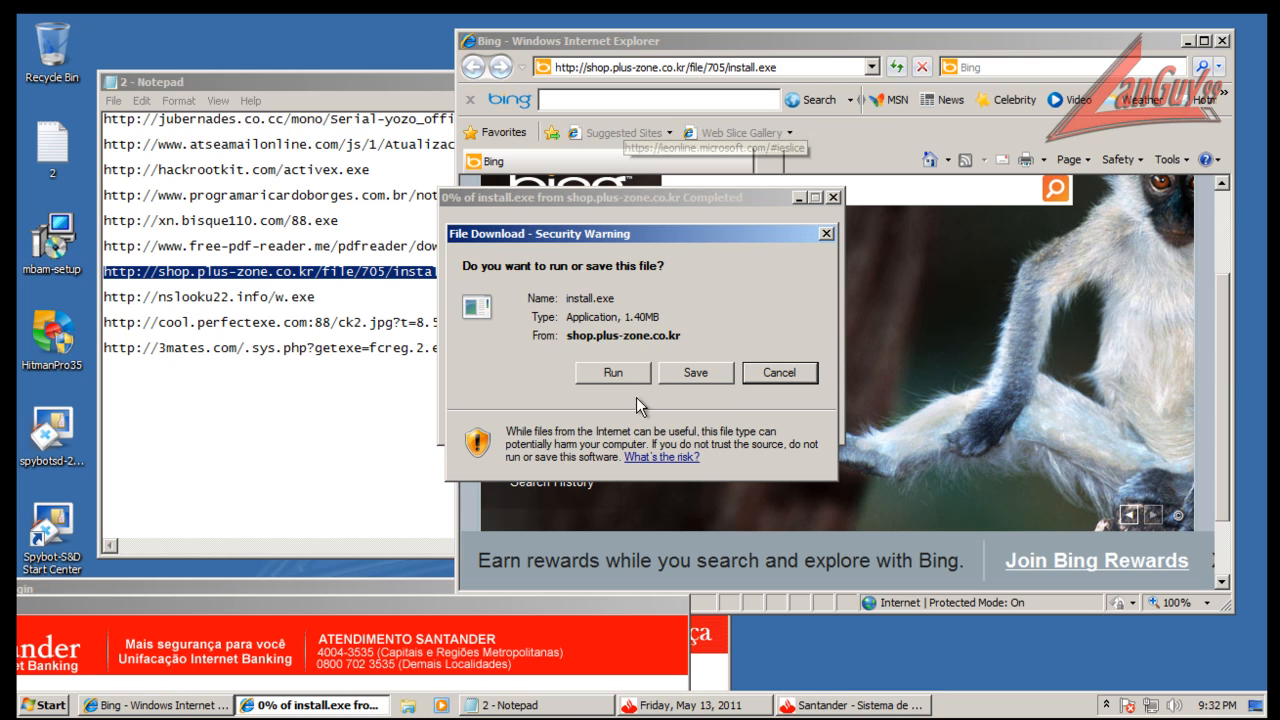
left_click(636, 385)
left_click(1107, 704)
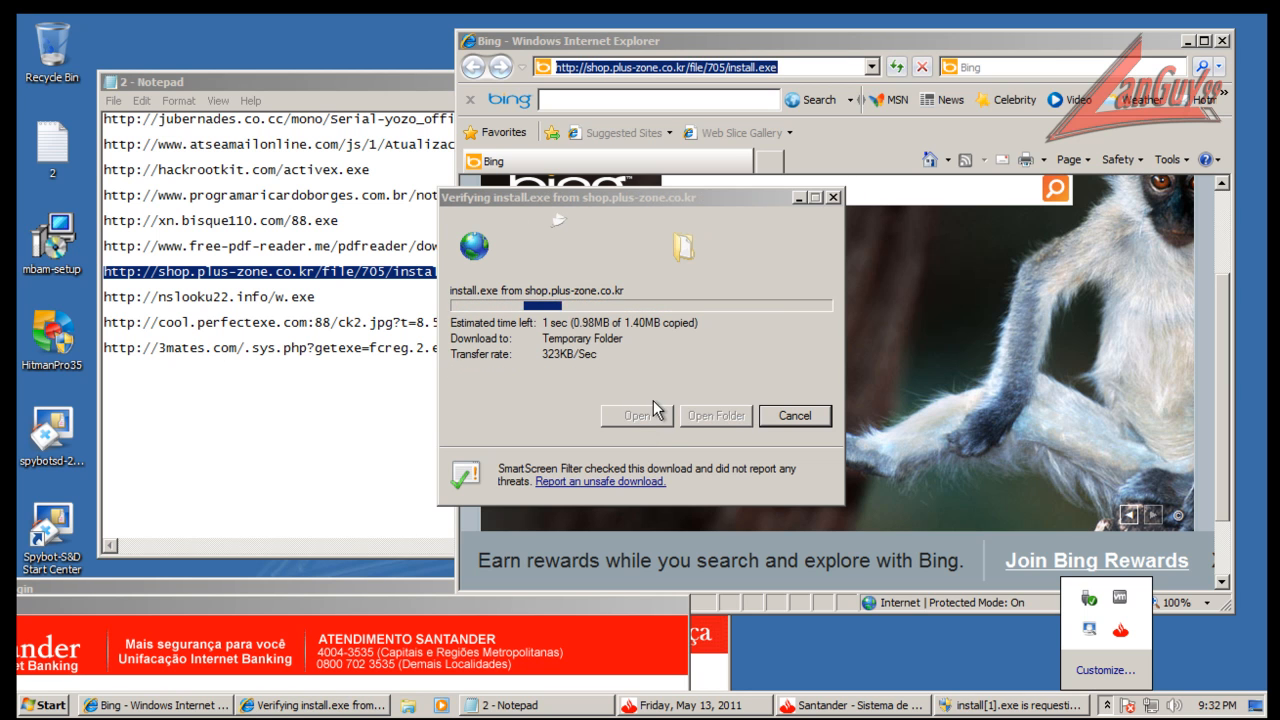
left_click(1003, 696)
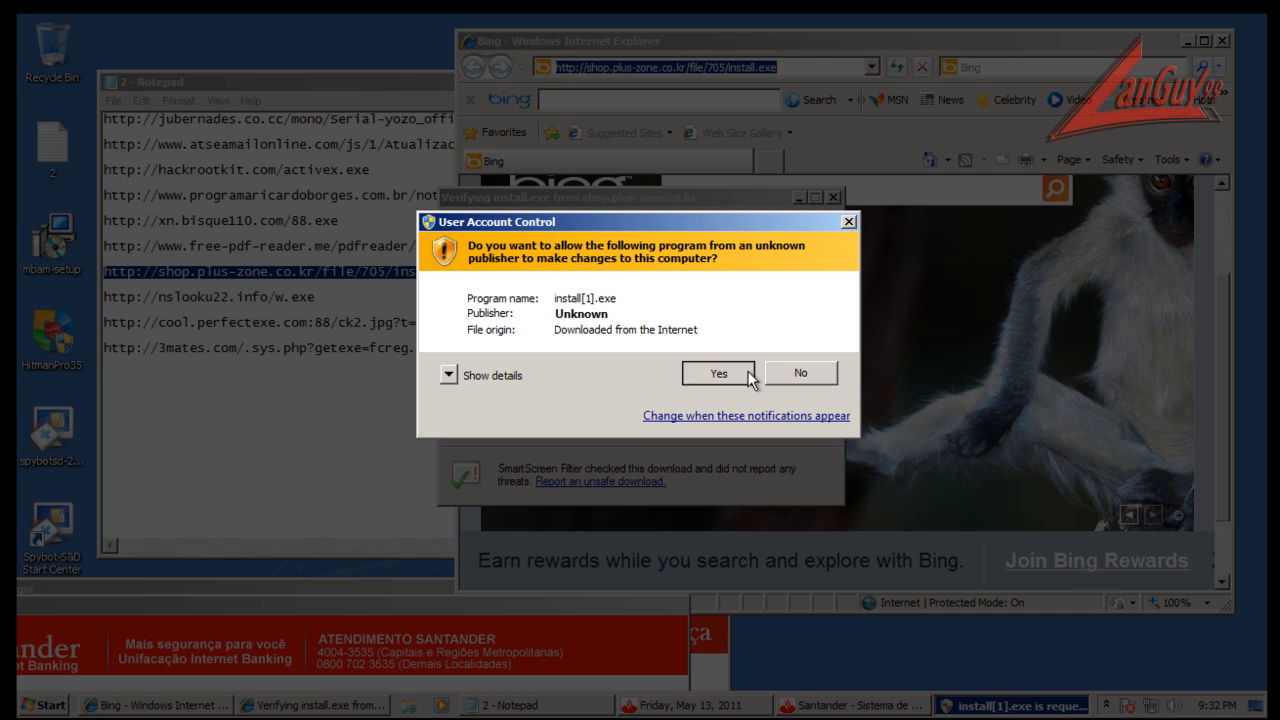
left_click(751, 372)
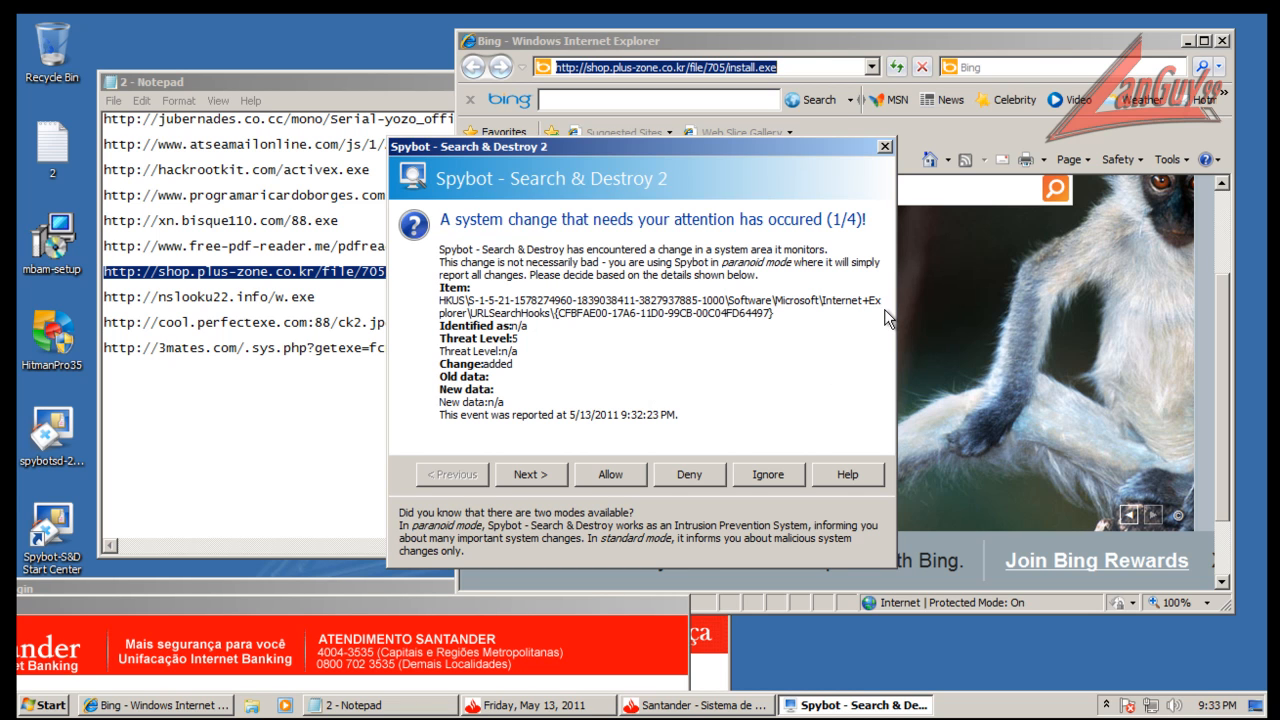
Deny the URLSearchHooks change, move the livekey autostart alert aside and try to show its details.
left_click(686, 471)
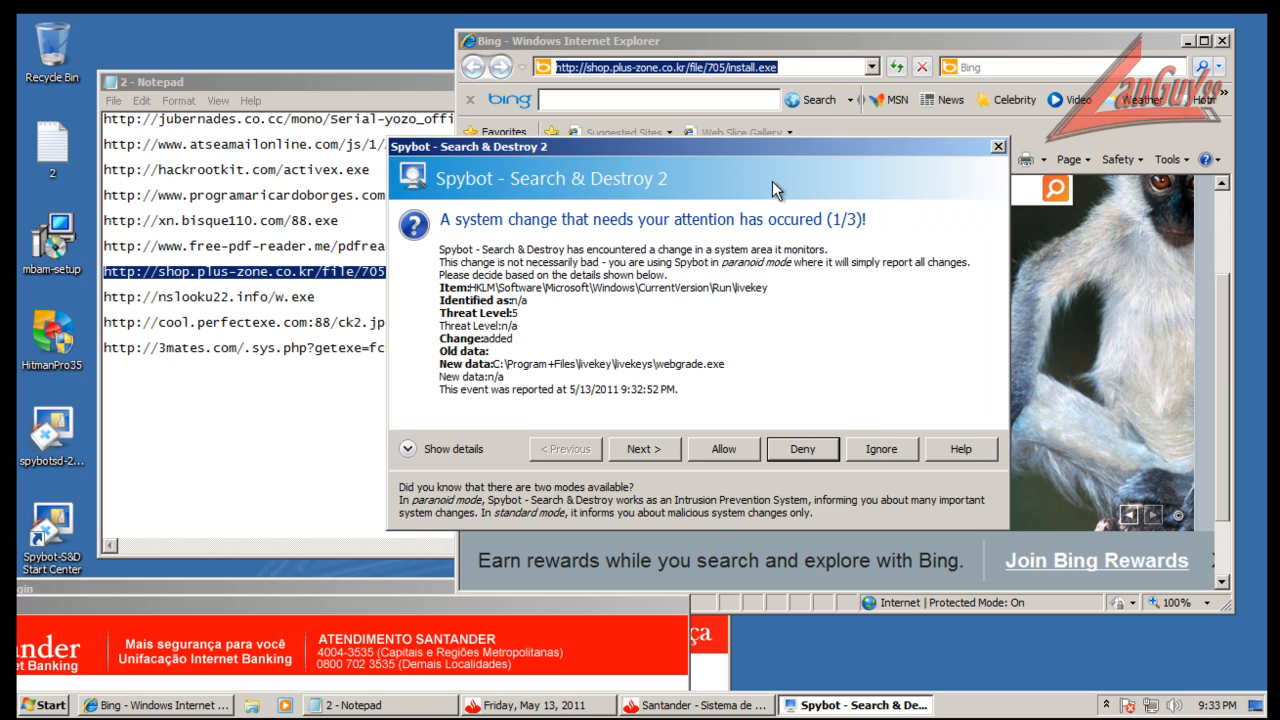
left_click_drag(771, 154, 697, 158)
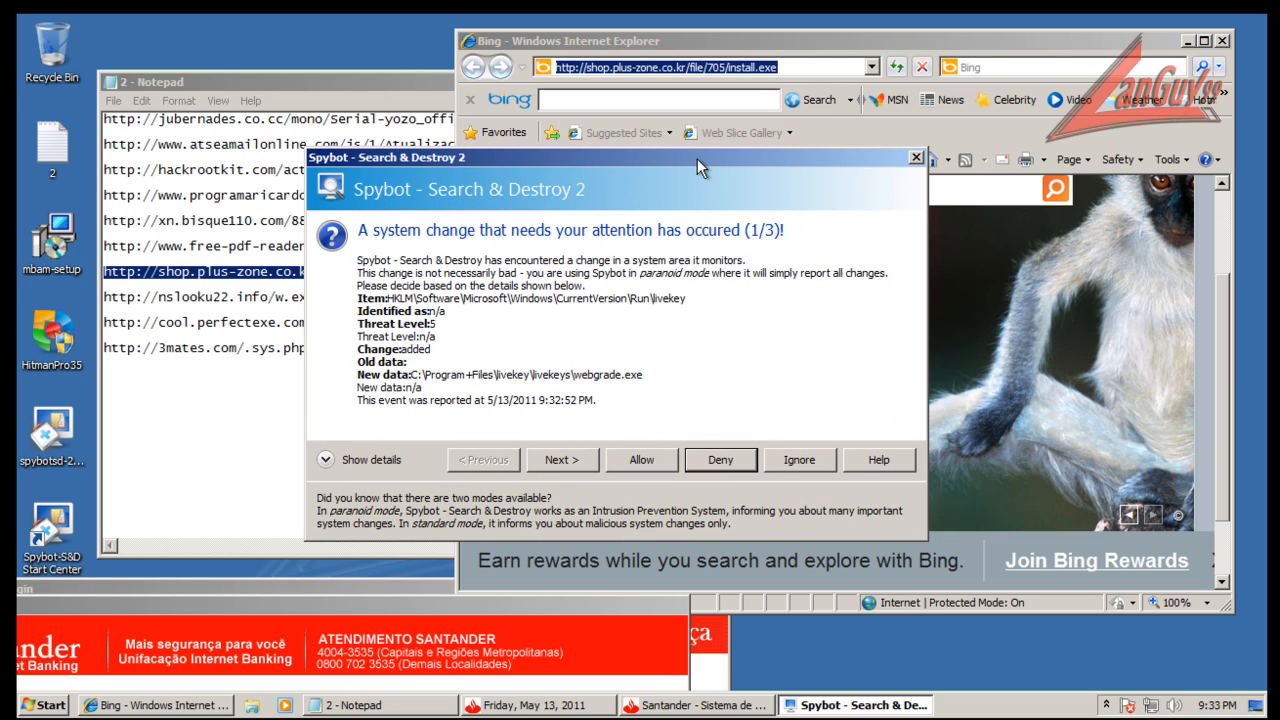
left_click(388, 464)
left_click(385, 477)
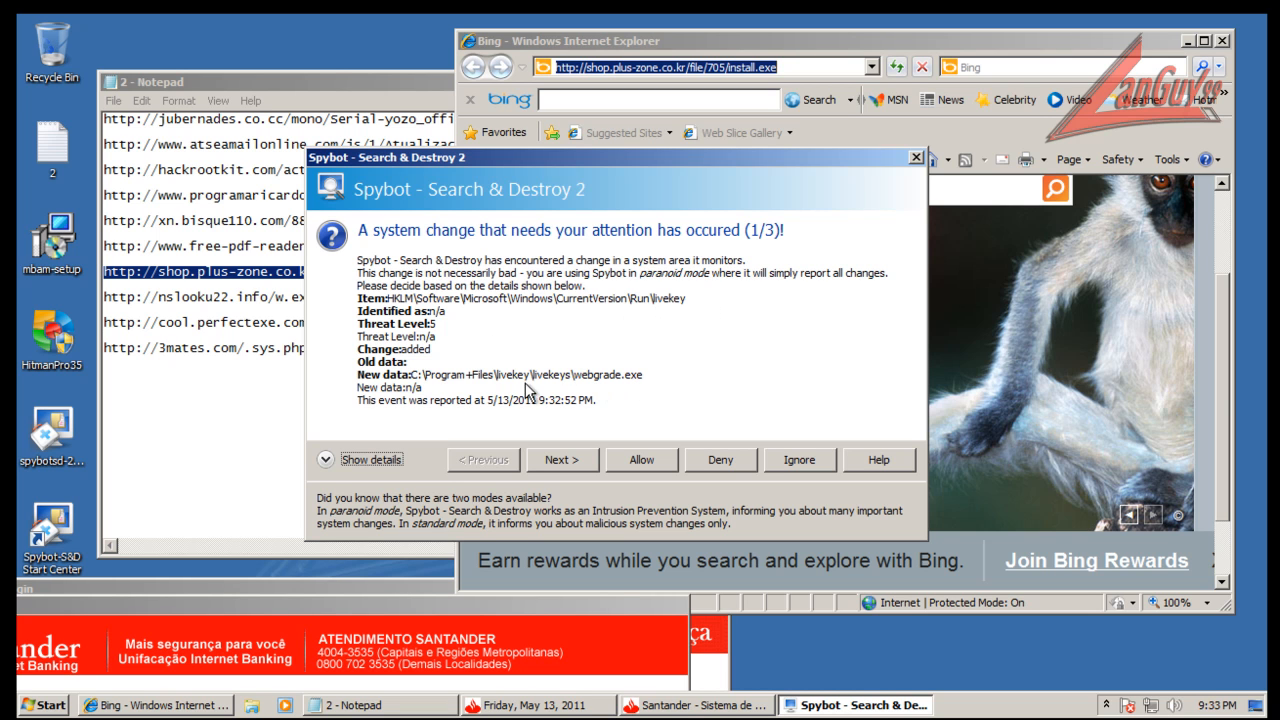
Deny the livekey autostart entry and the deleted ITBar7Layout toolbar value reported by Spybot.
left_click(709, 452)
left_click(709, 452)
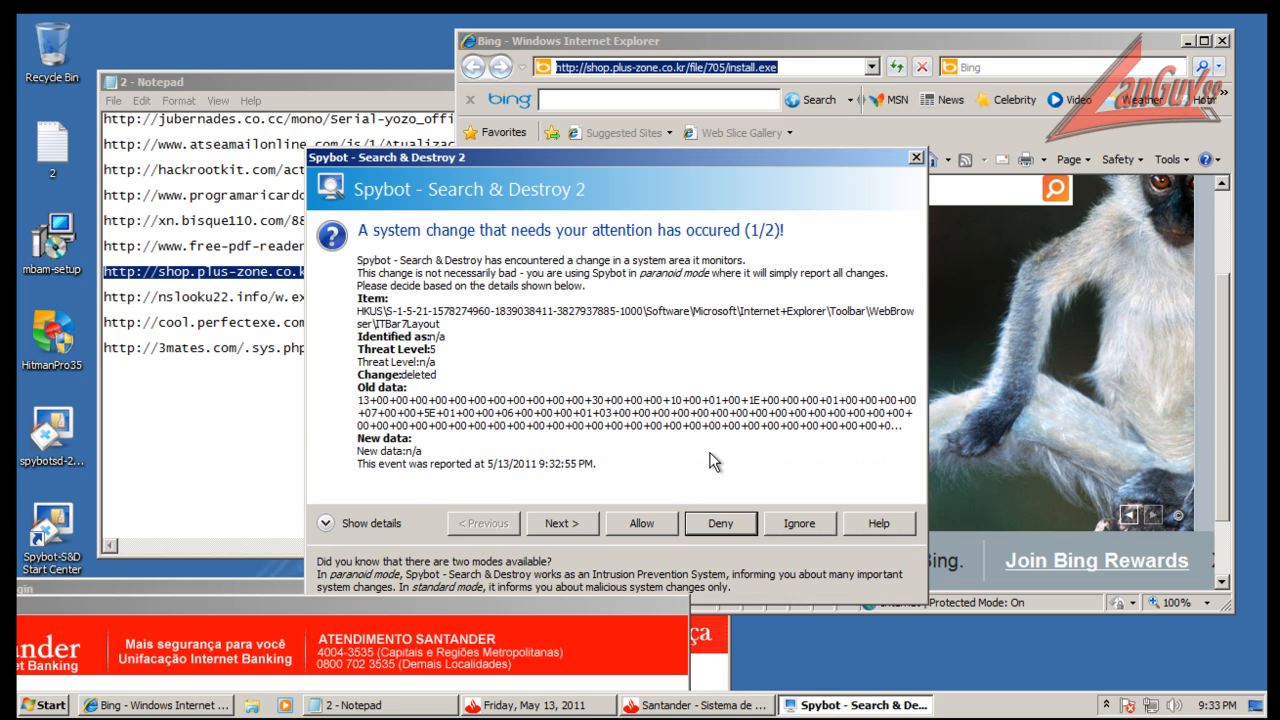
left_click(709, 523)
left_click(709, 527)
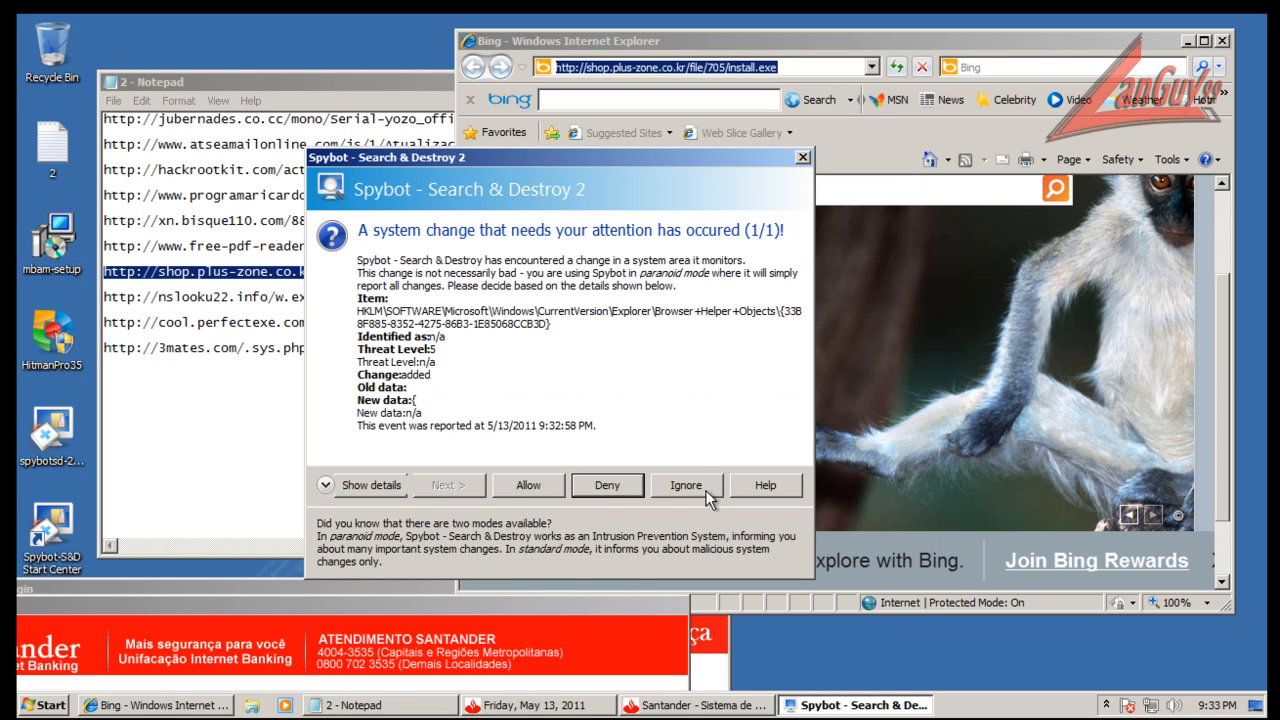
Deny the successive Browser Helper Objects changes reported by Spybot.
left_click(600, 480)
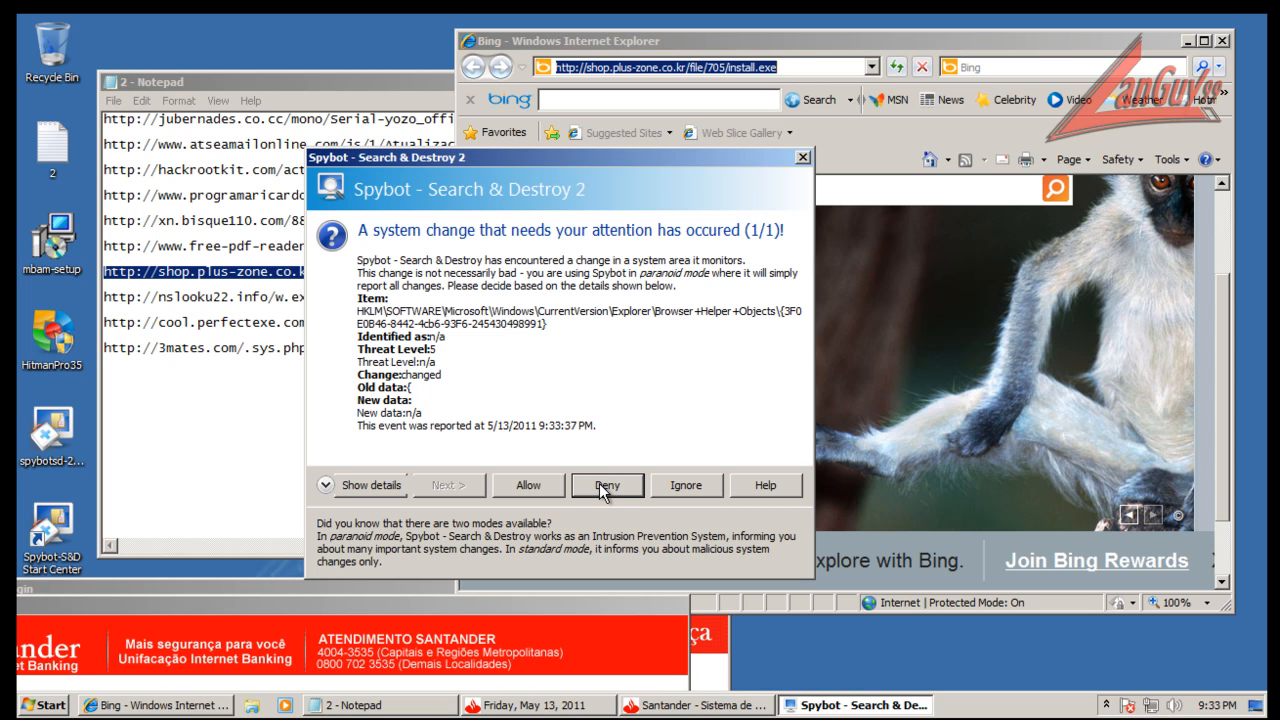
left_click(603, 484)
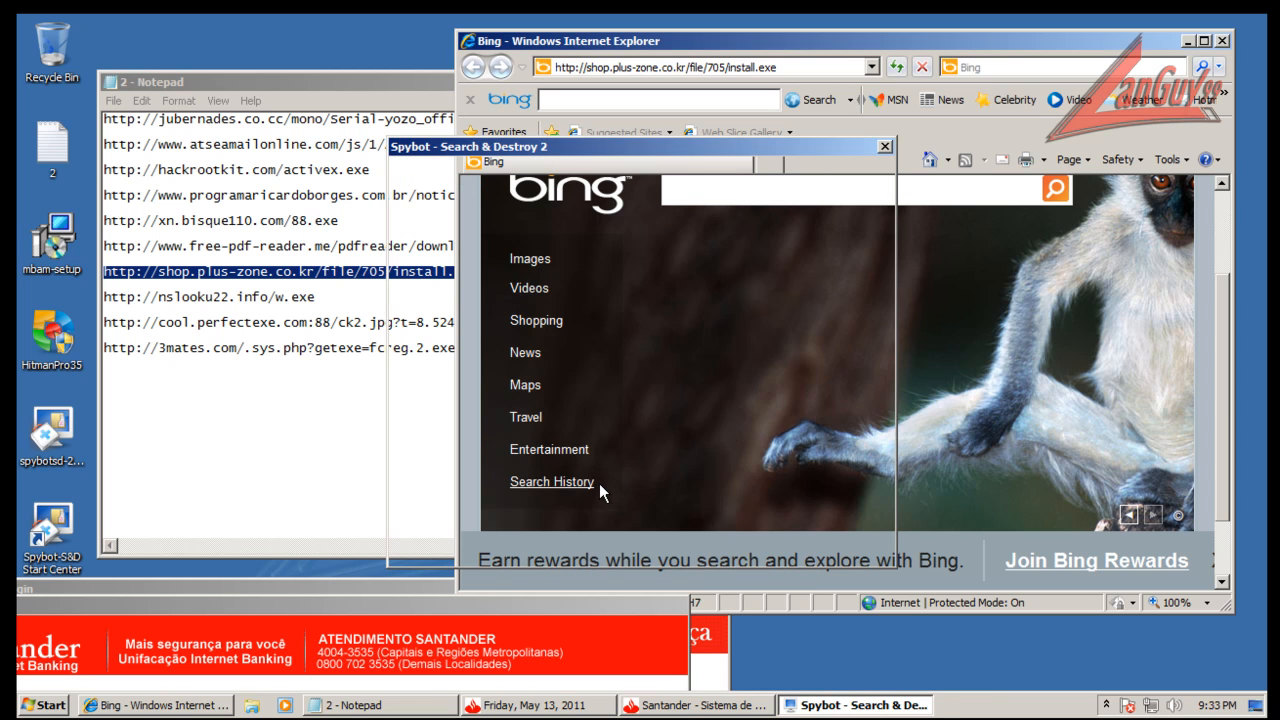
left_click(599, 483)
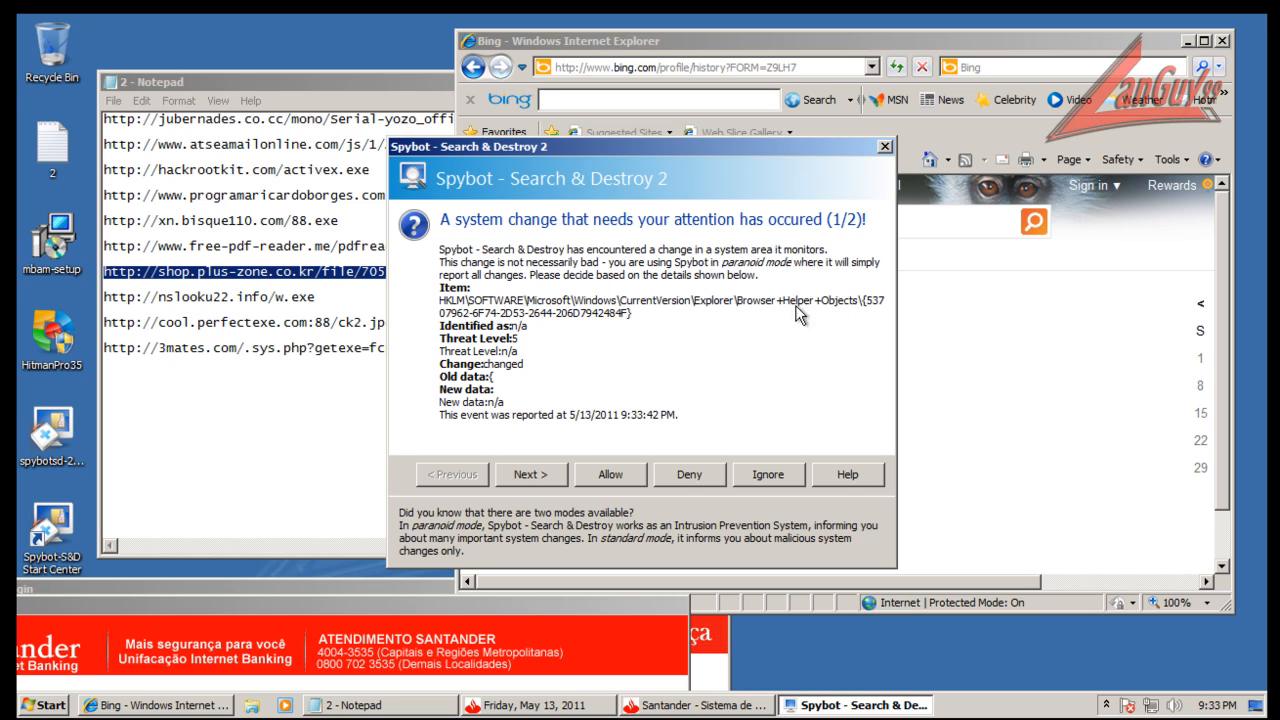
left_click(703, 472)
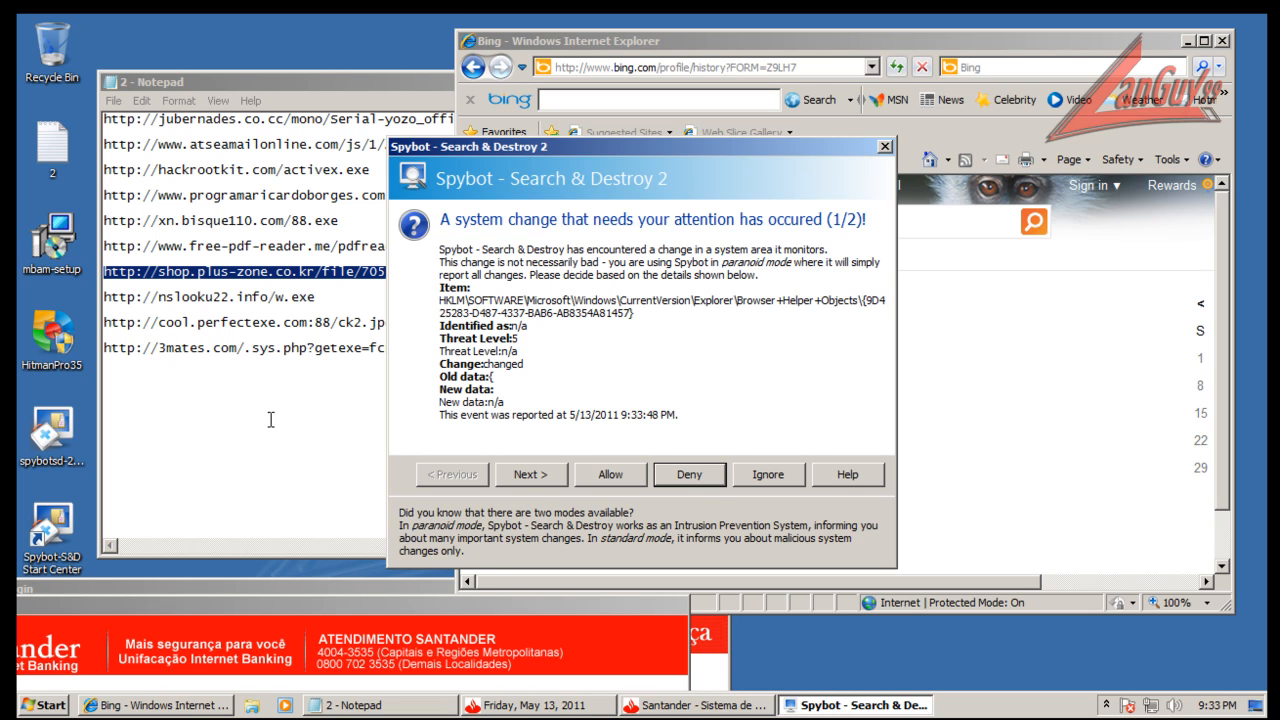
Try to select the nslooku22.info/w.exe address in the Notepad URL list.
left_click(291, 295)
left_click_drag(322, 301, 300, 276)
left_click(322, 293)
key("shift+Home")
left_click(987, 81)
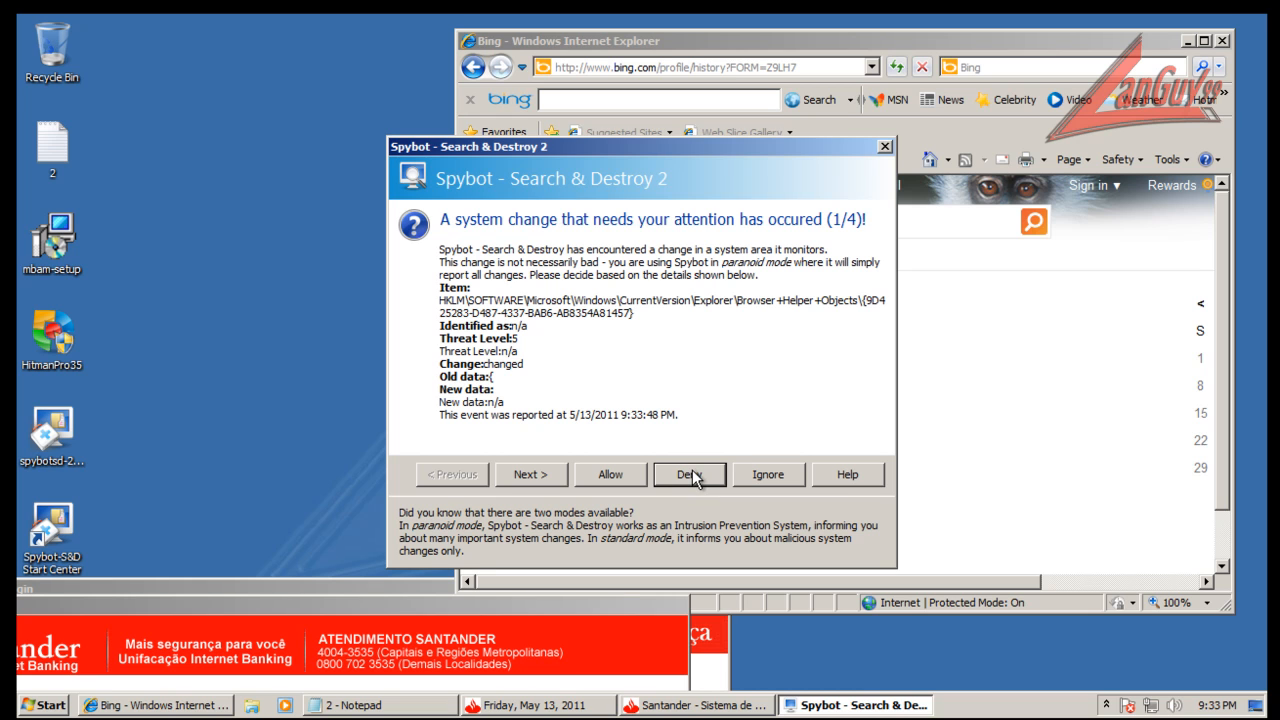
Deny the Browser Helper Objects and URLSearchHooks changes, and try to open Windows Task Manager.
left_click(692, 472)
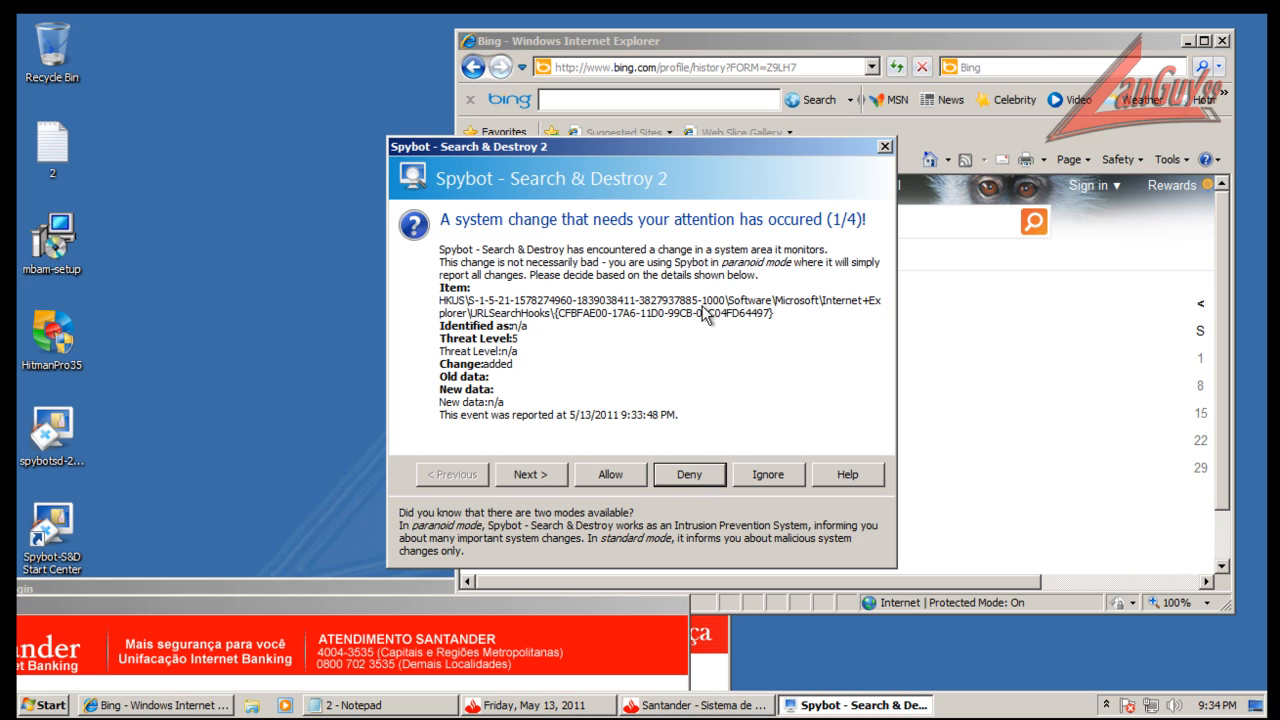
left_click(688, 476)
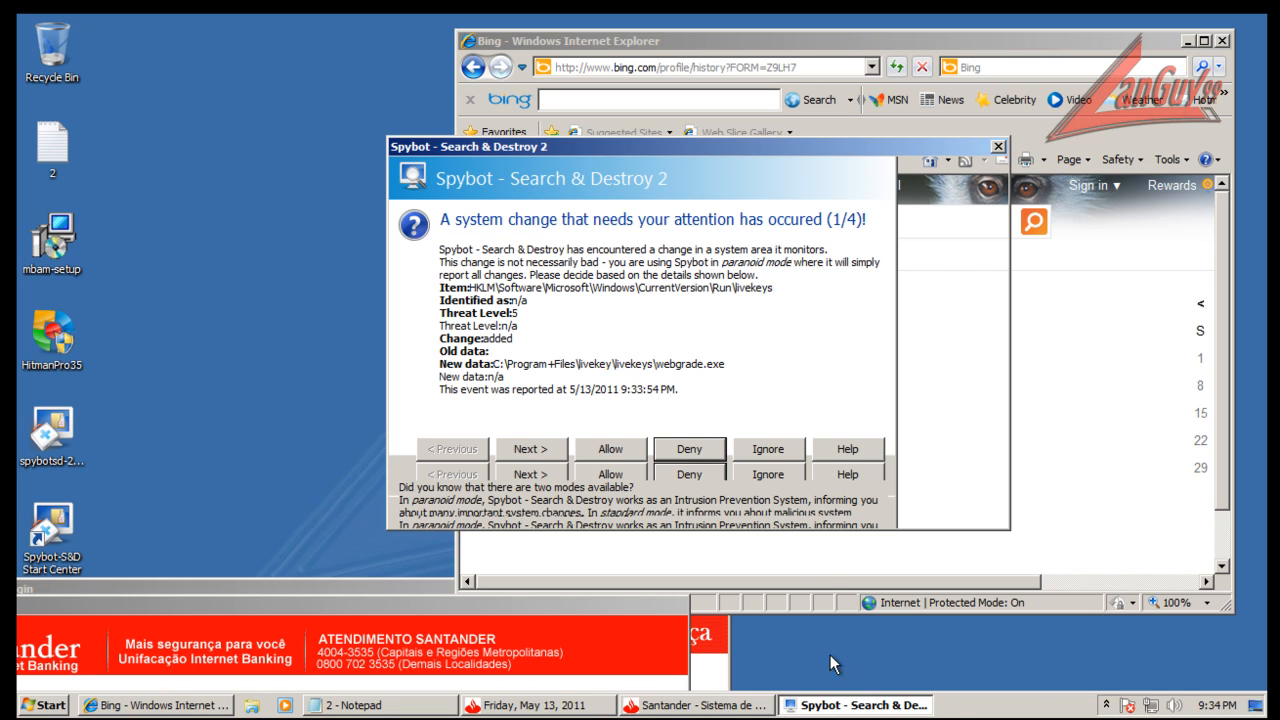
right_click(988, 705)
left_click(1014, 660)
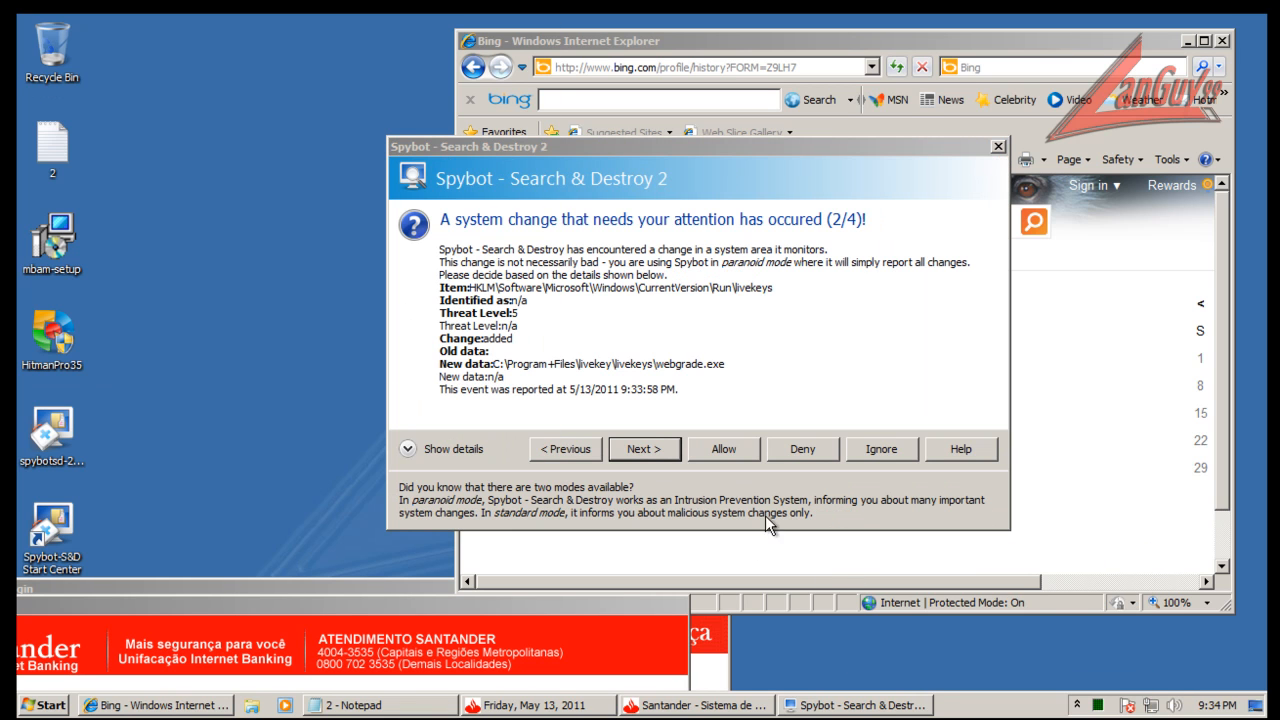
right_click(978, 704)
left_click(1005, 651)
Deny the livekeys and livekey autostart entries plus the ITBar7Layout and URLSearchHooks changes in Spybot's alerts.
left_click(789, 452)
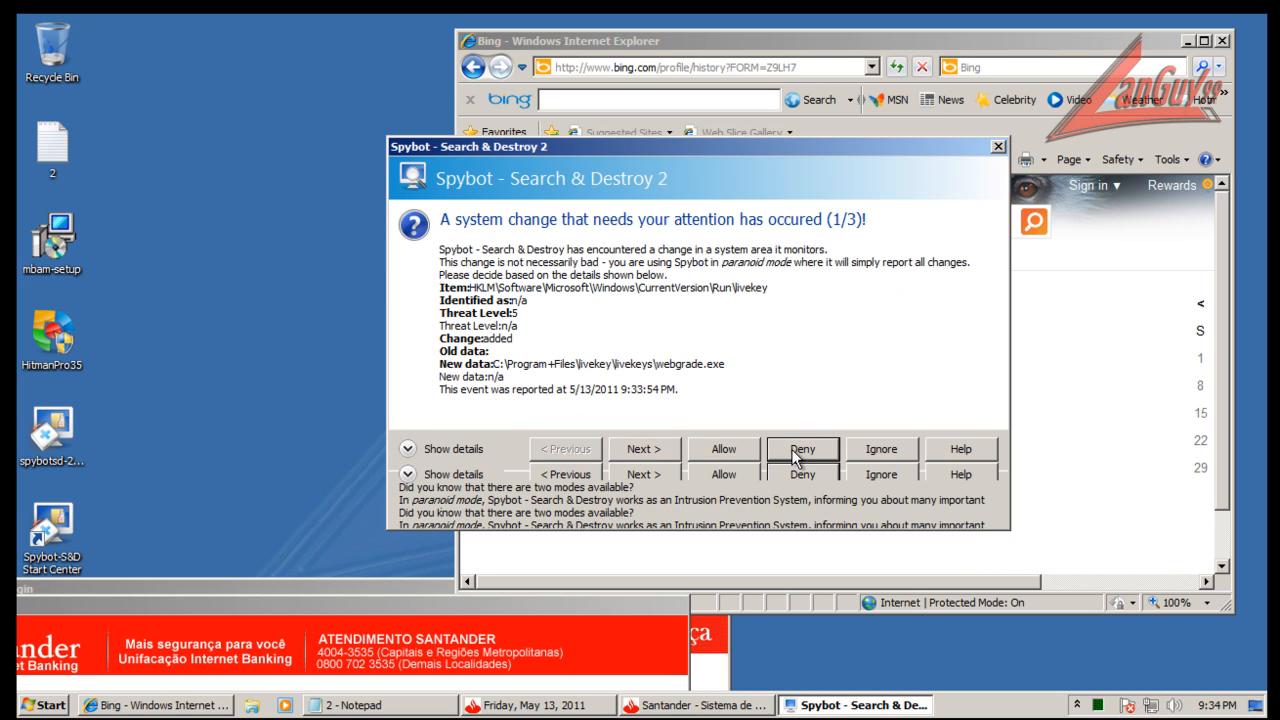
left_click(795, 452)
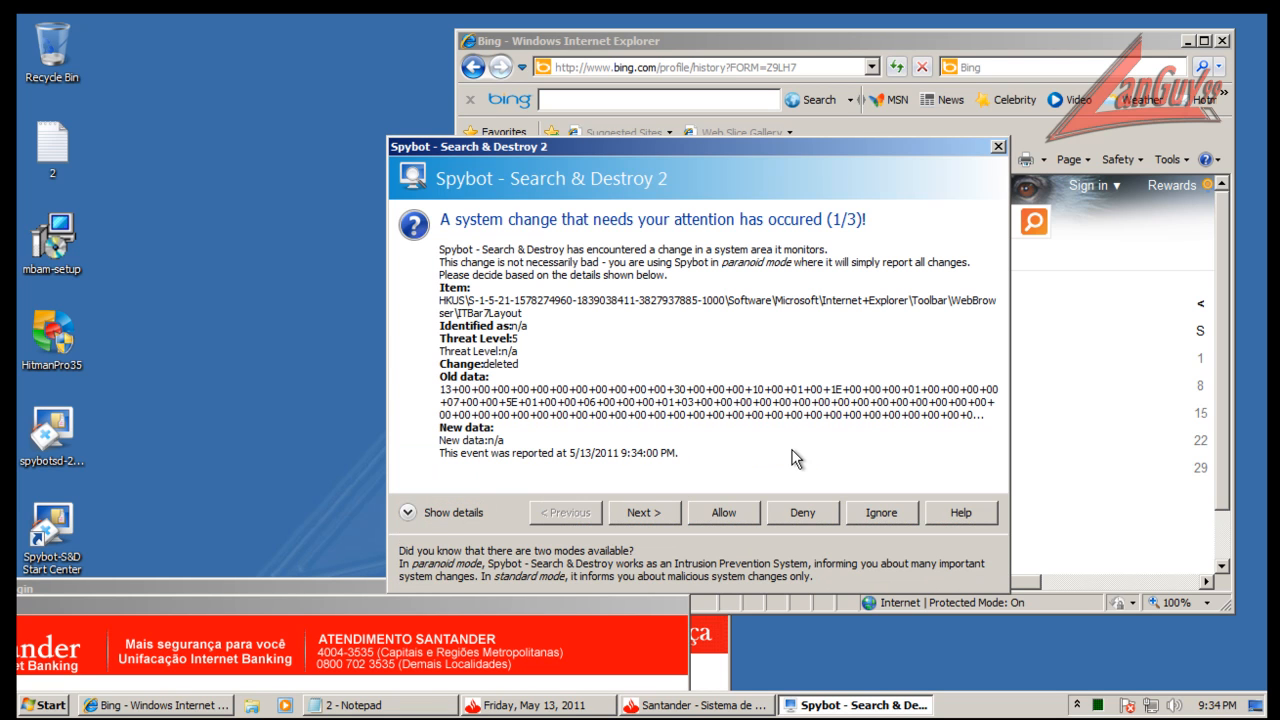
left_click(803, 512)
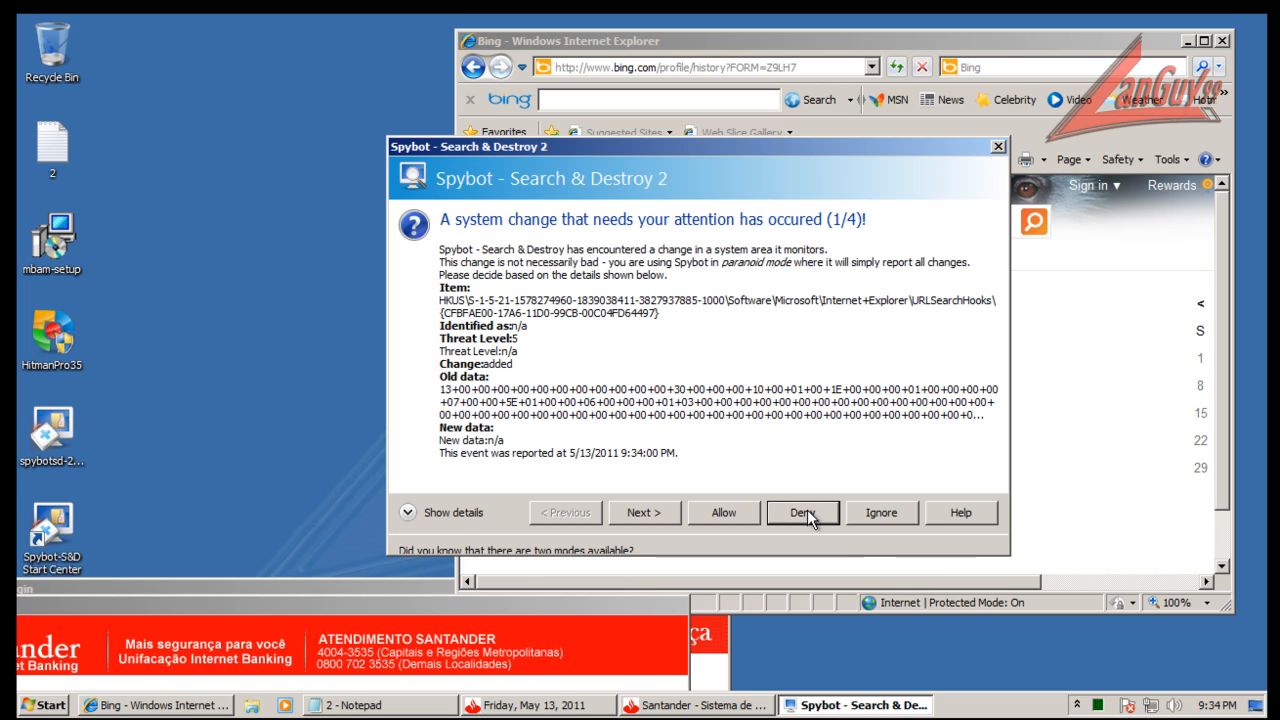
left_click(797, 484)
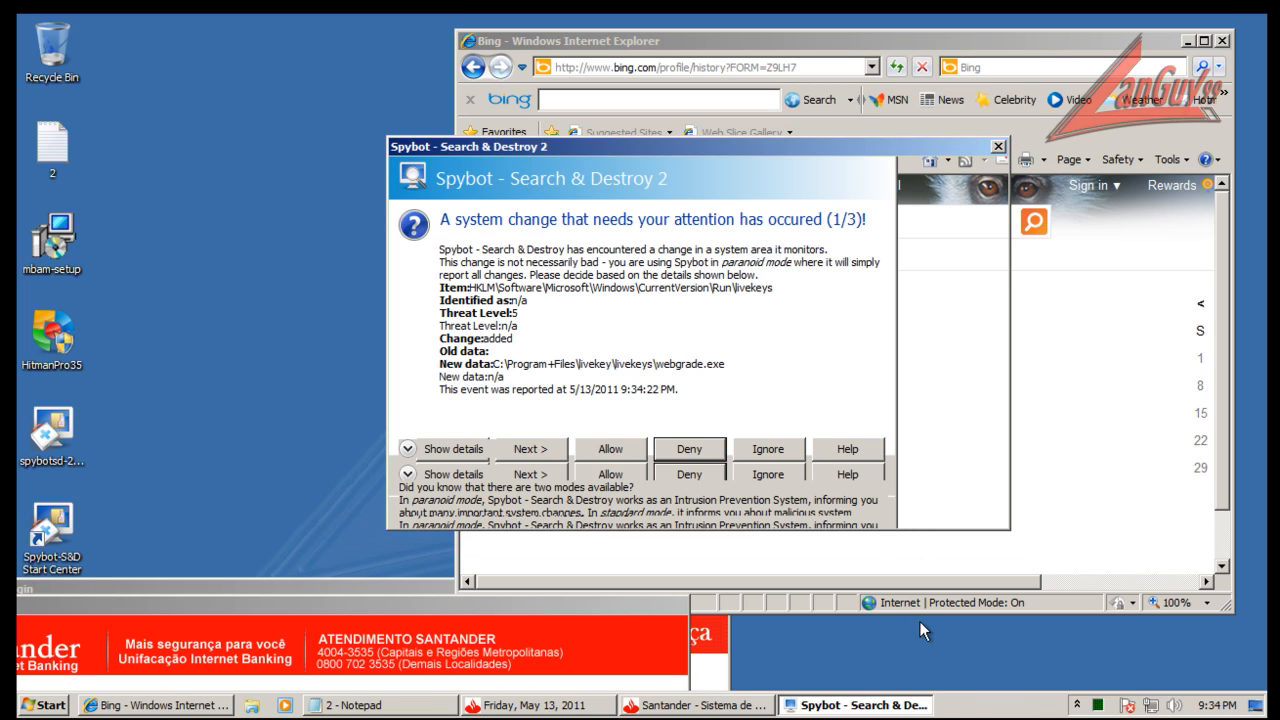
Try to open Windows Task Manager and reach the Windows shutdown options despite the recurring Spybot alerts.
right_click(972, 711)
left_click(1000, 650)
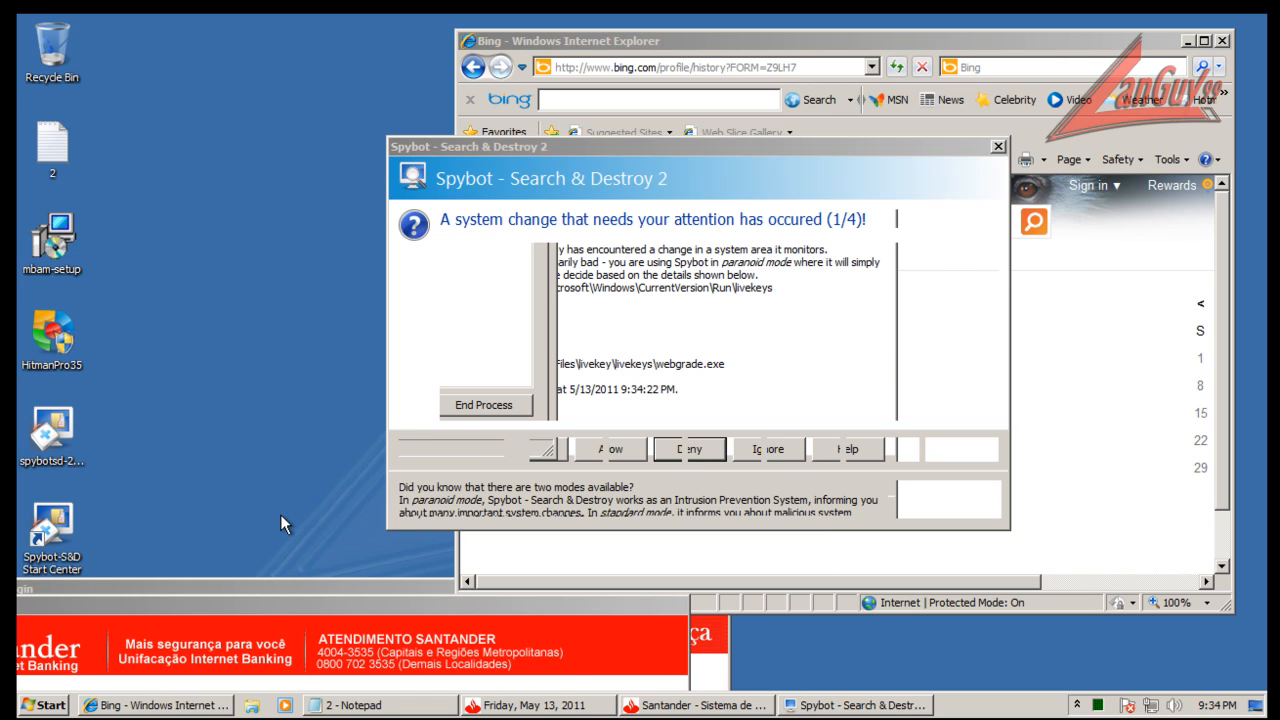
left_click(44, 705)
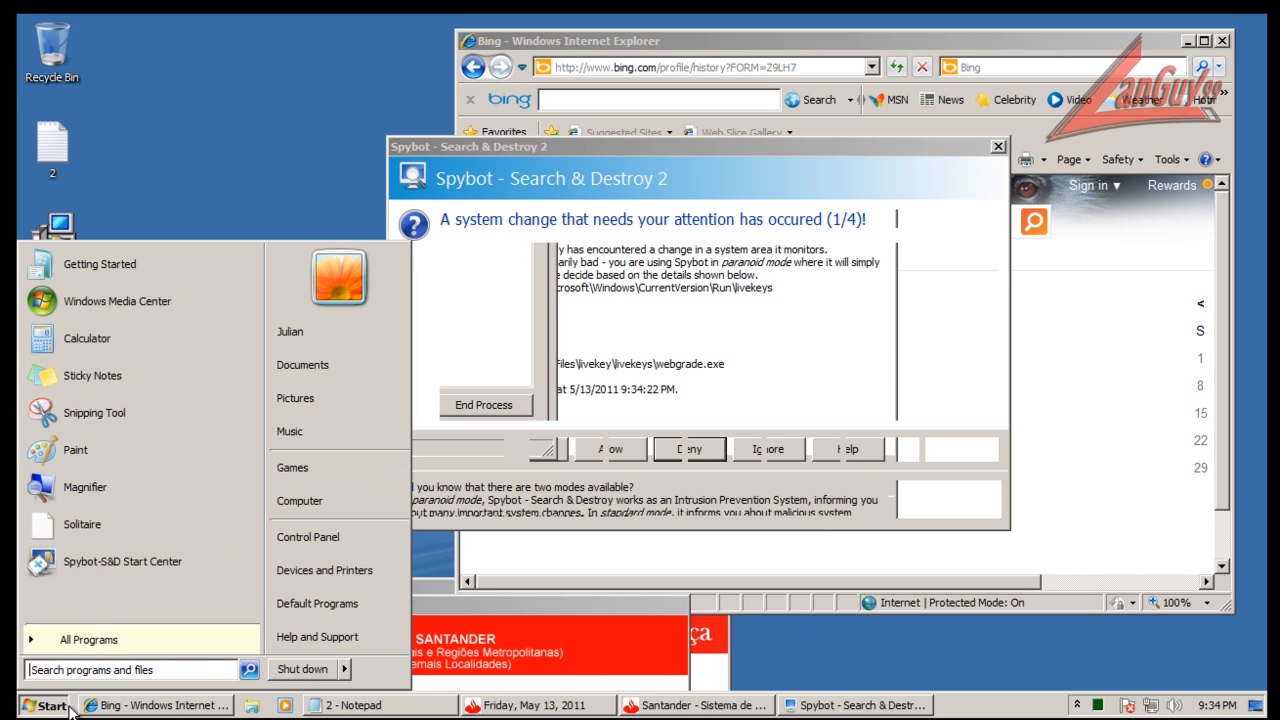
left_click(350, 671)
Deny the recurring livekeys, livekey, ITBar7Layout and URLSearchHooks changes once more.
left_click(815, 418)
left_click(809, 451)
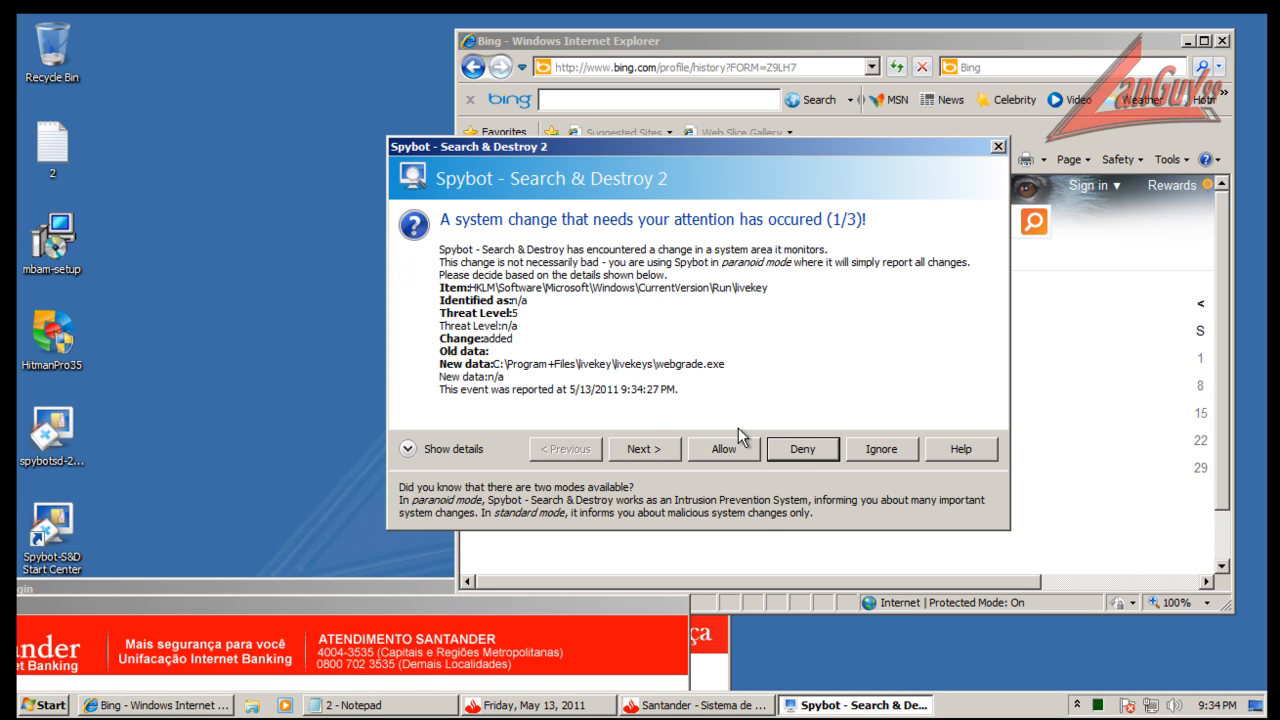
left_click(810, 450)
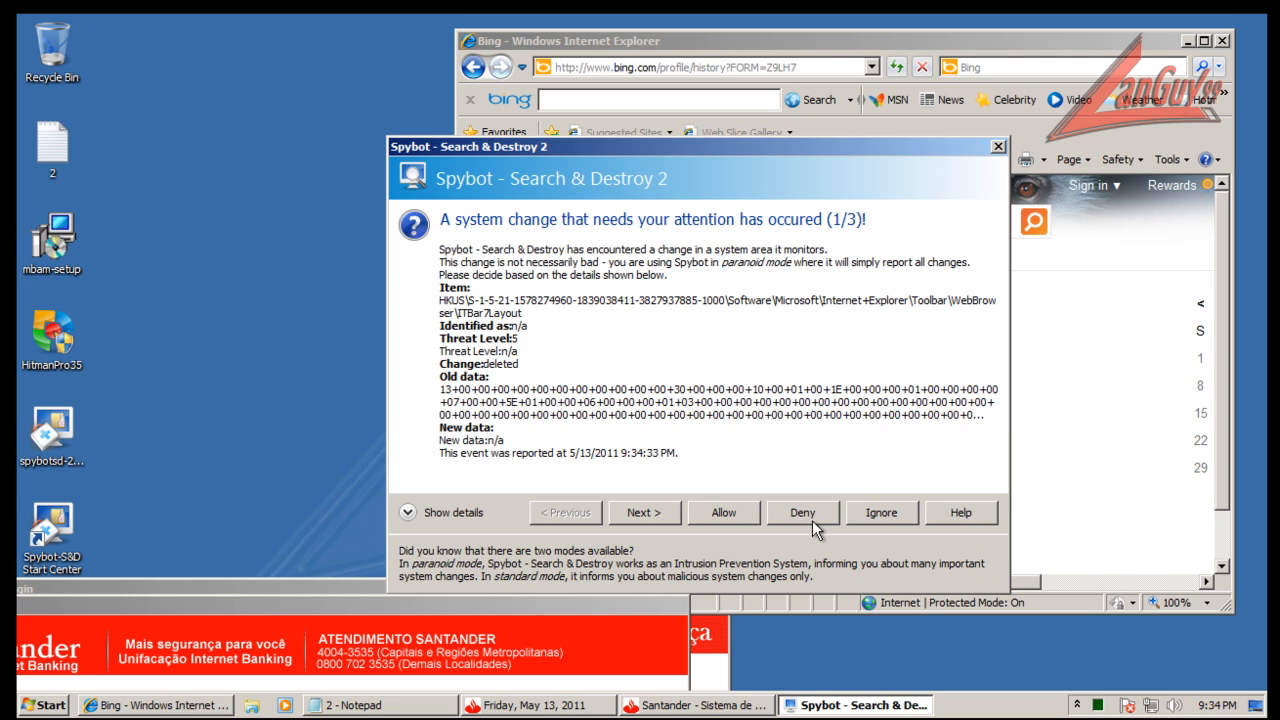
left_click(812, 514)
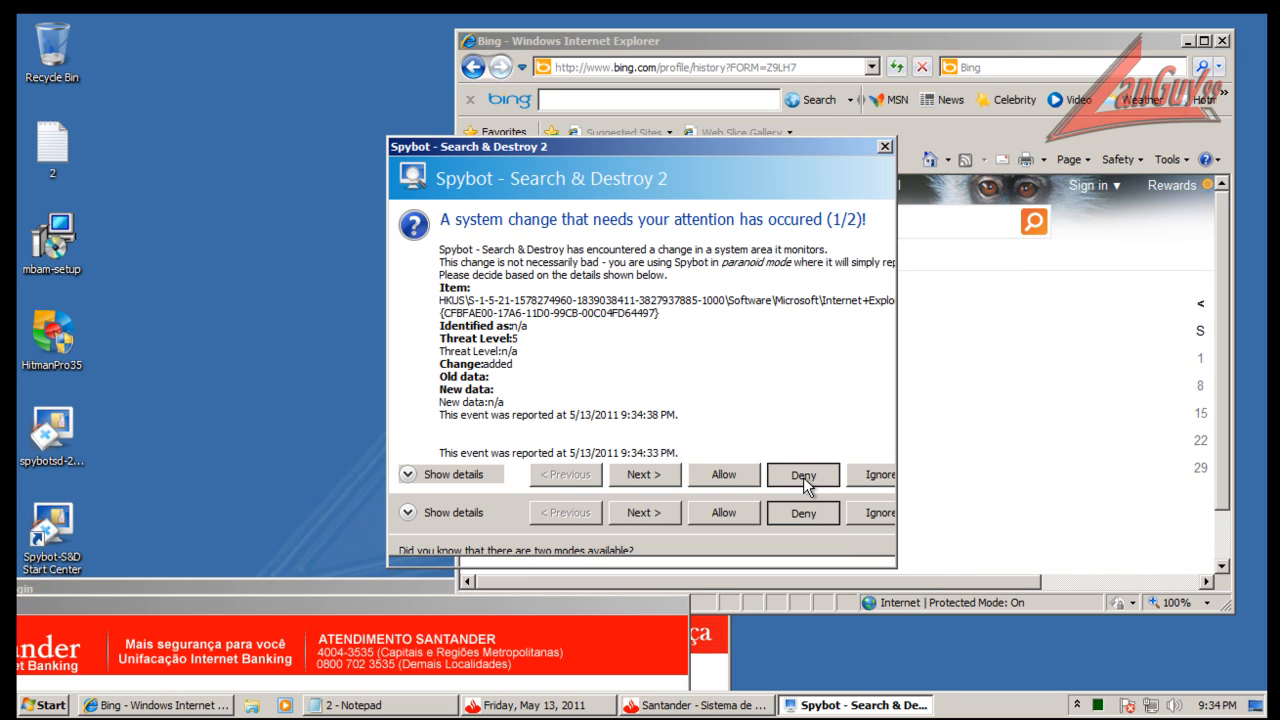
left_click(803, 476)
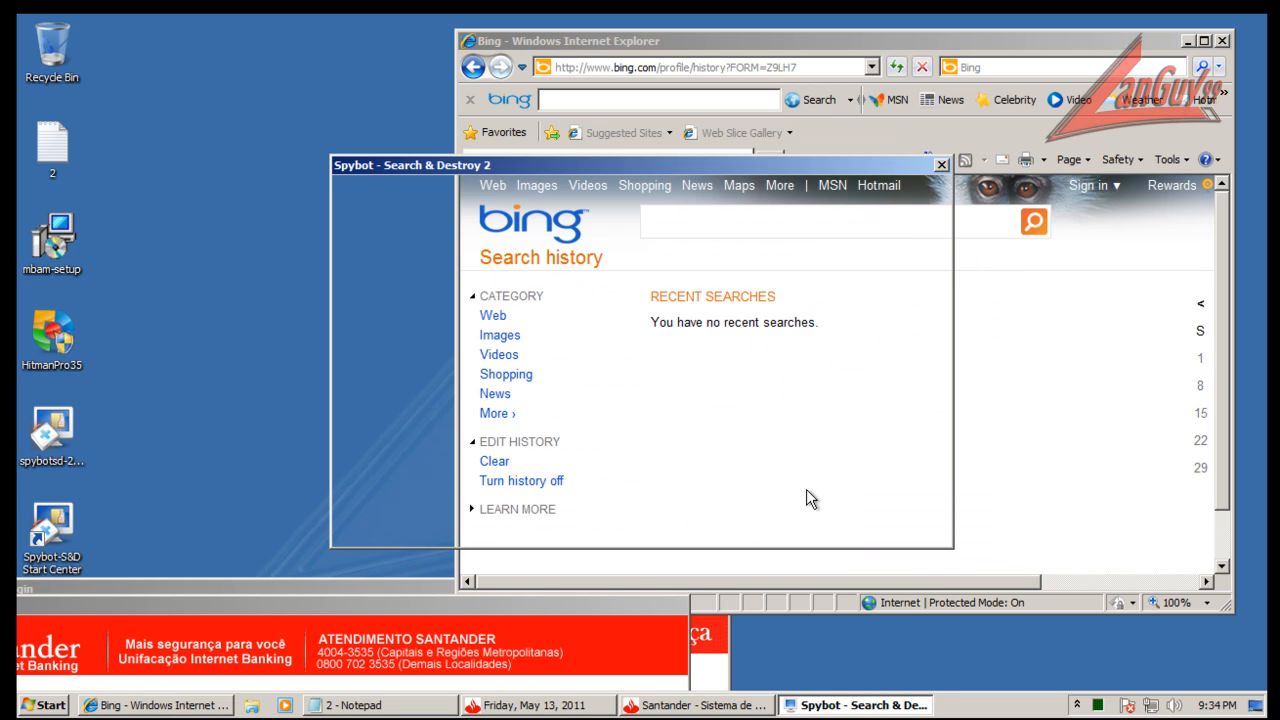
Restart Windows, forcing the programs that are still open to close.
left_click(48, 708)
mouse_move(347, 668)
left_click(395, 642)
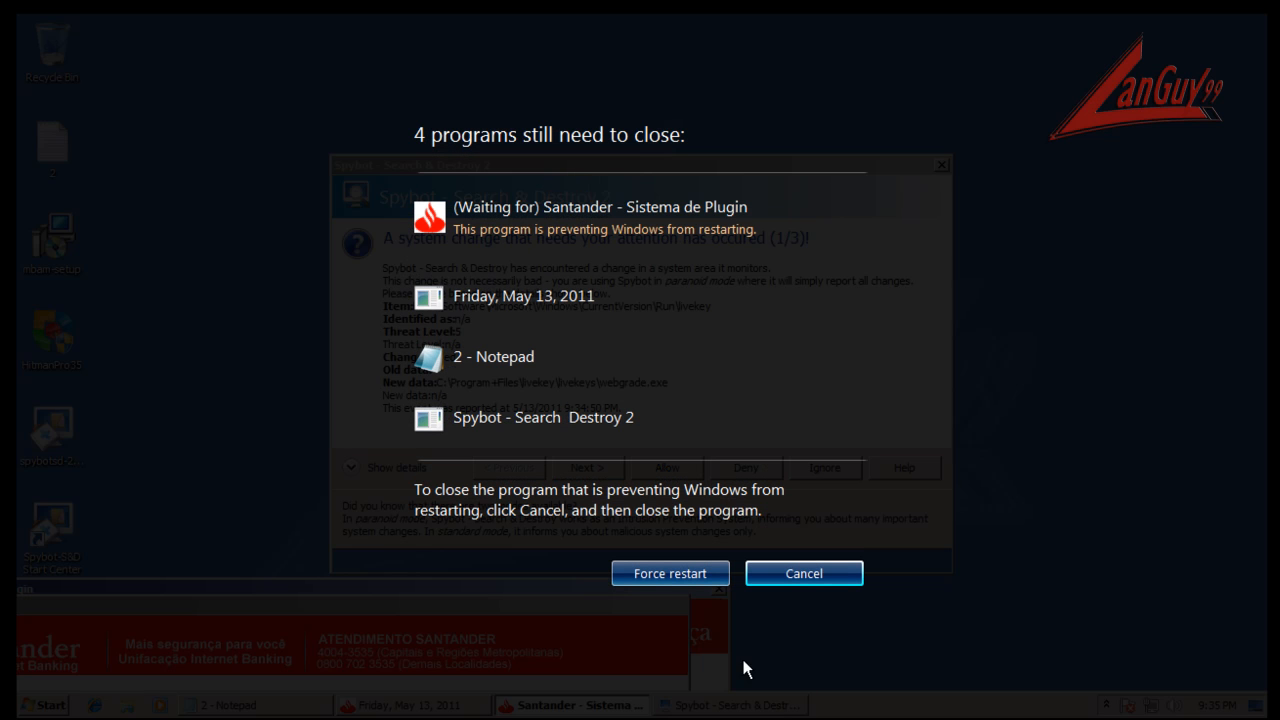
left_click(690, 576)
left_click(690, 581)
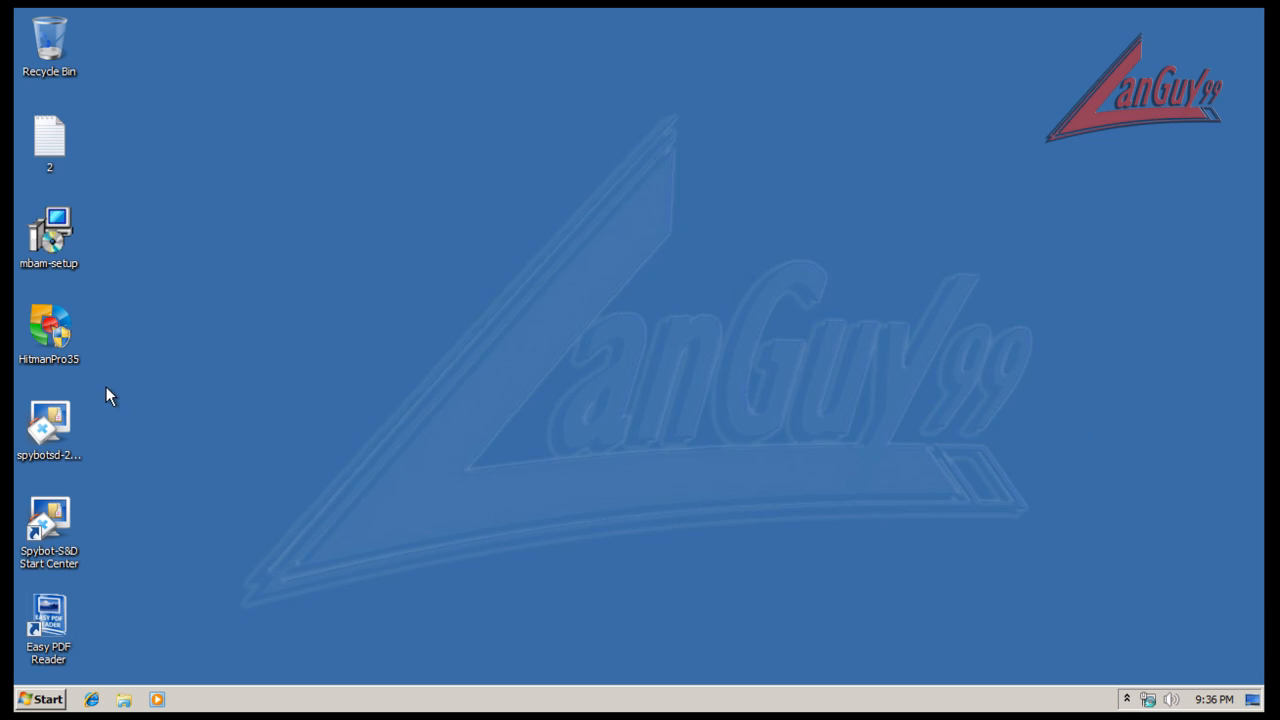
Open the system scan from Spybot-S&D Start Center, look through its task list, and move and widen the Scan window.
left_click(48, 521)
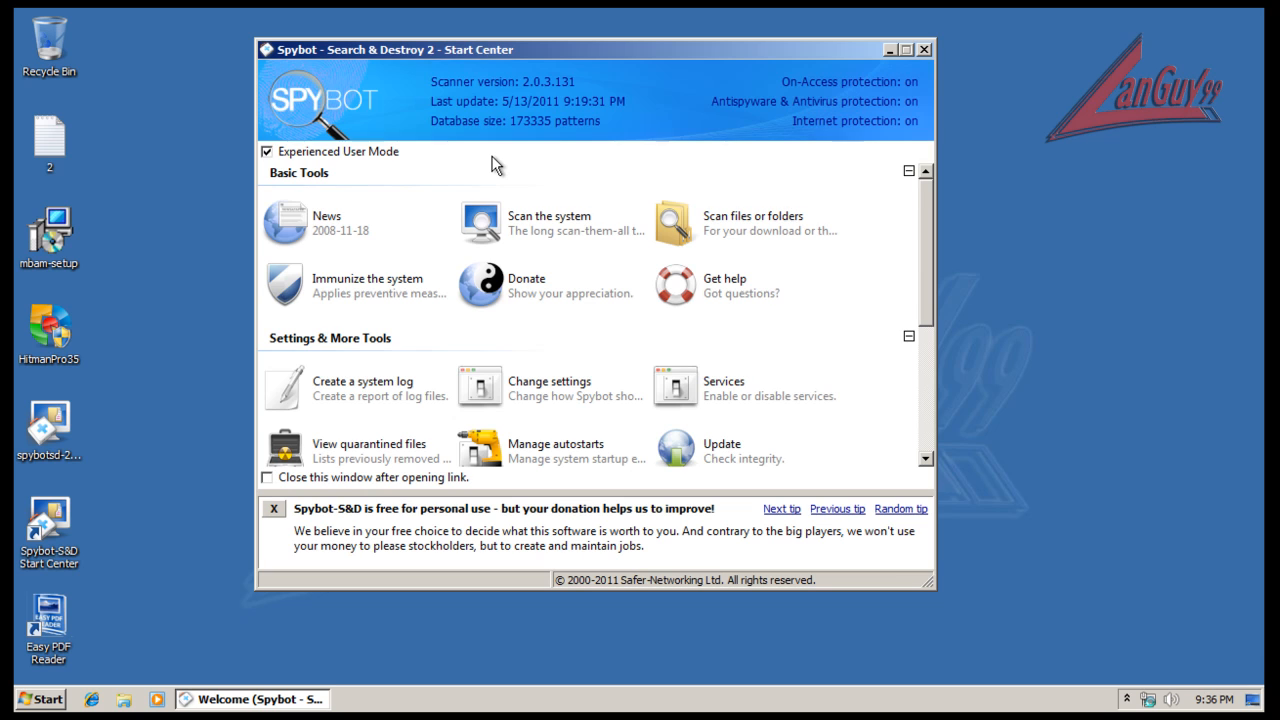
left_click(495, 228)
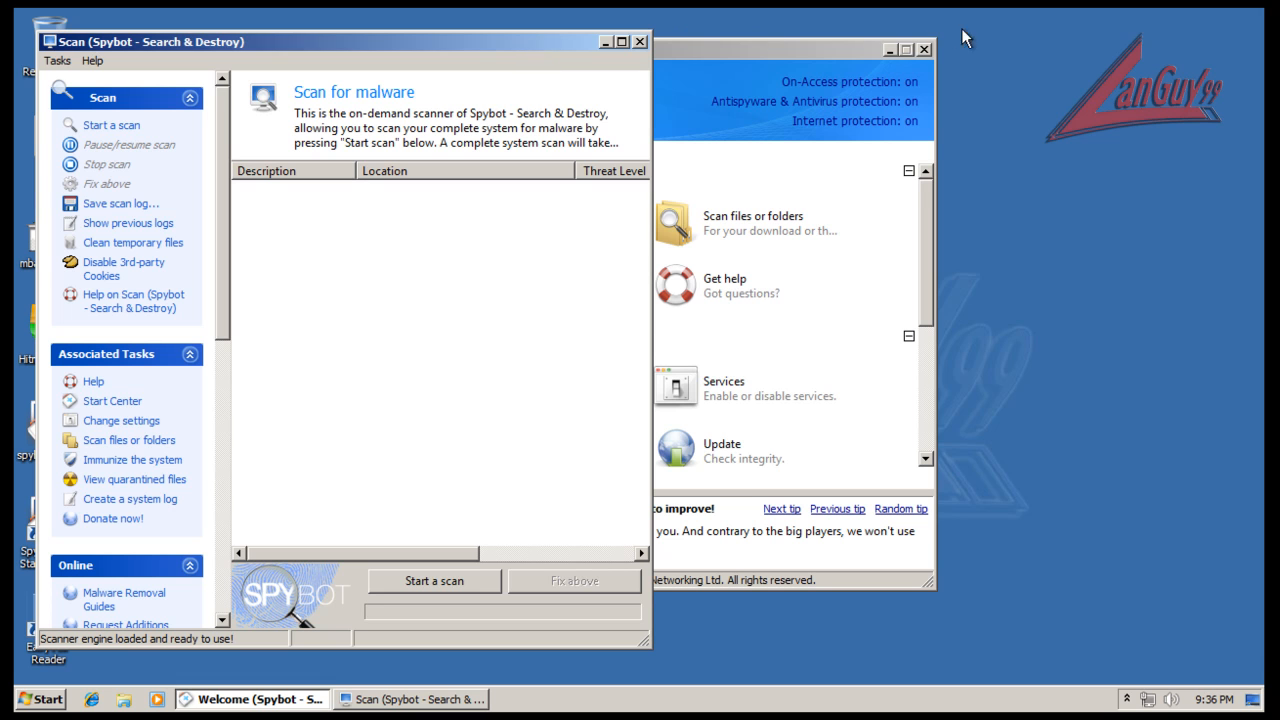
left_click(927, 54)
left_click_drag(540, 53, 666, 48)
left_click_drag(354, 151, 314, 512)
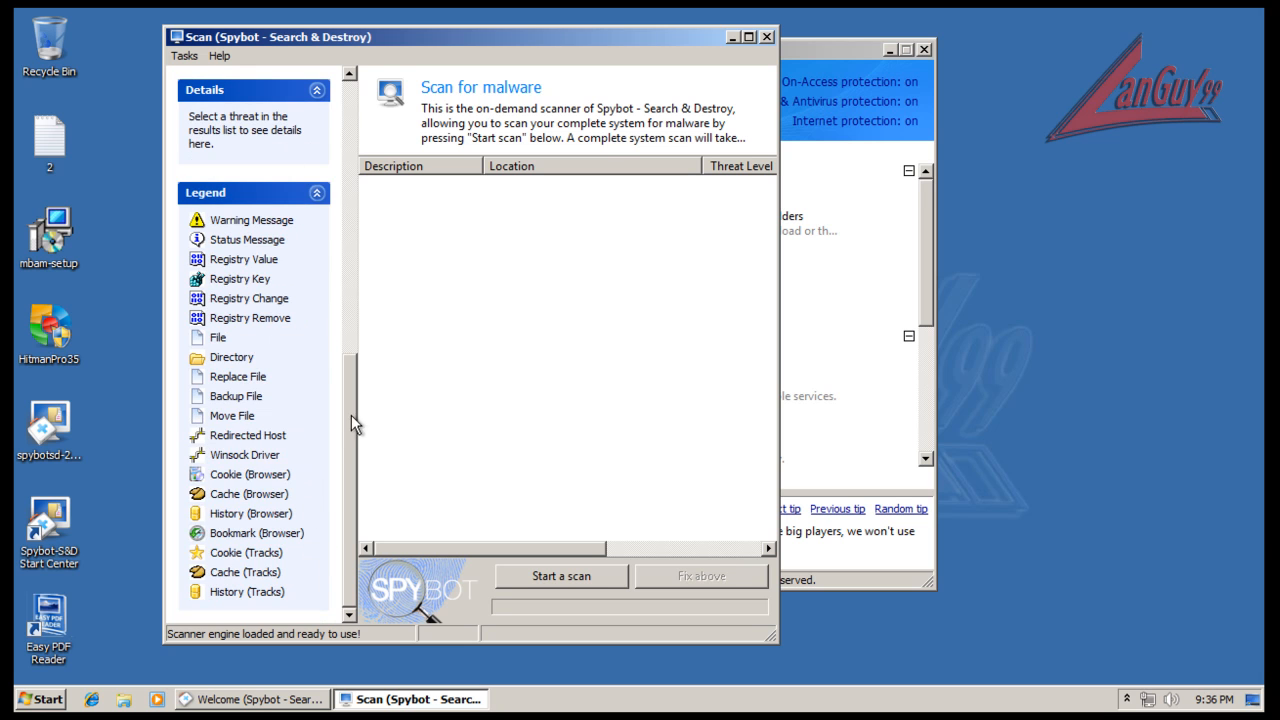
left_click_drag(357, 377, 393, 100)
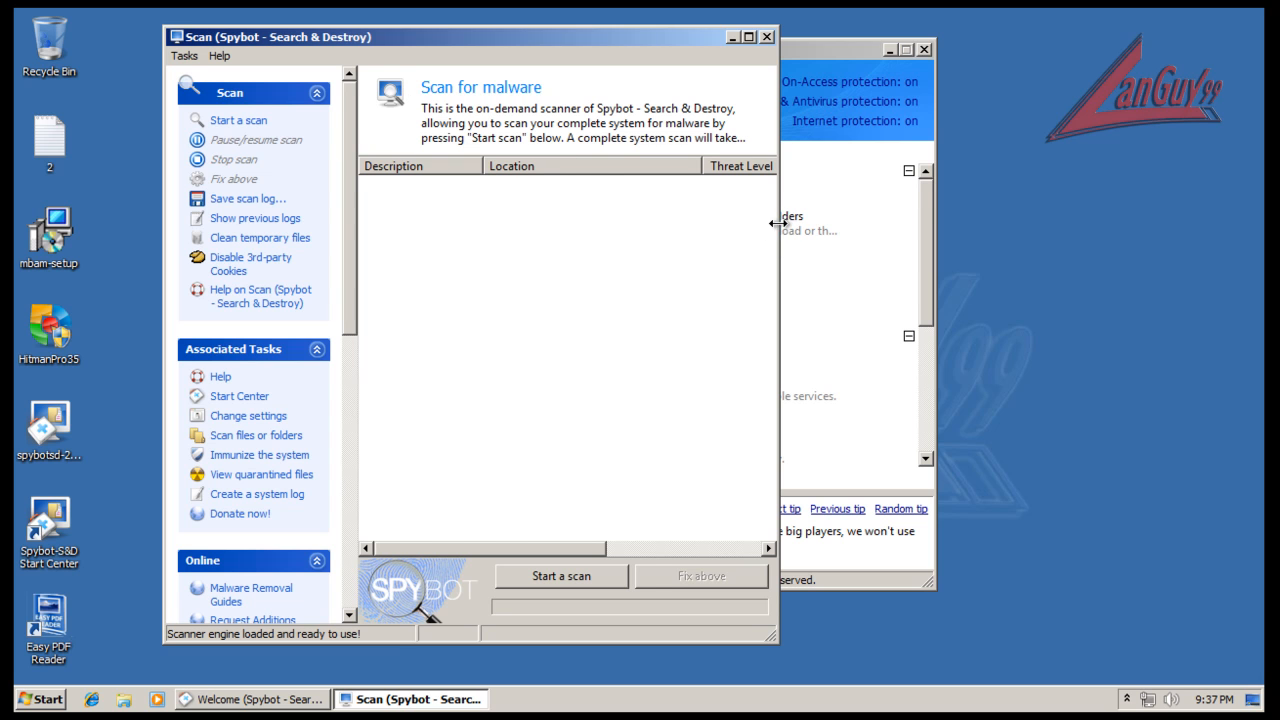
left_click_drag(778, 223, 938, 223)
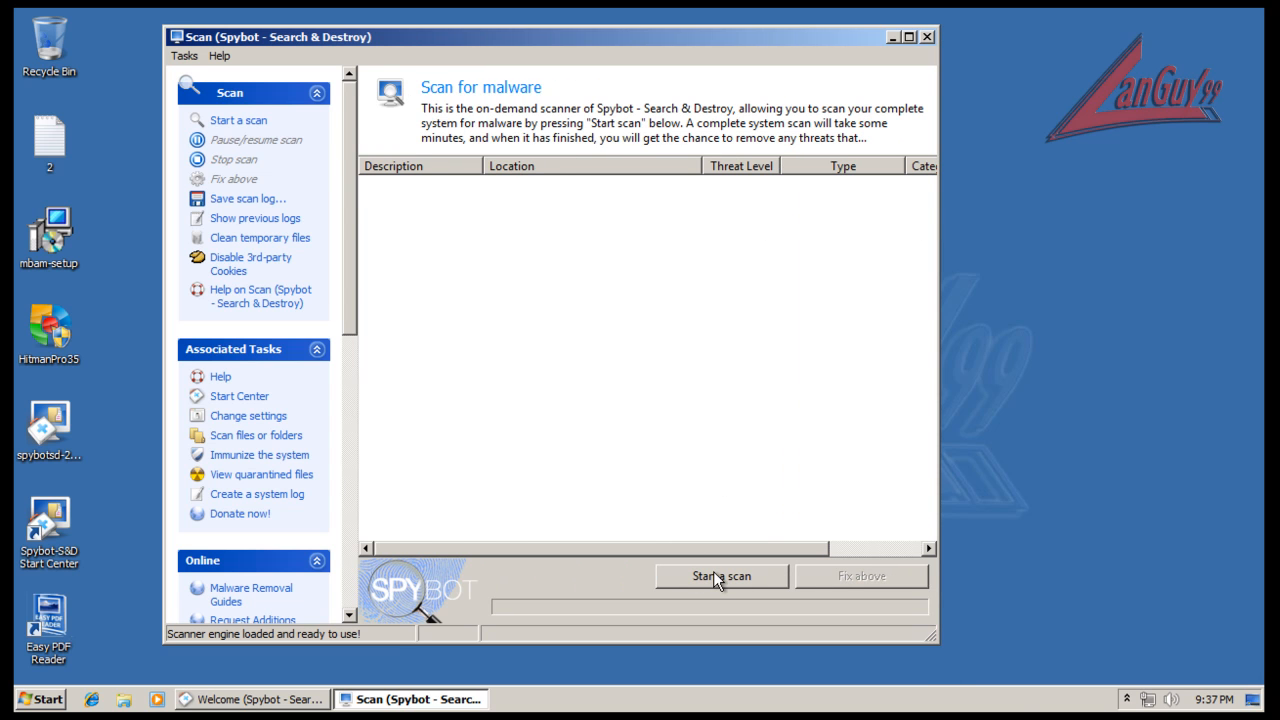
Check that Spybot is running in the notification area and start a Standard System Scan.
left_click(1127, 699)
right_click(1114, 627)
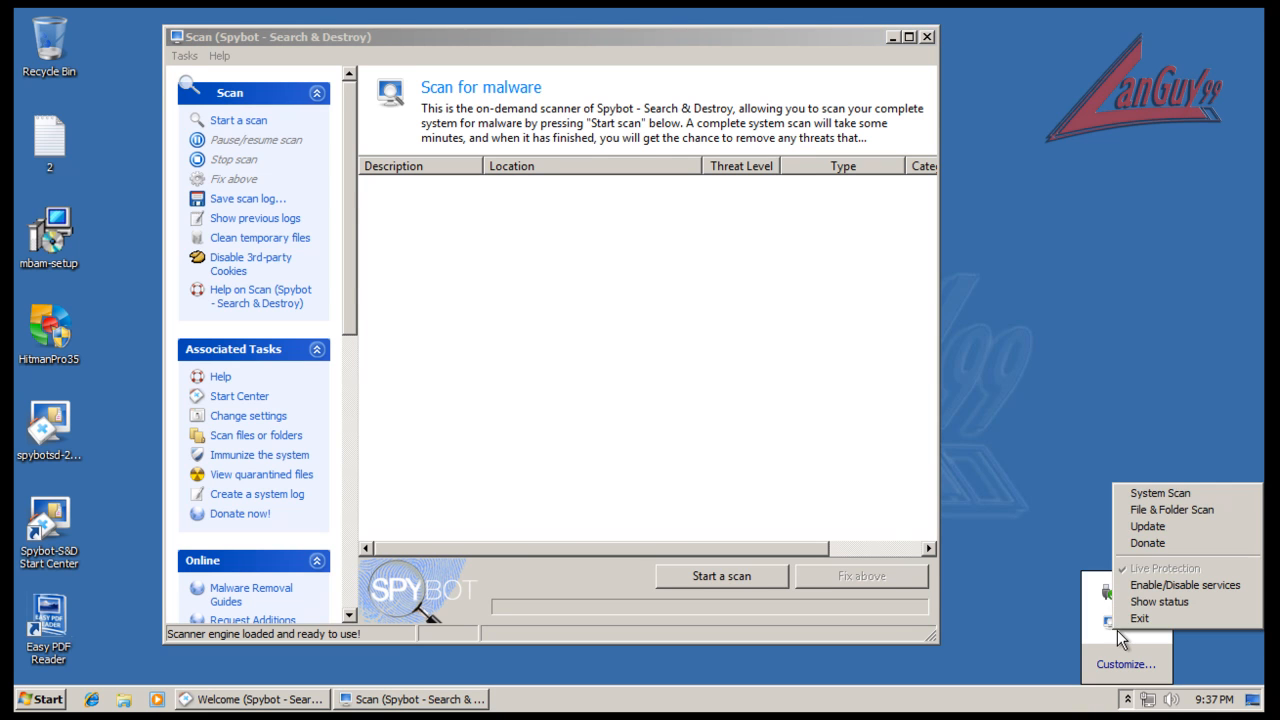
left_click(741, 445)
left_click(743, 572)
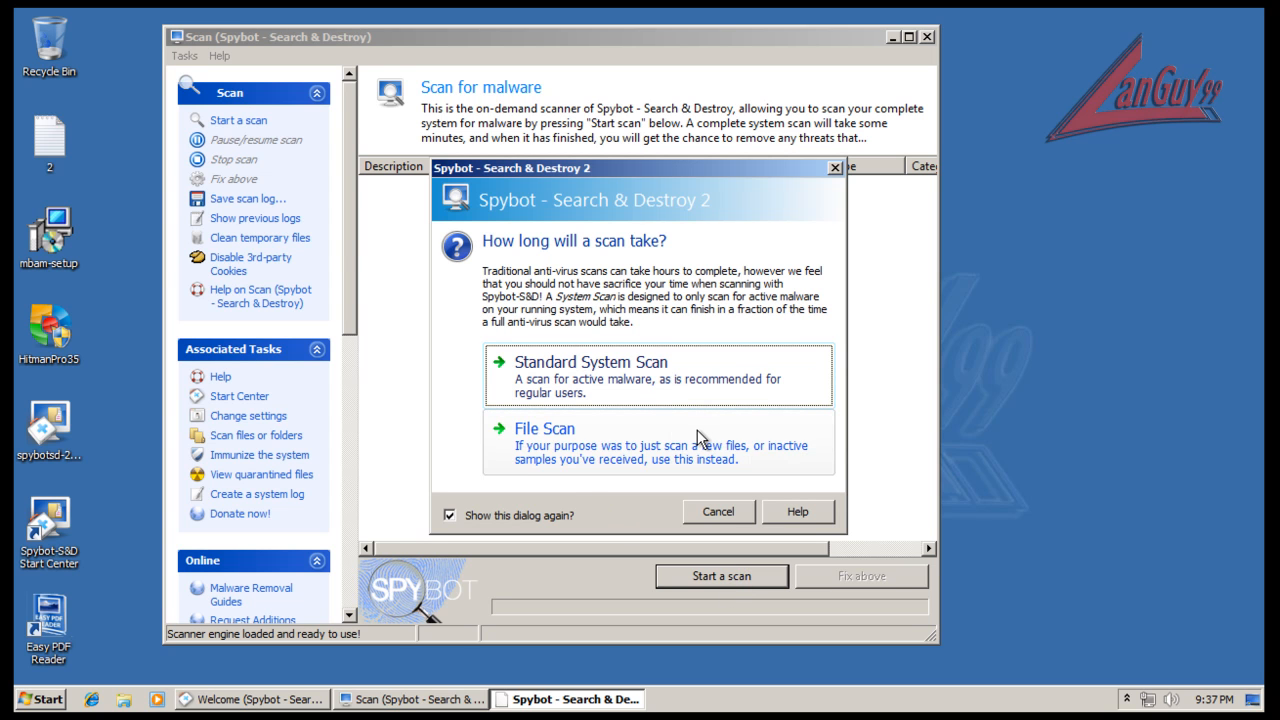
left_click(681, 368)
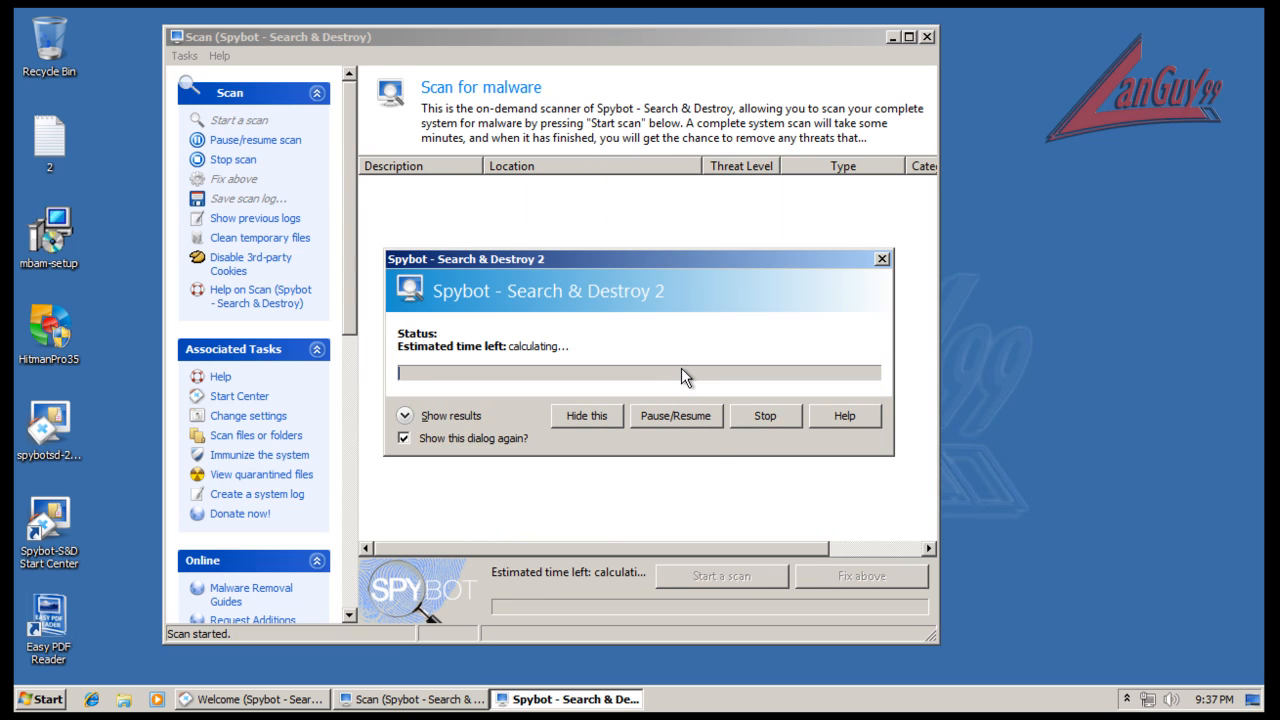
Show the results in the scan progress dialog, move the dialog slightly, and close the Start Center window.
left_click(452, 417)
left_click_drag(646, 258, 622, 245)
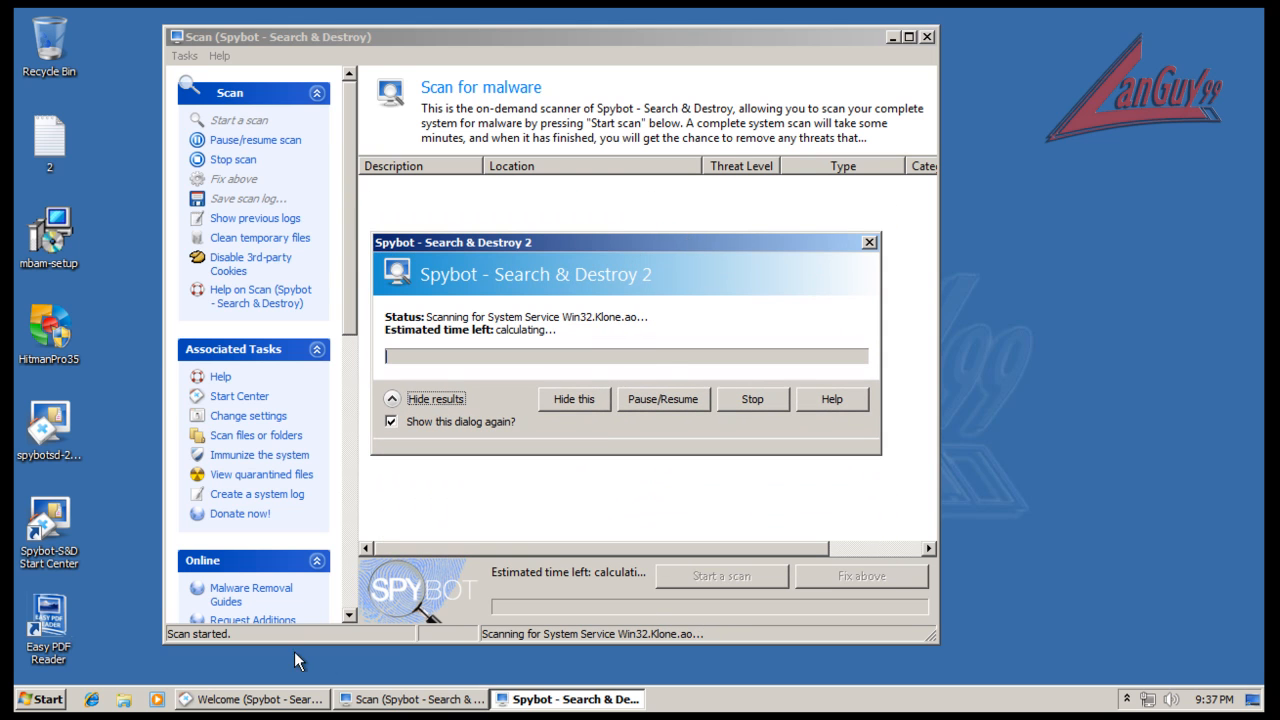
left_click(272, 700)
left_click(926, 52)
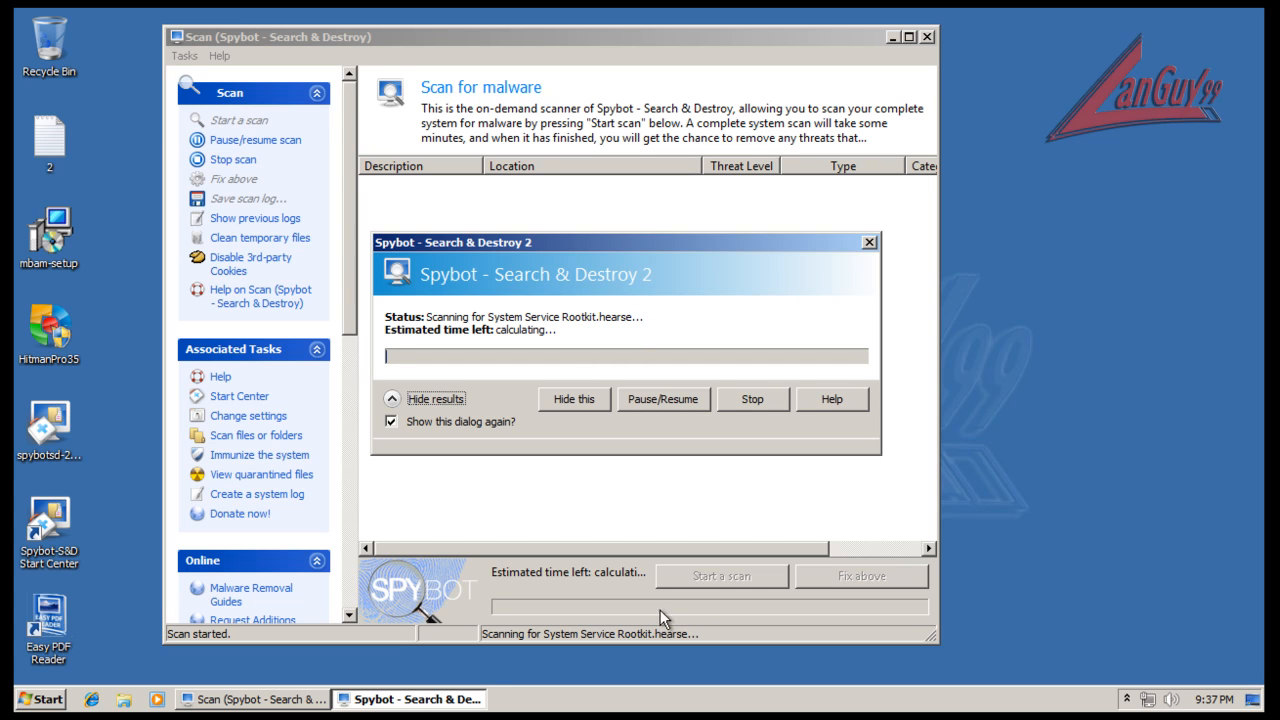
Open Windows Task Manager, show the processes from all users, and pause the Spybot scan.
right_click(611, 705)
left_click(681, 647)
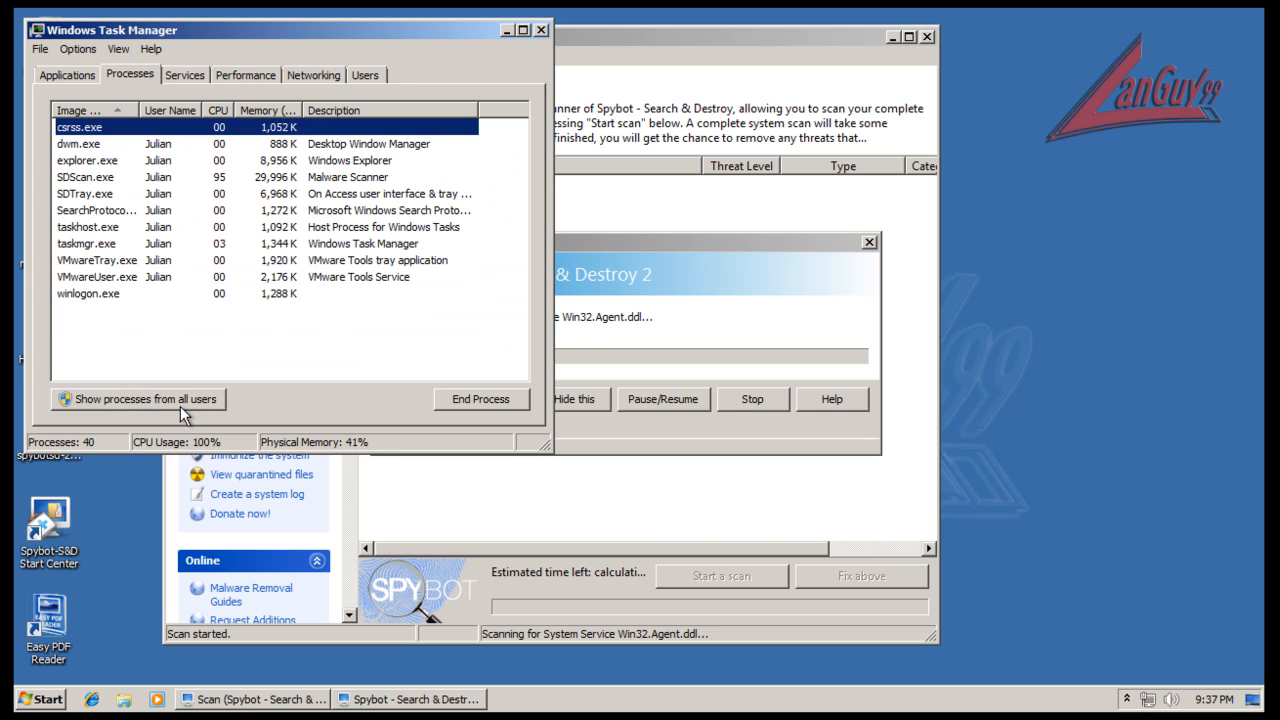
left_click(180, 405)
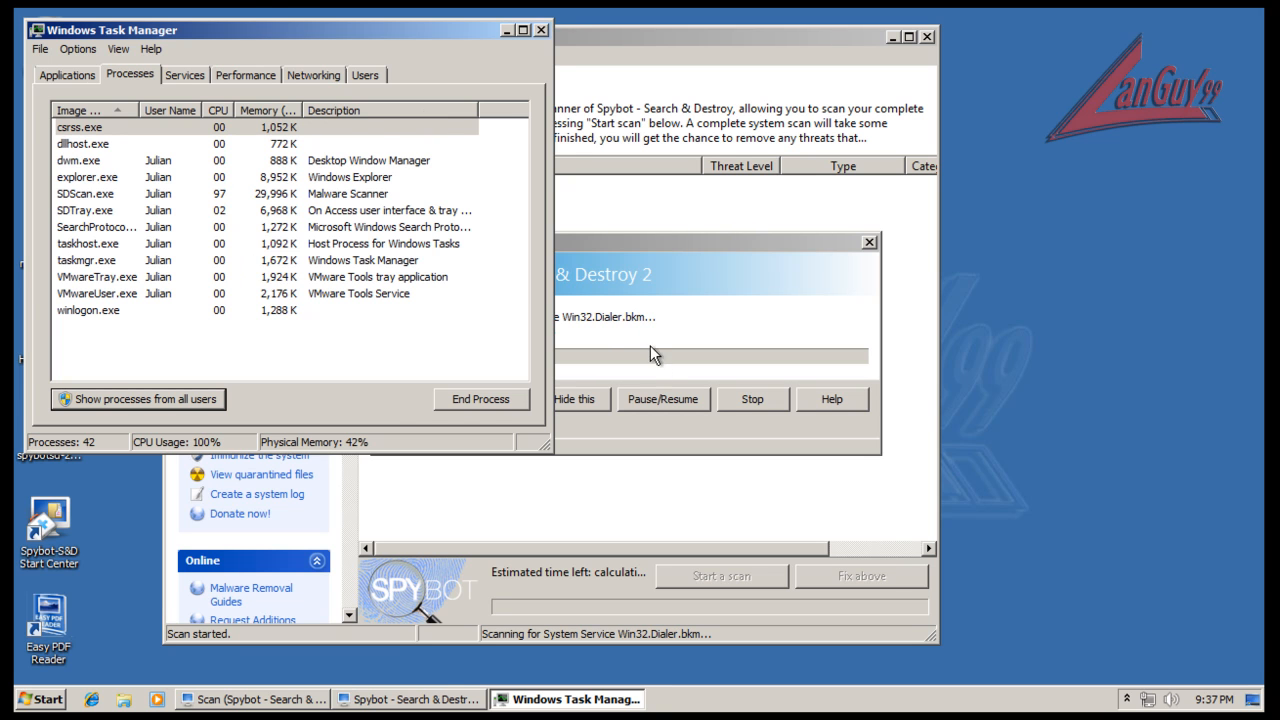
left_click(663, 399)
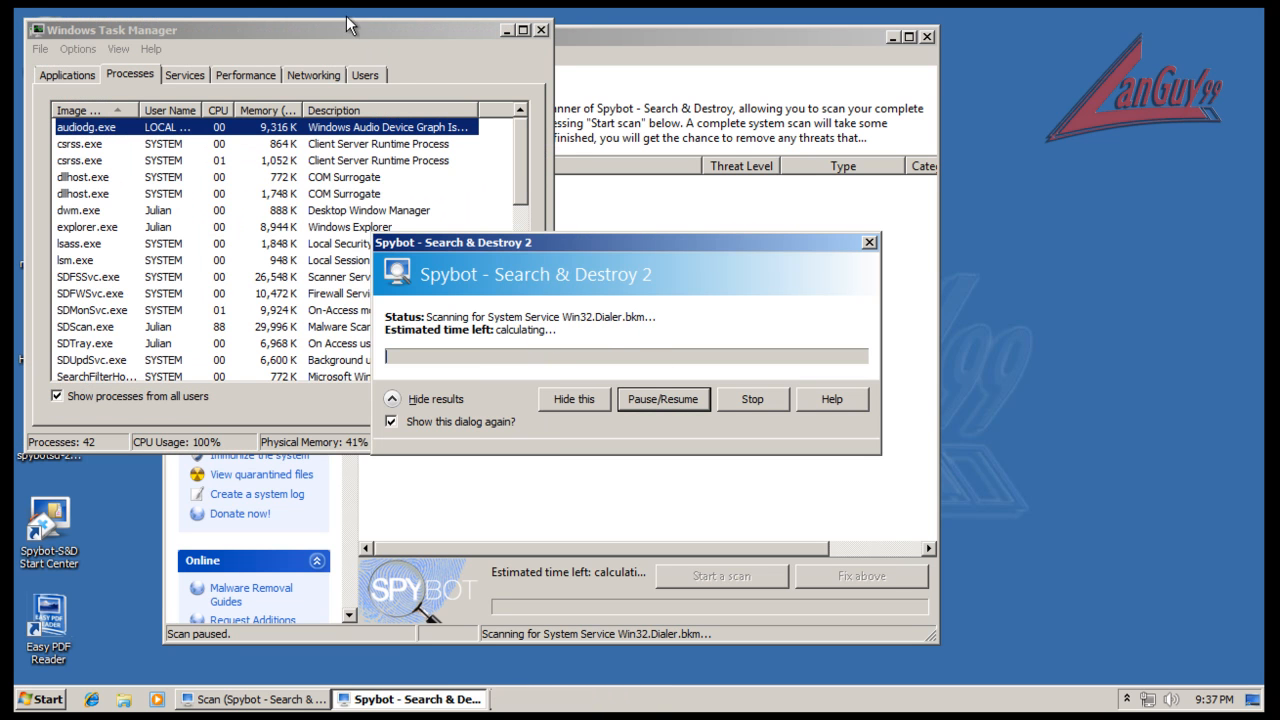
Sort the Task Manager processes by description, look through the list, close Task Manager, and return to the Spybot scan dialog.
left_click(353, 29)
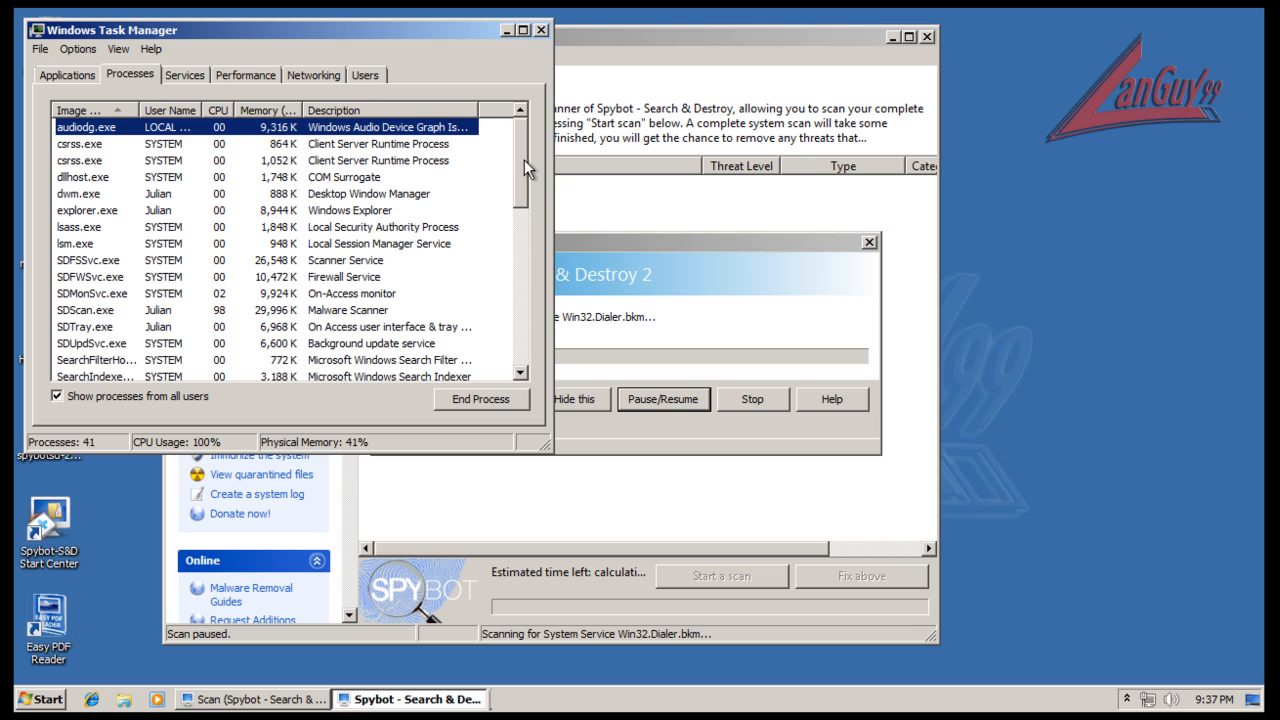
left_click(392, 108)
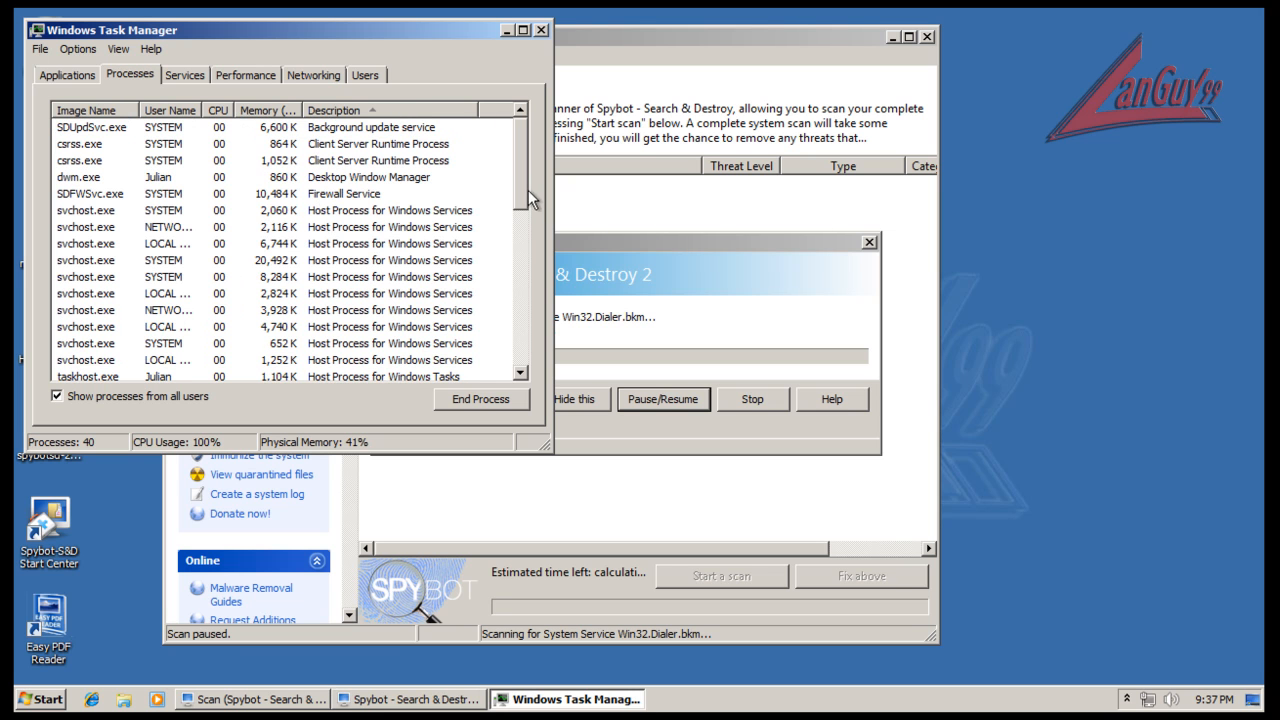
left_click_drag(523, 146, 537, 272)
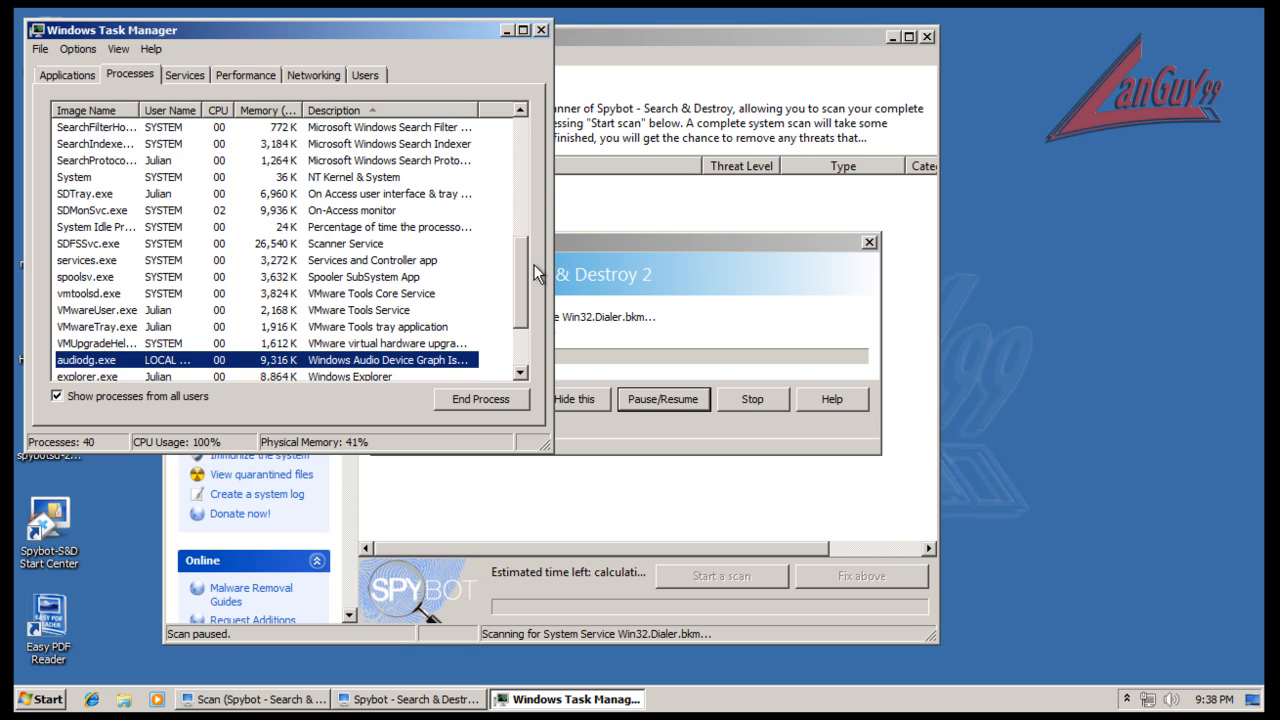
scroll(530, 260, "down", 2)
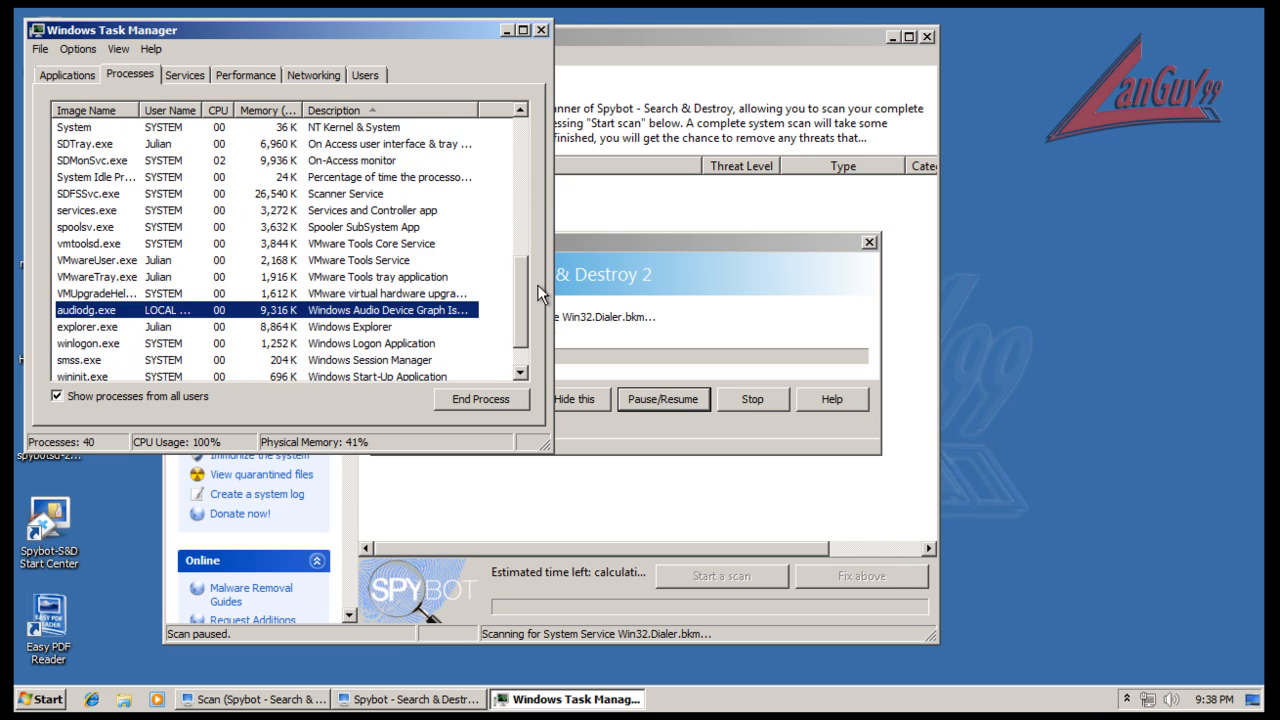
left_click(541, 30)
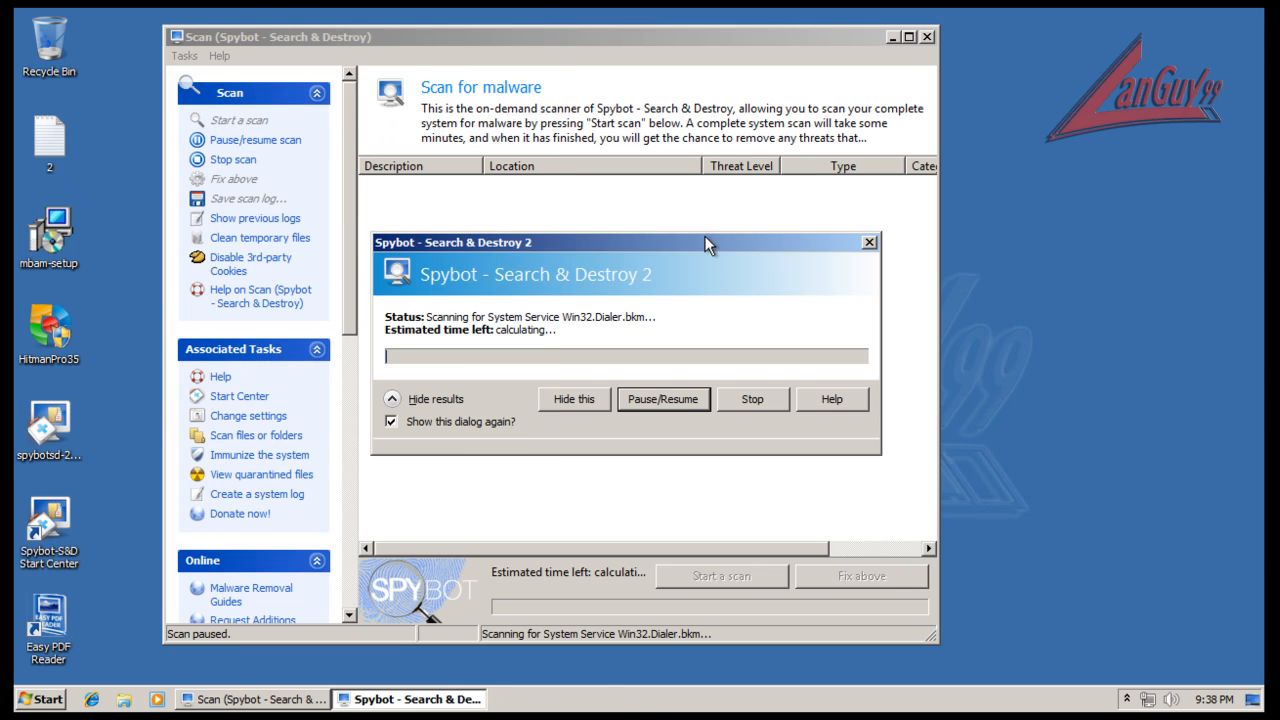
left_click(395, 697)
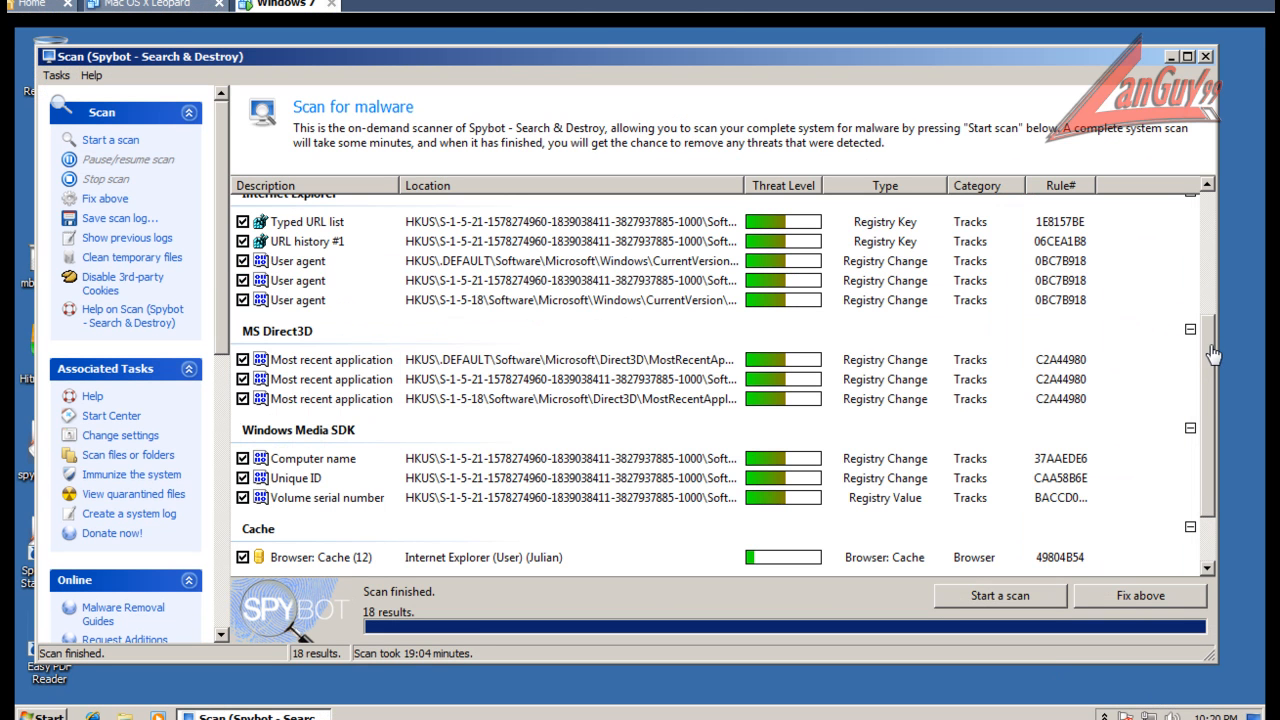
Examine the finished malware scan's results, including each entry's location, threat level, type and category.
scroll(1215, 280, "up", 4)
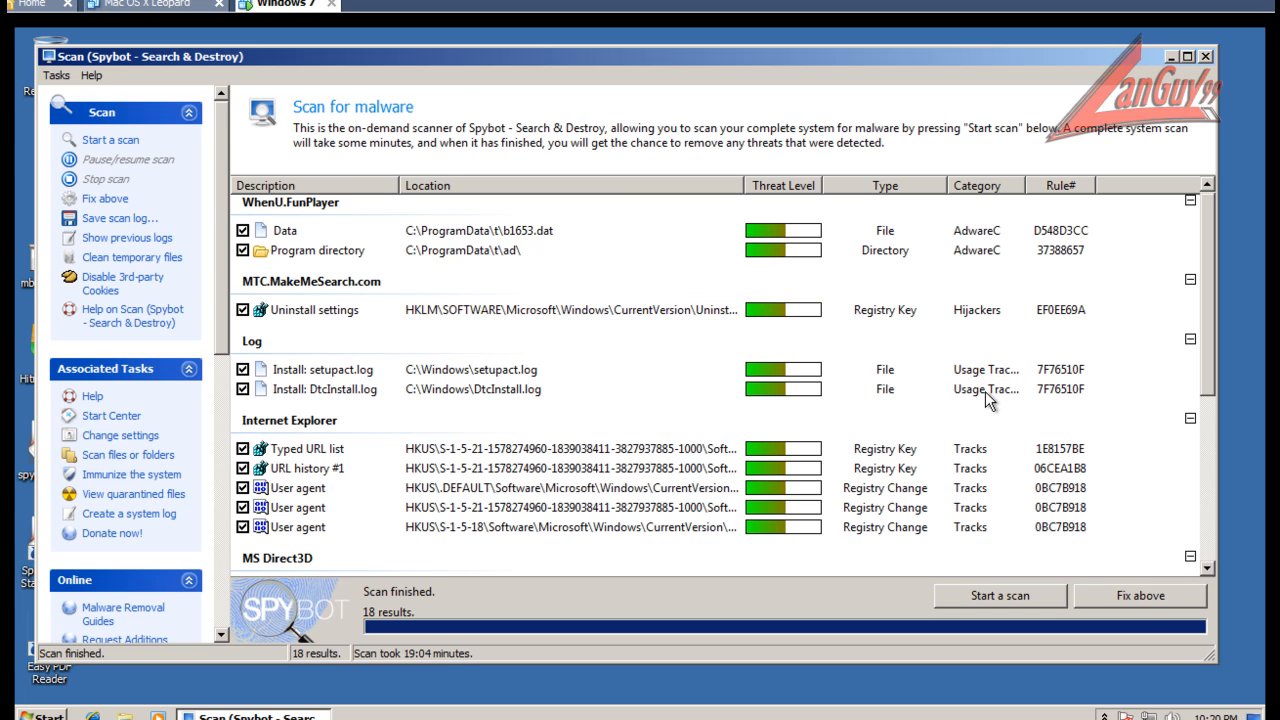
scroll(706, 410, "down", 1)
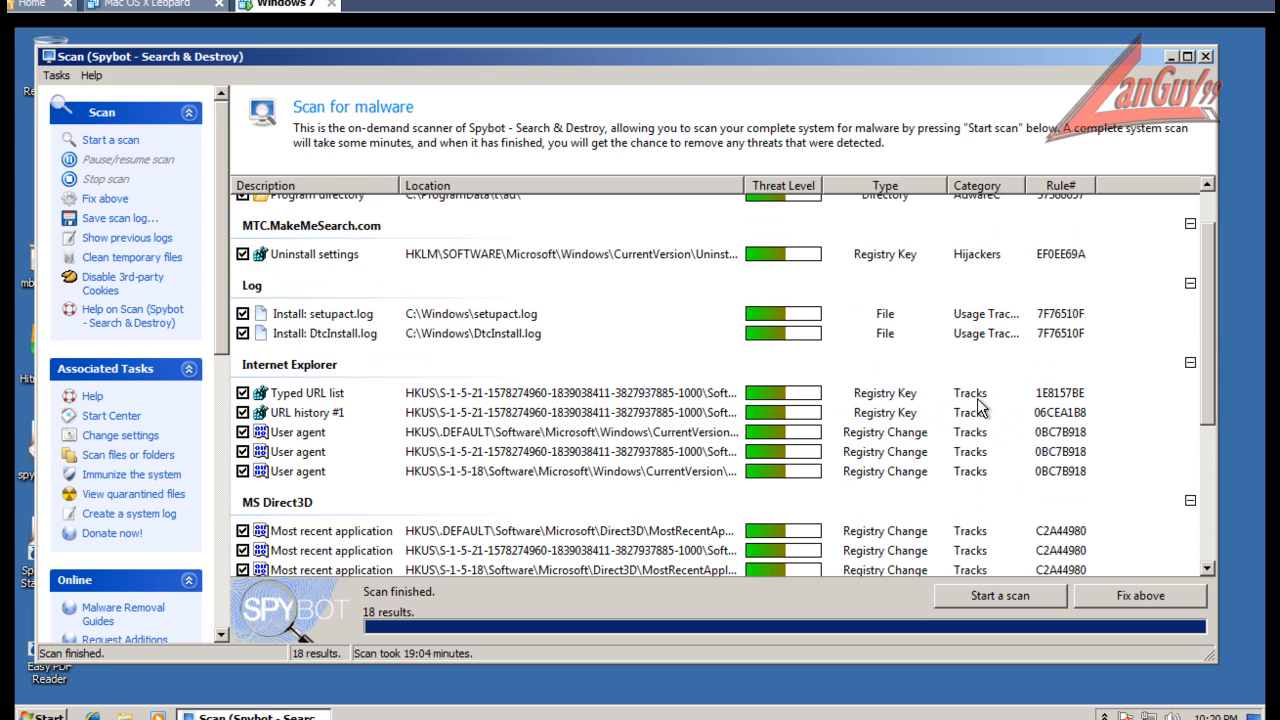
scroll(966, 478, "down", 4)
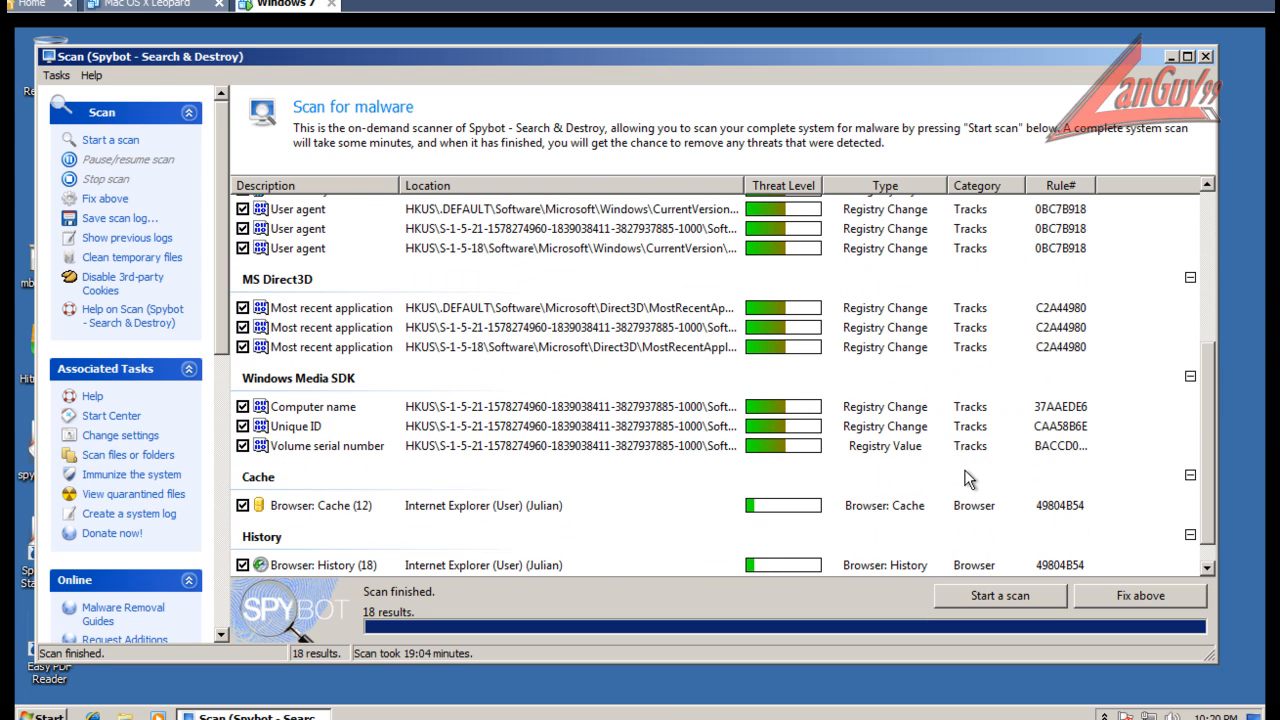
scroll(980, 480, "up", 2)
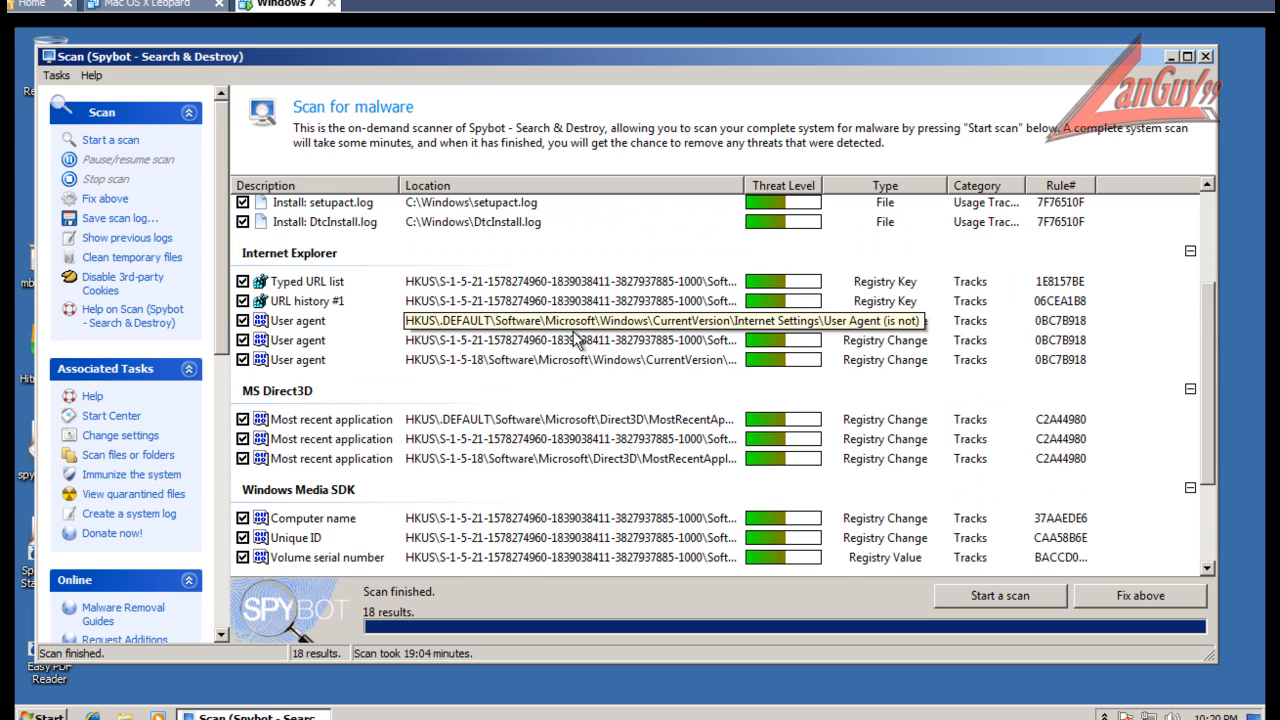
scroll(880, 405, "down", 3)
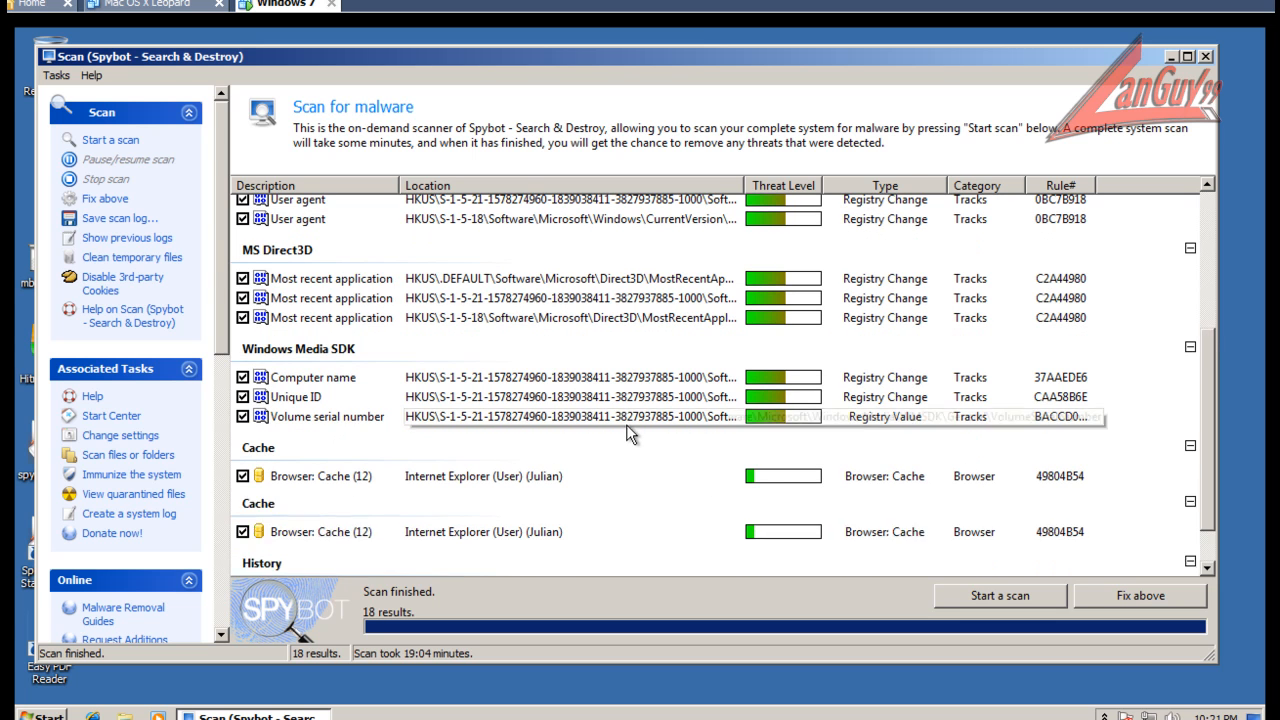
scroll(628, 430, "up", 3)
scroll(628, 430, "up", 2)
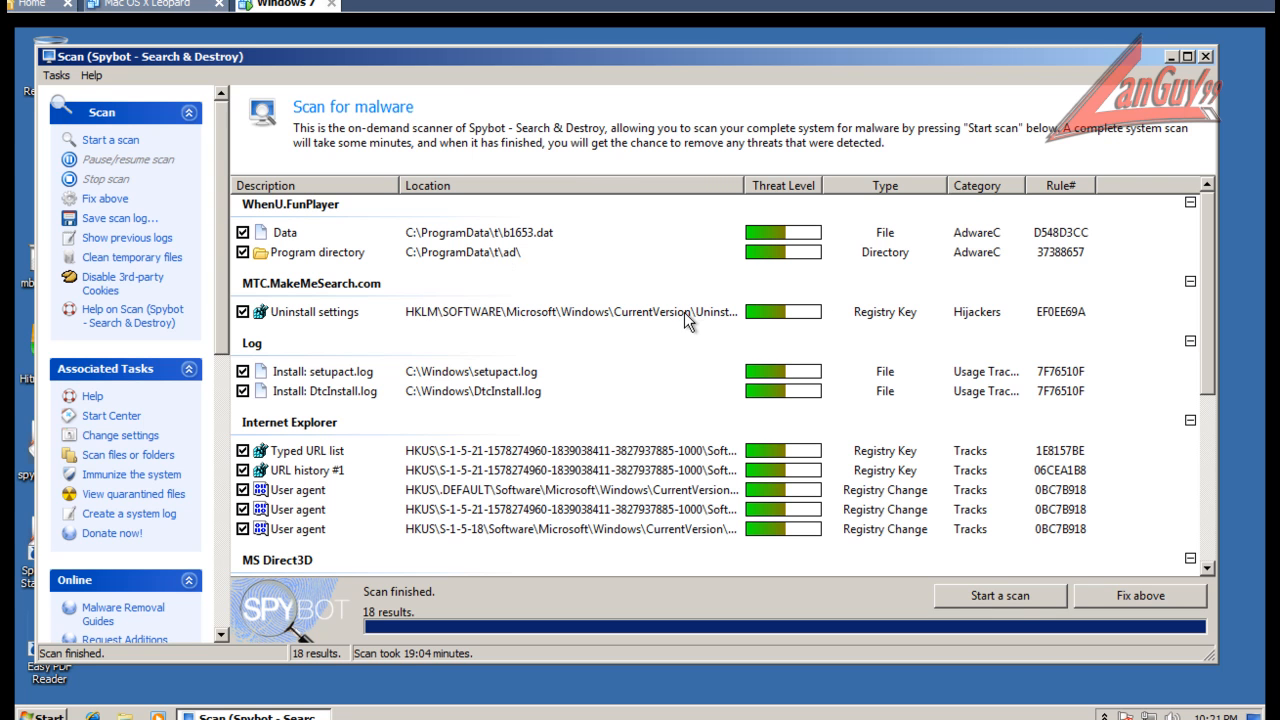
Cancel out of starting a new scan, fix all checked scan results, and dismiss the first quarantine archive error.
left_click(1010, 595)
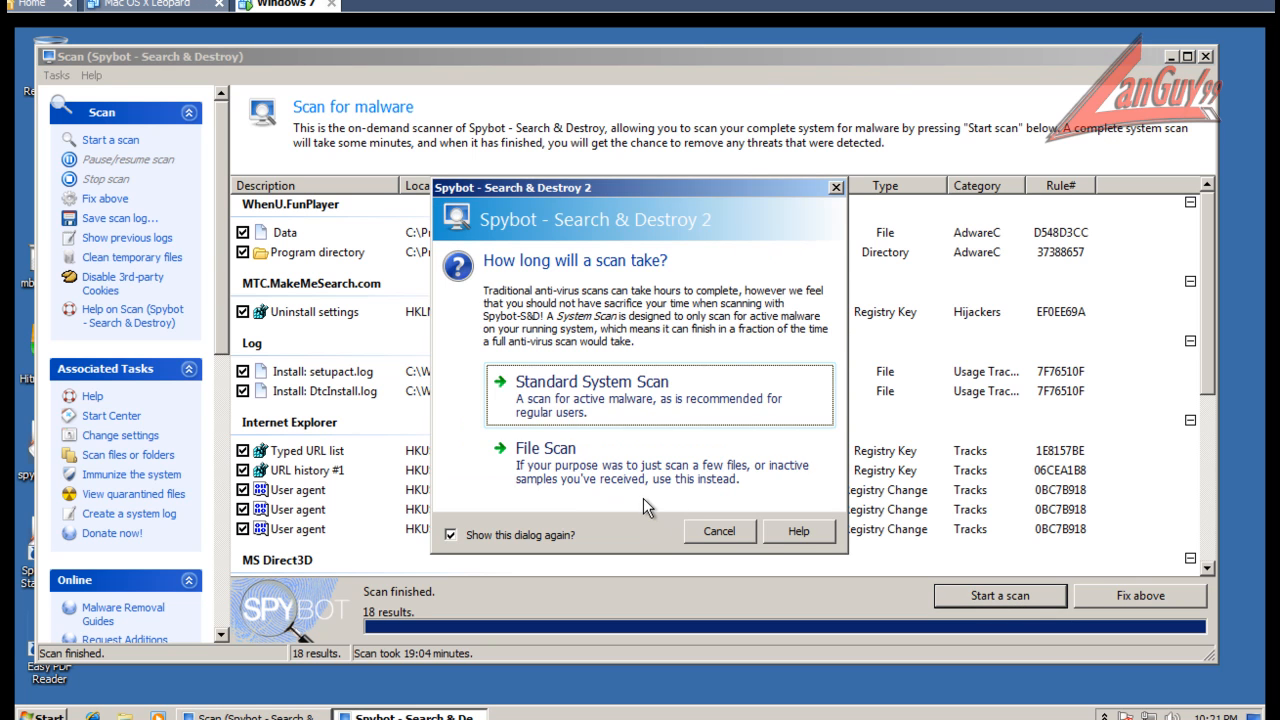
left_click(721, 531)
left_click(1138, 598)
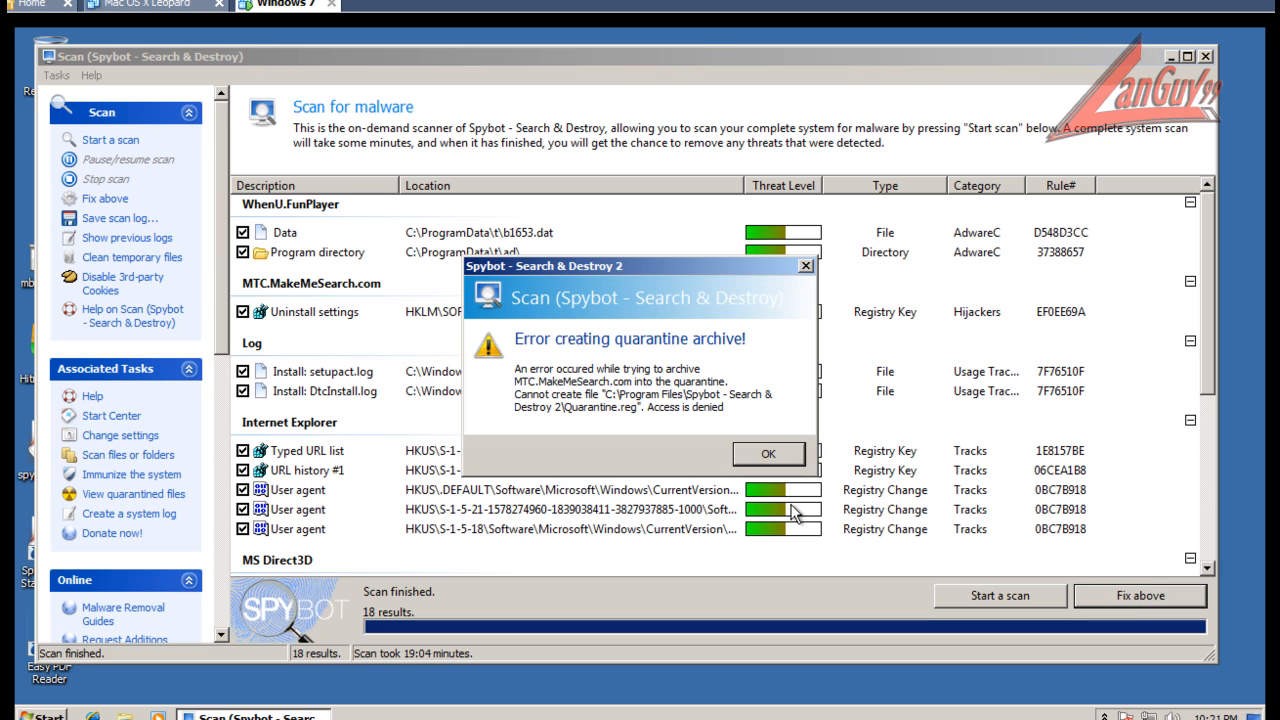
left_click(750, 460)
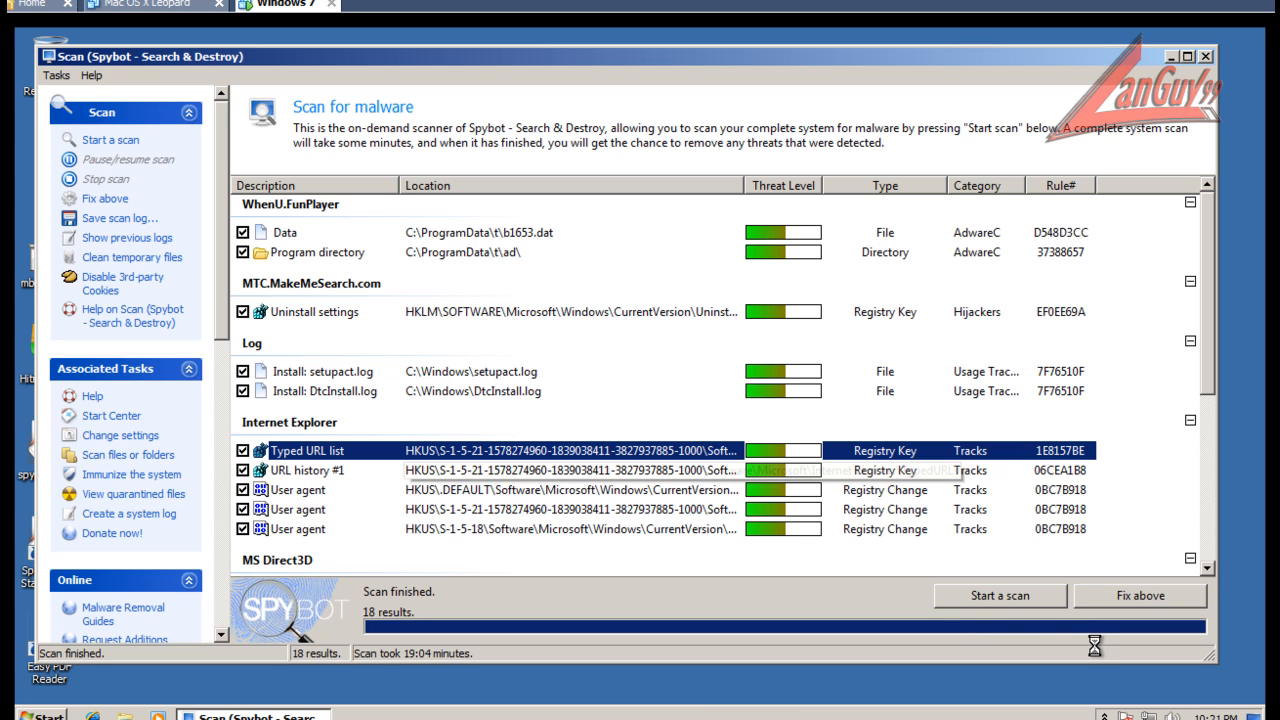
Open Windows Task Manager and select the SDScan.exe process to check its CPU and memory use.
right_click(705, 714)
left_click(789, 662)
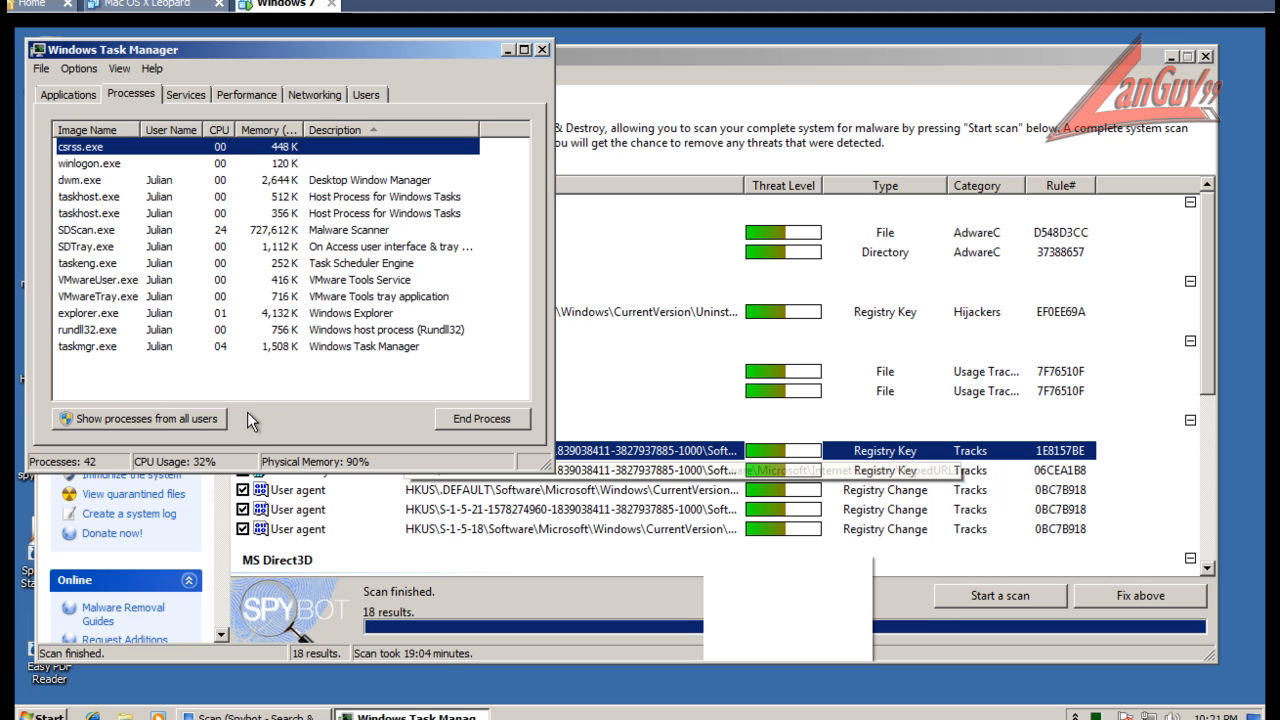
left_click(227, 233)
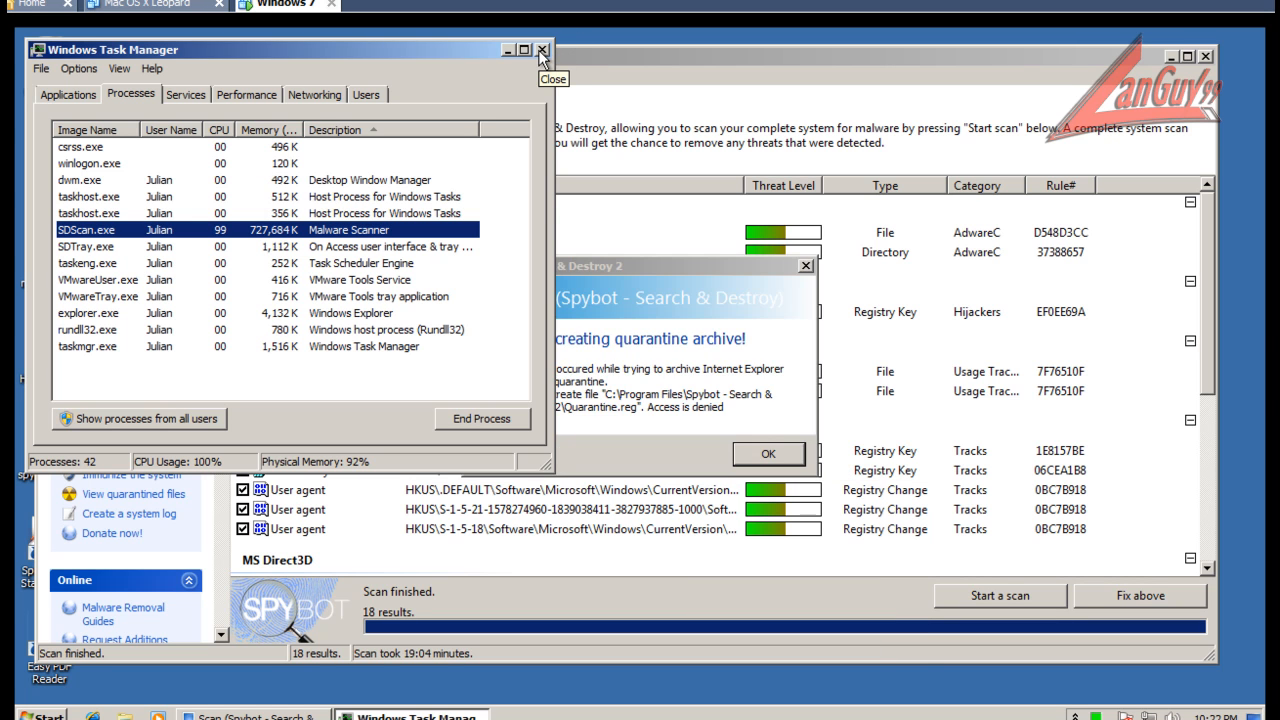
Dismiss the remaining quarantine archive errors so that Spybot can finish fixing the results.
left_click(728, 468)
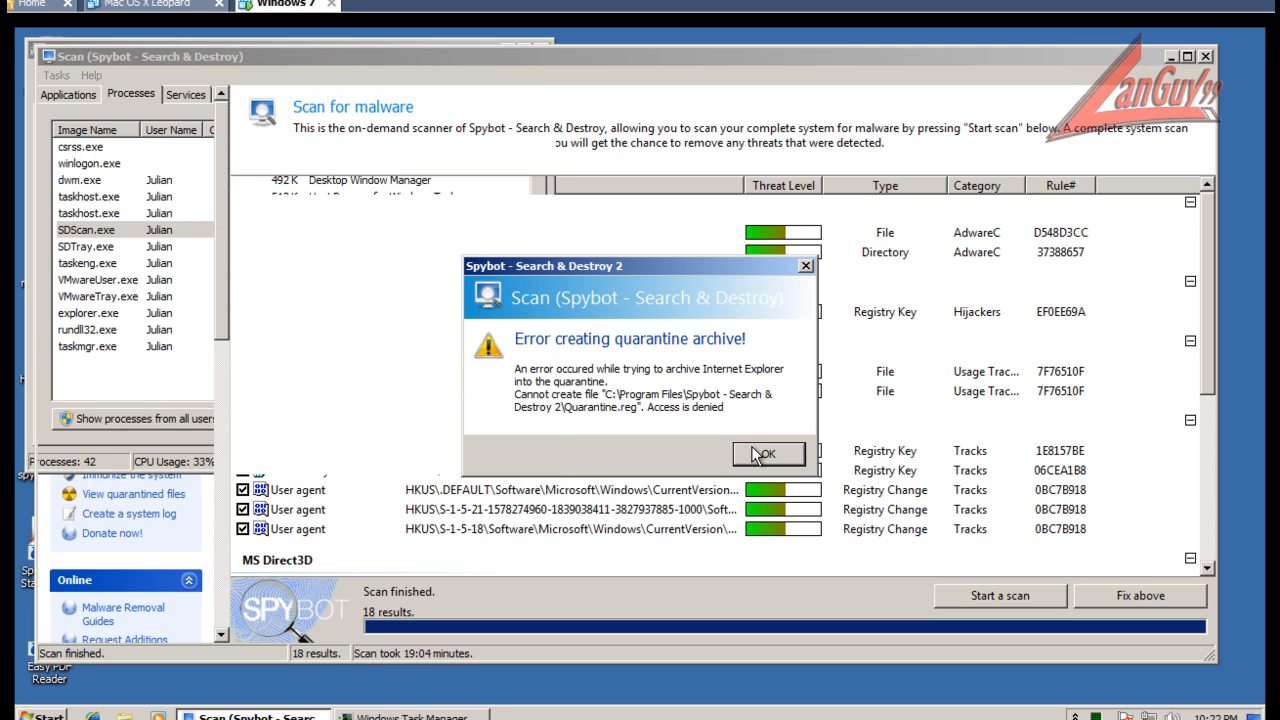
left_click(766, 468)
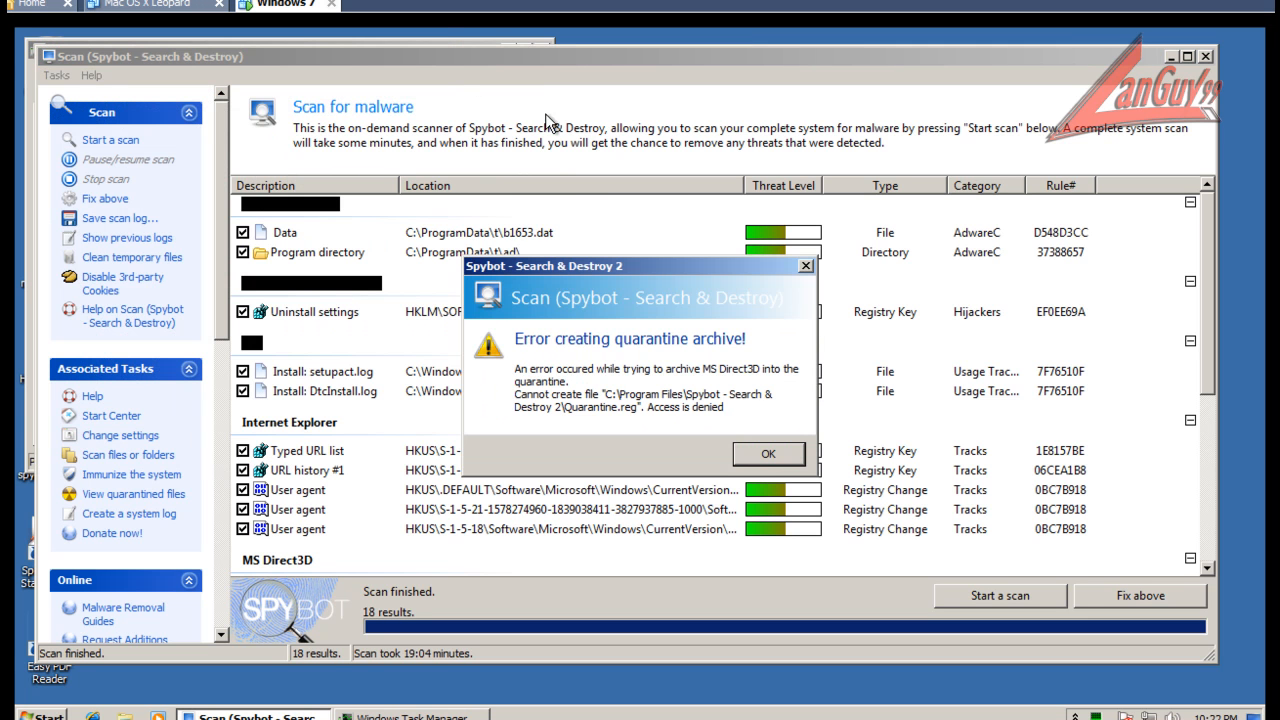
left_click(767, 458)
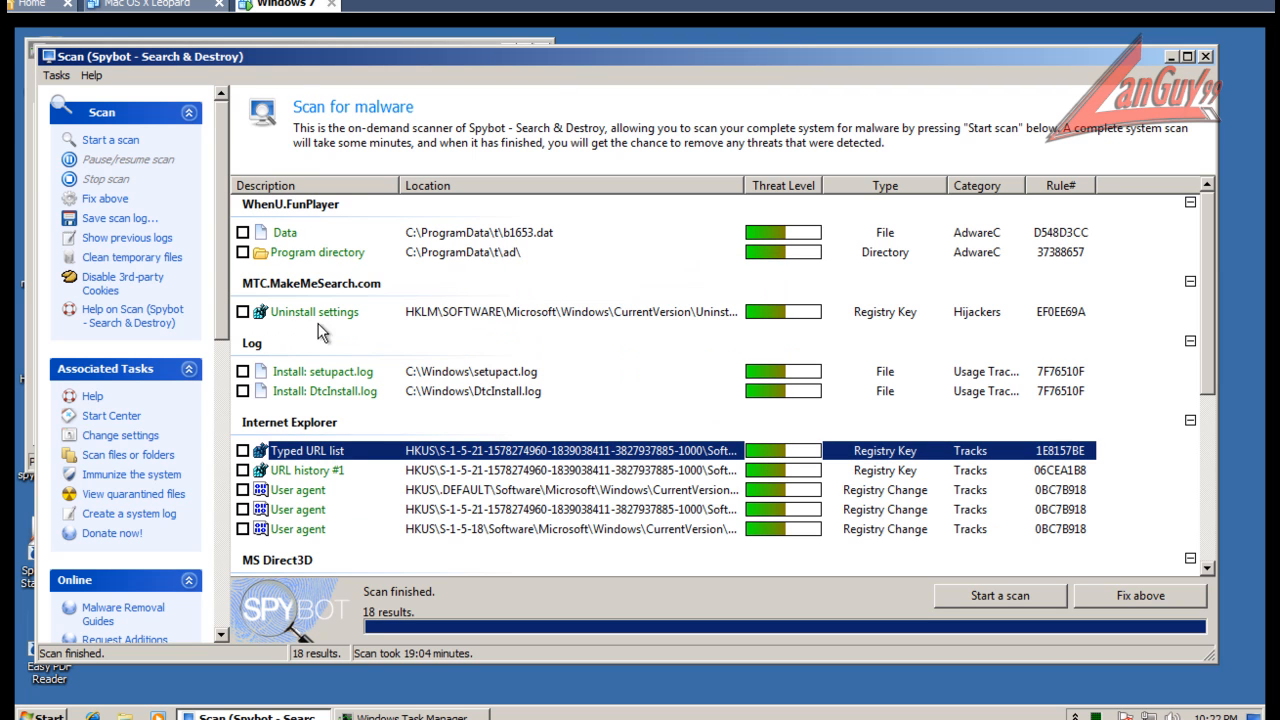
Move the Task Manager and Scan windows slightly, check SDScan.exe's memory use, and return to the Scan window.
left_click(350, 39)
left_click_drag(352, 52, 352, 35)
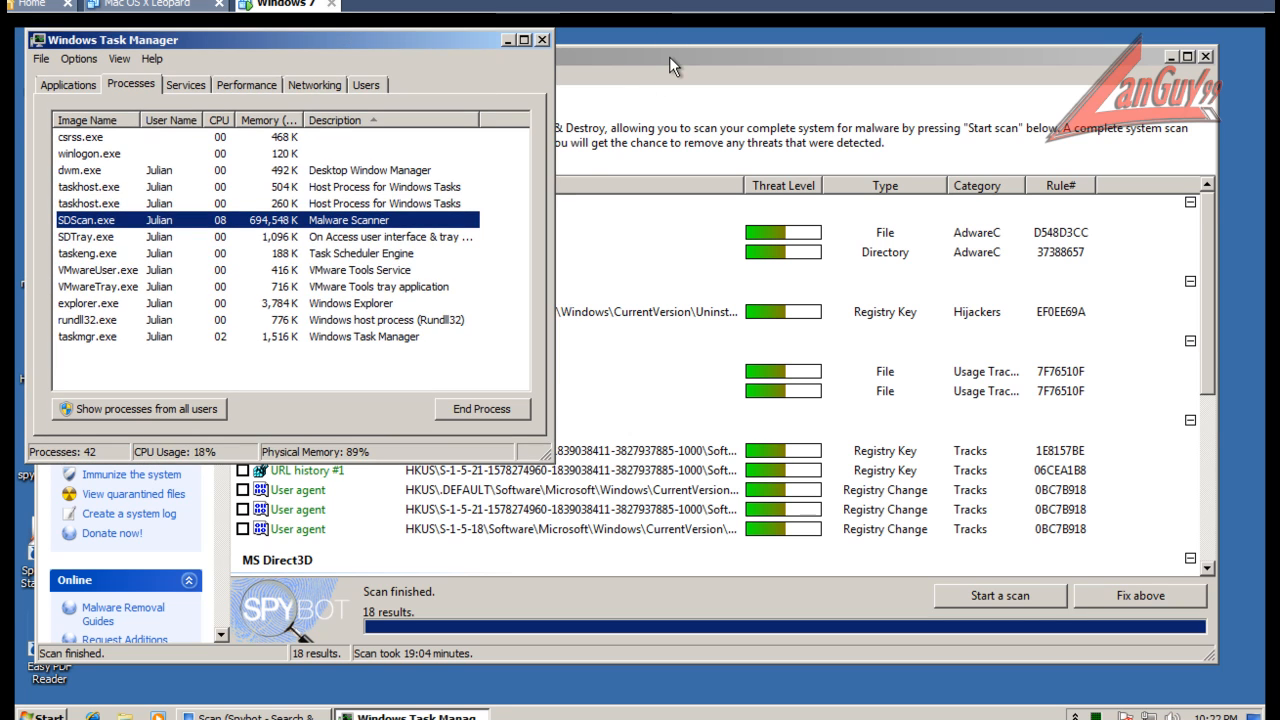
left_click_drag(669, 56, 704, 72)
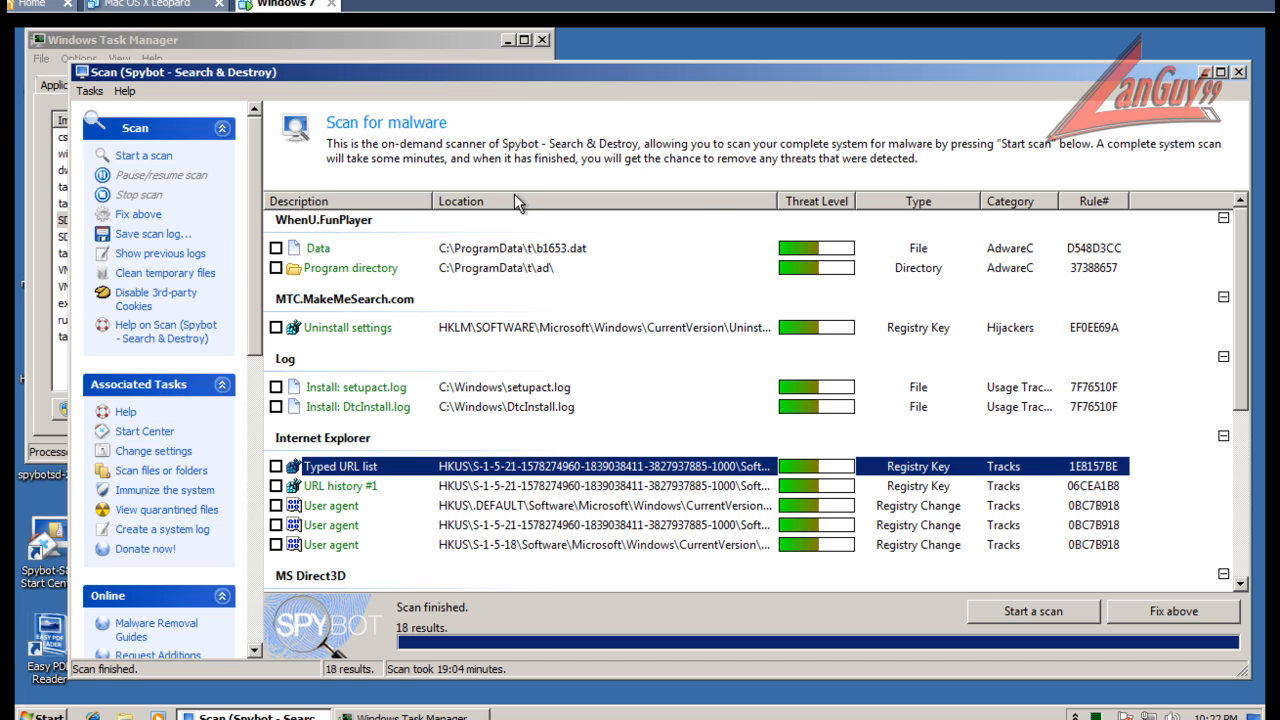
left_click(429, 43)
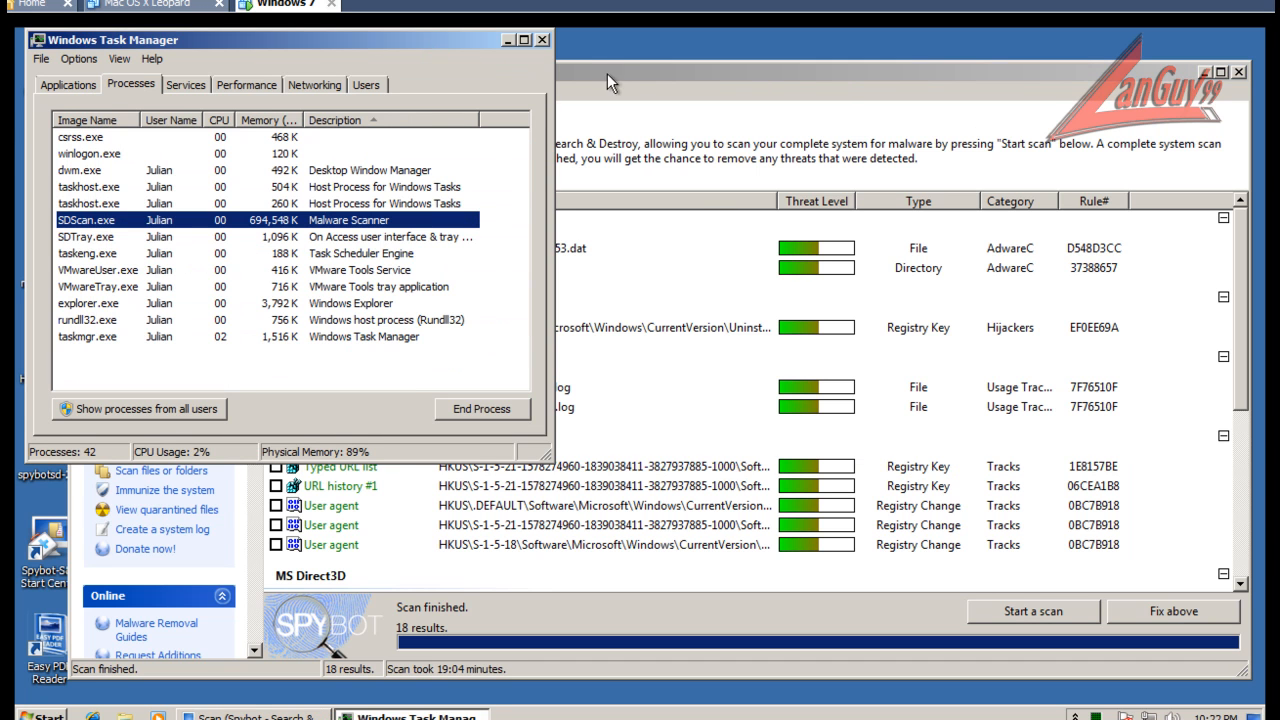
left_click(630, 72)
Look through the list of fixed scan results, and close the Scan window and Task Manager.
left_click(546, 248)
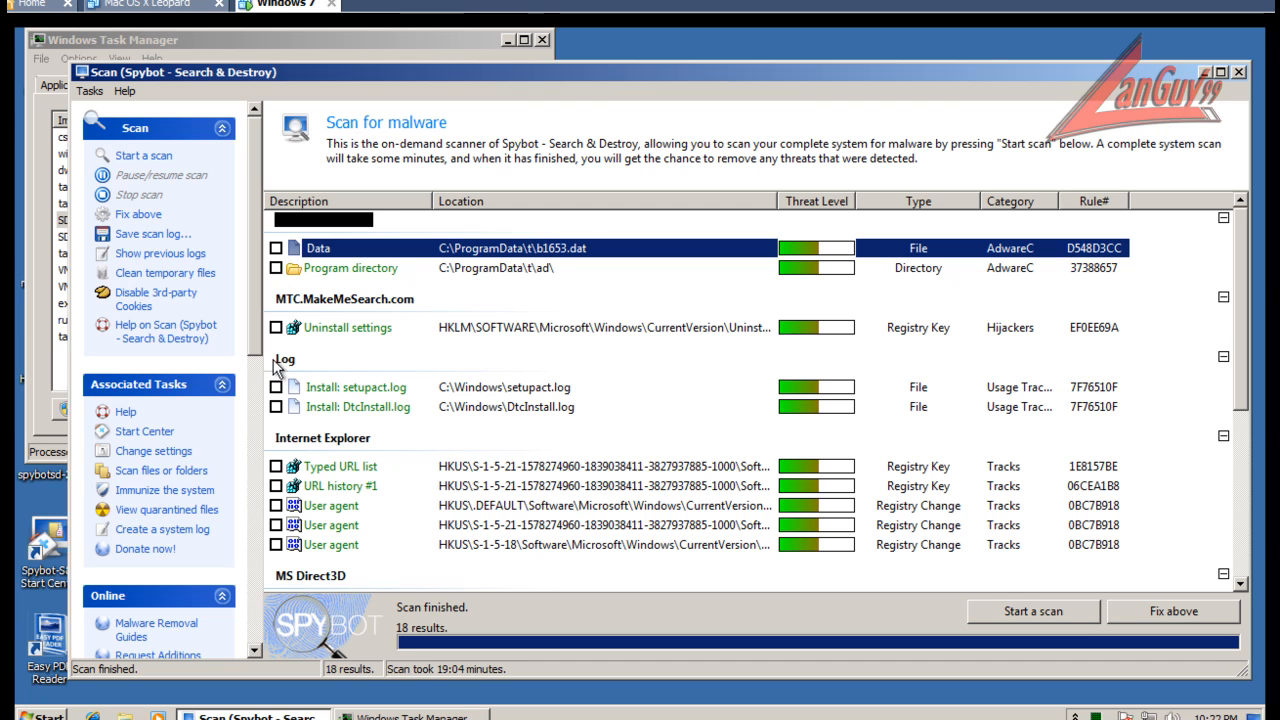
scroll(275, 326, "down", 5)
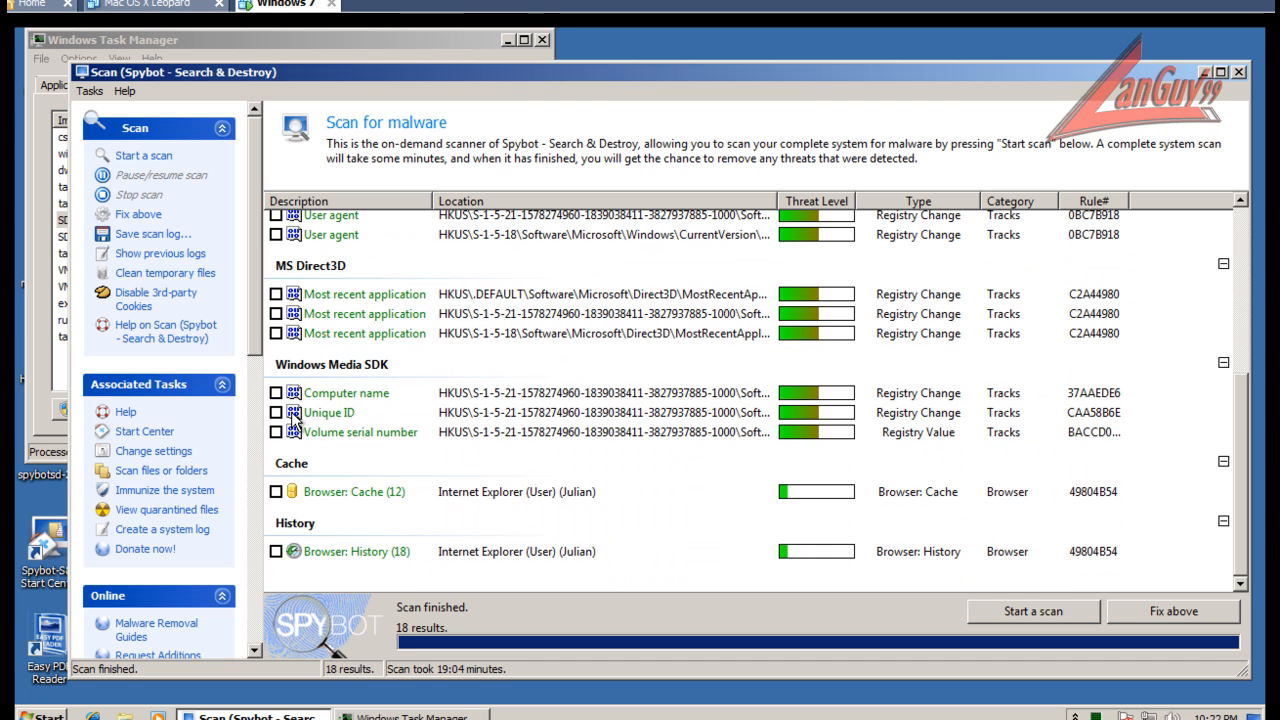
scroll(293, 422, "up", 5)
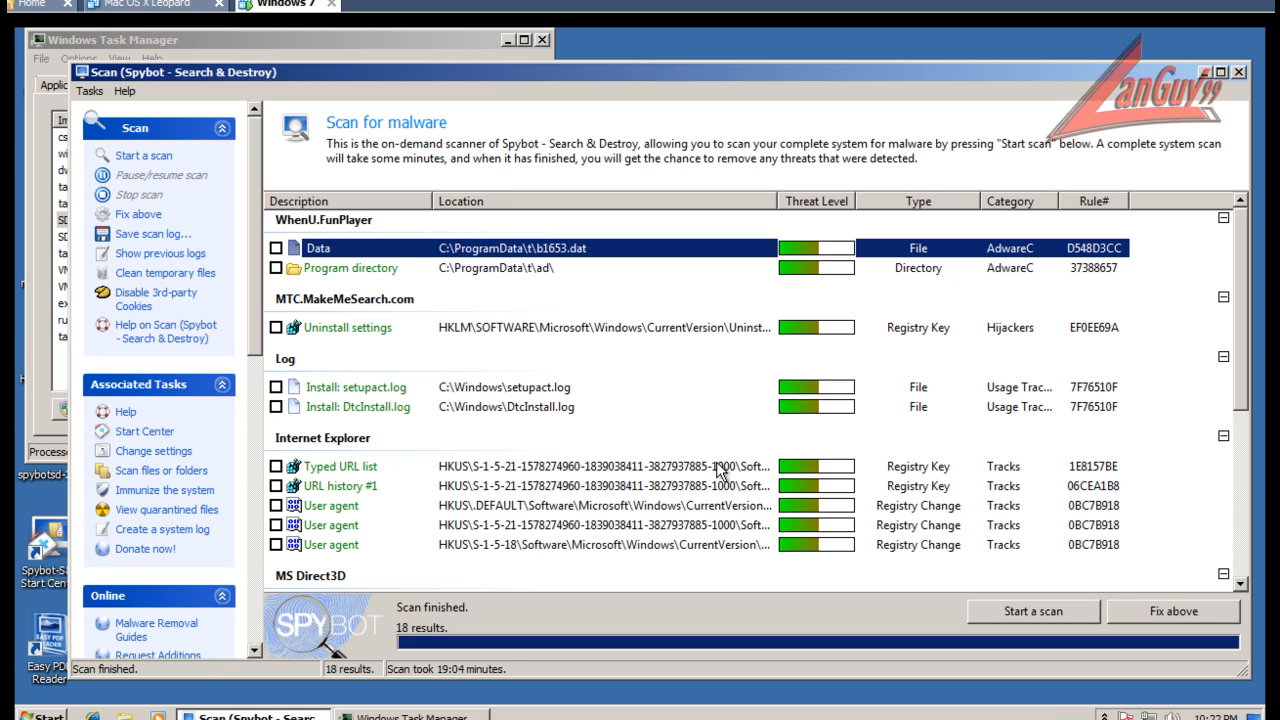
left_click(1239, 73)
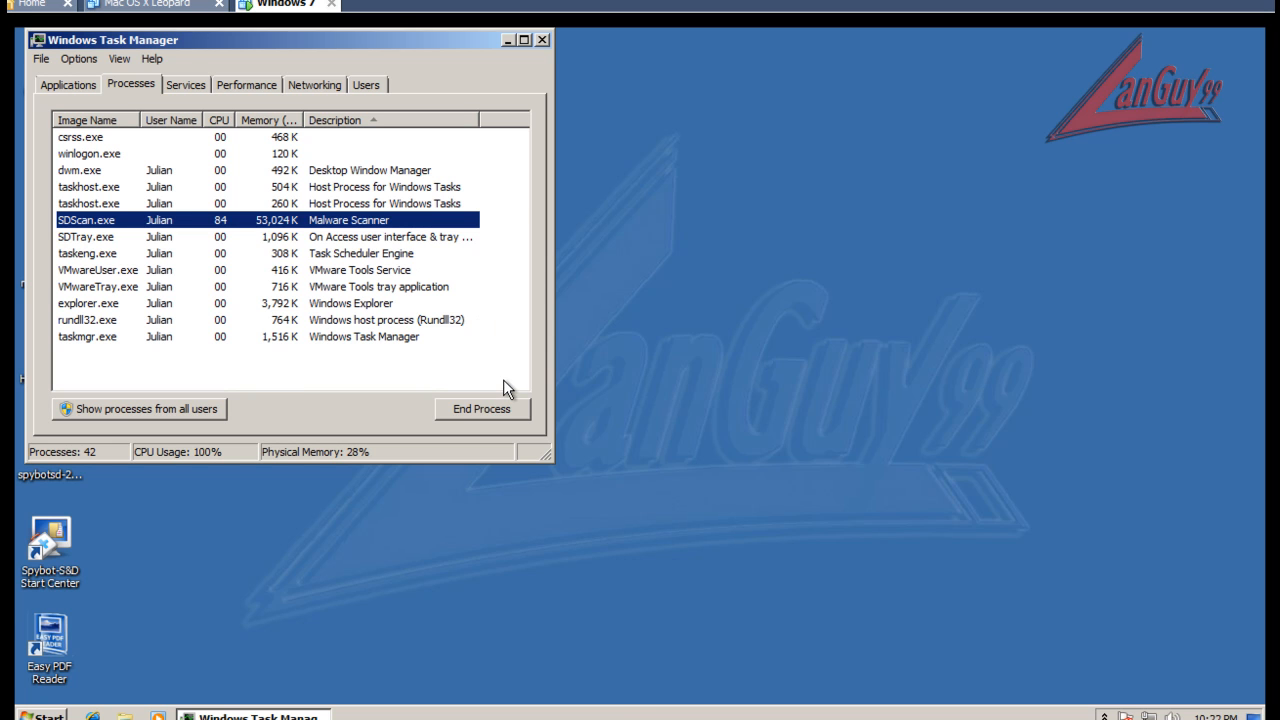
left_click(542, 41)
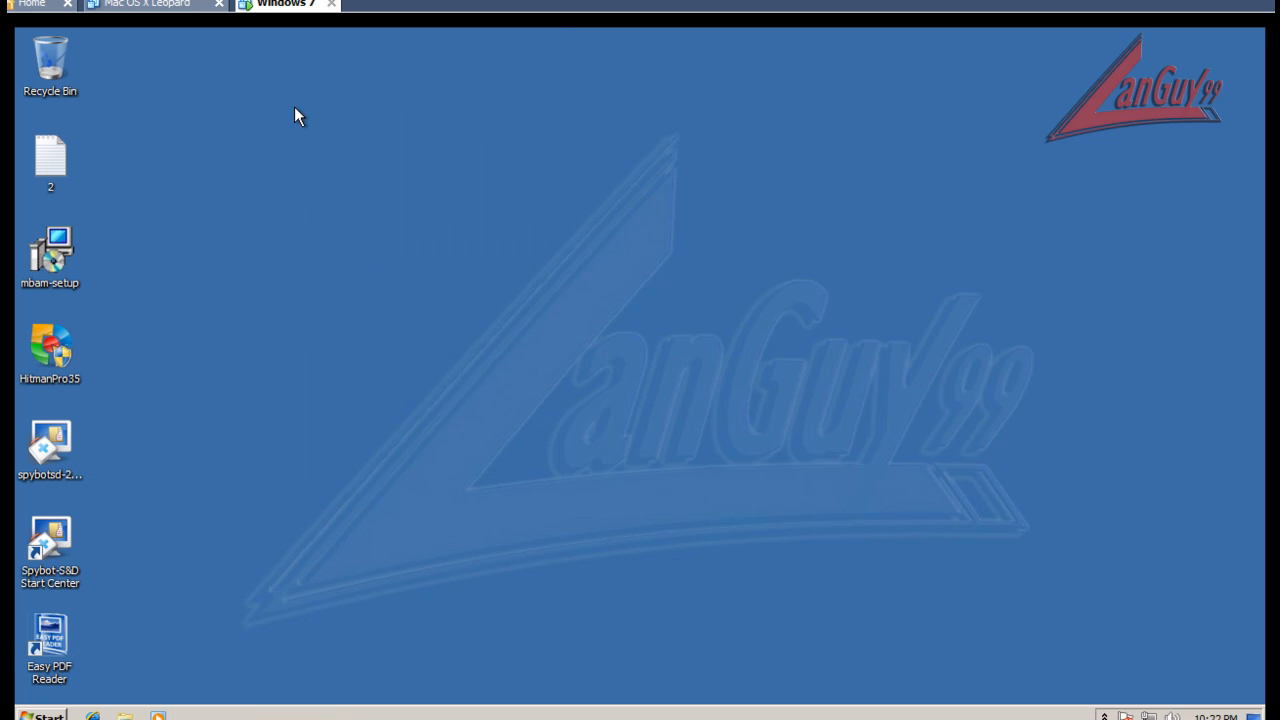
Run mbam-setup from the desktop and allow it through User Account Control to open the Malwarebytes' Anti-Malware setup wizard.
left_click(64, 254)
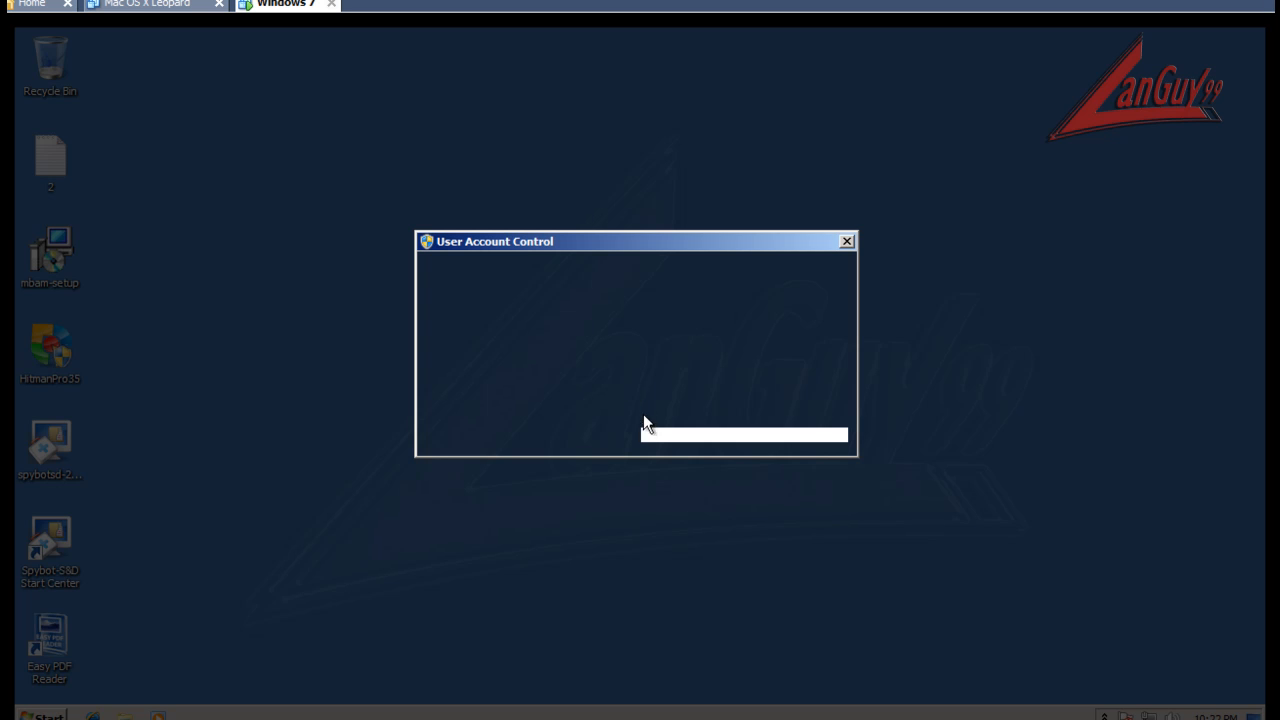
left_click(716, 394)
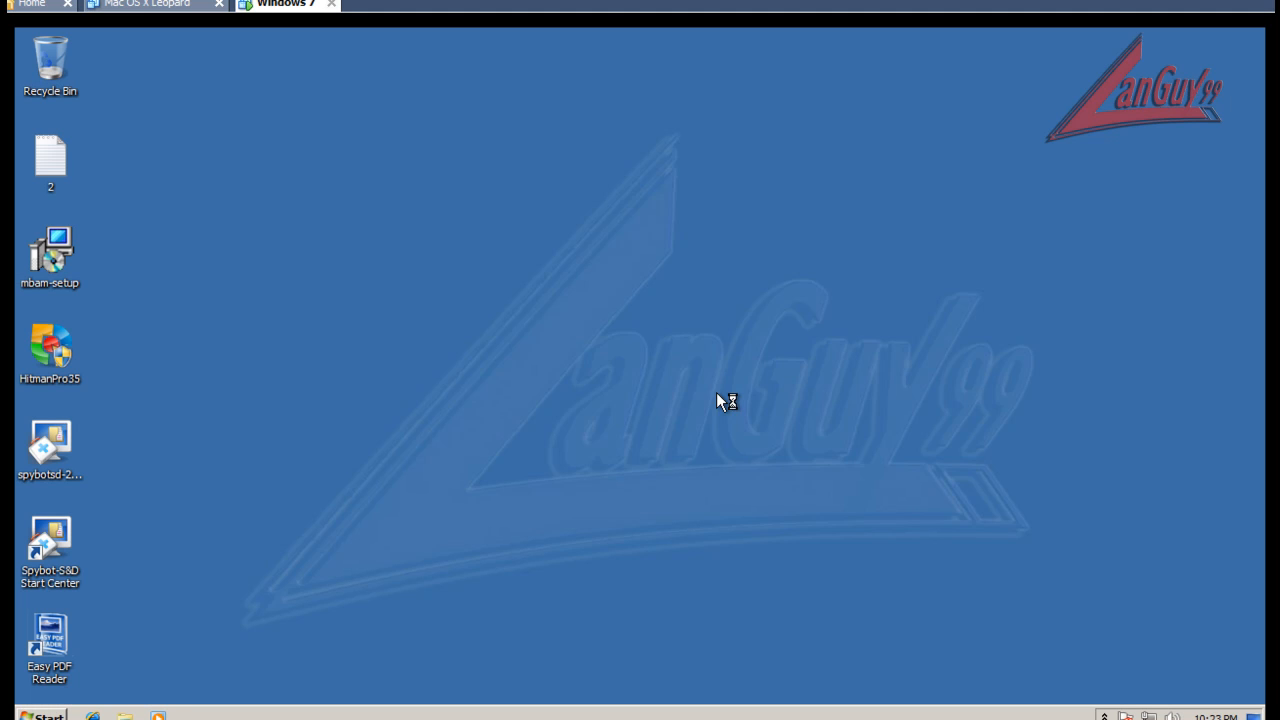
left_click(677, 420)
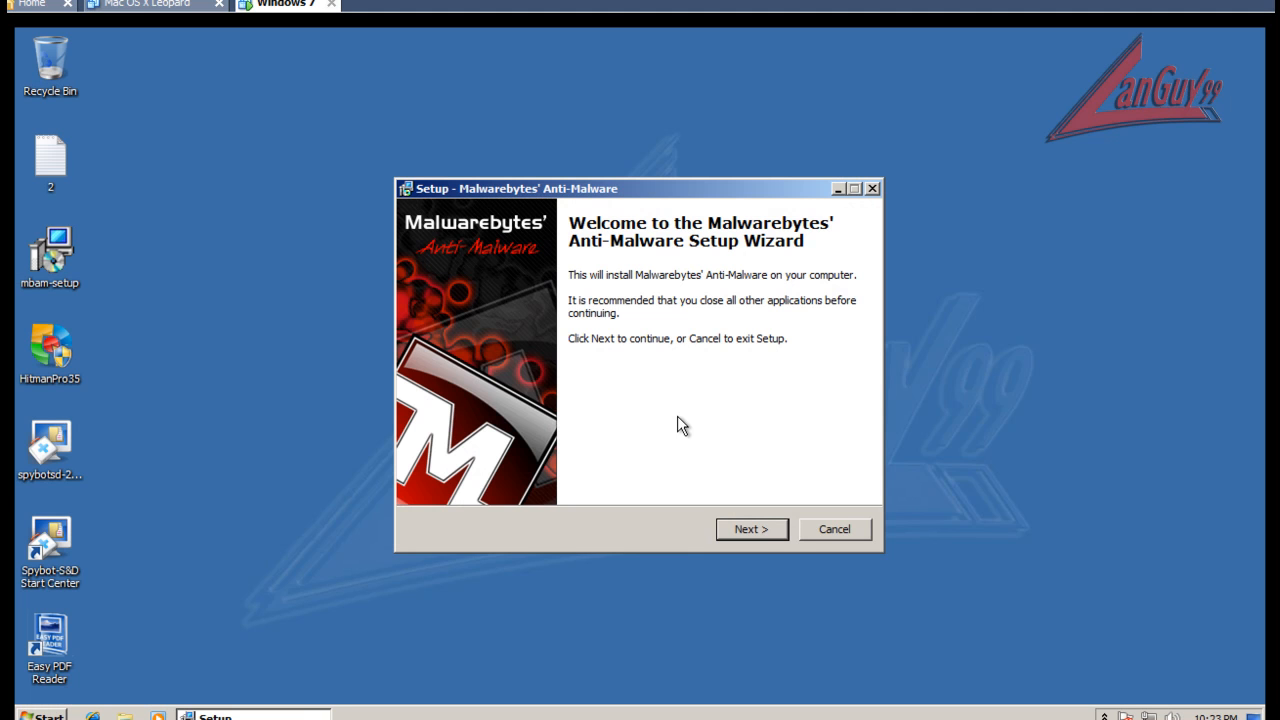
Install Malwarebytes' Anti-Malware, accepting the license agreement and creating a desktop icon, and finish with the update and launch options enabled.
left_click(765, 531)
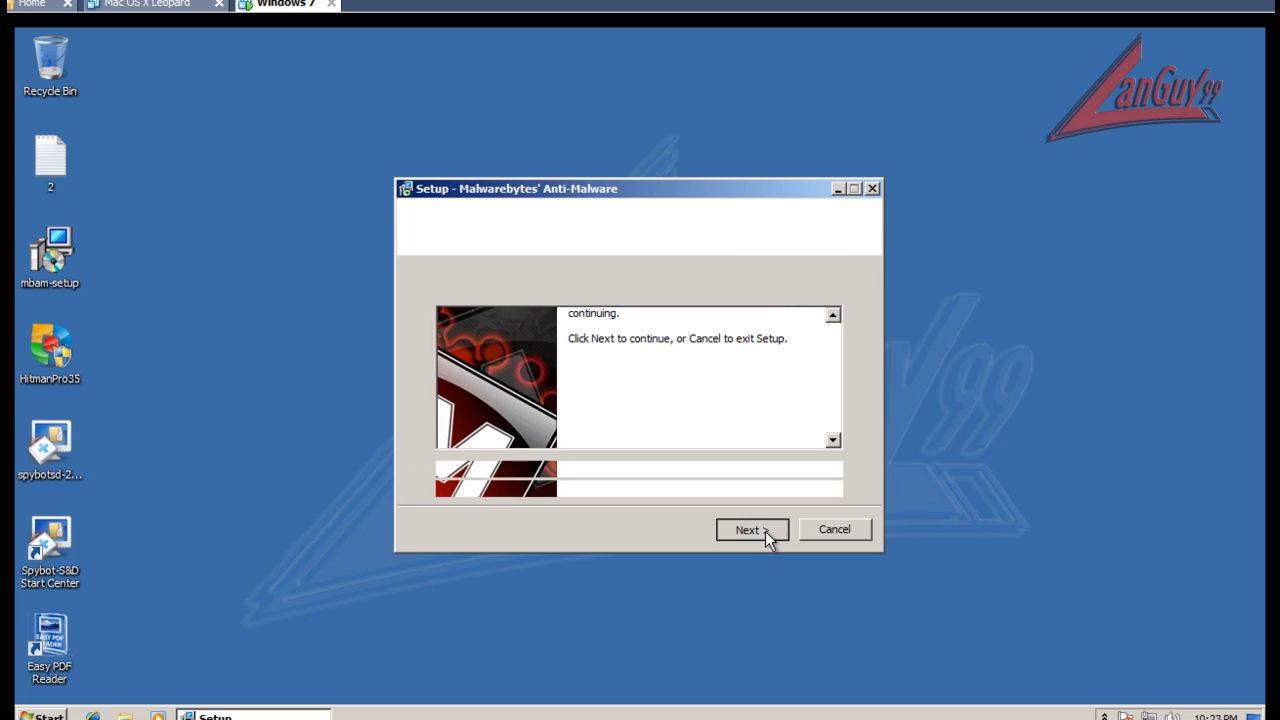
left_click(559, 469)
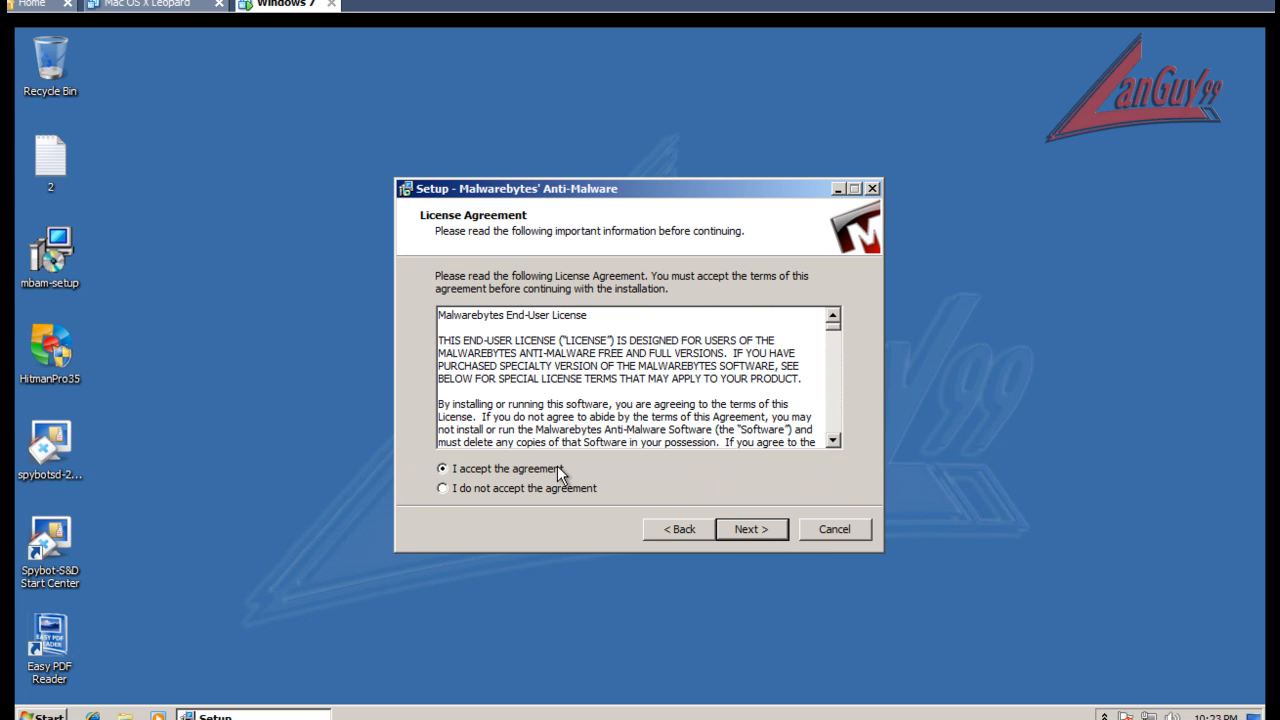
left_click(758, 528)
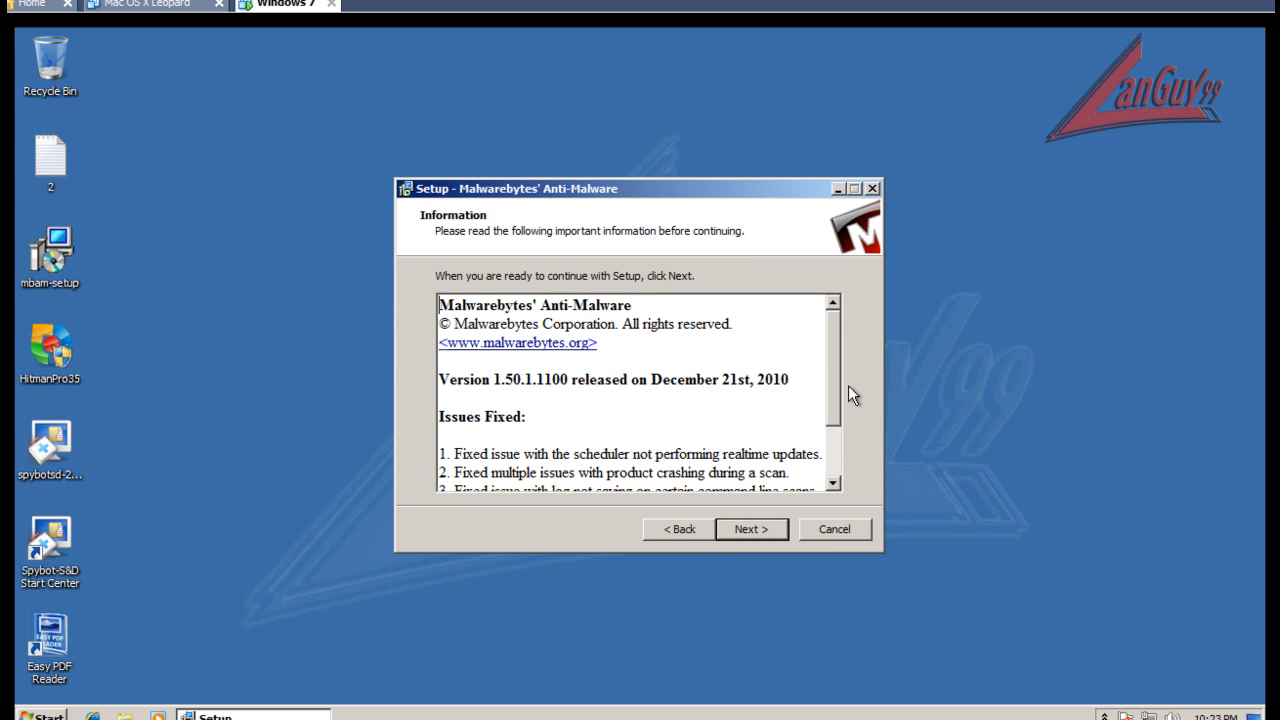
left_click(774, 528)
left_click(771, 529)
left_click(769, 526)
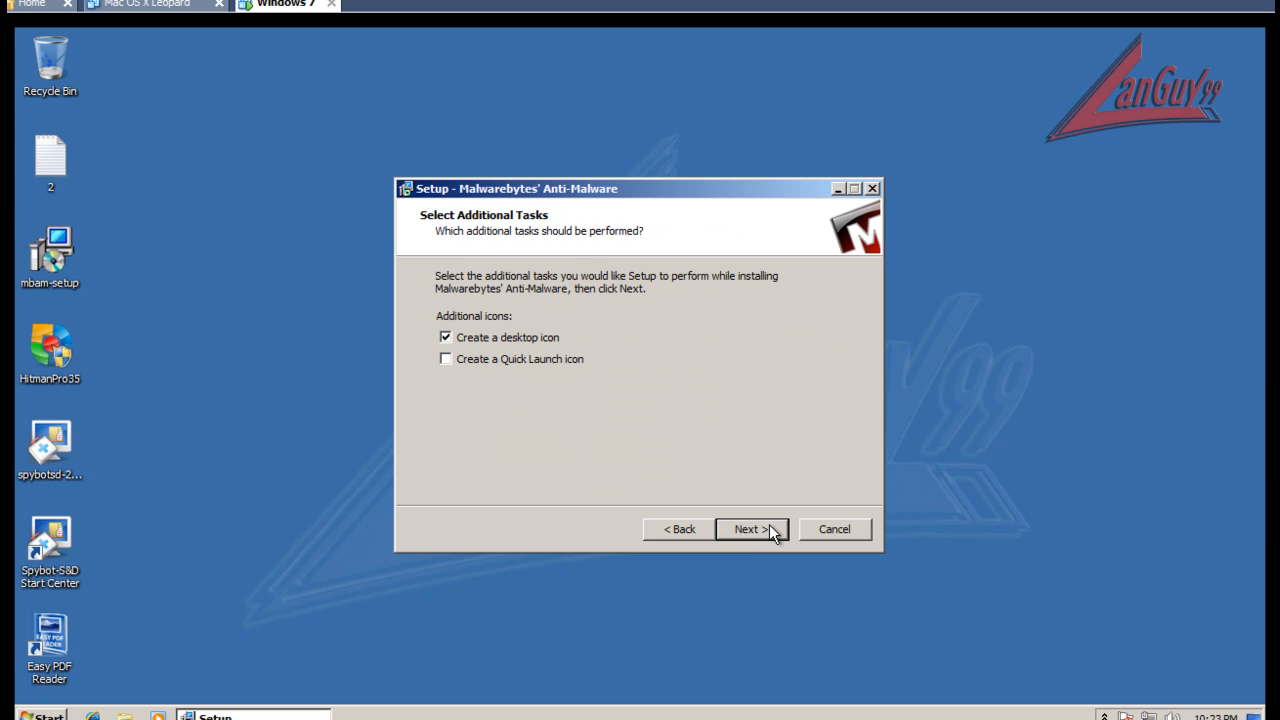
left_click(769, 526)
left_click(769, 526)
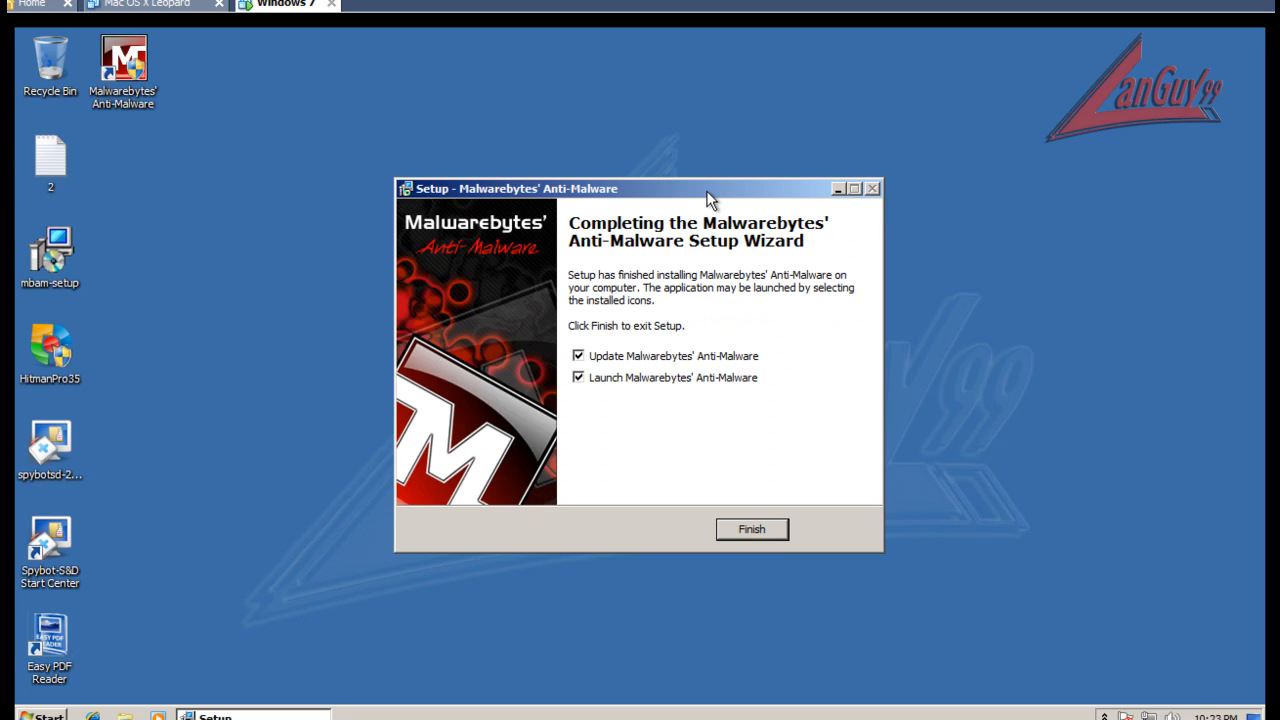
left_click(752, 529)
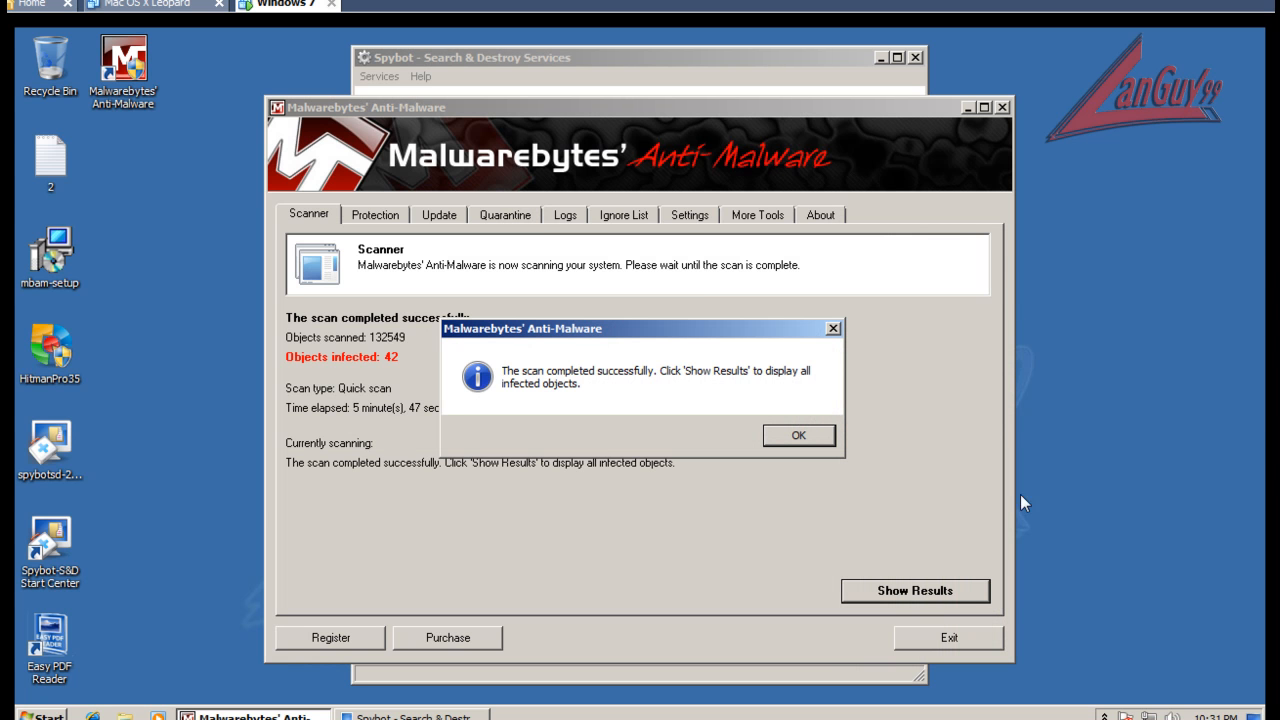
Dismiss the scan completion message, close the Spybot - Search & Destroy Services window, and show the Malwarebytes quick scan results.
left_click(790, 437)
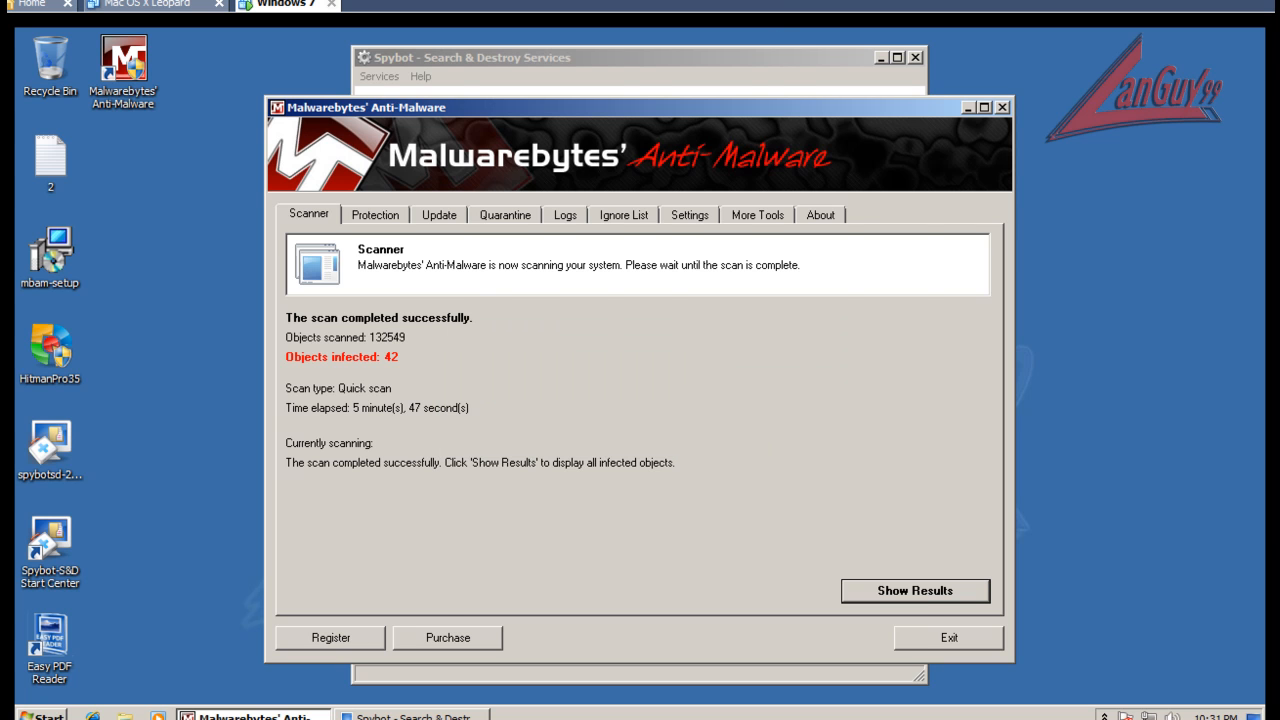
left_click(789, 60)
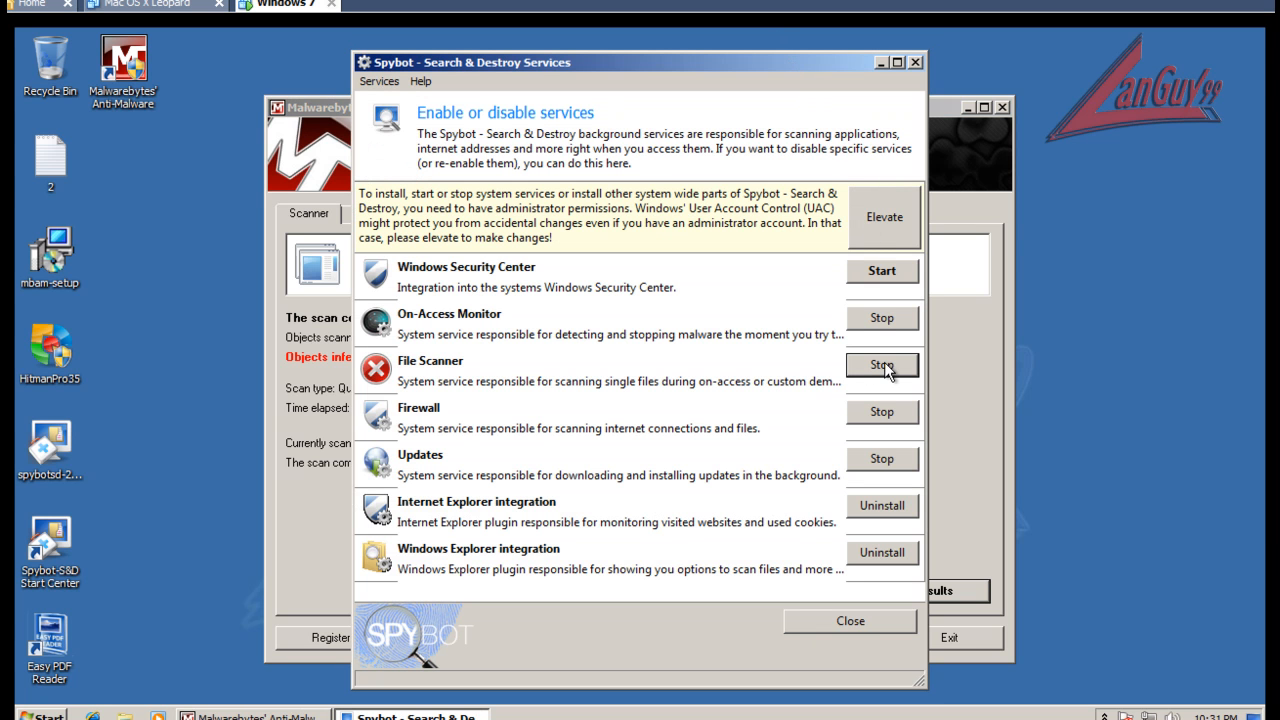
left_click(913, 61)
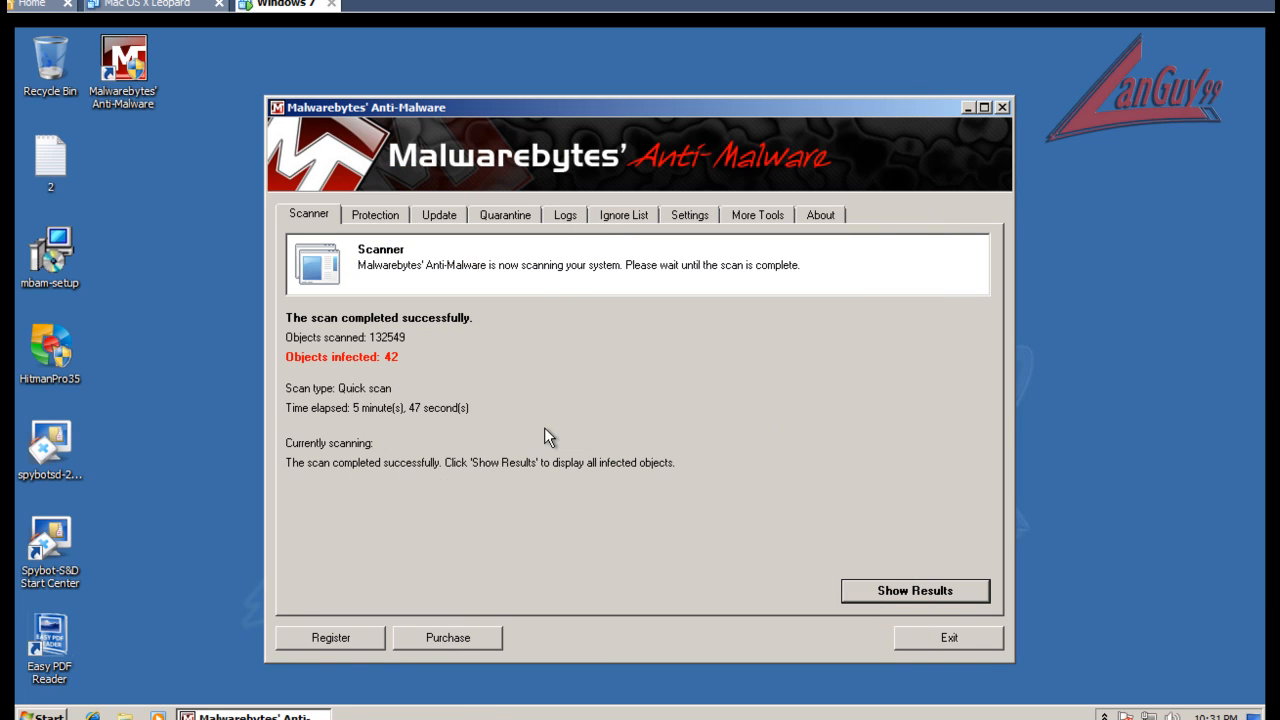
left_click(915, 593)
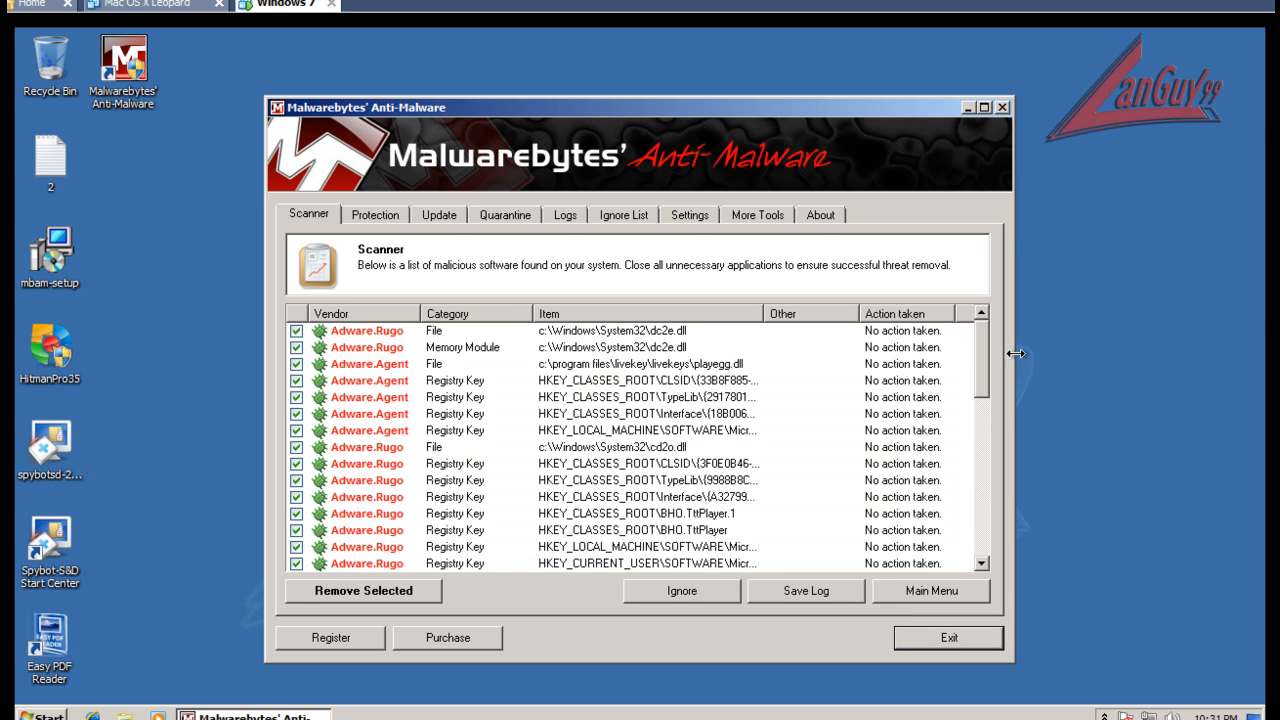
Enlarge and reposition the Malwarebytes window, widen the Item column, and sort the detections by vendor in descending order.
left_click_drag(1015, 357, 1218, 357)
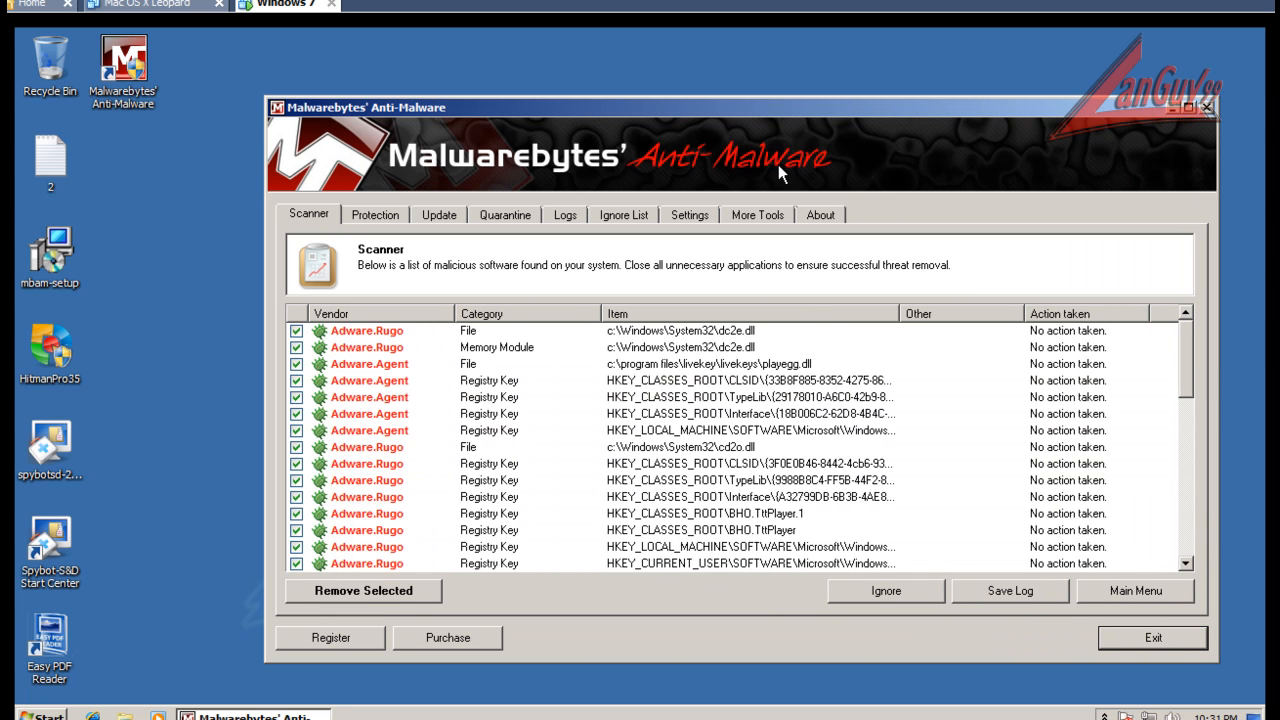
left_click_drag(681, 100, 565, 89)
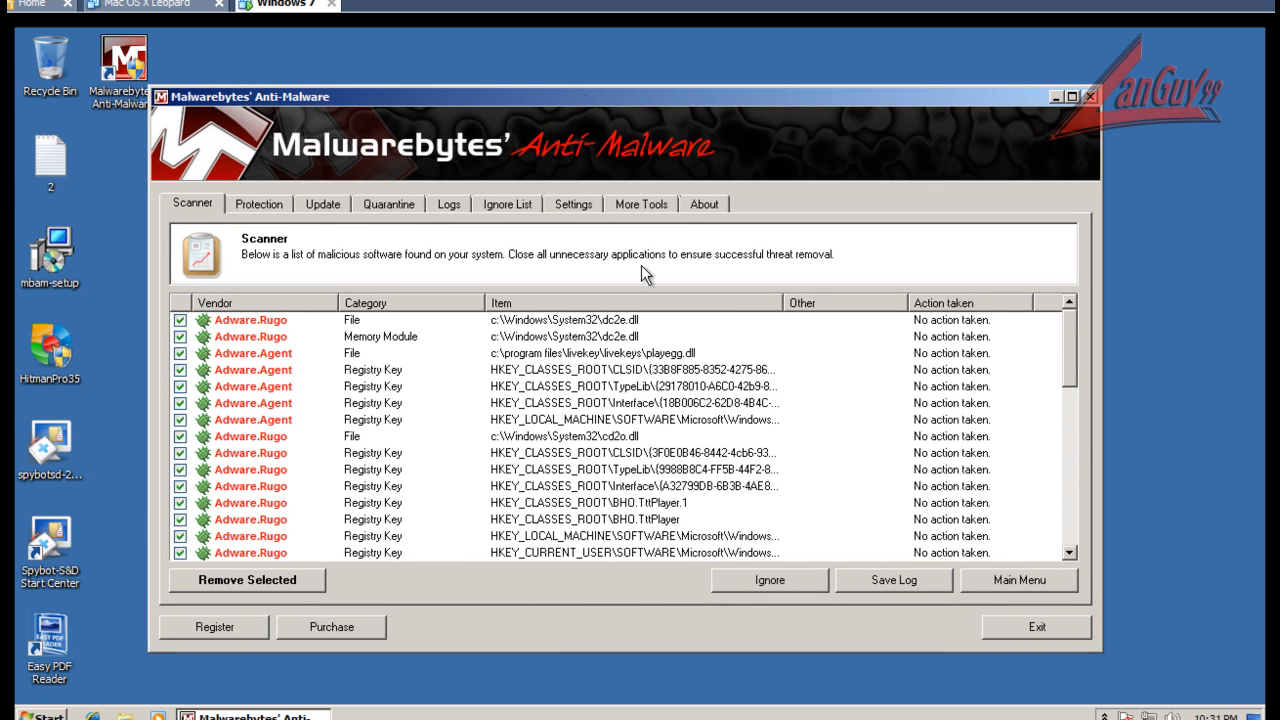
left_click_drag(789, 306, 869, 306)
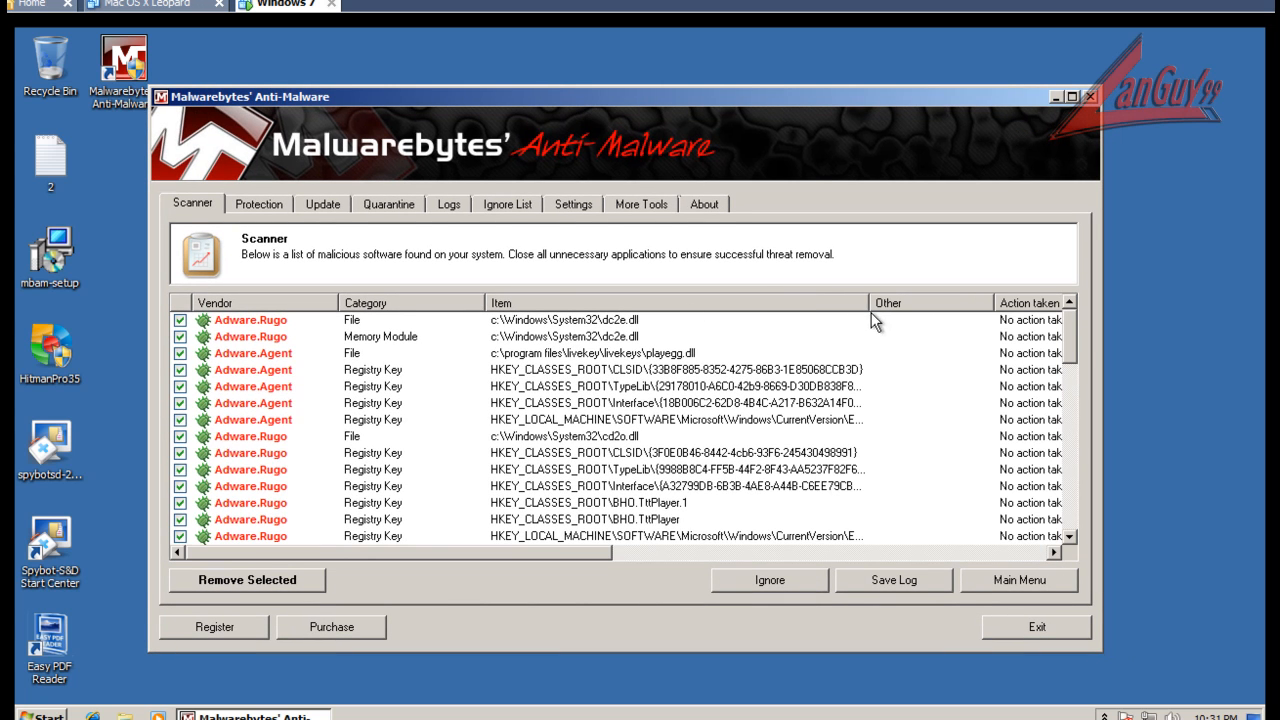
left_click(294, 301)
left_click(294, 300)
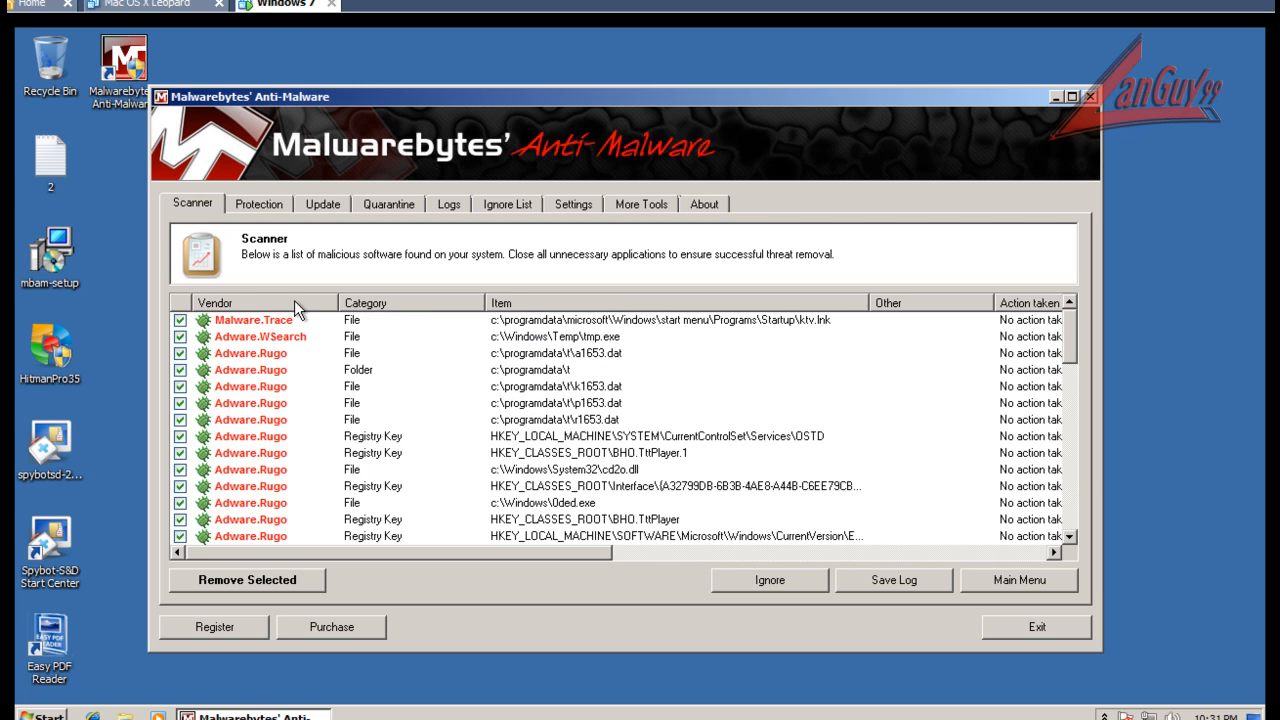
Examine the Malware.Trace, Adware.WSearch and Adware.Rugo detections, including the dc2e.dll memory module.
left_click(277, 321)
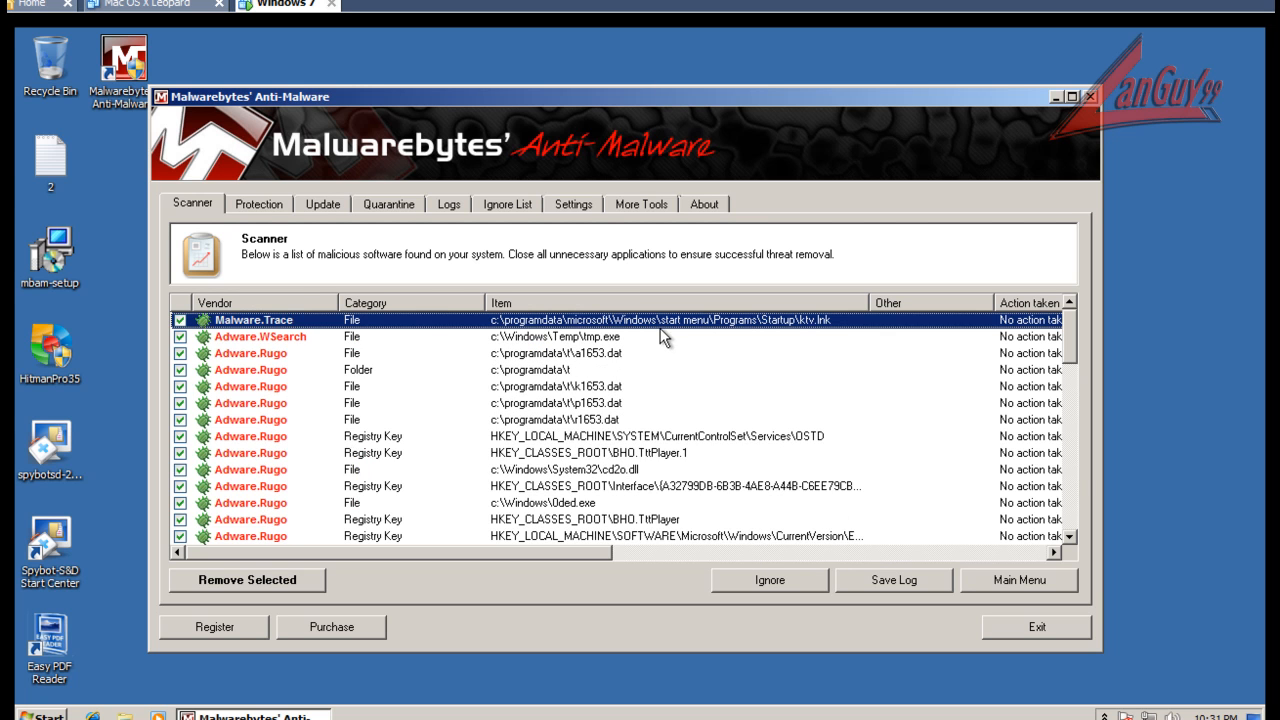
left_click(605, 336)
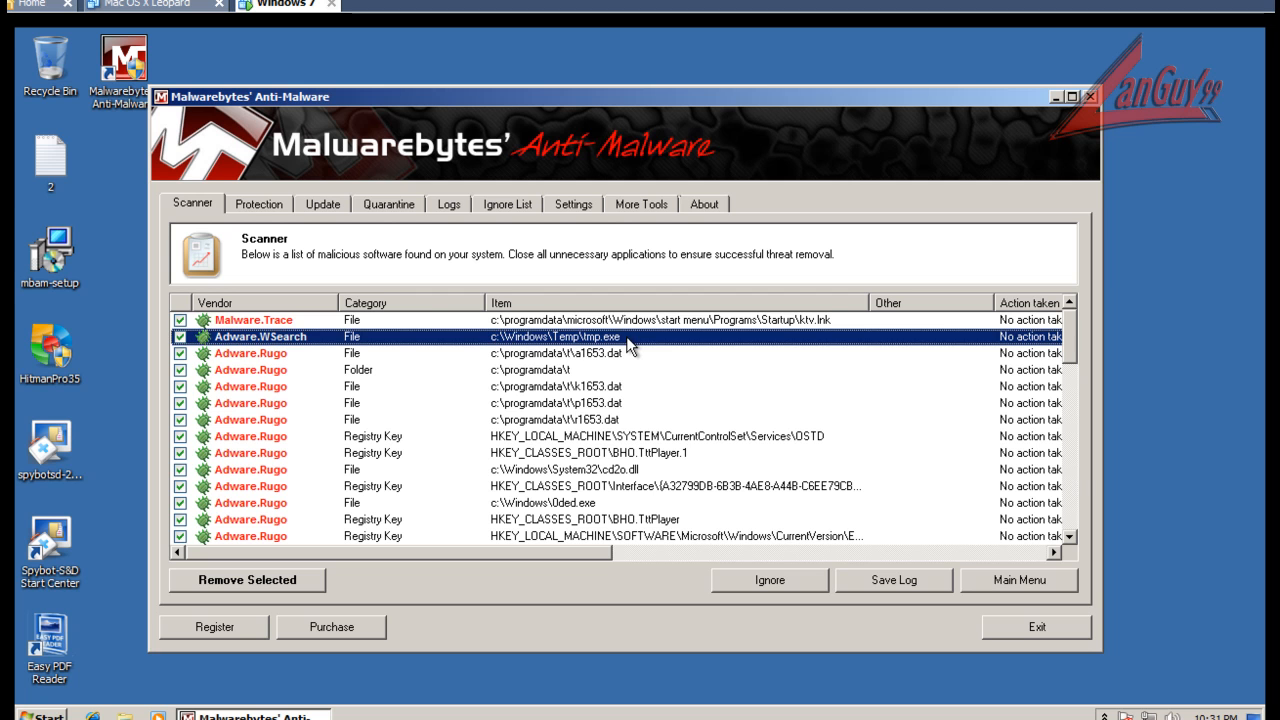
left_click(607, 353)
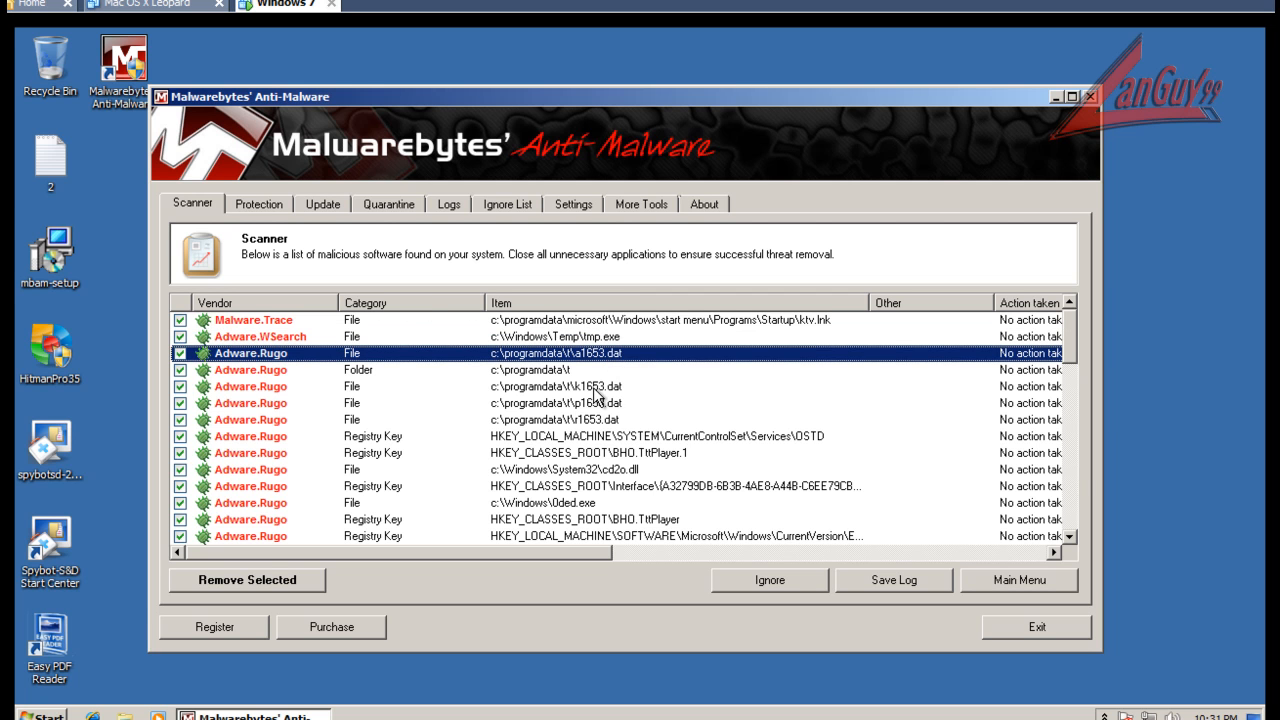
scroll(597, 398, "down", 3)
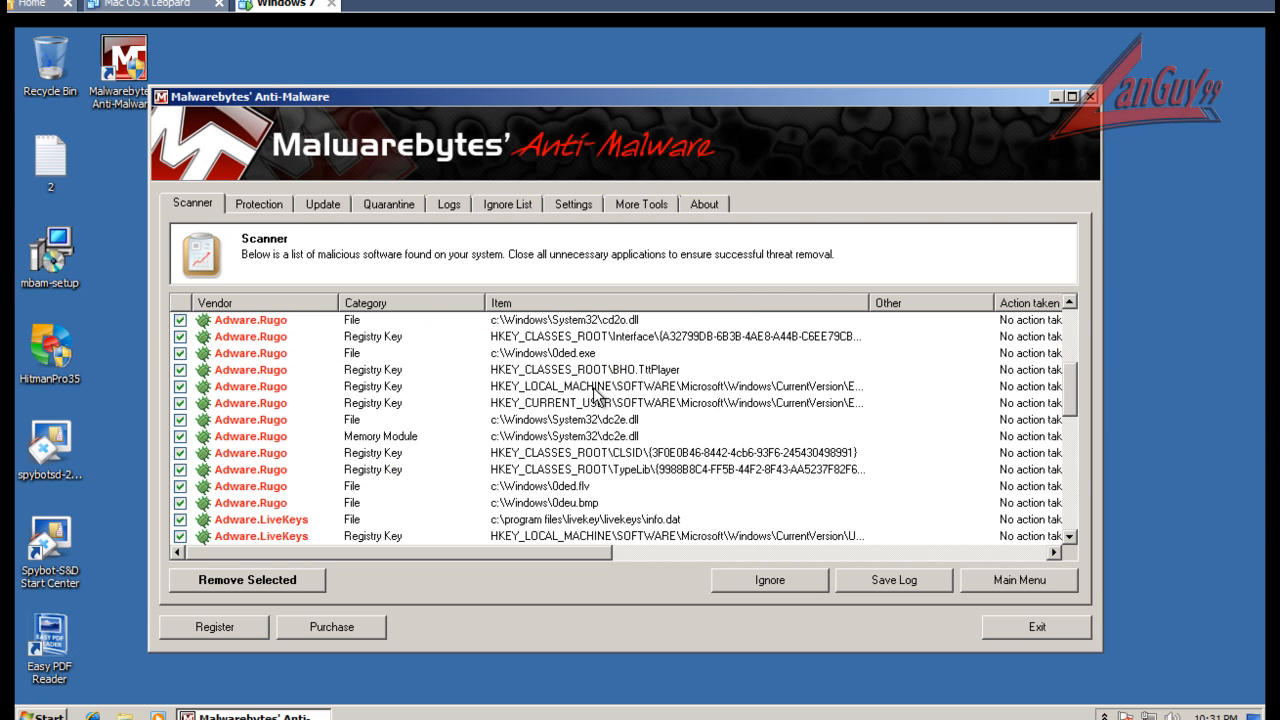
scroll(594, 386, "down", 2)
scroll(619, 378, "up", 1)
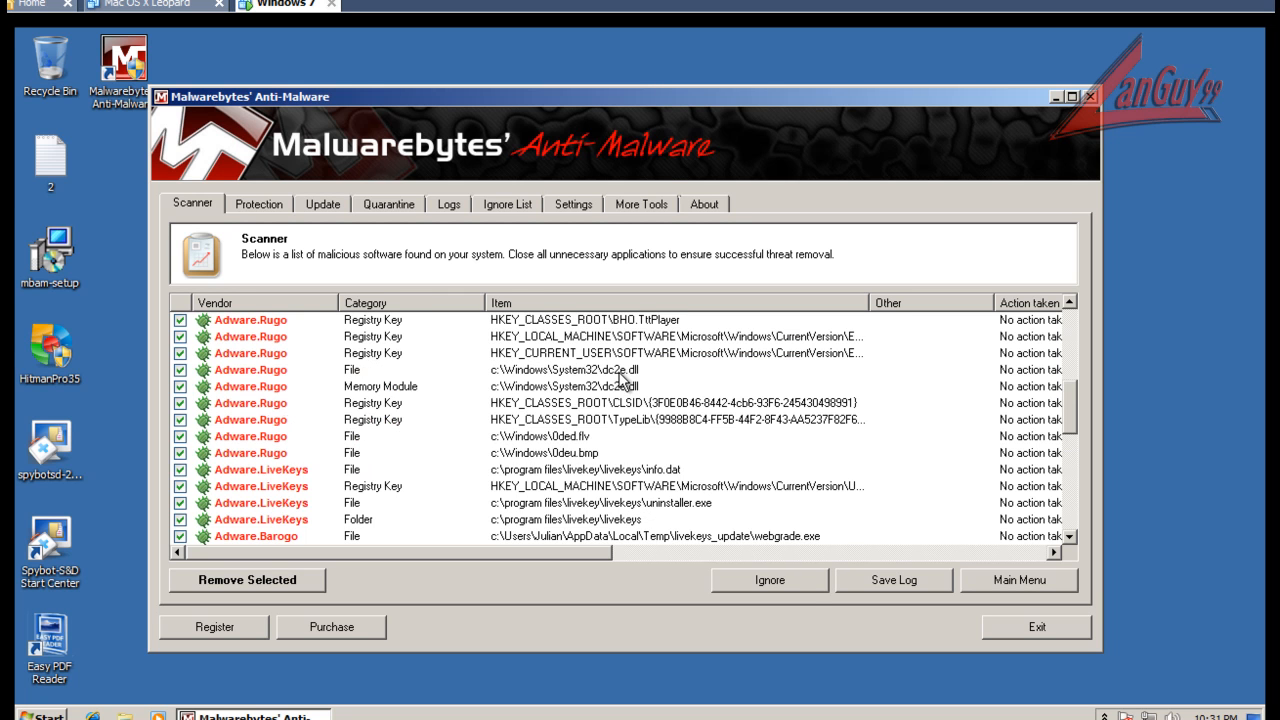
scroll(633, 390, "up", 1)
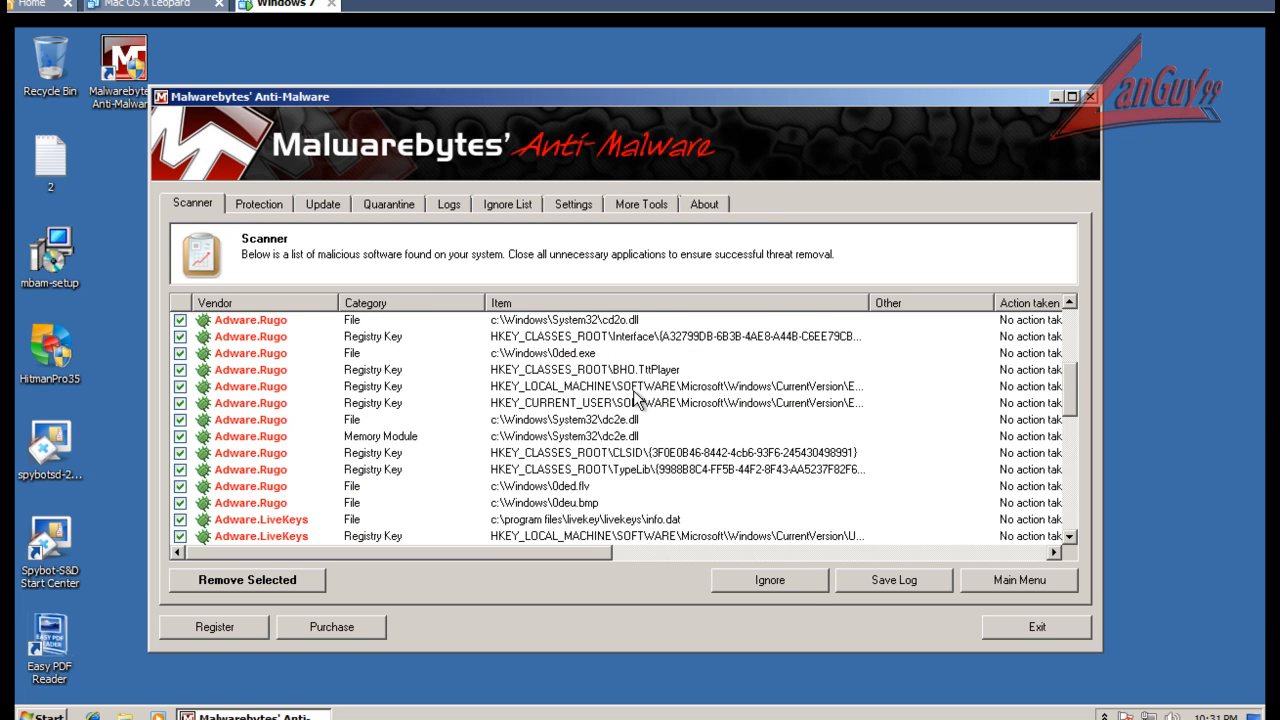
left_click(598, 438)
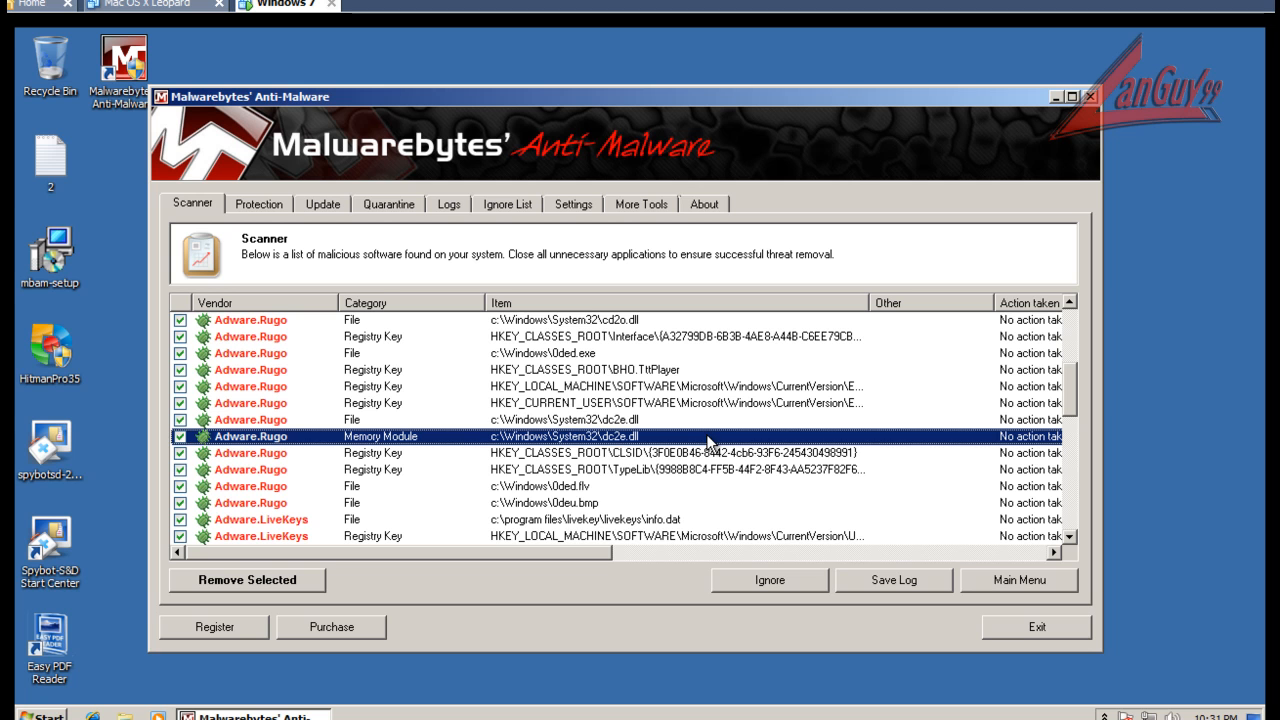
scroll(598, 380, "up", 3)
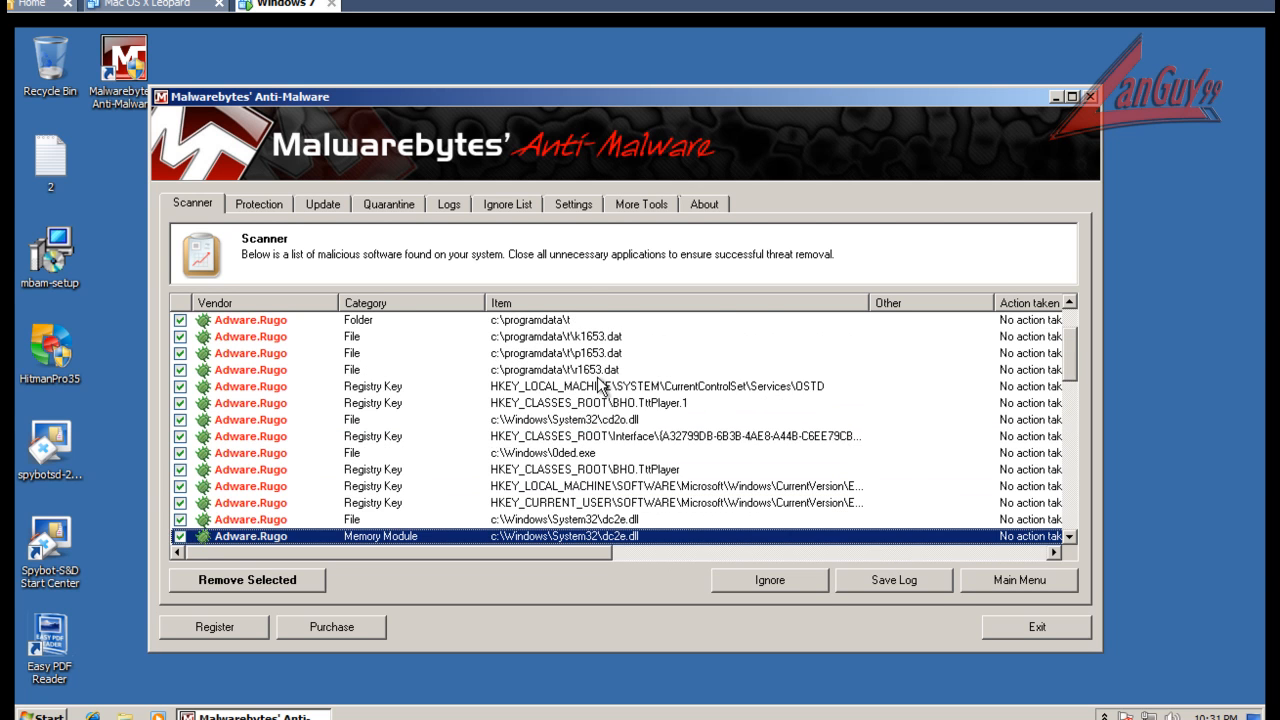
scroll(600, 385, "down", 3)
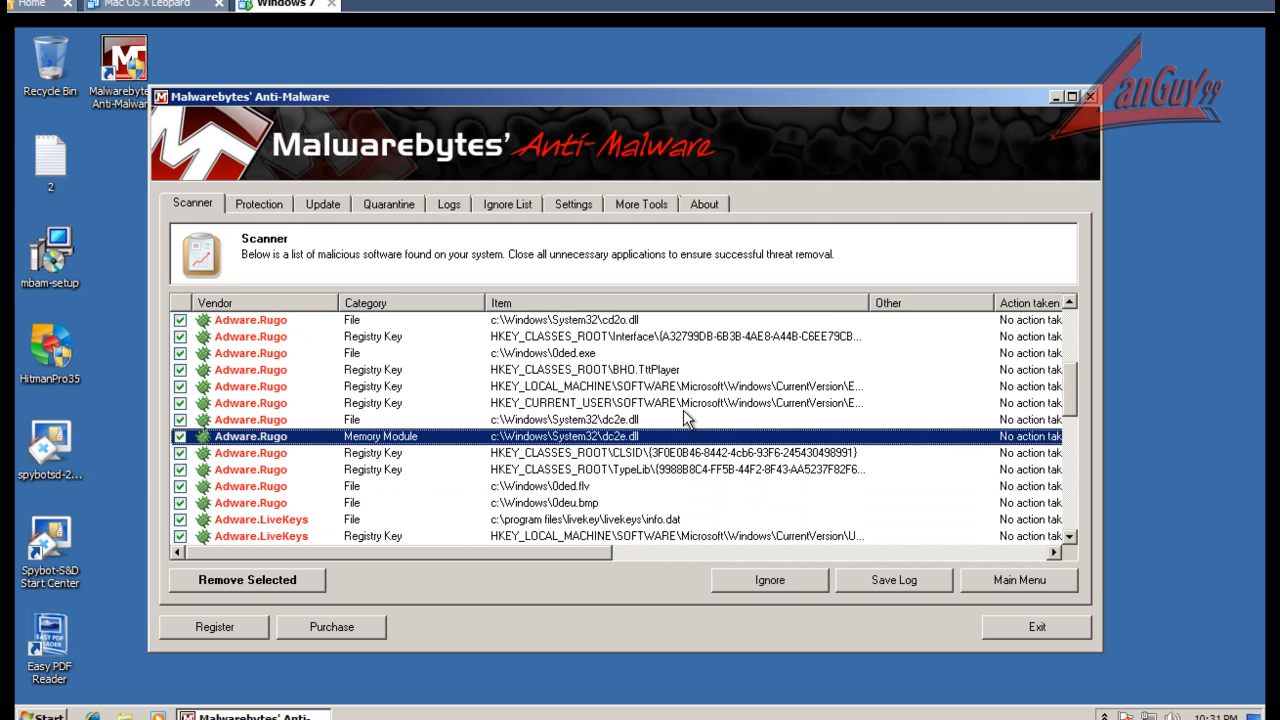
Examine the Adware.LiveKeys, Adware.Barogo and Adware.Agent detections through to the end of the results list.
scroll(649, 380, "down", 2)
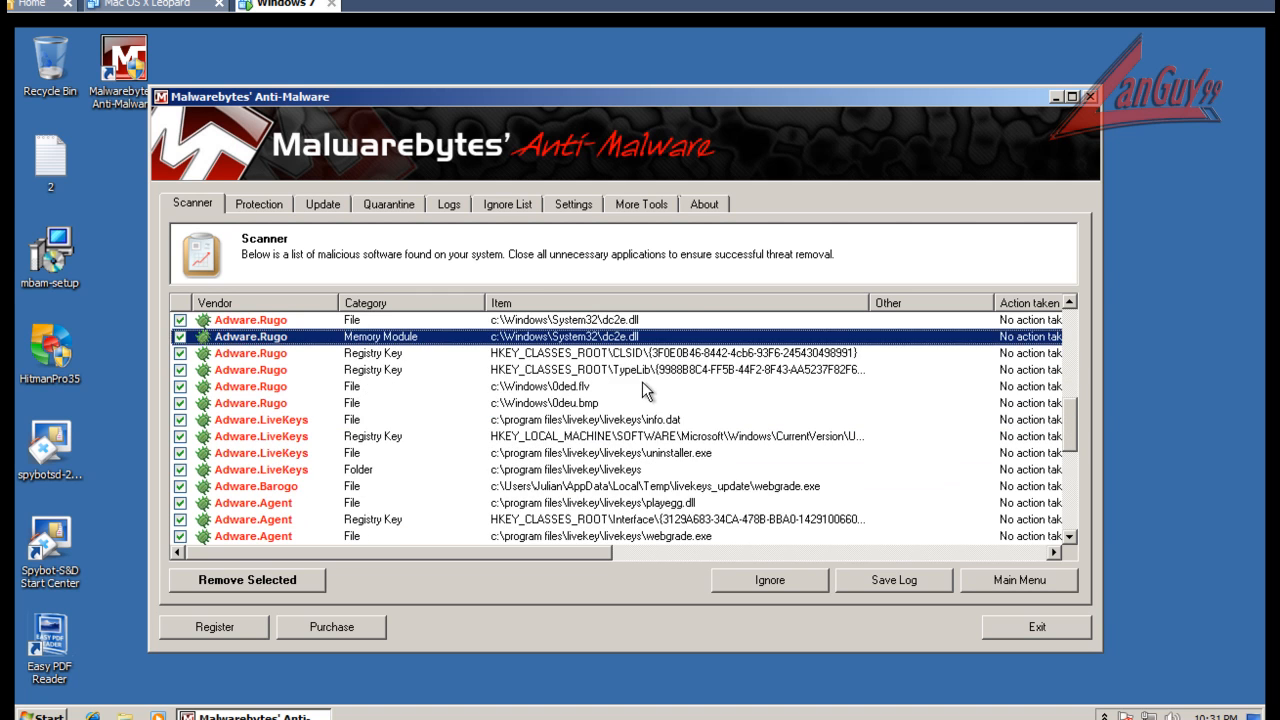
scroll(642, 381, "down", 1)
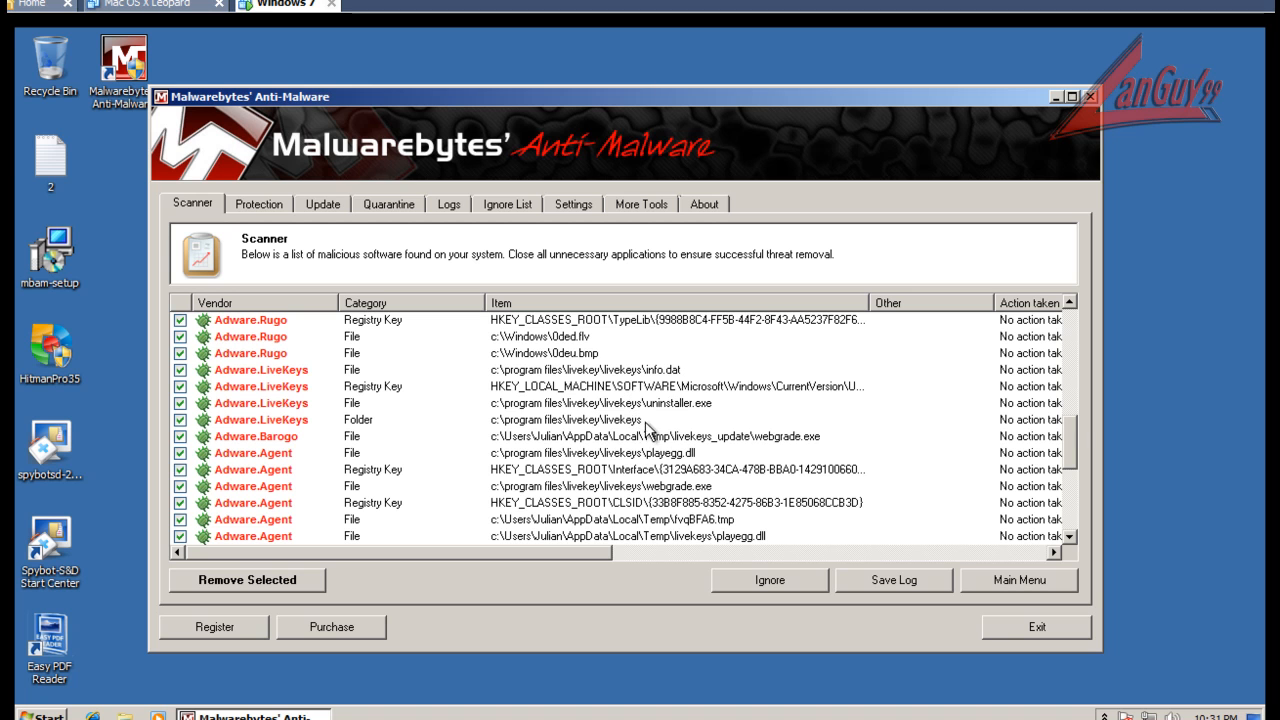
left_click(626, 420)
left_click(632, 403)
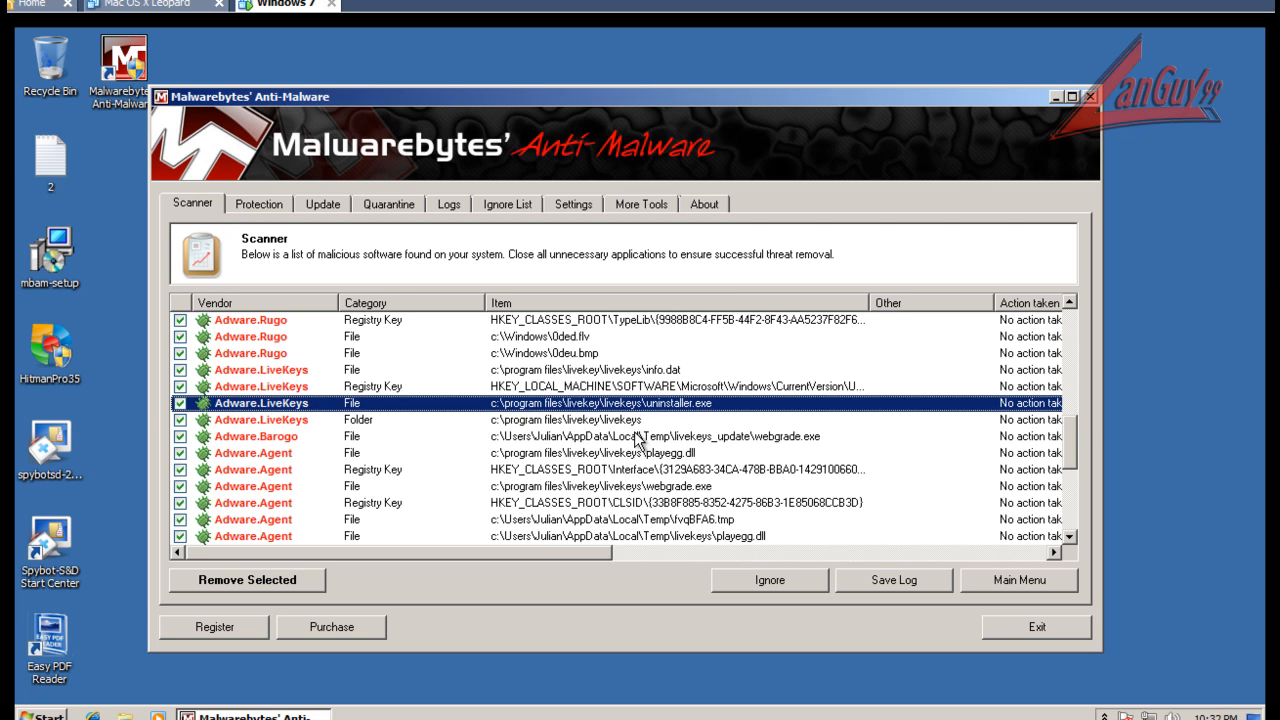
left_click(645, 439)
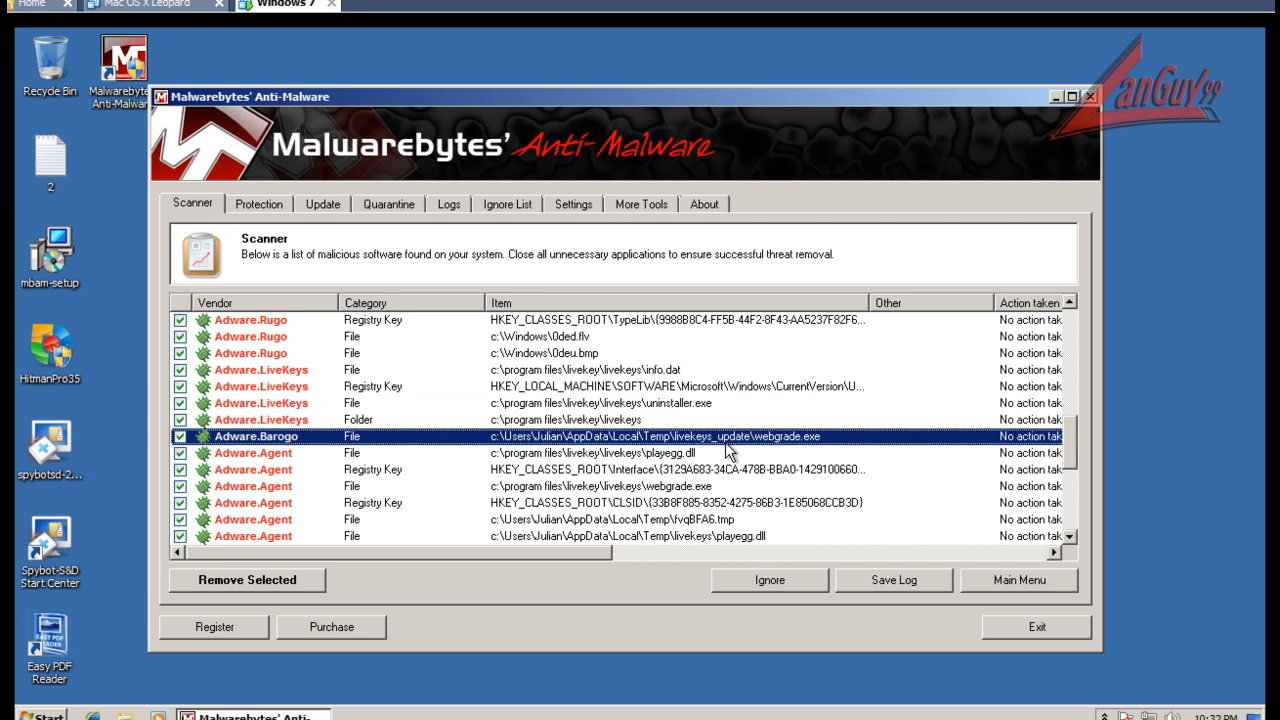
scroll(719, 448, "down", 3)
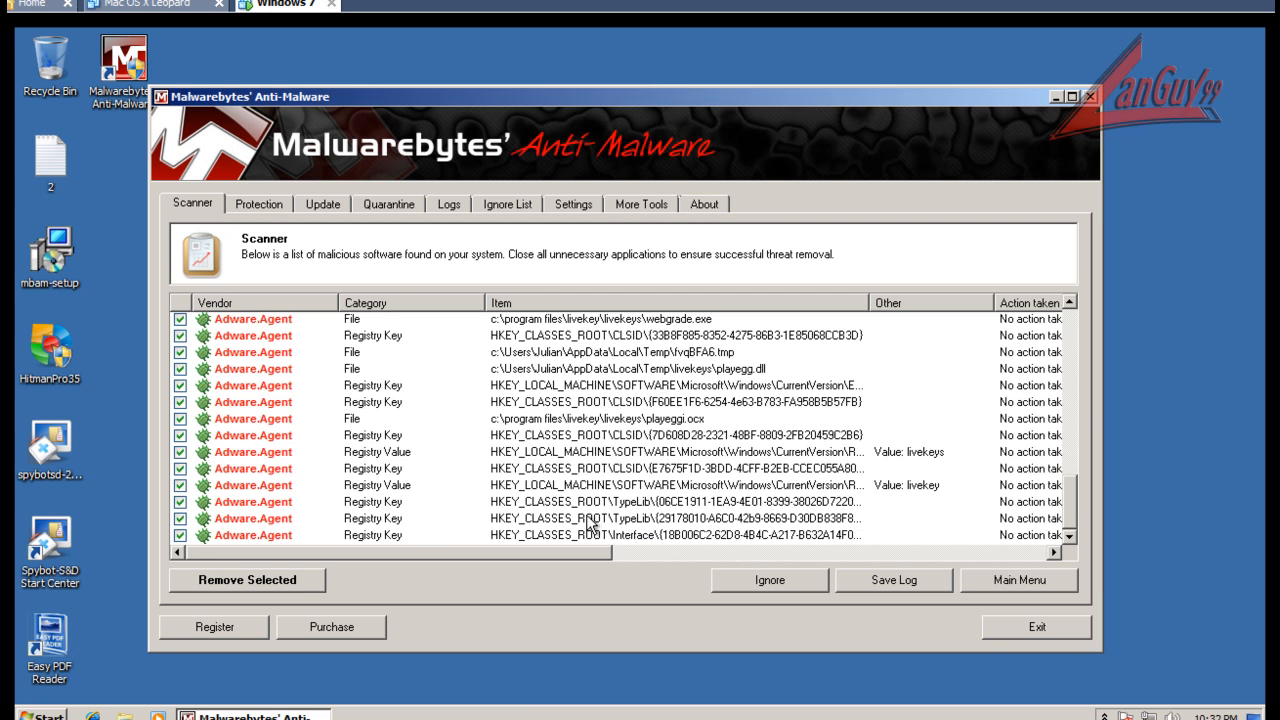
Remove all selected Malwarebytes detections, close the scan log, decline the restart, and close Malwarebytes' Anti-Malware.
left_click(291, 578)
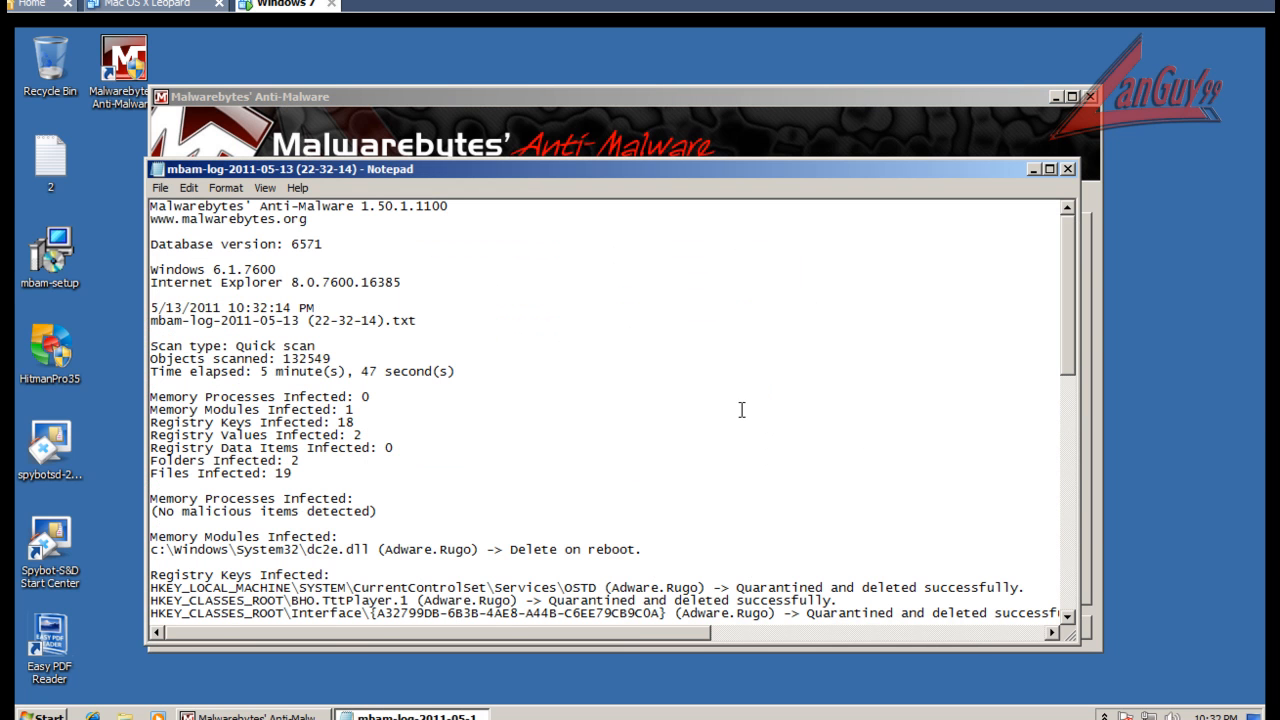
left_click(1066, 170)
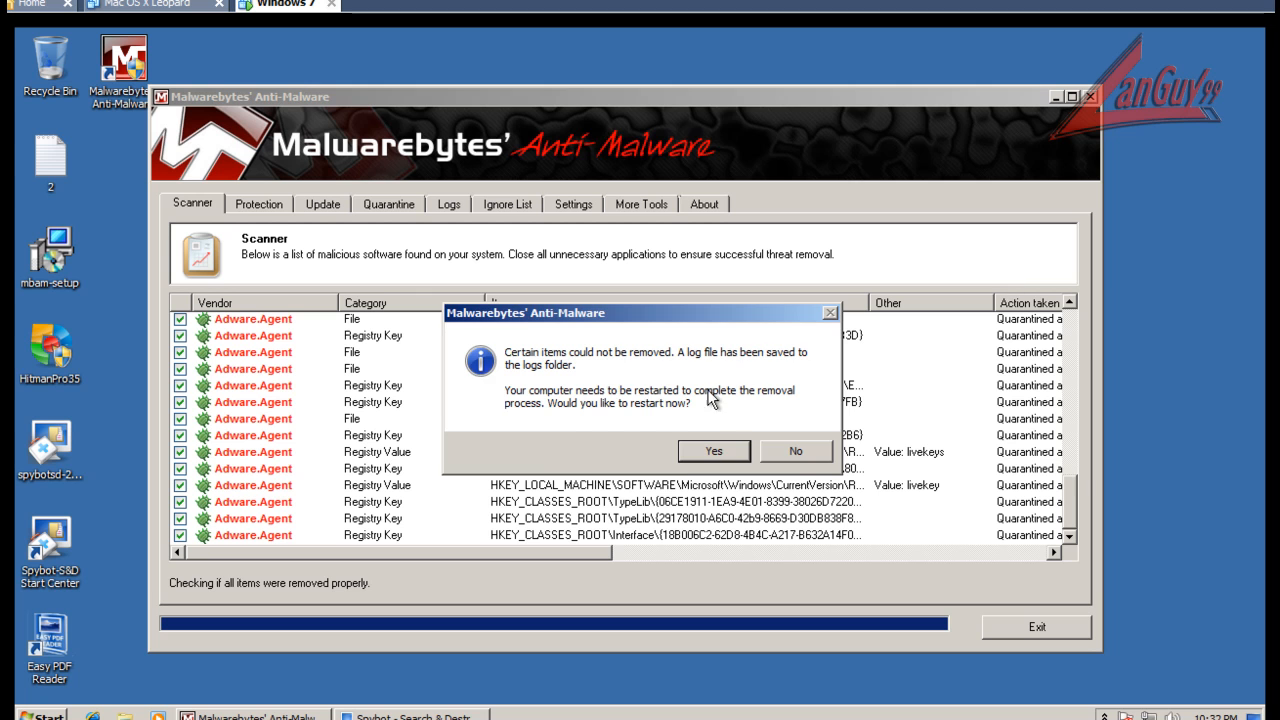
left_click(795, 457)
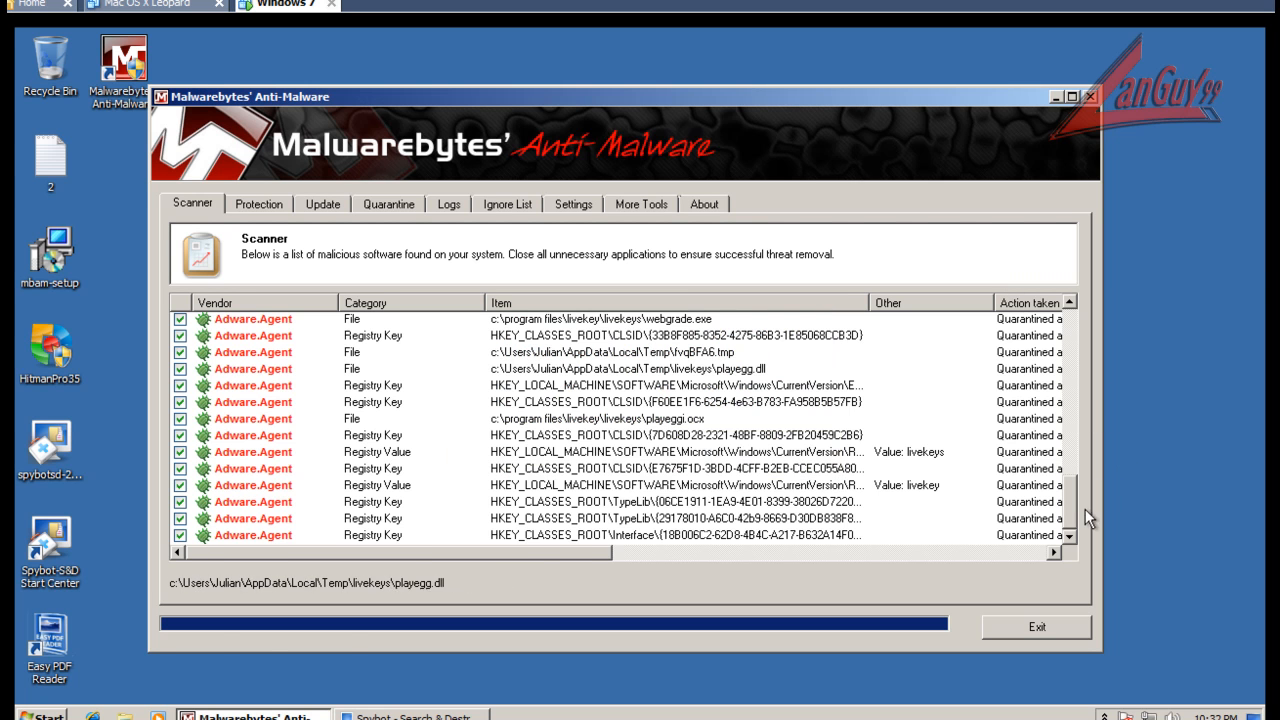
left_click(1088, 97)
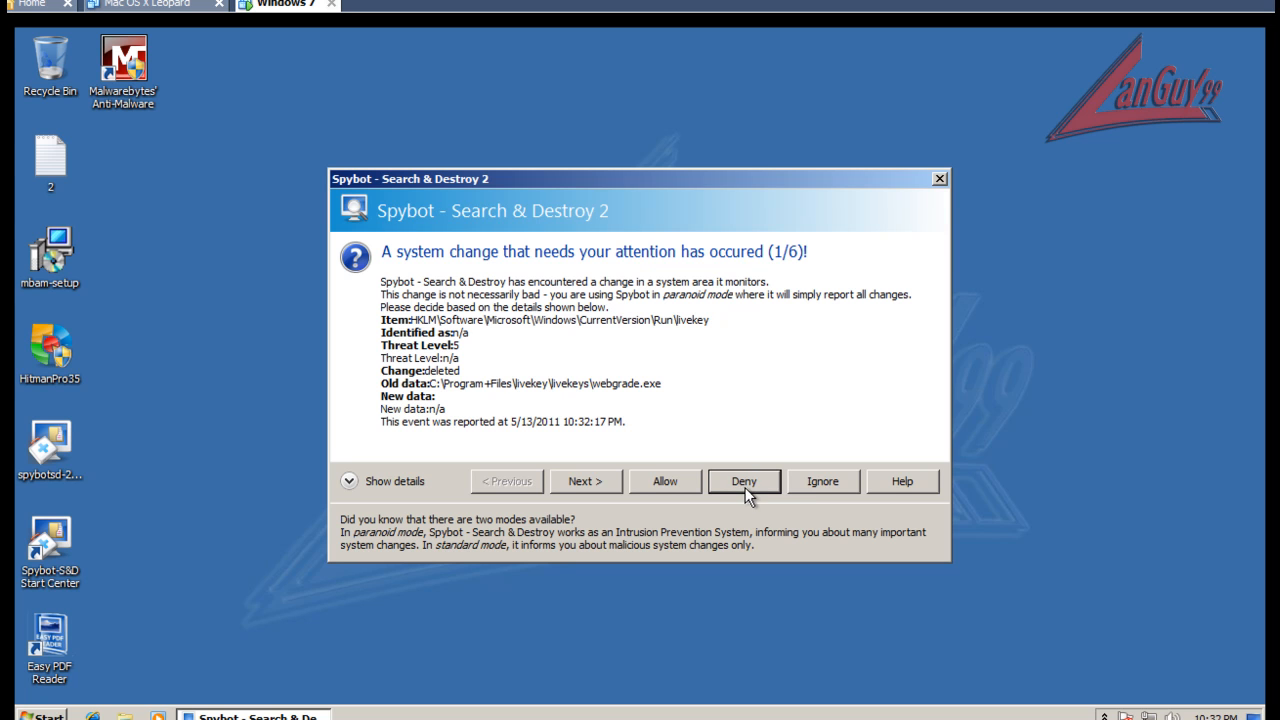
Run HitmanPro35 from the desktop, allow it through User Account Control, and collapse the webgrade.exe details in its scan results.
double_click(62, 348)
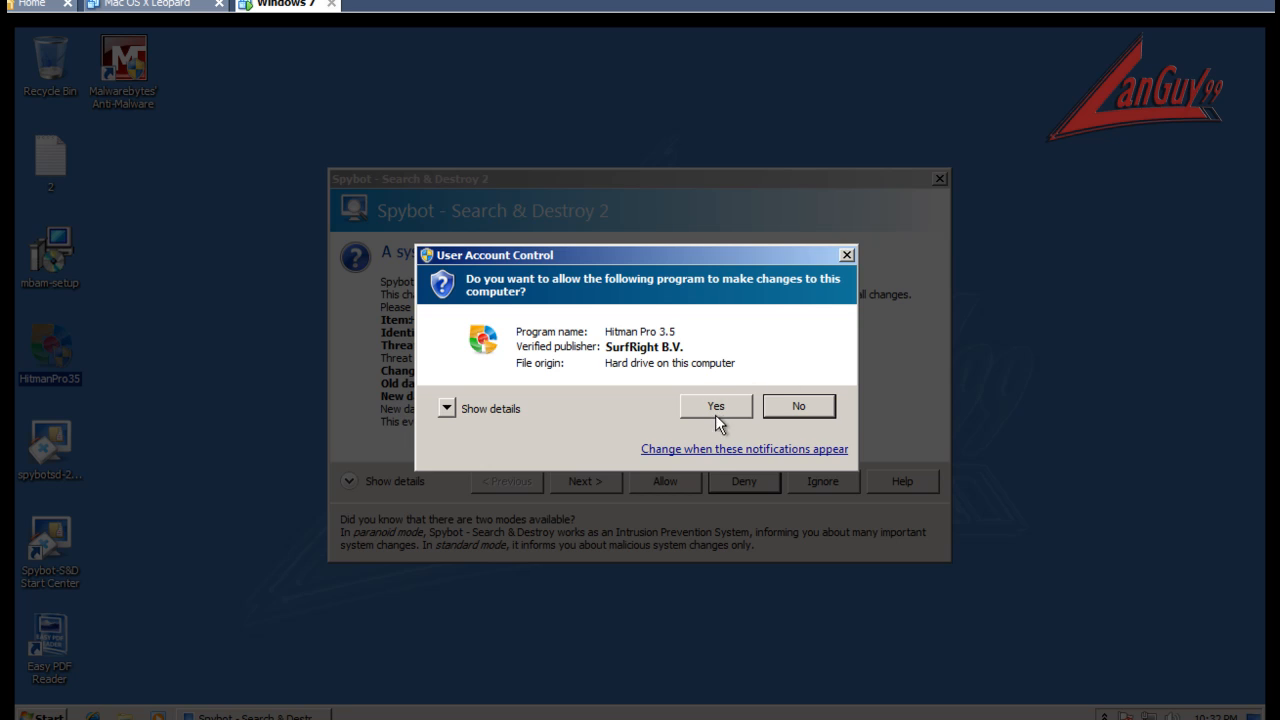
left_click(712, 404)
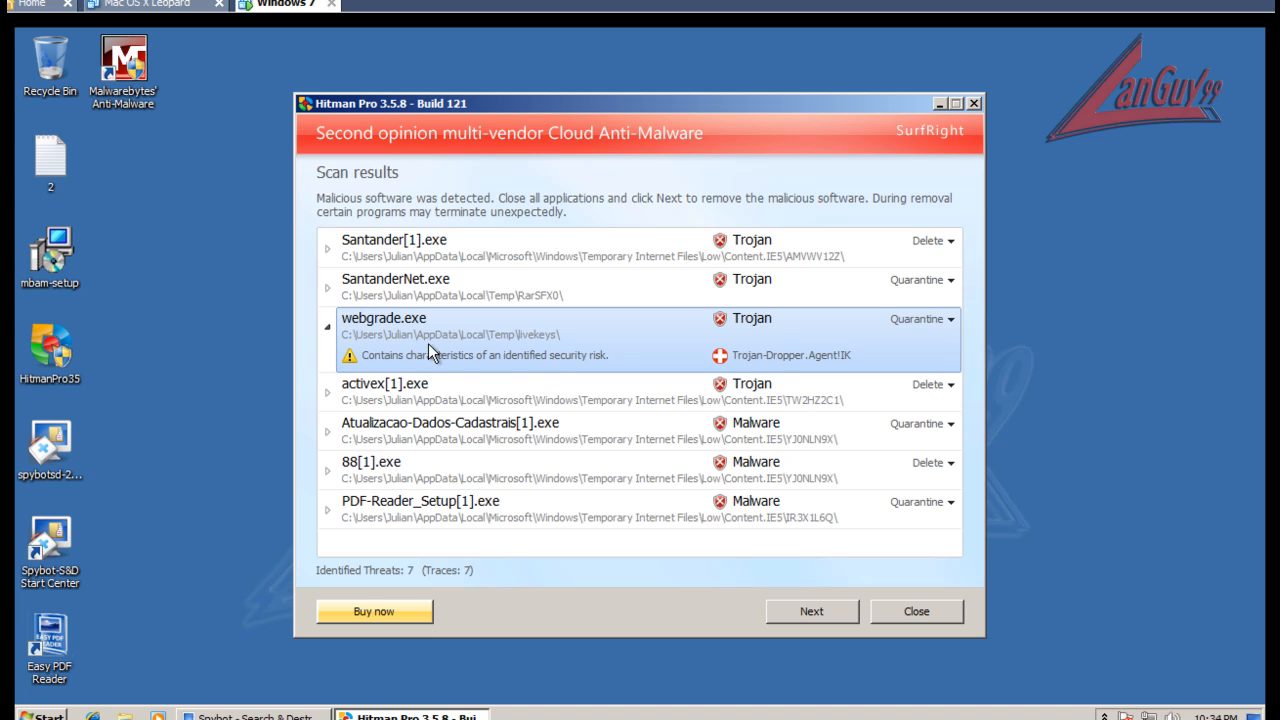
left_click(331, 330)
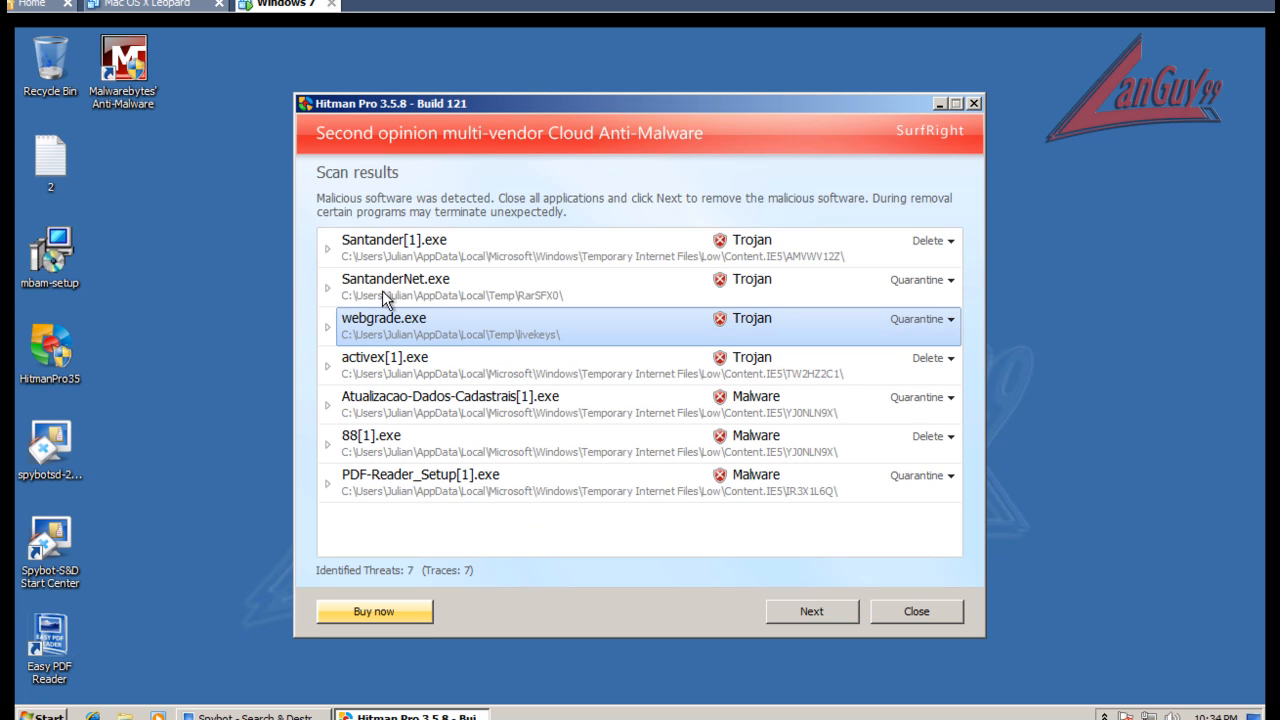
Expand the SantanderNet.exe detection details in the scan results, and close Hitman Pro without removing the detected threats.
left_click(327, 288)
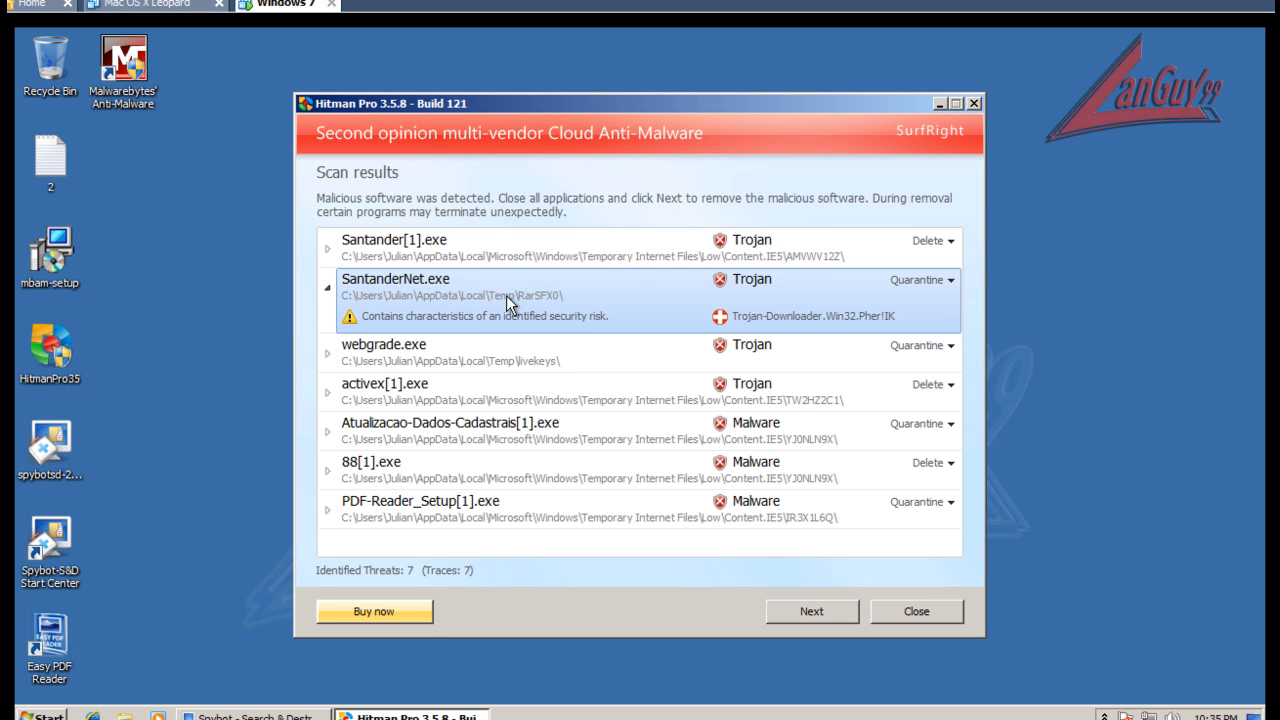
left_click(973, 103)
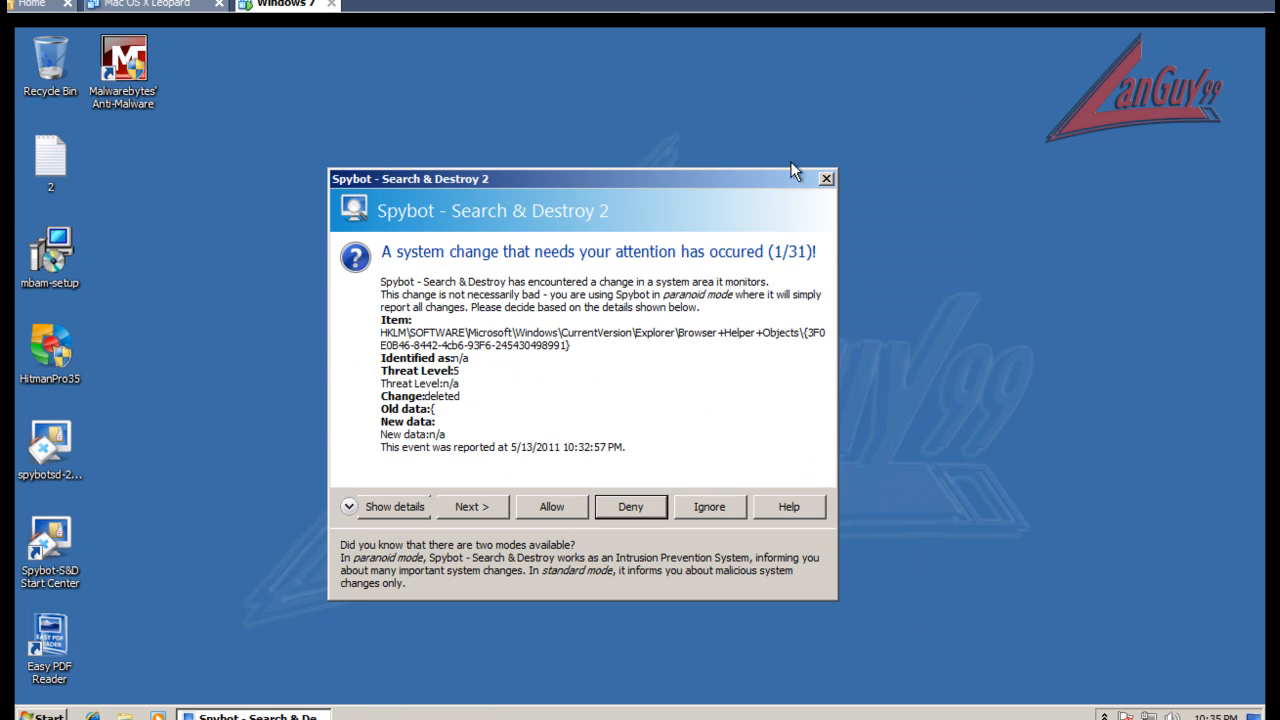
Deny the successive system changes reported by Spybot - Search & Destroy 2, including the deleted Browser Helper Objects entries.
left_click(639, 506)
left_click(645, 507)
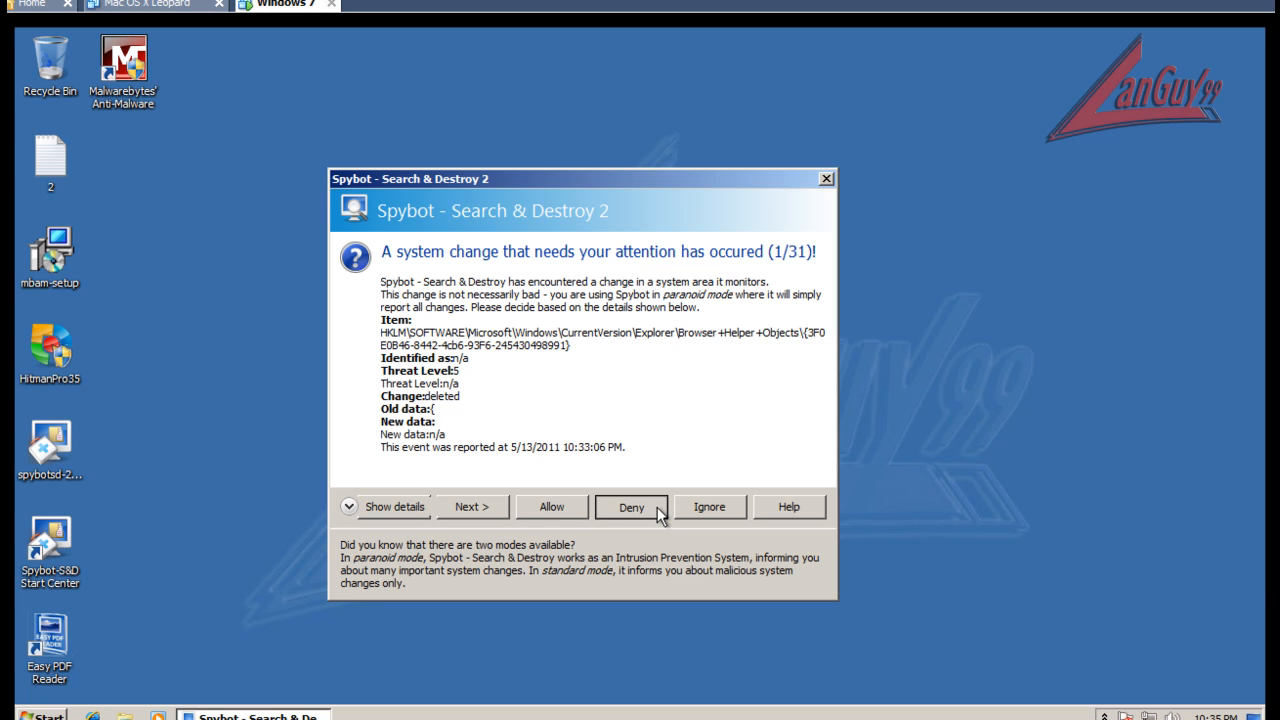
left_click(657, 507)
left_click(657, 507)
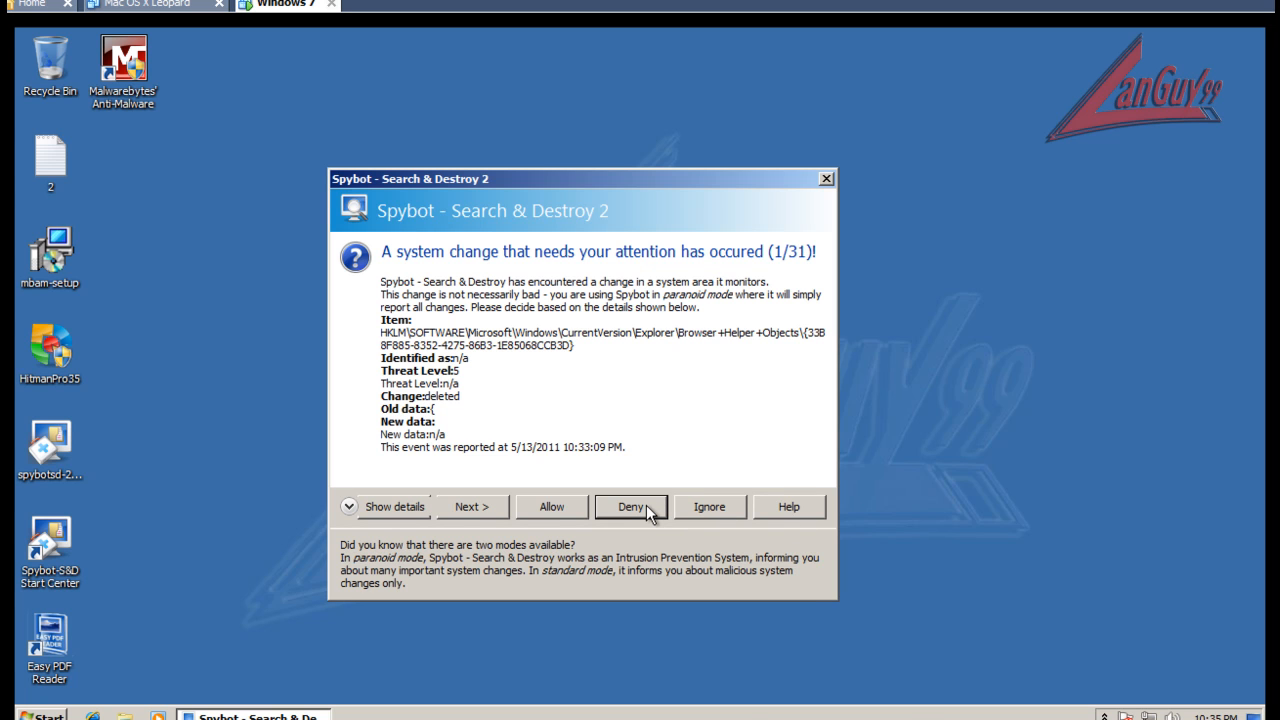
left_click(646, 505)
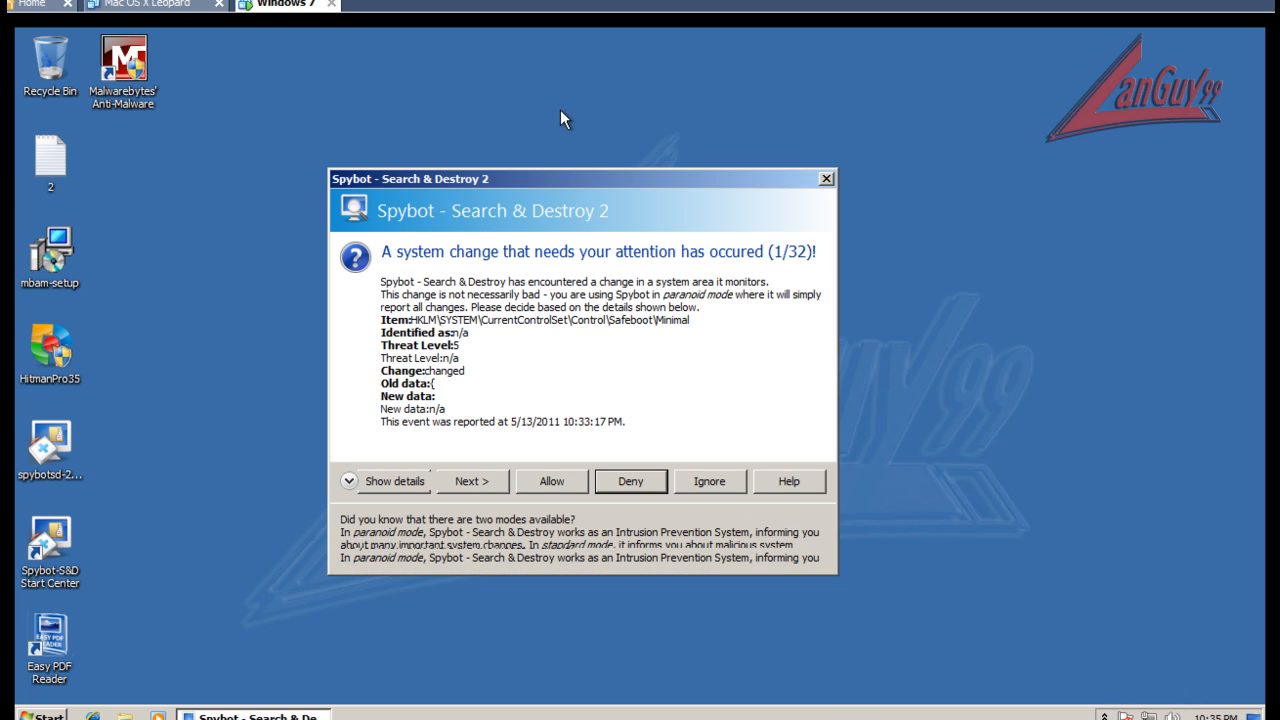
In VMware Workstation, power off the Windows 7 virtual machine and power it on again.
left_click(3, 2)
mouse_move(64, 73)
left_click(297, 168)
left_click(3, 2)
mouse_move(163, 73)
left_click(320, 154)
left_click(658, 377)
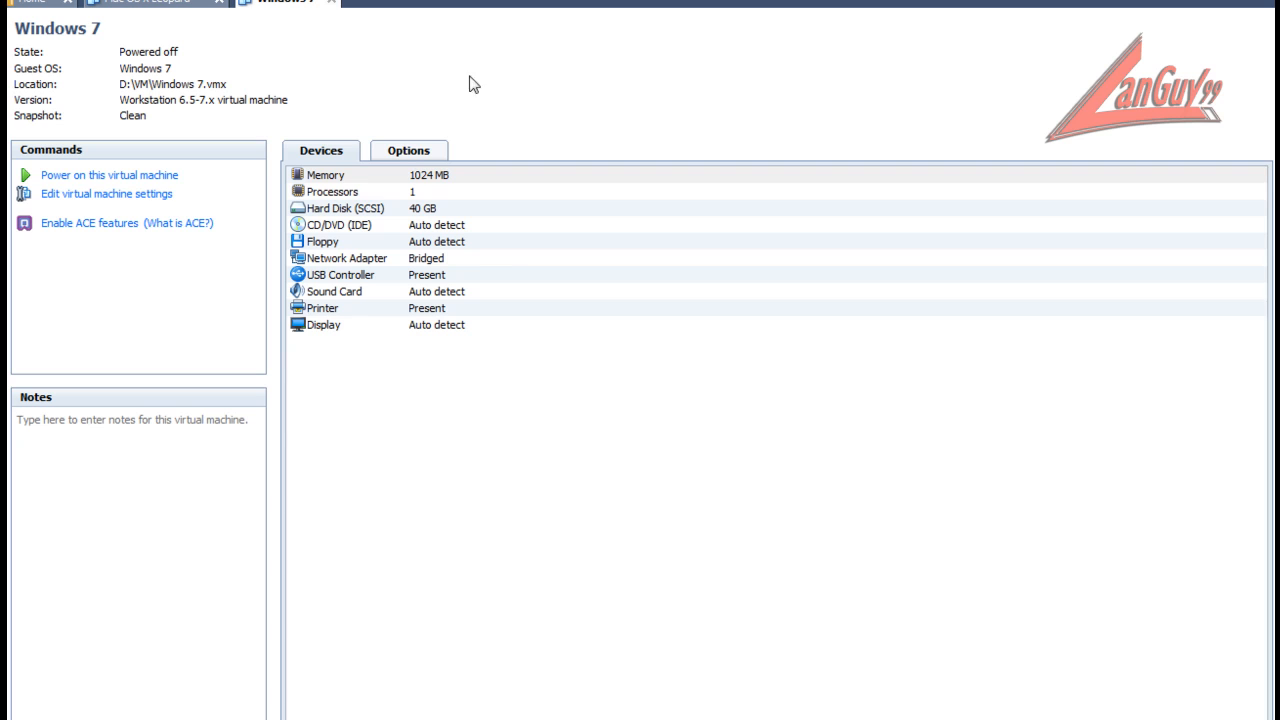
left_click(160, 176)
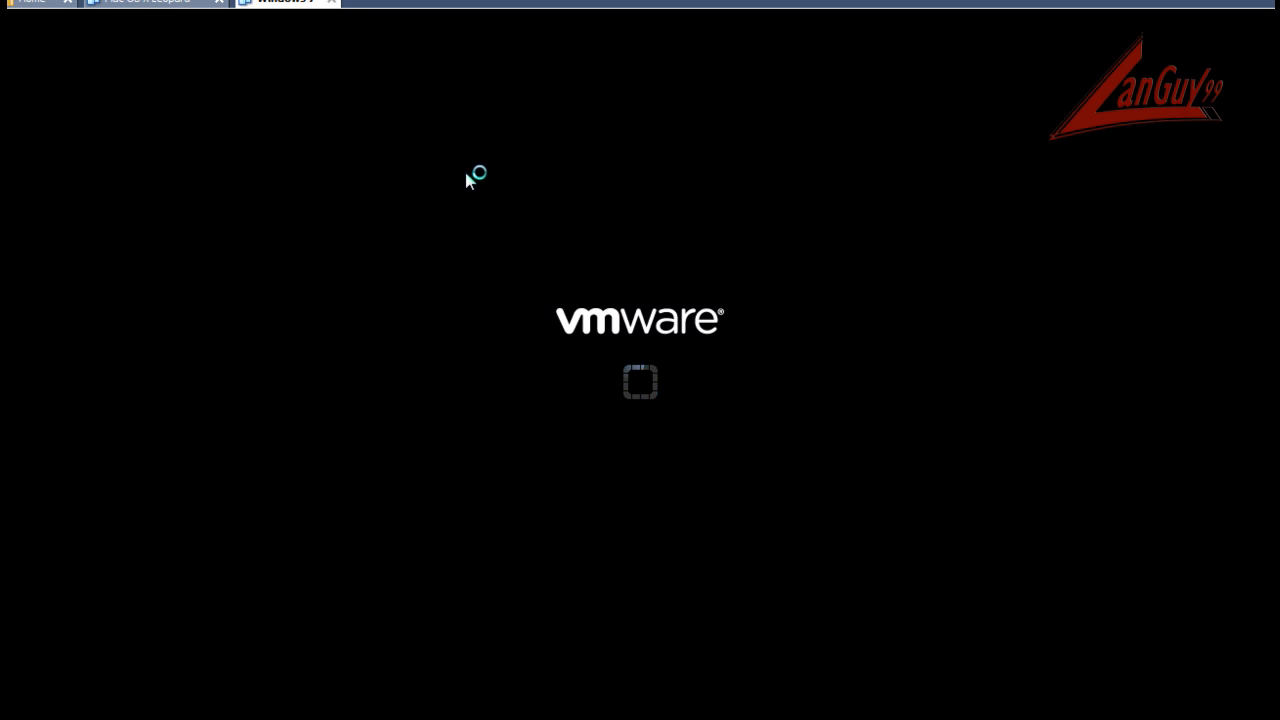